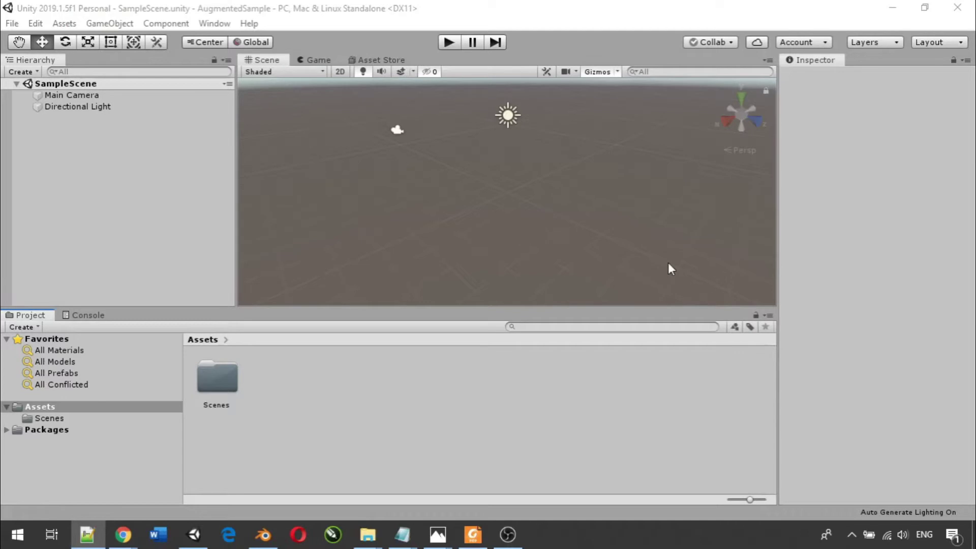
- Bring up the File Explorer window showing the Kegiatan 3 folder from the taskbar
{"action": "mouse_move", "coordinate": [368, 533]}
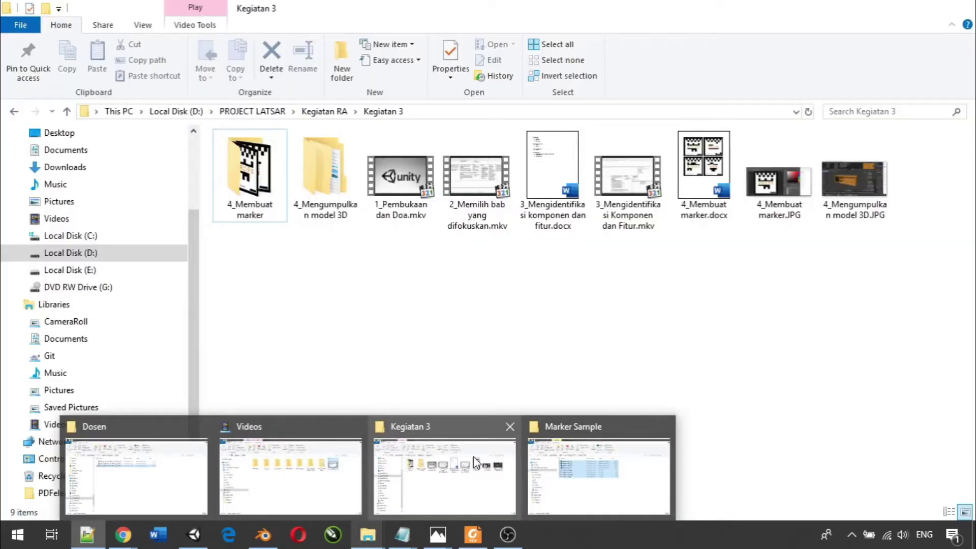
- Browse into 4_Mengumpulkan model 3D > Chair Collection > LivingSofa2 in the Kegiatan 3 window
{"action": "left_click", "coordinate": [456, 490]}
{"action": "double_click", "coordinate": [336, 187]}
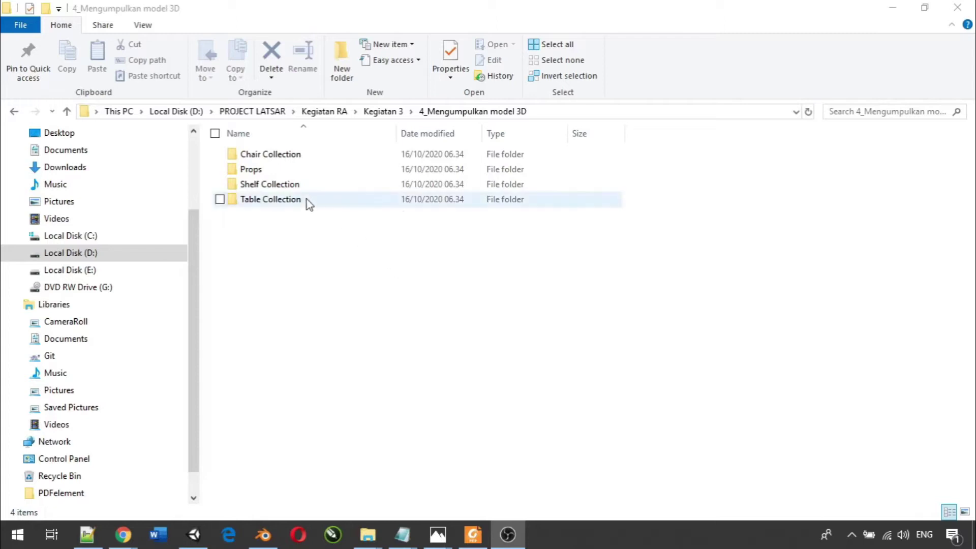
{"action": "double_click", "coordinate": [268, 155]}
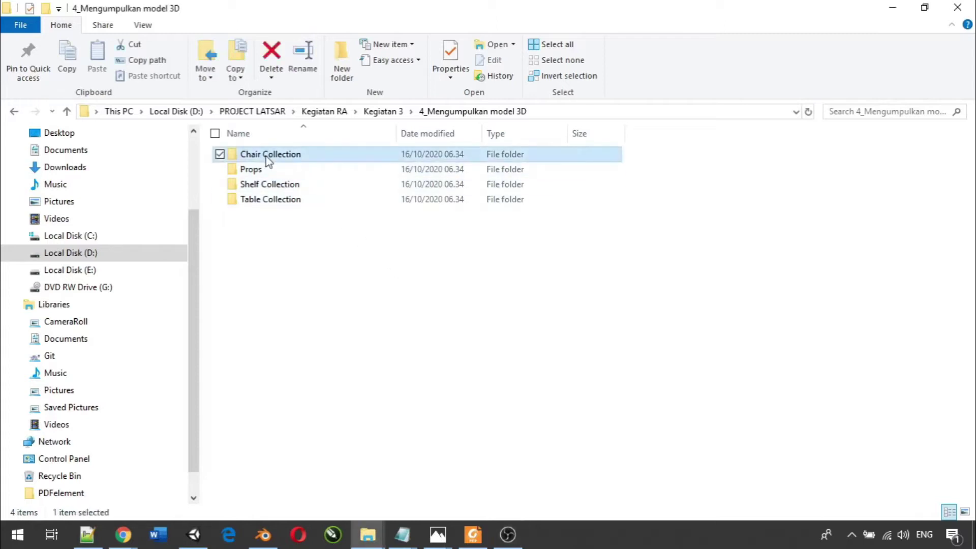
{"action": "double_click", "coordinate": [264, 155]}
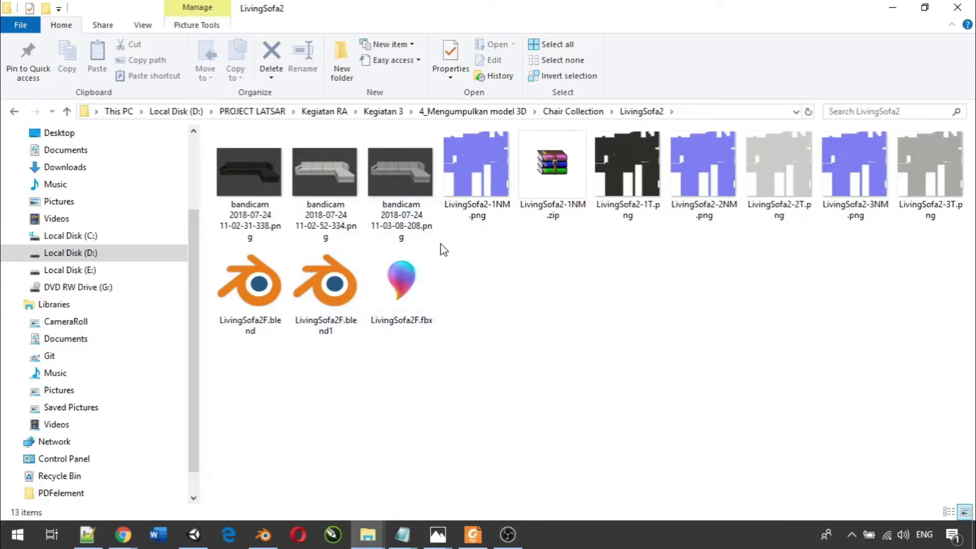
- Open LivingSofa2F.blend in Blender, export it as LivingSofa2F.fbx, and quit Blender
{"action": "double_click", "coordinate": [252, 290]}
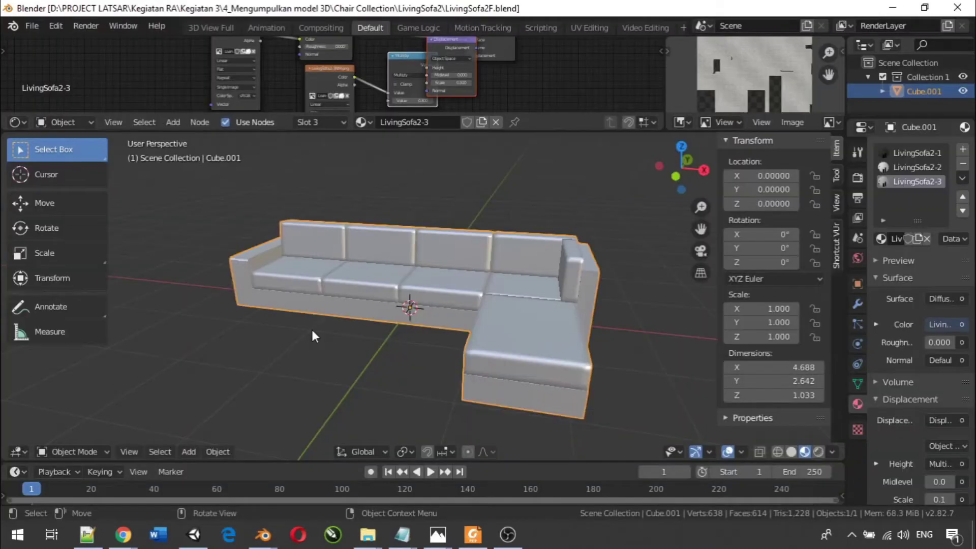
{"action": "left_click", "coordinate": [30, 25]}
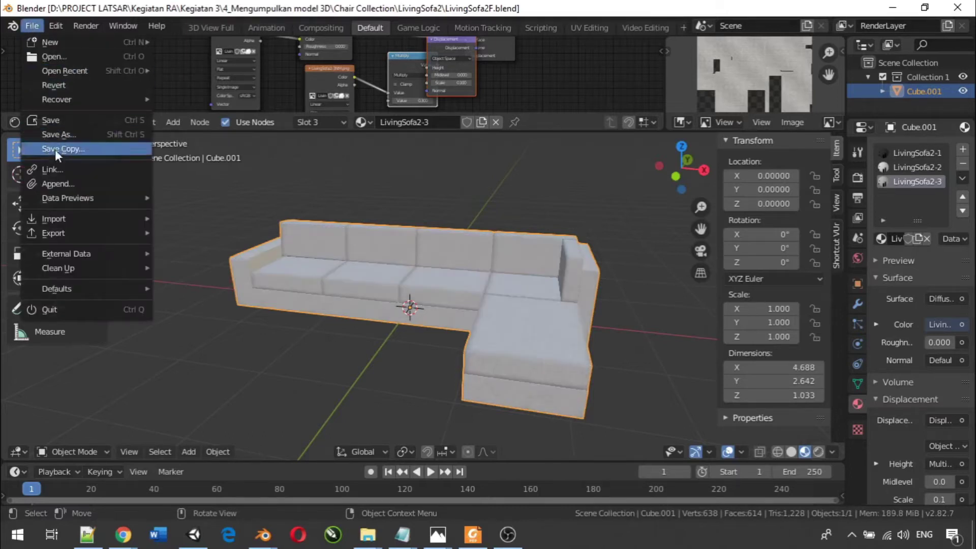
{"action": "mouse_move", "coordinate": [100, 232]}
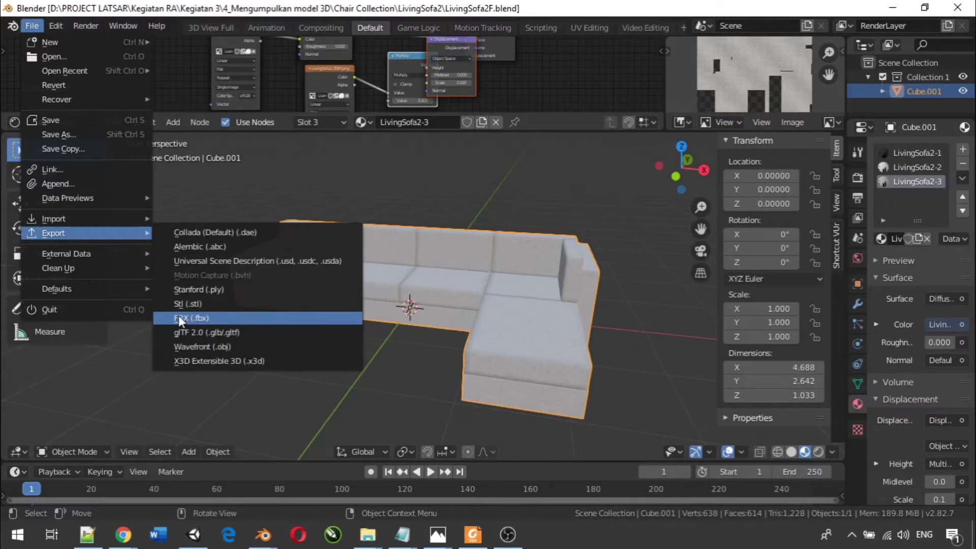
{"action": "left_click", "coordinate": [178, 315]}
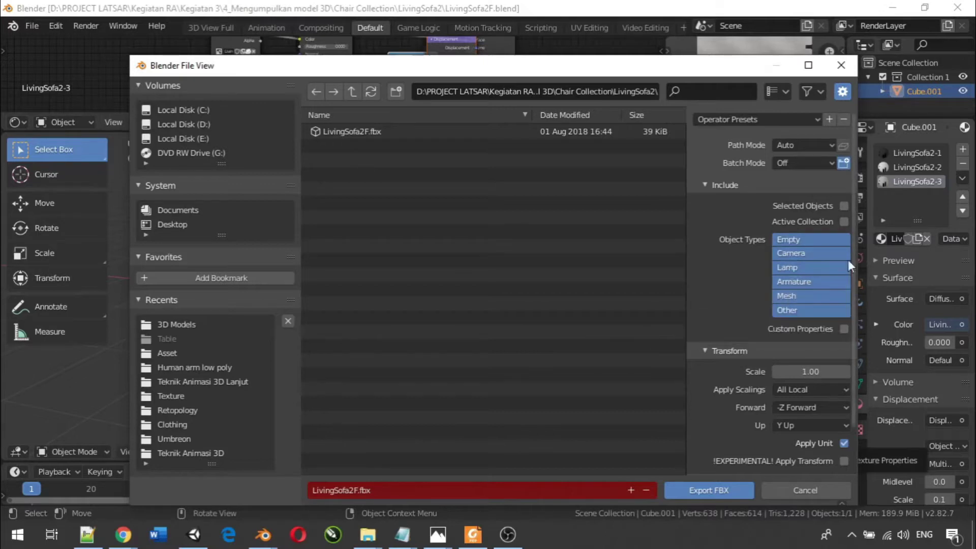
{"action": "left_click", "coordinate": [847, 64]}
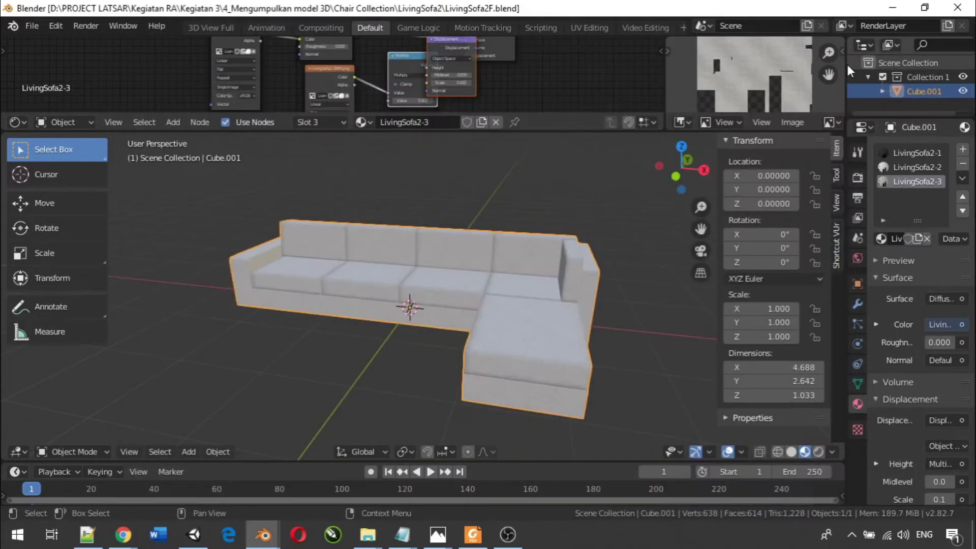
{"action": "left_click", "coordinate": [959, 12]}
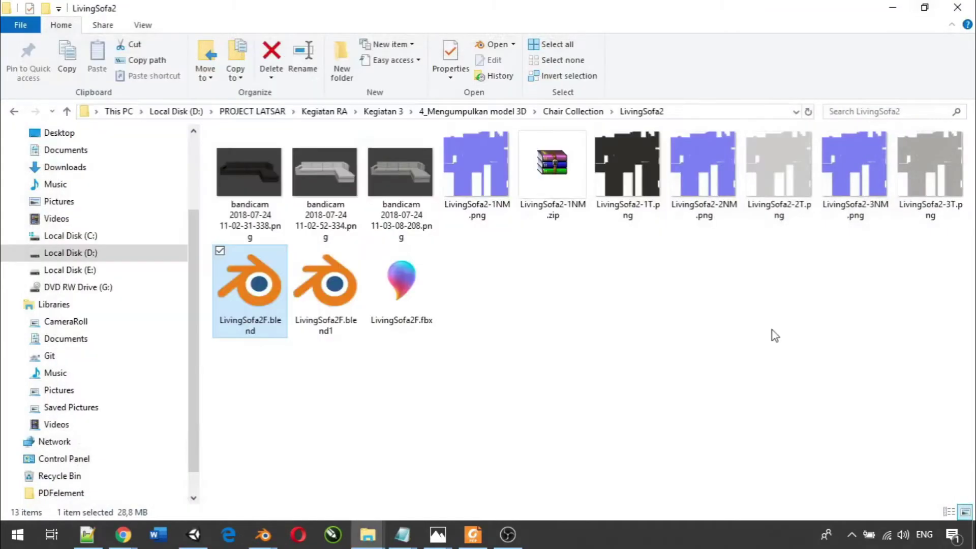
- Drag LivingSofa2F.fbx from Explorer into Unity's Project Assets folder
{"action": "left_click", "coordinate": [647, 334]}
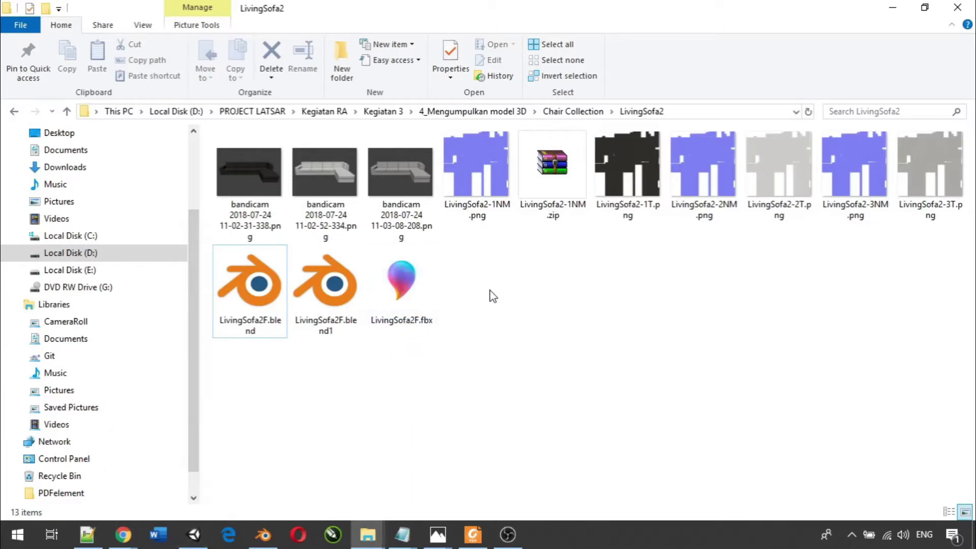
{"action": "left_click_drag", "start_coordinate": [400, 278], "coordinate": [340, 437]}
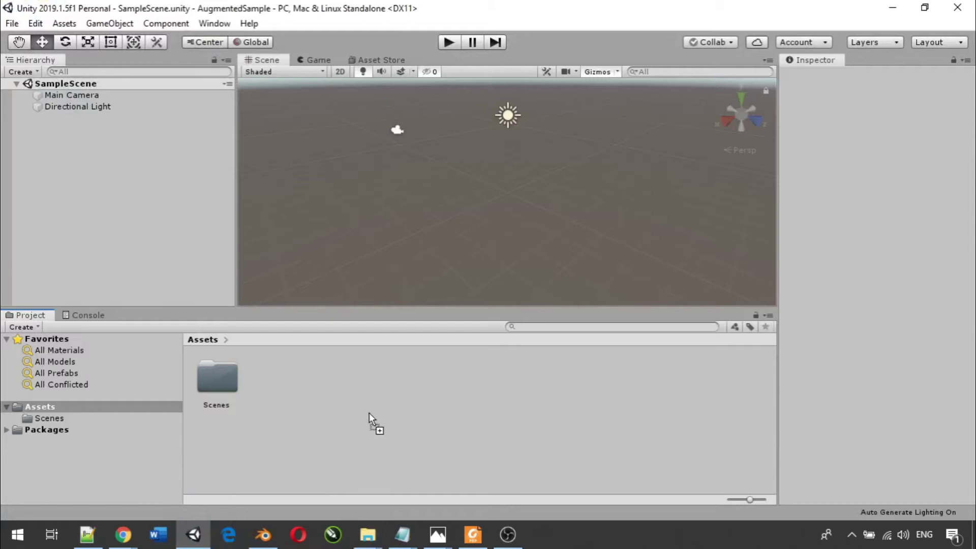
{"action": "left_click_drag", "start_coordinate": [367, 402], "coordinate": [367, 402]}
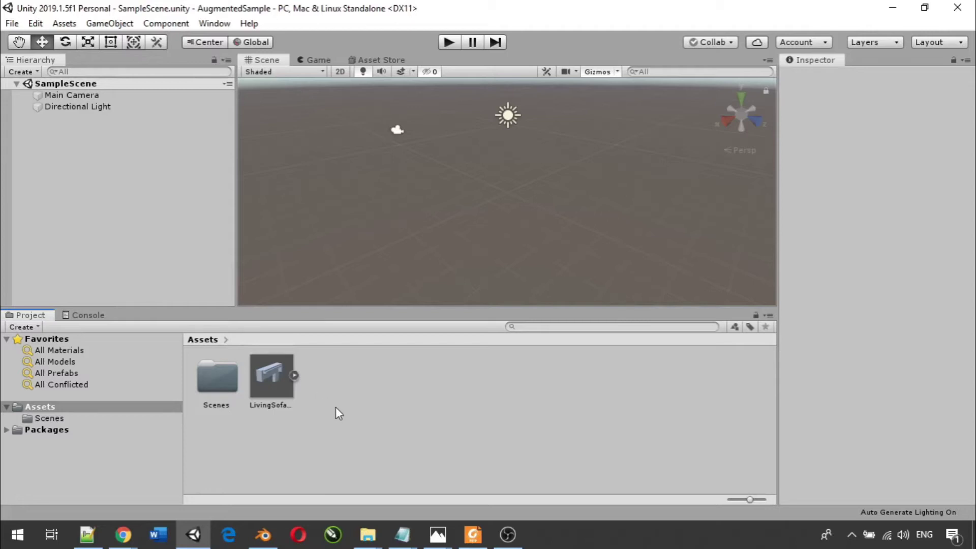
{"action": "right_click", "coordinate": [336, 392]}
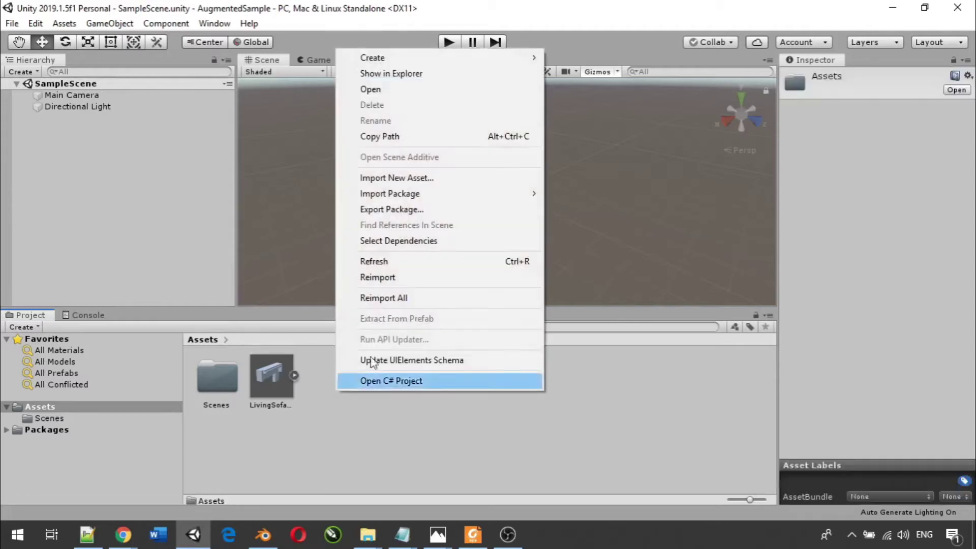
- Create a new folder named '3D Model' in Assets
{"action": "mouse_move", "coordinate": [515, 57]}
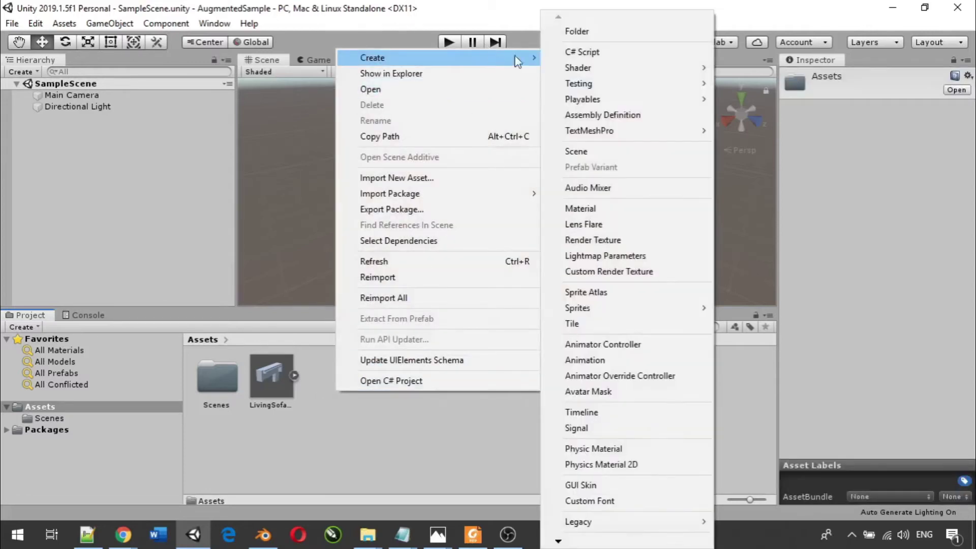
{"action": "left_click", "coordinate": [580, 38]}
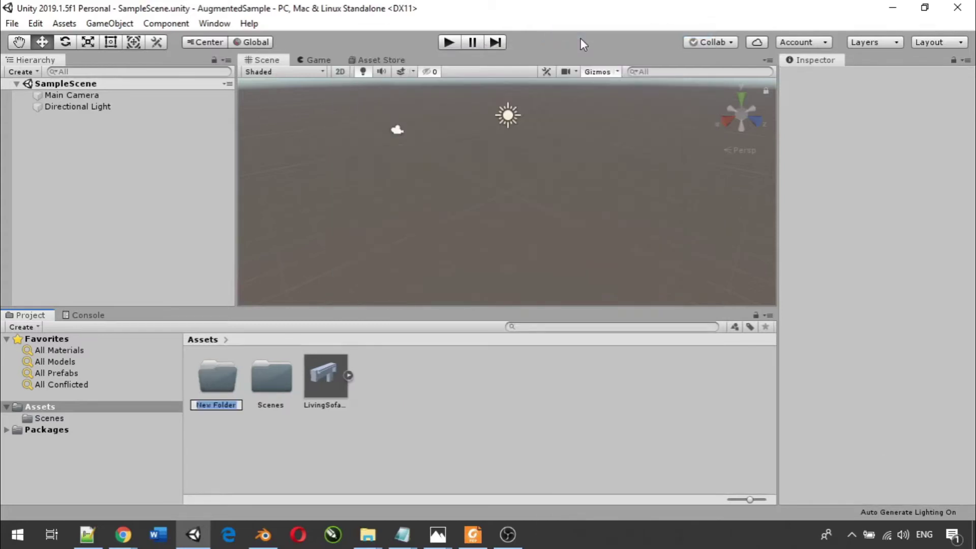
{"action": "type", "text": "3D Model"}
{"action": "key", "text": "Return"}
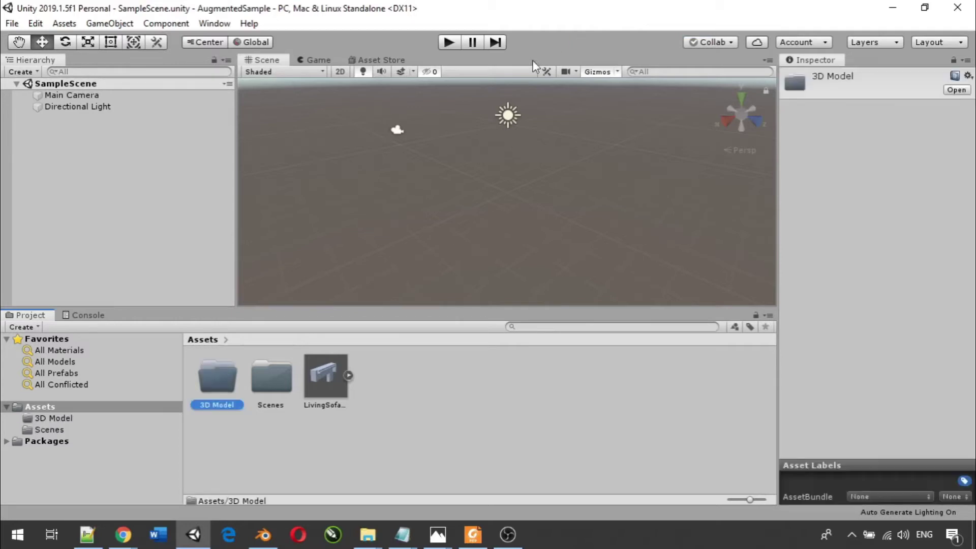
- Move the LivingSofa model into the 3D Model folder and open it
{"action": "left_click", "coordinate": [431, 362]}
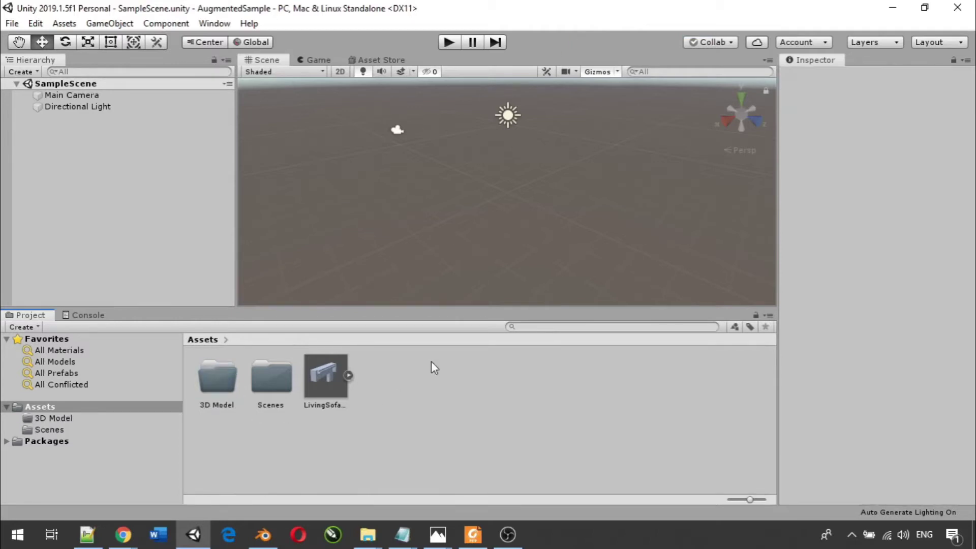
{"action": "left_click", "coordinate": [311, 381]}
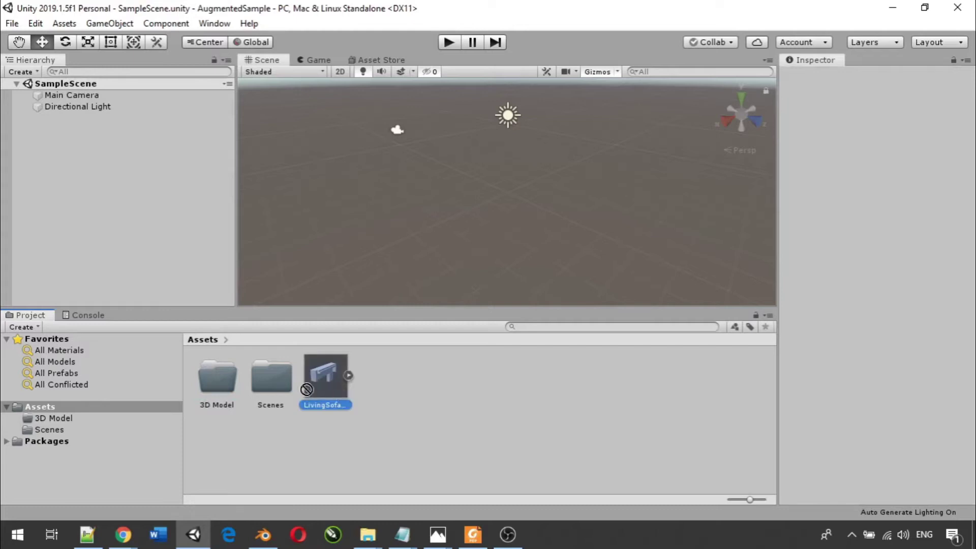
{"action": "left_click_drag", "start_coordinate": [218, 389], "coordinate": [218, 389]}
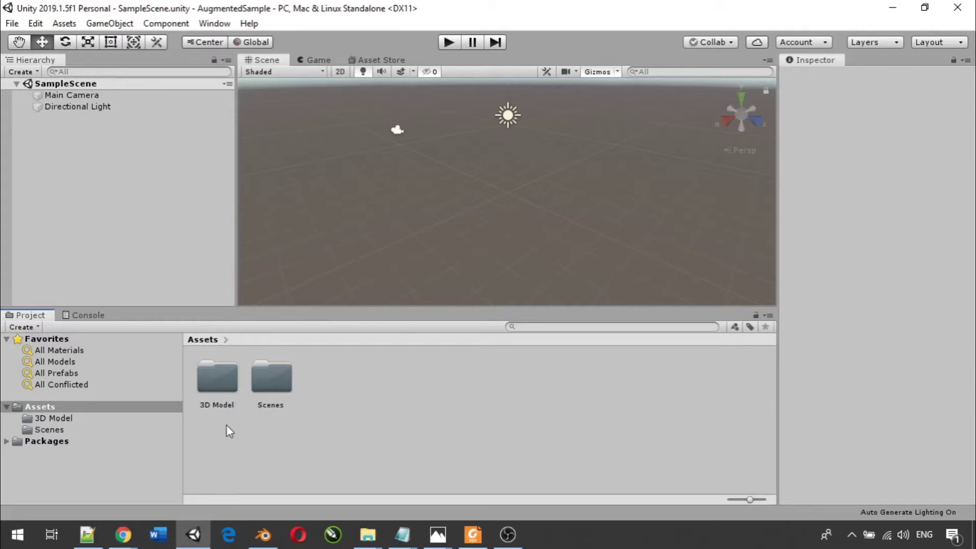
{"action": "double_click", "coordinate": [216, 386]}
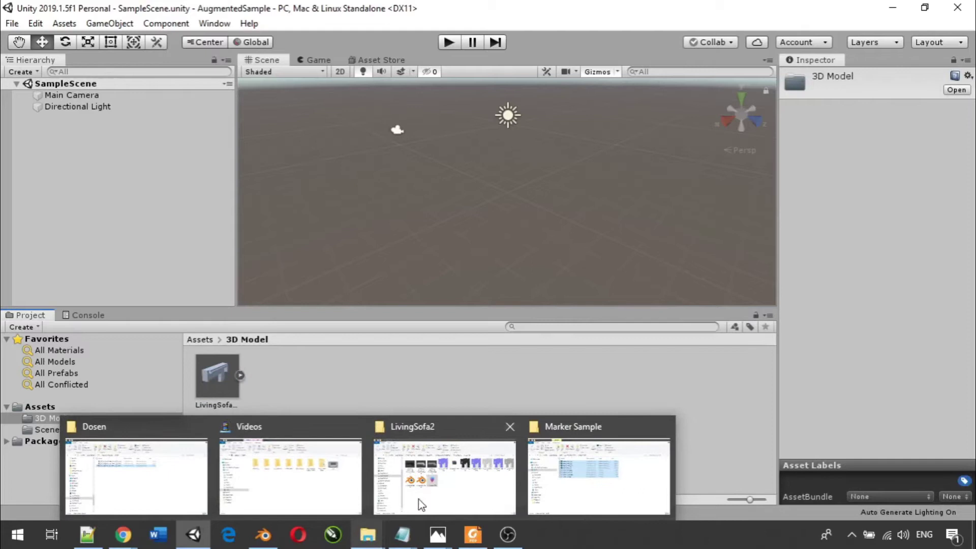
- Import TallLamp1F.fbx and TV1F.fbx from the Props folders into Unity's 3D Model folder
{"action": "left_click", "coordinate": [429, 492]}
{"action": "left_click", "coordinate": [550, 327]}
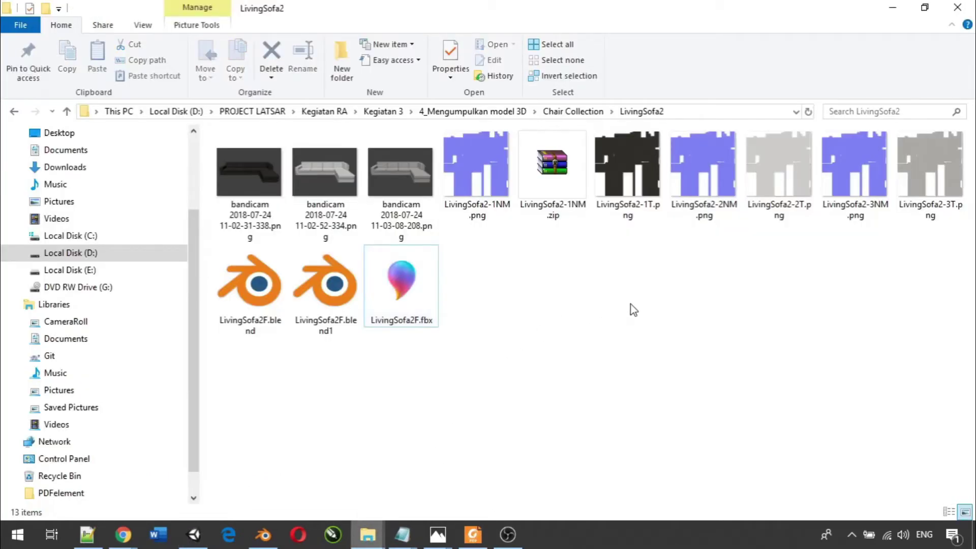
{"action": "key", "text": "BackSpace"}
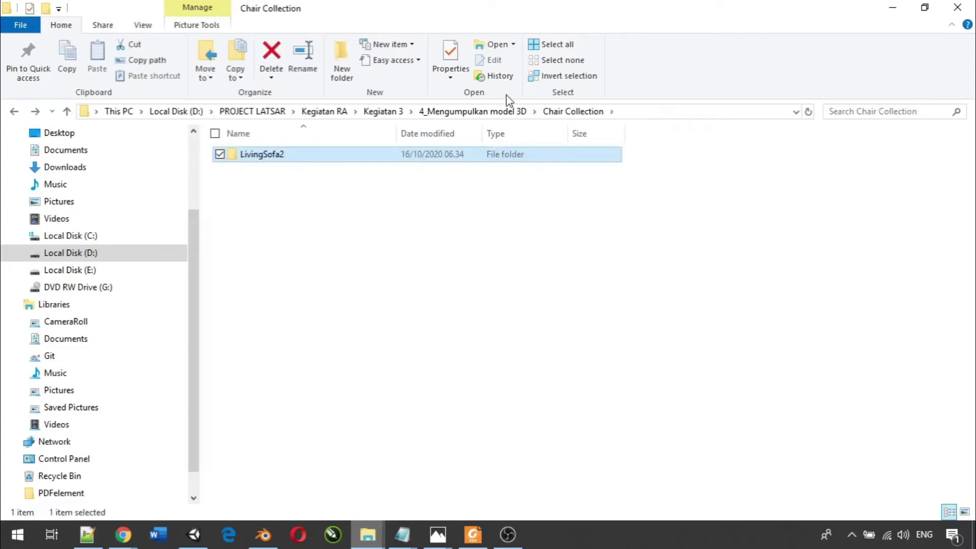
{"action": "left_click", "coordinate": [512, 109]}
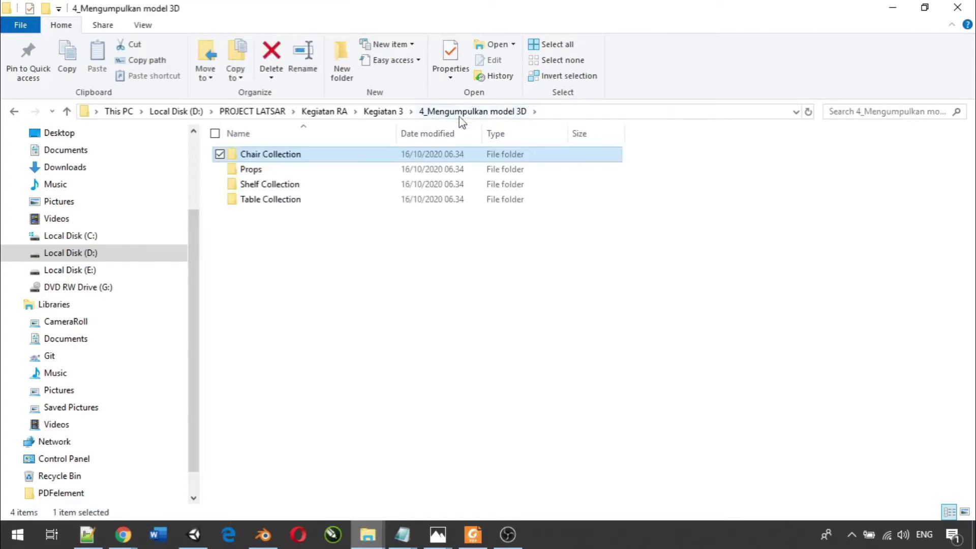
{"action": "double_click", "coordinate": [282, 169]}
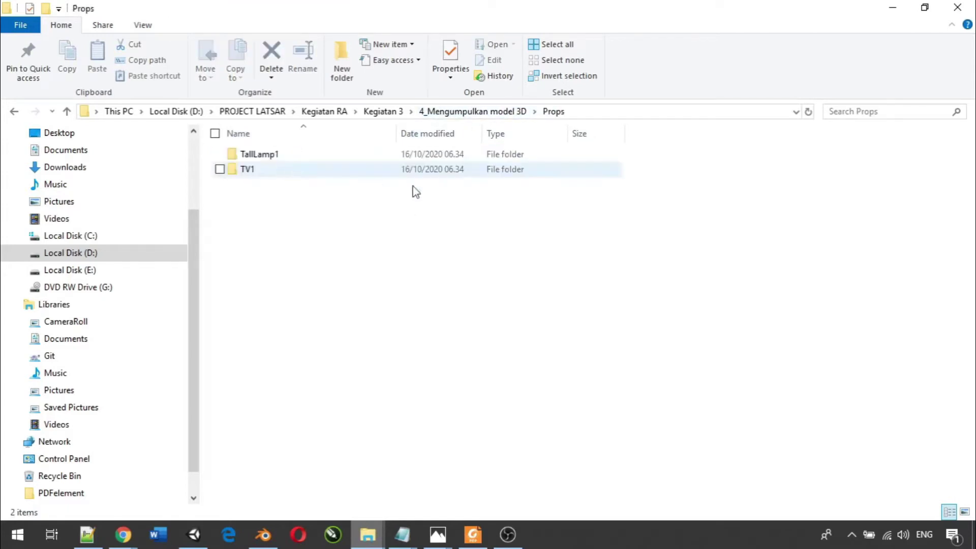
{"action": "double_click", "coordinate": [337, 152]}
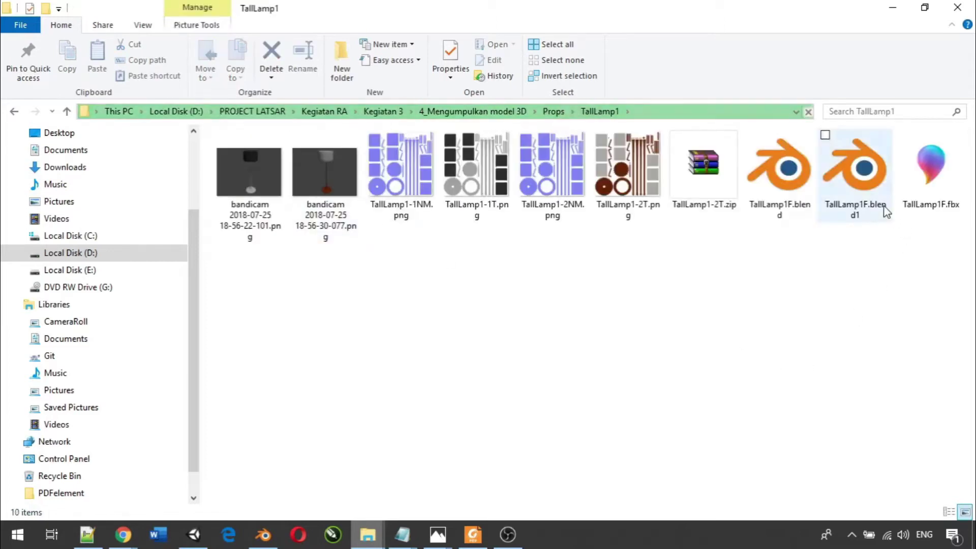
{"action": "left_click_drag", "start_coordinate": [900, 263], "coordinate": [305, 402]}
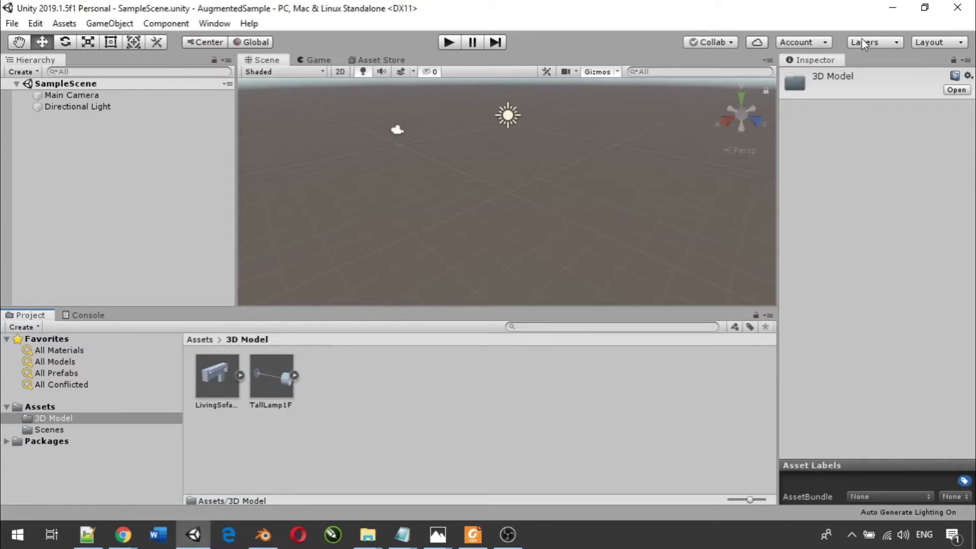
{"action": "left_click", "coordinate": [892, 8]}
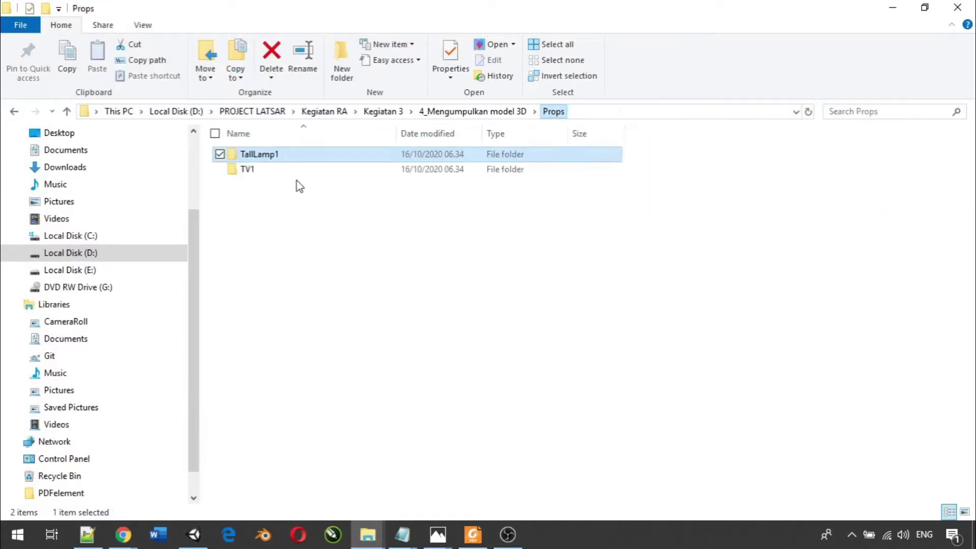
{"action": "double_click", "coordinate": [299, 170]}
{"action": "left_click_drag", "start_coordinate": [257, 199], "coordinate": [254, 381]}
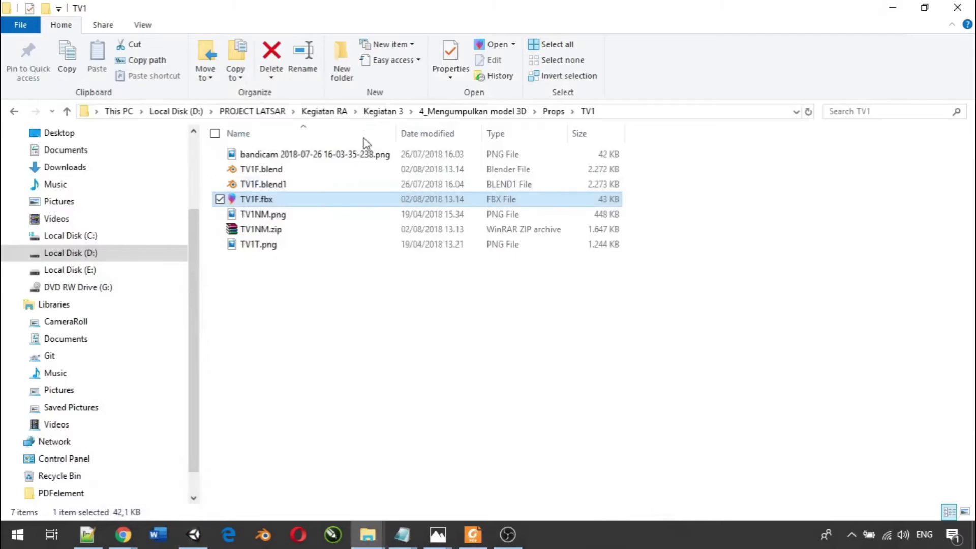
- Import Shelf2F.fbx and TVUnit1F.fbx from Shelf Collection into Unity
{"action": "left_click", "coordinate": [551, 112]}
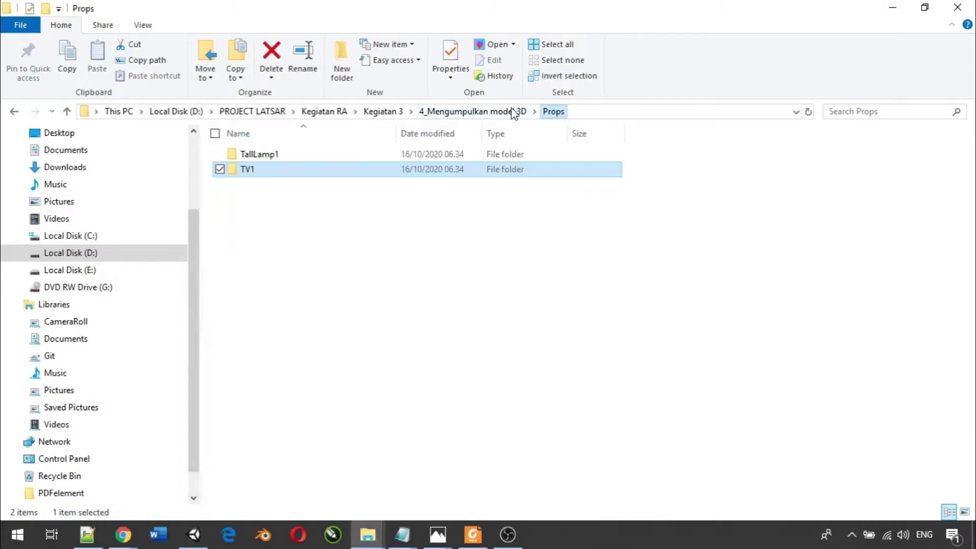
{"action": "left_click", "coordinate": [508, 111]}
{"action": "left_click", "coordinate": [306, 187]}
{"action": "double_click", "coordinate": [285, 184]}
{"action": "double_click", "coordinate": [275, 154]}
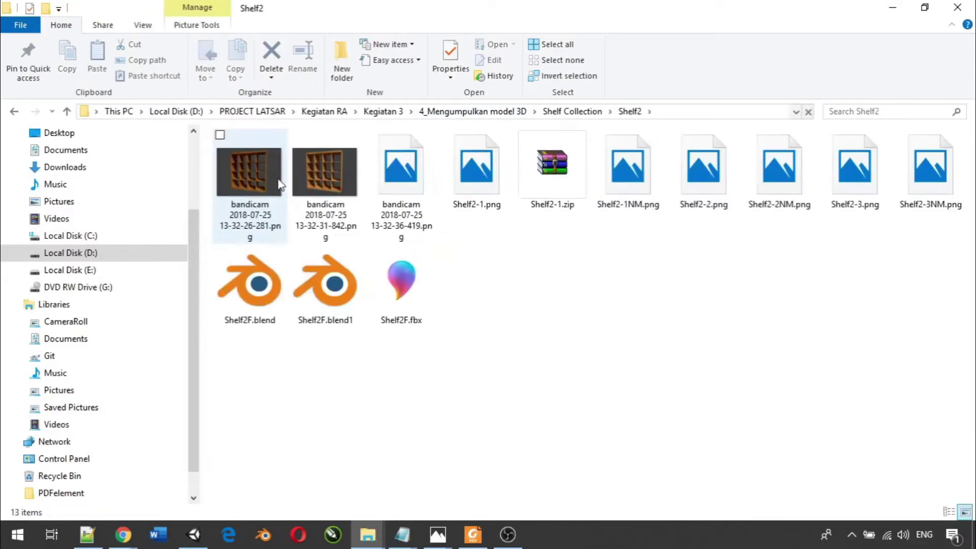
{"action": "left_click_drag", "start_coordinate": [398, 285], "coordinate": [462, 417]}
{"action": "left_click", "coordinate": [892, 7]}
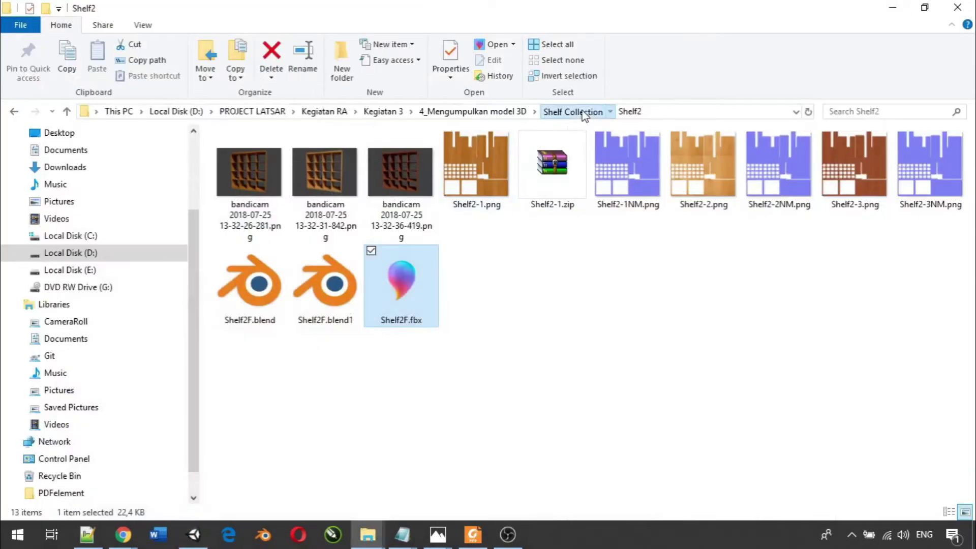
{"action": "left_click", "coordinate": [585, 111]}
{"action": "left_click", "coordinate": [297, 171]}
{"action": "double_click", "coordinate": [297, 173]}
{"action": "left_click_drag", "start_coordinate": [432, 316], "coordinate": [437, 460]}
- Import CoffeeTable4F.fbx and SideTable1F.fbx from Table Collection into Unity
{"action": "left_click", "coordinate": [892, 7]}
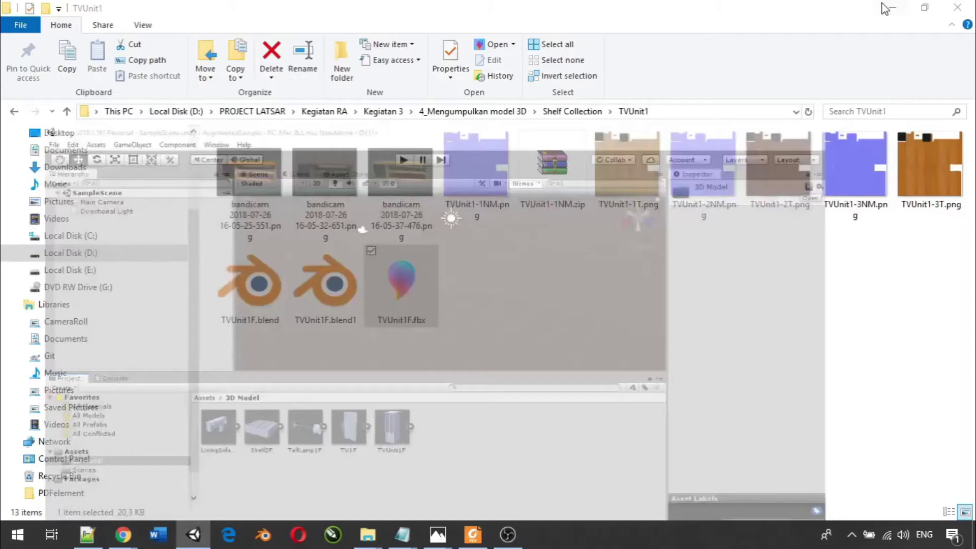
{"action": "left_click", "coordinate": [561, 111]}
{"action": "left_click", "coordinate": [476, 111]}
{"action": "double_click", "coordinate": [277, 200]}
{"action": "double_click", "coordinate": [292, 154]}
{"action": "left_click_drag", "start_coordinate": [303, 245], "coordinate": [458, 447]}
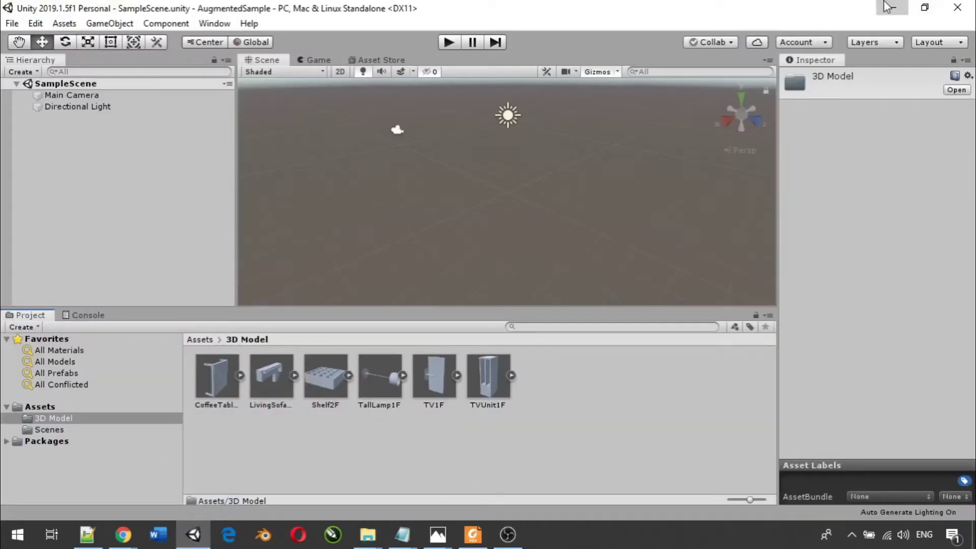
{"action": "left_click", "coordinate": [892, 7]}
{"action": "double_click", "coordinate": [320, 170]}
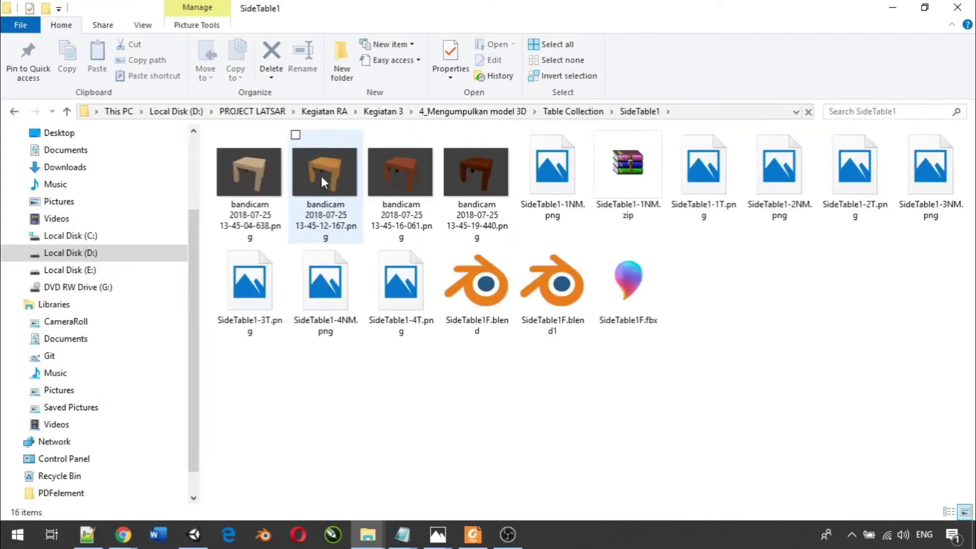
{"action": "left_click_drag", "start_coordinate": [628, 285], "coordinate": [609, 381]}
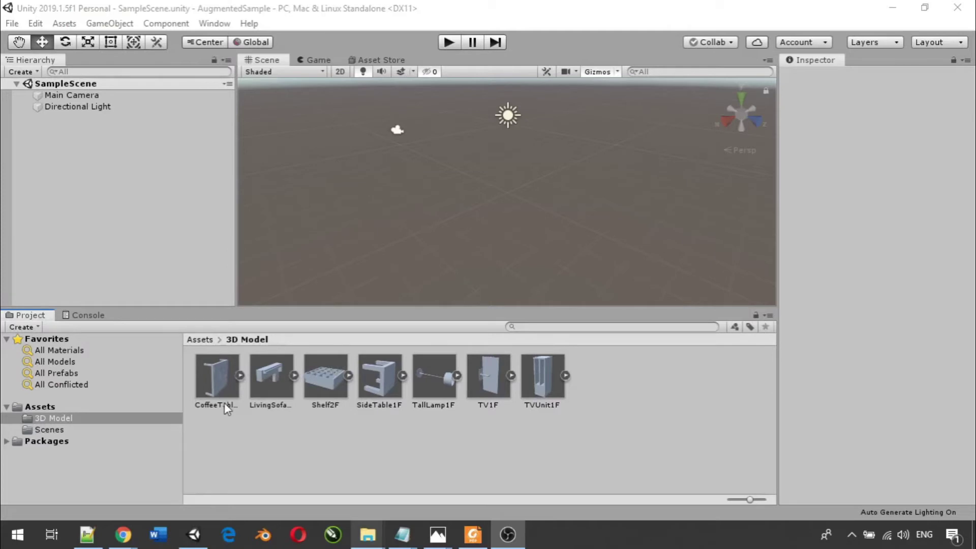
{"action": "left_click", "coordinate": [239, 429]}
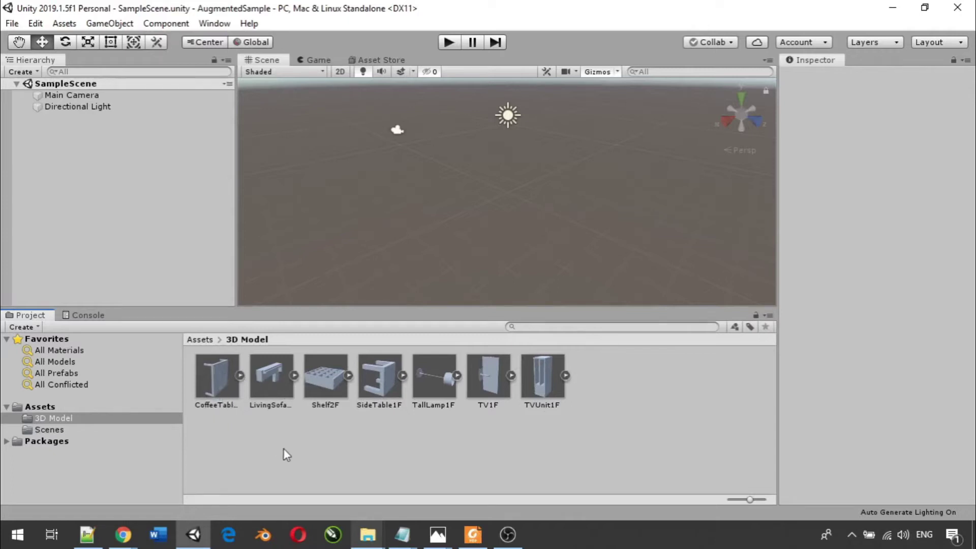
{"action": "left_click", "coordinate": [220, 380]}
{"action": "left_click_drag", "start_coordinate": [221, 376], "coordinate": [93, 137]}
{"action": "left_click_drag", "start_coordinate": [81, 123], "coordinate": [80, 123]}
{"action": "left_click", "coordinate": [524, 245]}
{"action": "scroll", "coordinate": [480, 189], "scroll_direction": "up", "scroll_amount": 10}
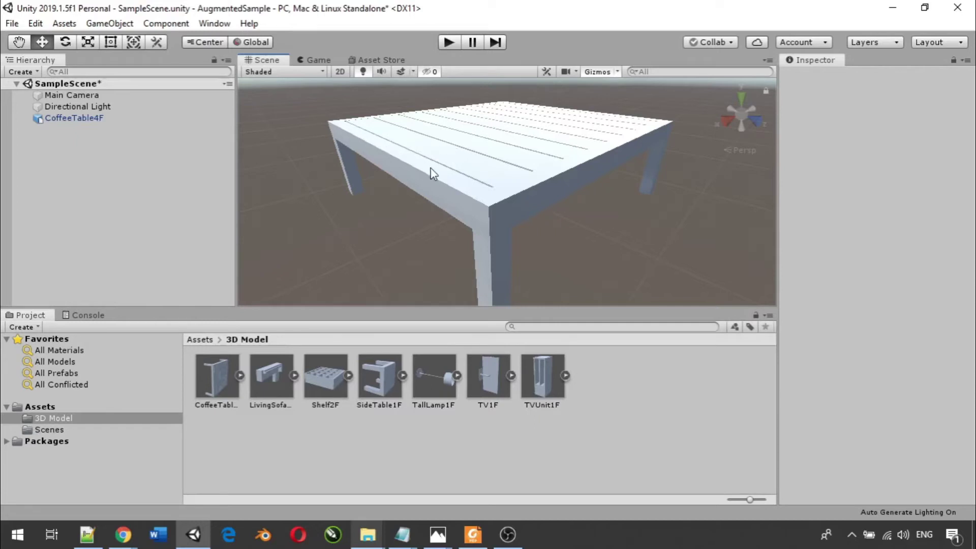
{"action": "scroll", "coordinate": [431, 173], "scroll_direction": "down", "scroll_amount": 3}
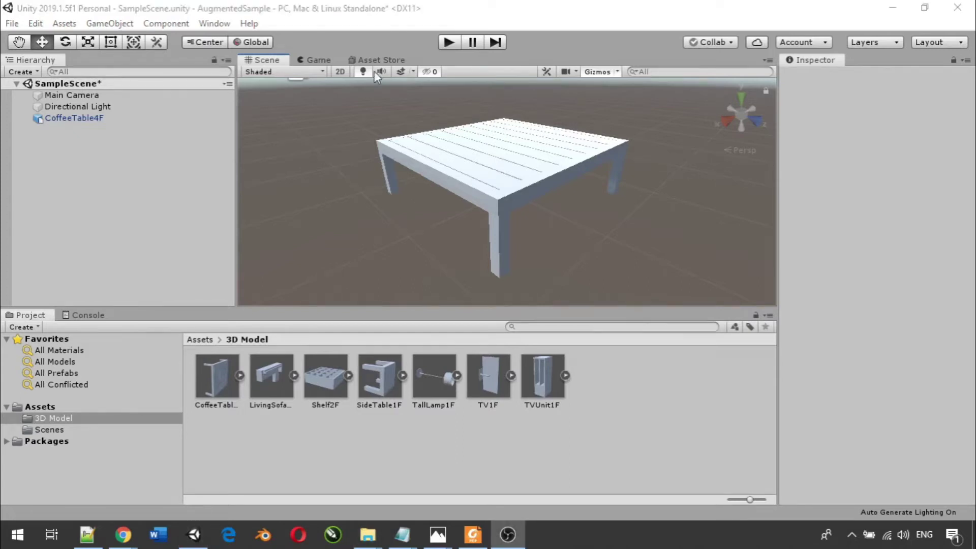
{"action": "left_click", "coordinate": [81, 118]}
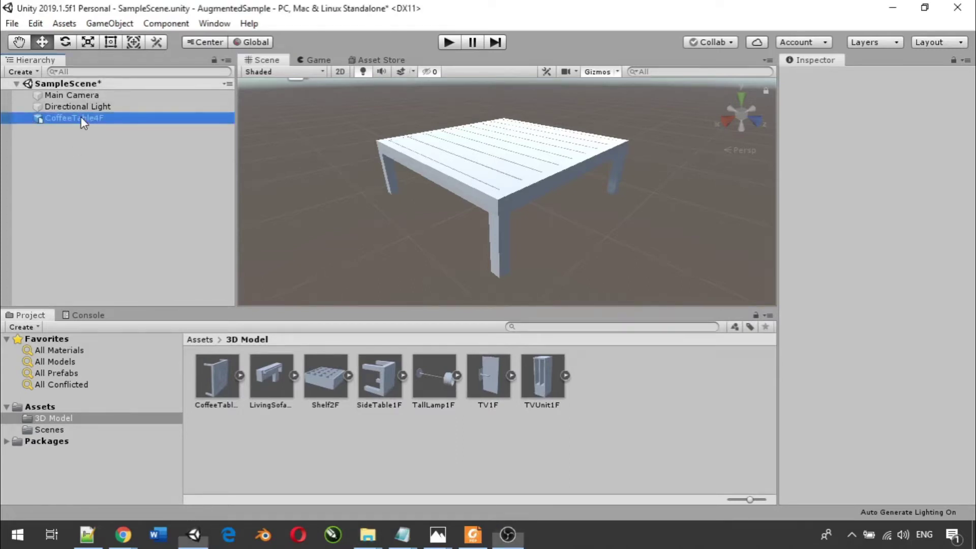
{"action": "key", "text": "Delete"}
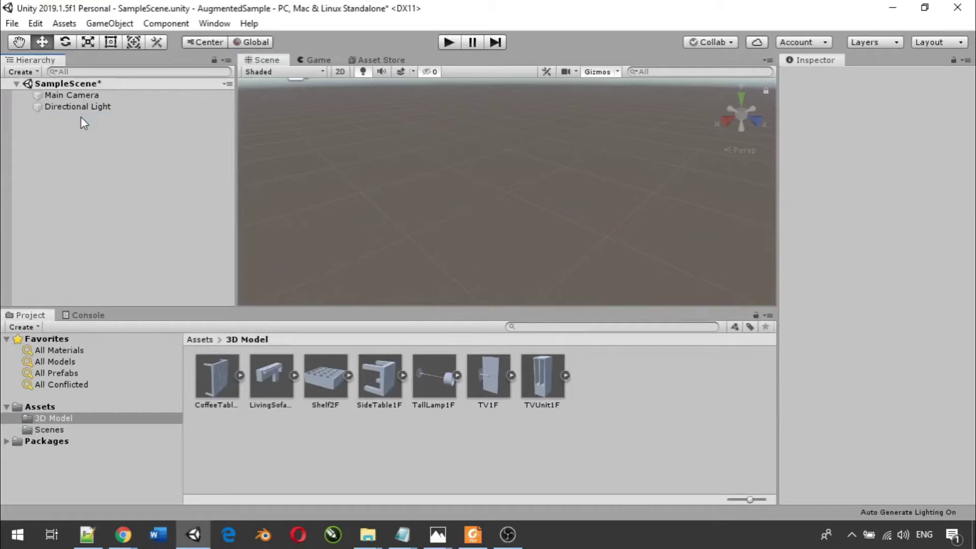
{"action": "left_click", "coordinate": [343, 472]}
{"action": "mouse_move", "coordinate": [370, 535]}
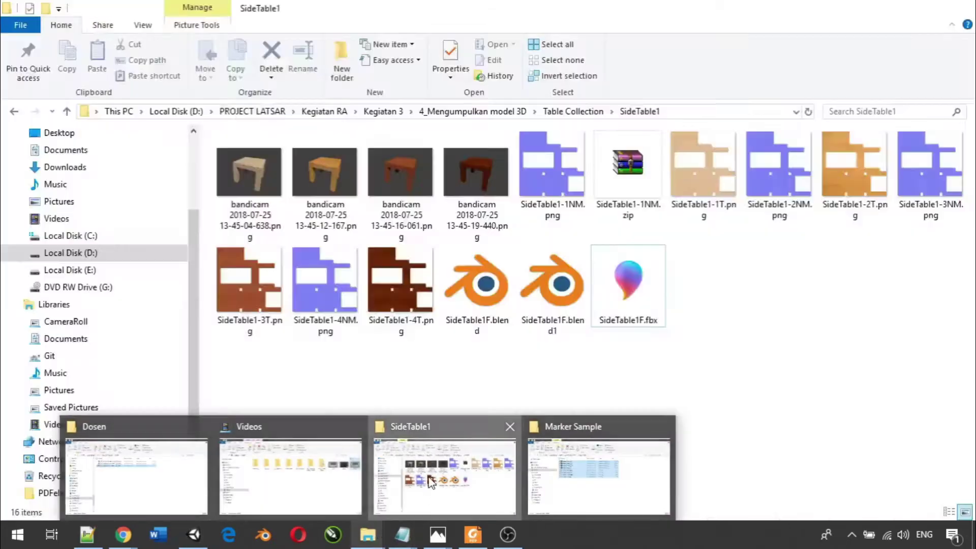
- Compare the SideTable1 table renders in Photos, then select SideTable1-1NM.png and SideTable1-1T.png
{"action": "left_click", "coordinate": [429, 481]}
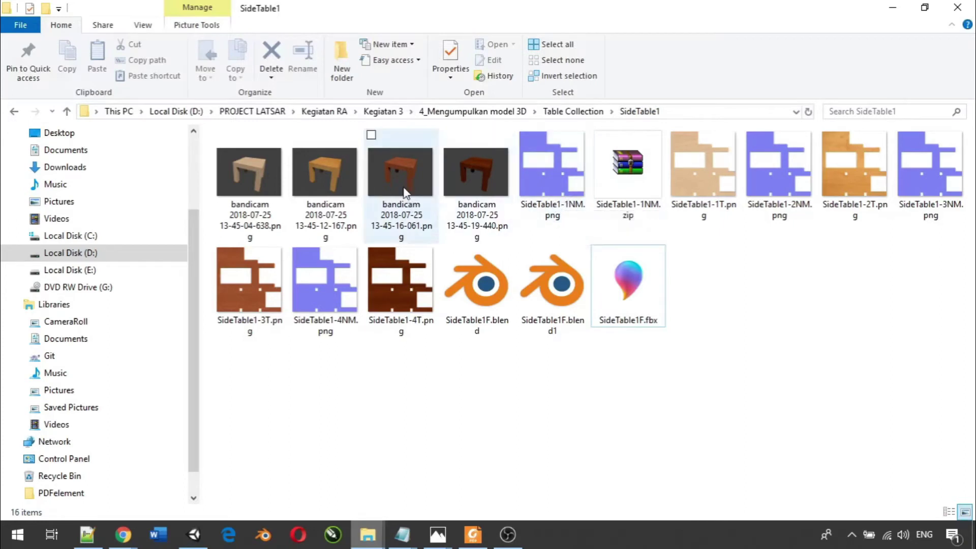
{"action": "double_click", "coordinate": [415, 173]}
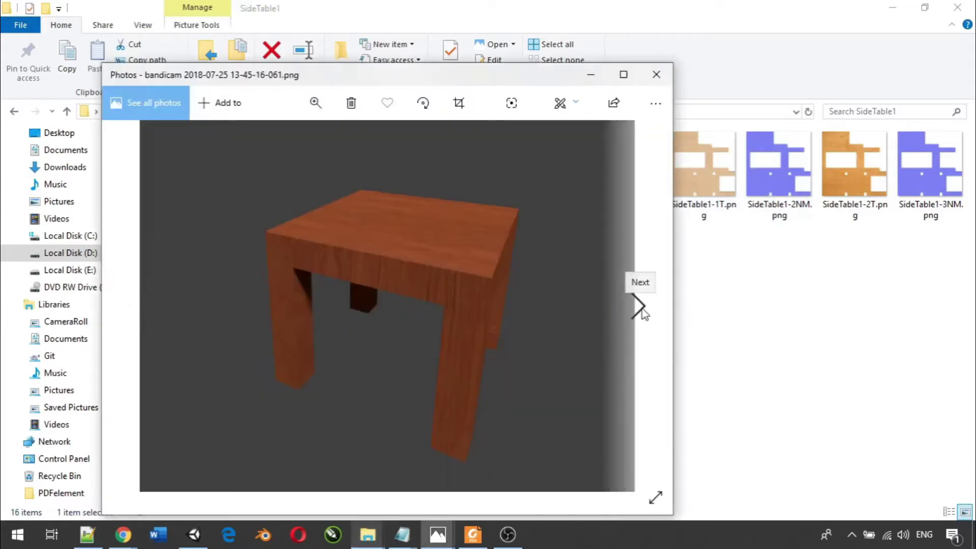
{"action": "left_click", "coordinate": [640, 309]}
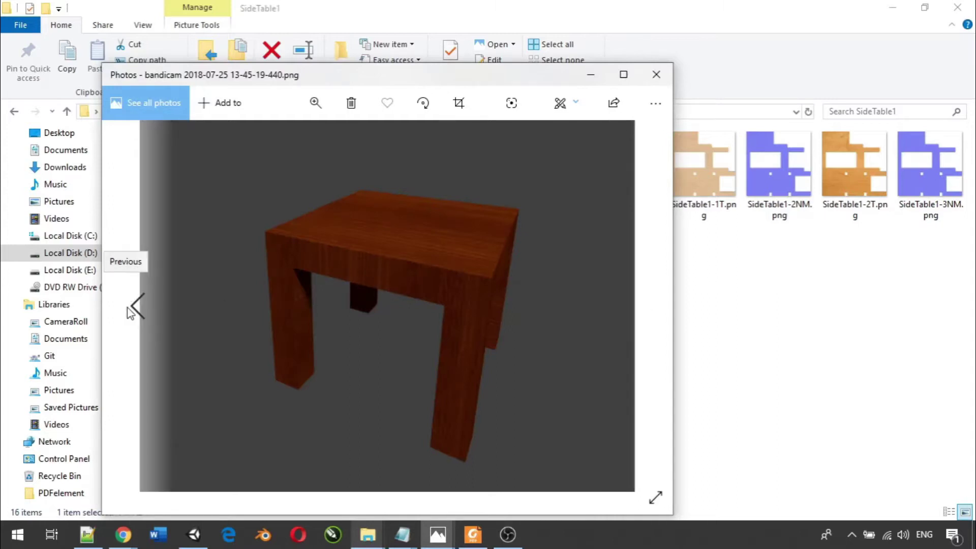
{"action": "left_click", "coordinate": [133, 308]}
{"action": "left_click", "coordinate": [132, 306]}
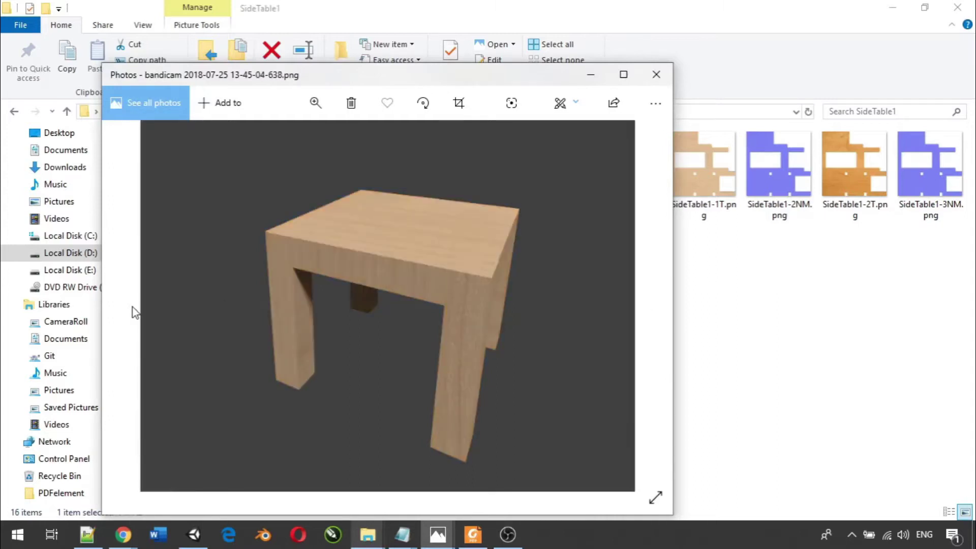
{"action": "left_click", "coordinate": [656, 74]}
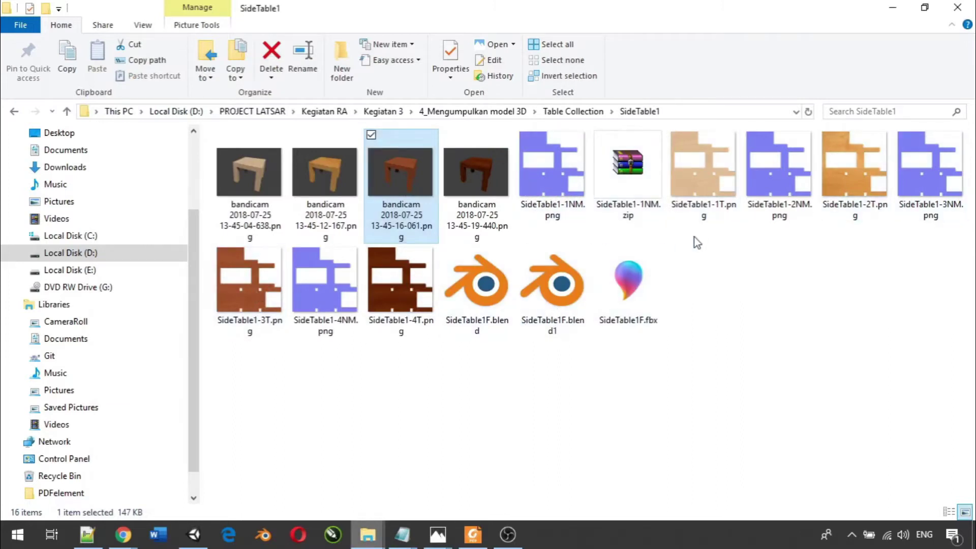
{"action": "left_click", "coordinate": [557, 173]}
{"action": "left_click", "coordinate": [693, 164], "text": "ctrl"}
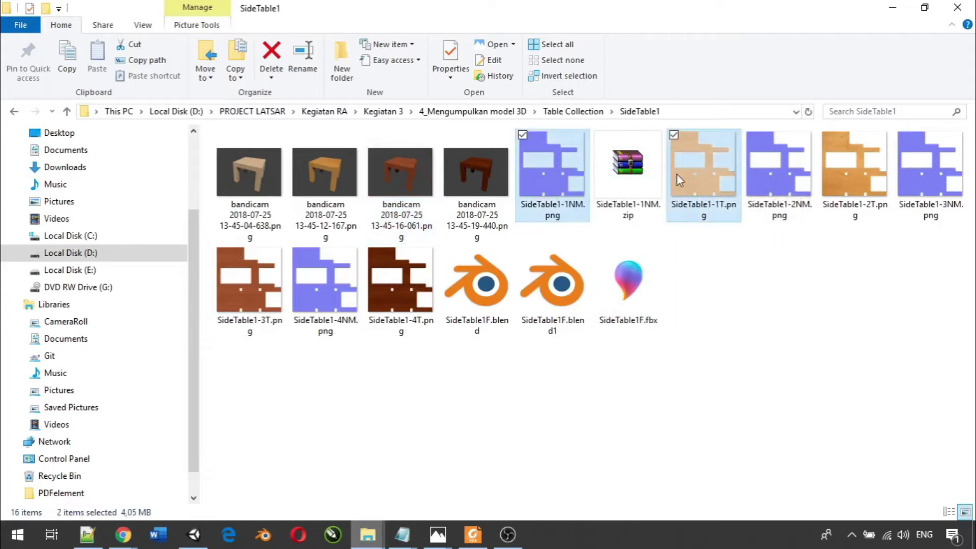
- Drop the SideTable1-1NM and SideTable1-1T PNGs into Unity's Assets/3D Model folder
{"action": "left_click_drag", "start_coordinate": [702, 164], "coordinate": [632, 410]}
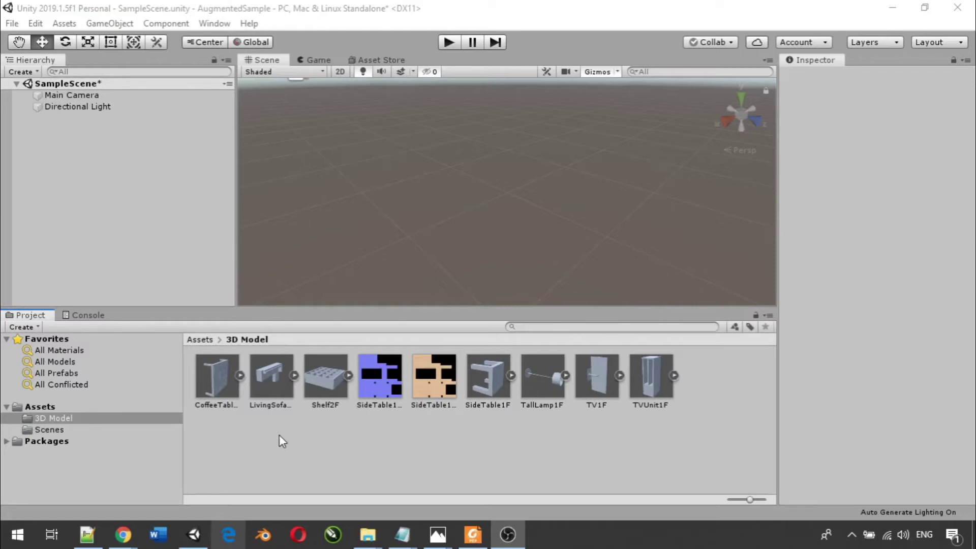
- Create a new Standard material called SideTable1Mat in Assets/3D Model
{"action": "right_click", "coordinate": [212, 433]}
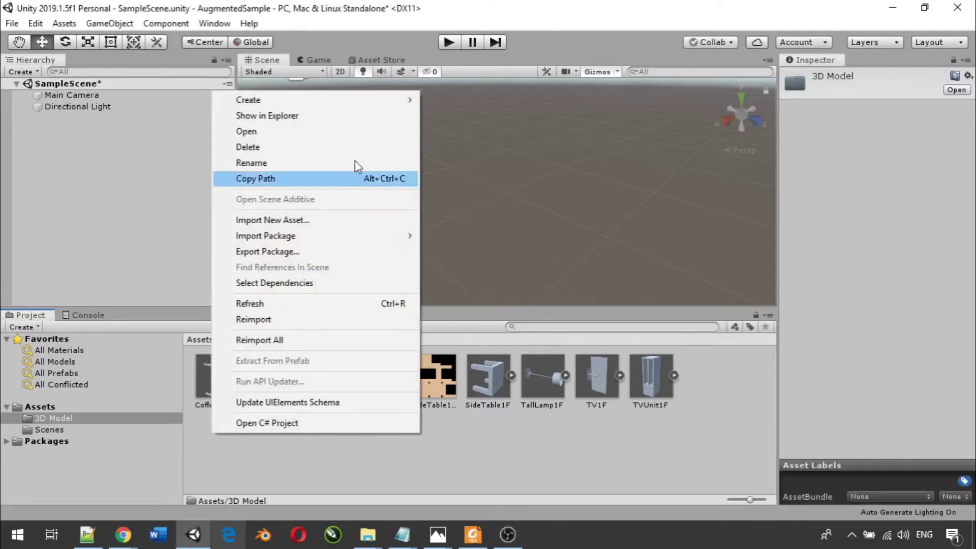
{"action": "mouse_move", "coordinate": [353, 103]}
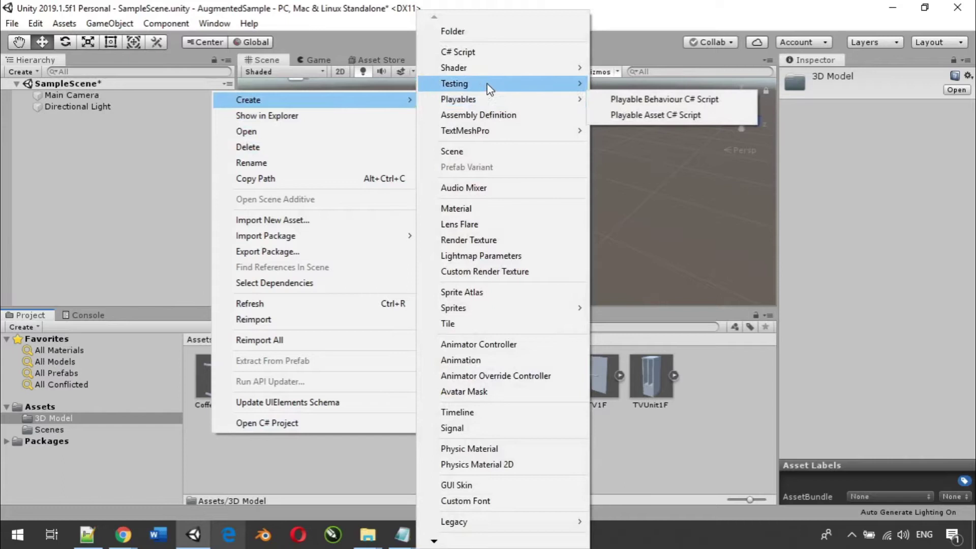
{"action": "left_click", "coordinate": [471, 212]}
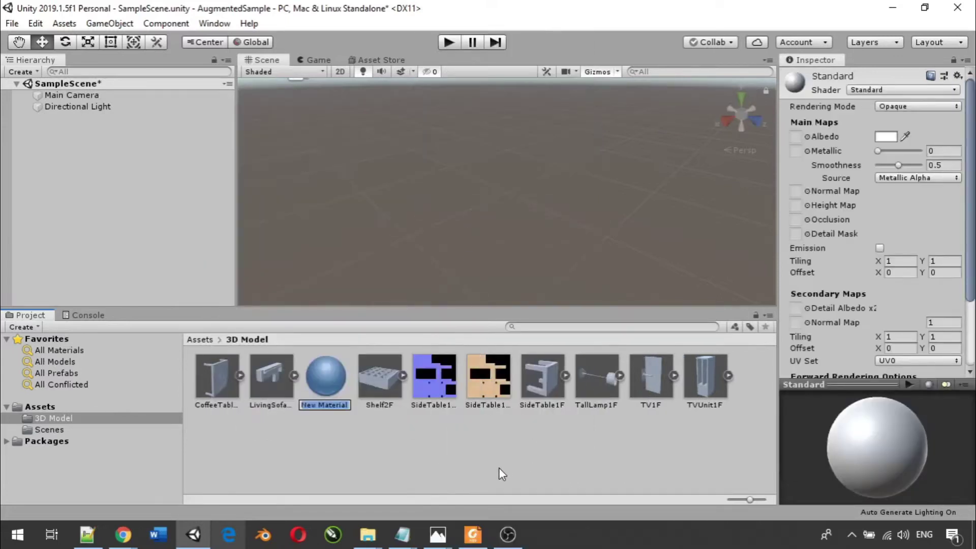
{"action": "type", "text": "Side"}
{"action": "type", "text": "Table1"}
{"action": "type", "text": "Mat"}
{"action": "key", "text": "Return"}
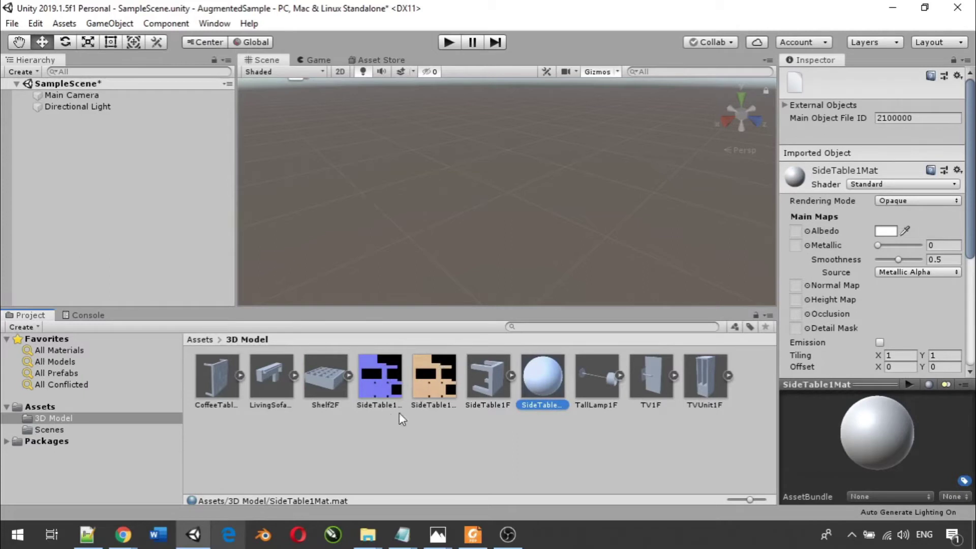
- Give SideTable1Mat albedo SideTable1-1T and normal map SideTable1-1NM, then assign it to SideTable1F's SideTable1-2 slot
{"action": "left_click", "coordinate": [382, 377]}
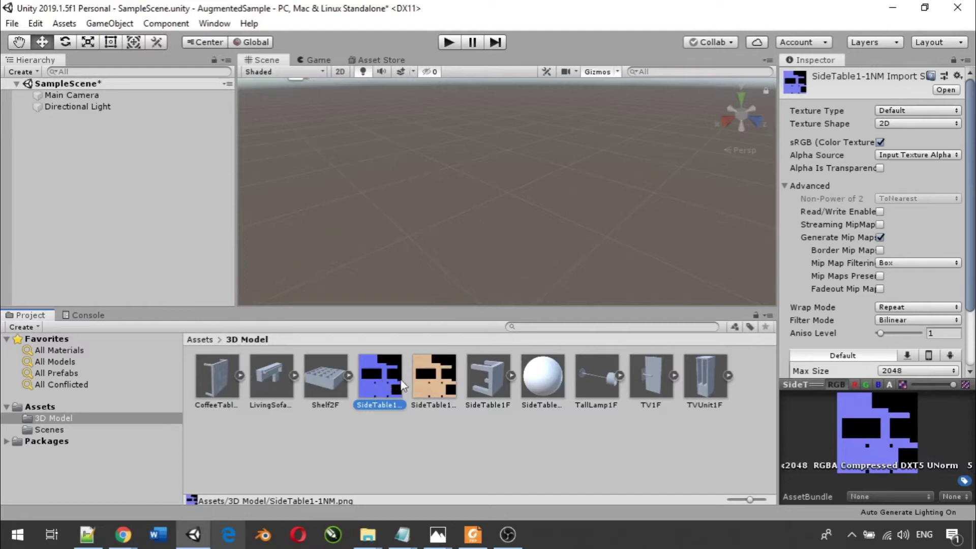
{"action": "left_click", "coordinate": [429, 382]}
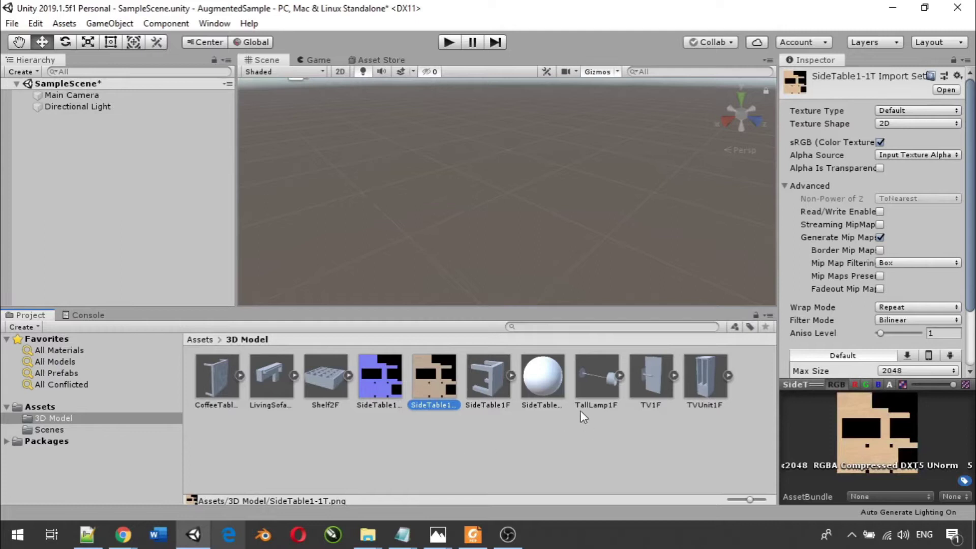
{"action": "left_click", "coordinate": [548, 382]}
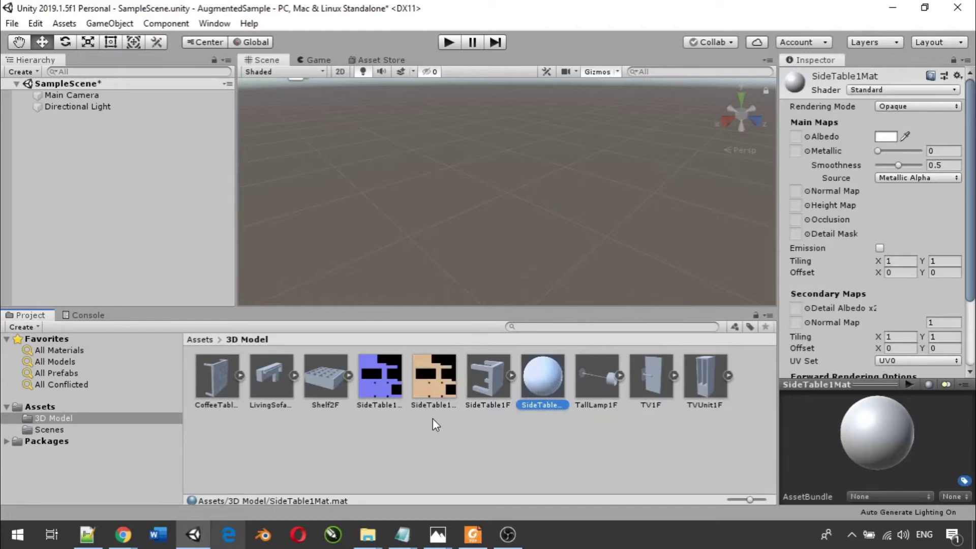
{"action": "left_click", "coordinate": [429, 386]}
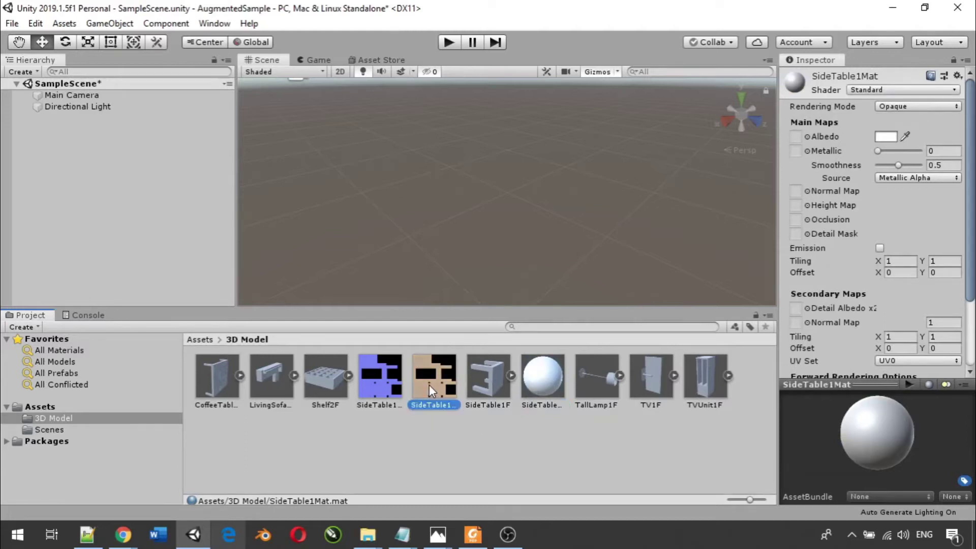
{"action": "left_click_drag", "start_coordinate": [452, 412], "coordinate": [798, 137]}
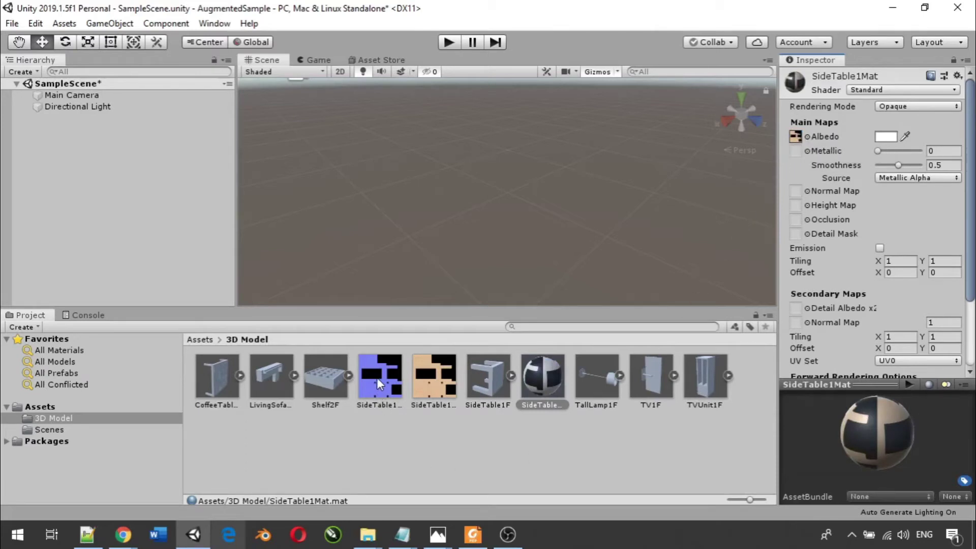
{"action": "left_click_drag", "start_coordinate": [377, 378], "coordinate": [800, 190]}
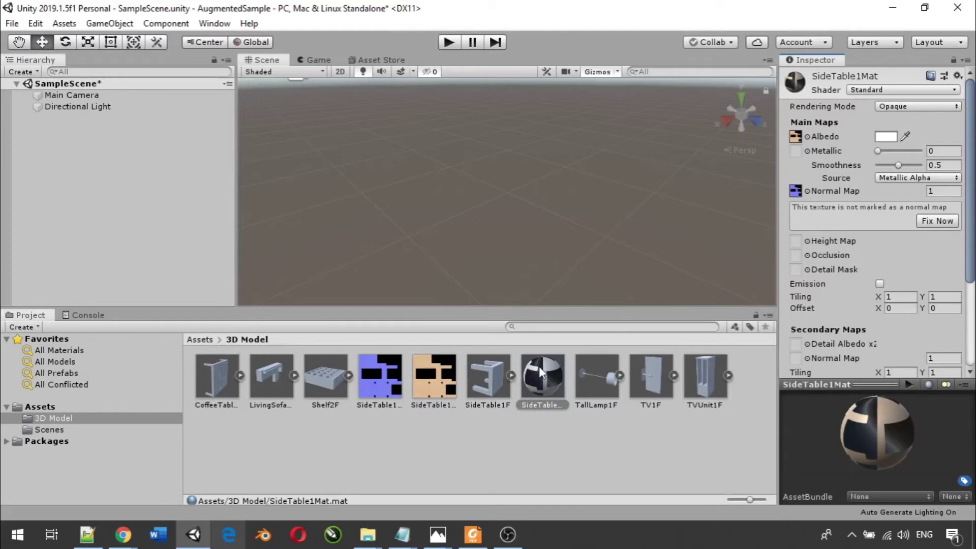
{"action": "left_click", "coordinate": [489, 375]}
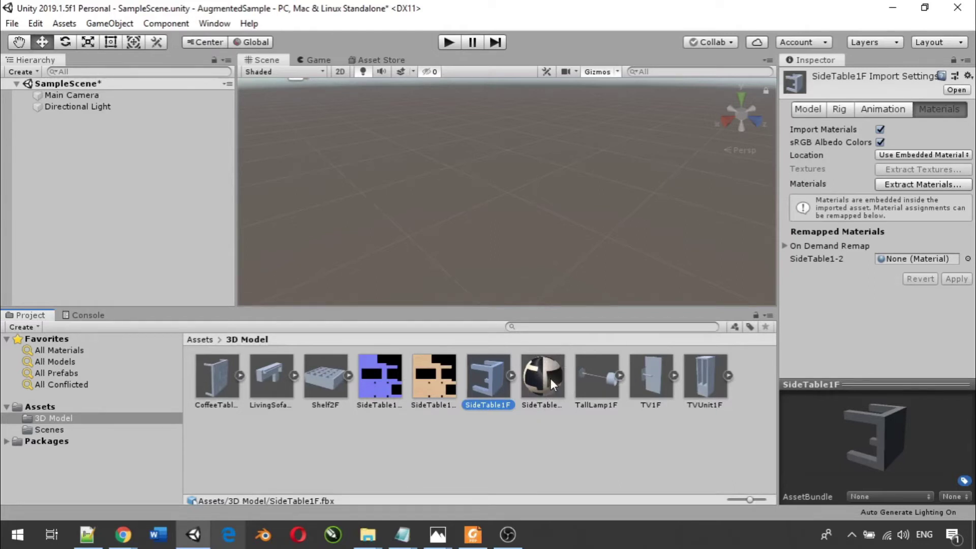
{"action": "left_click_drag", "start_coordinate": [545, 377], "coordinate": [895, 261]}
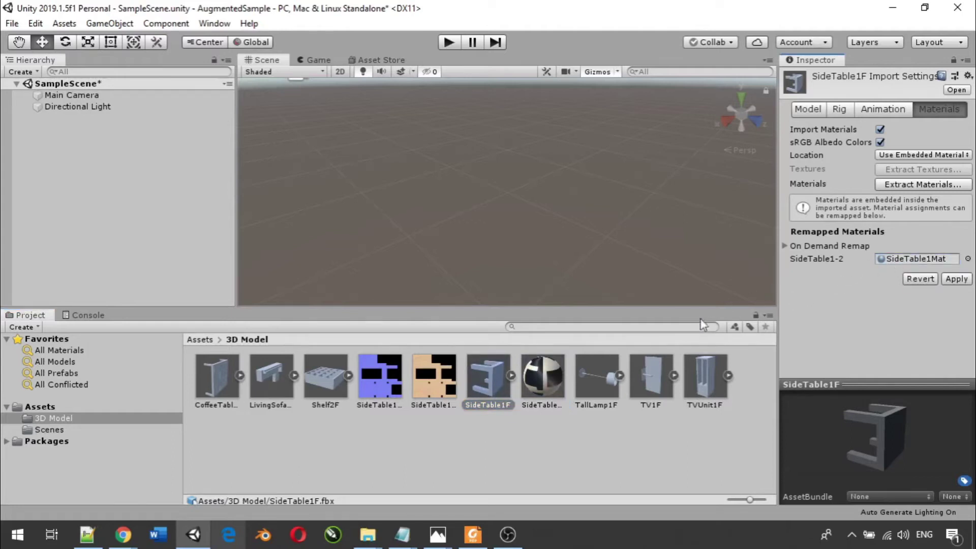
- Apply the SideTable1Mat remapping and place the textured SideTable1F into the scene
{"action": "left_click", "coordinate": [956, 280]}
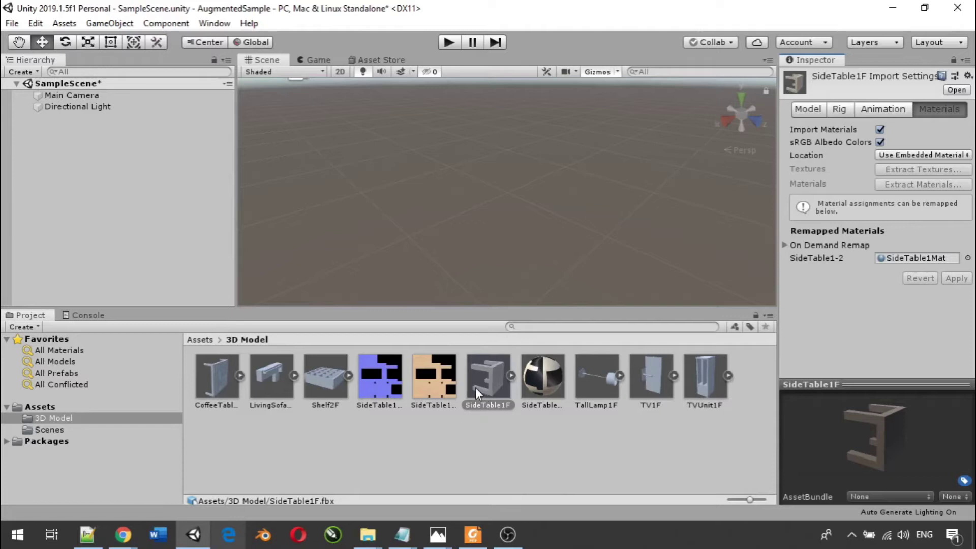
{"action": "left_click", "coordinate": [490, 385]}
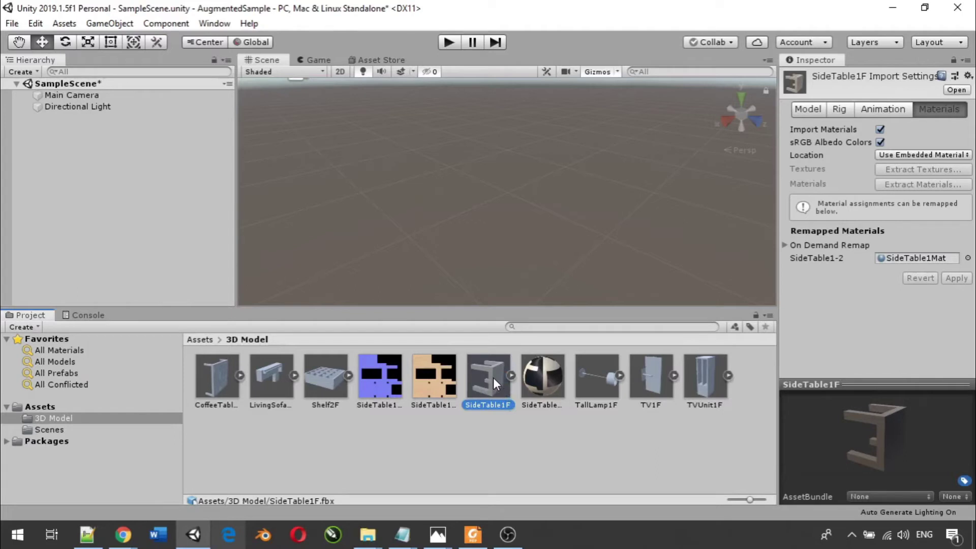
{"action": "left_click_drag", "start_coordinate": [496, 383], "coordinate": [68, 123]}
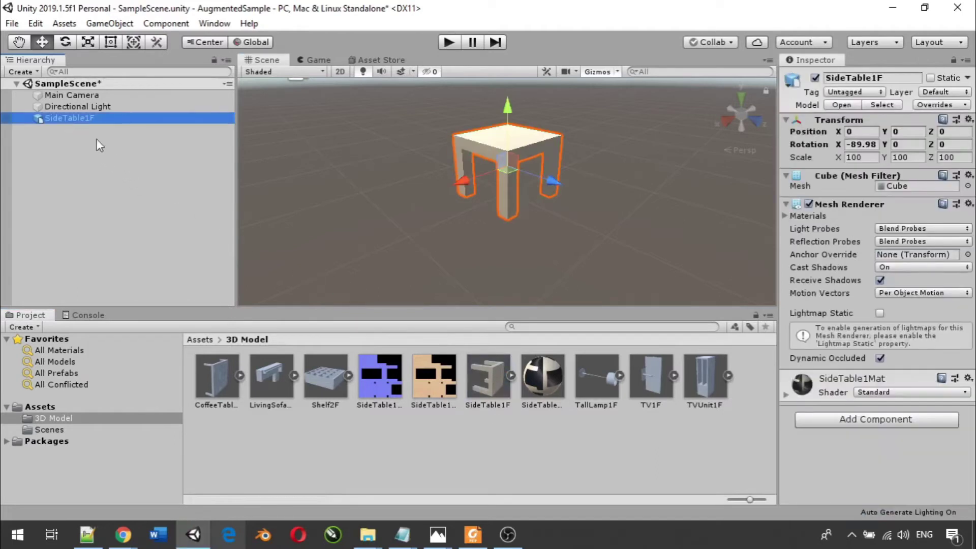
- Delete the SideTable1F instance, leaving only Main Camera and Directional Light
{"action": "scroll", "coordinate": [482, 205], "scroll_direction": "up", "scroll_amount": 5}
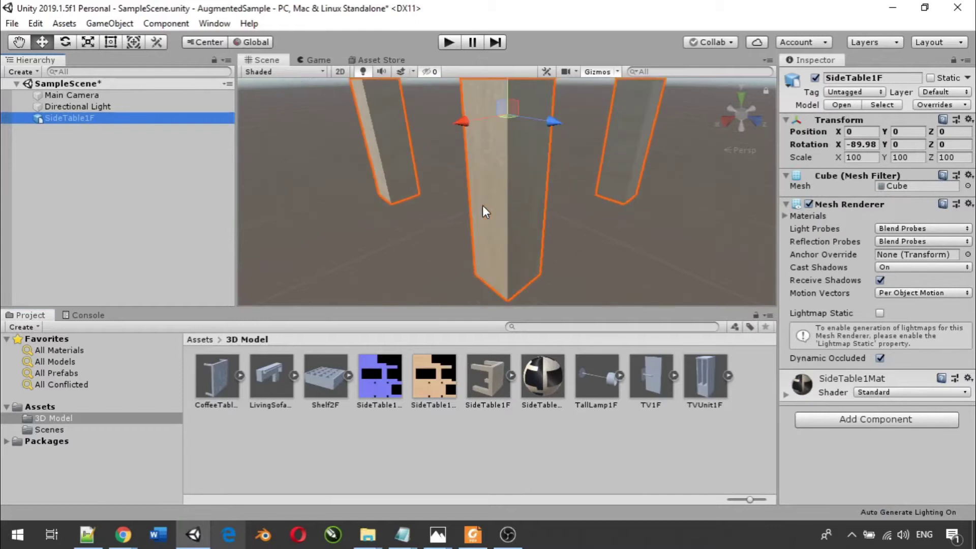
{"action": "scroll", "coordinate": [482, 205], "scroll_direction": "down", "scroll_amount": 4}
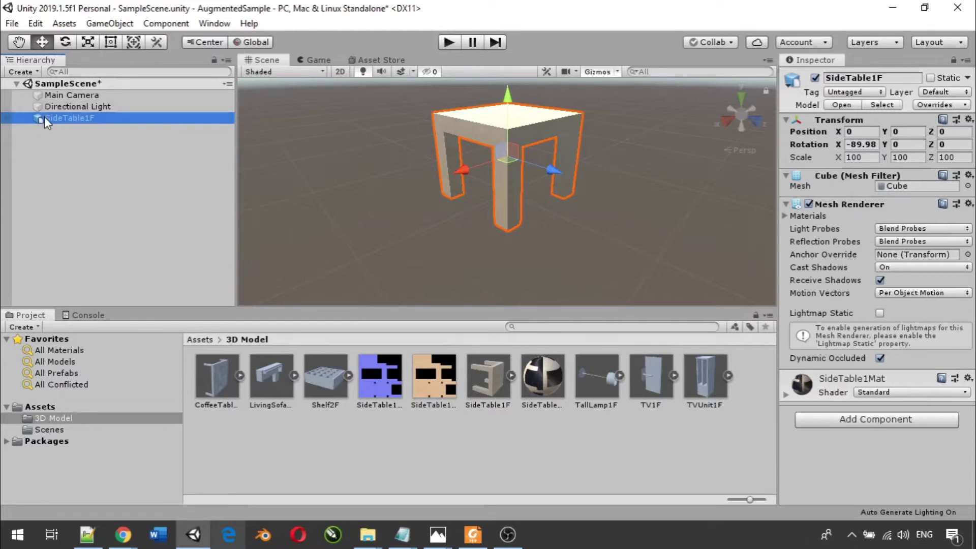
{"action": "key", "text": "Delete"}
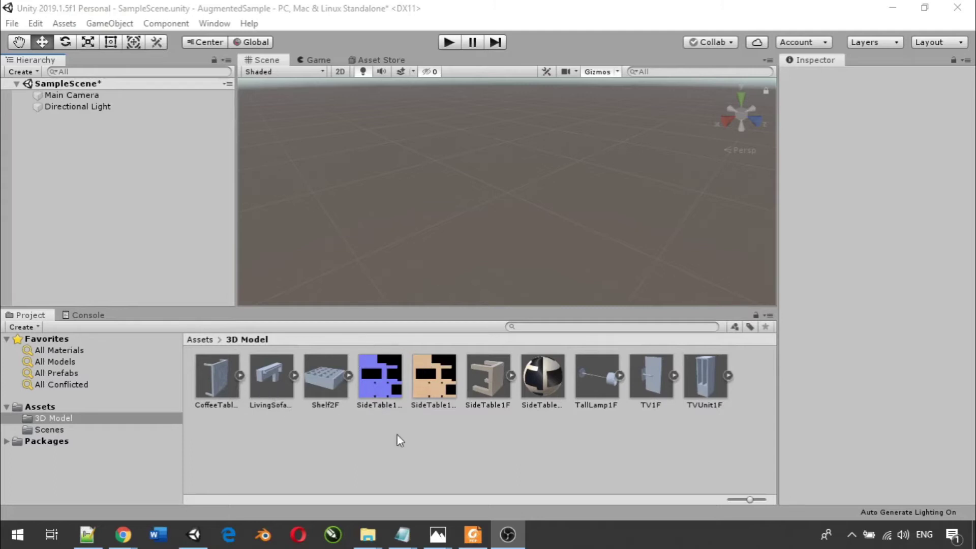
- Bring the SideTable1 Explorer window forward and go through Table Collection into CoffeeTable4
{"action": "left_click", "coordinate": [440, 536]}
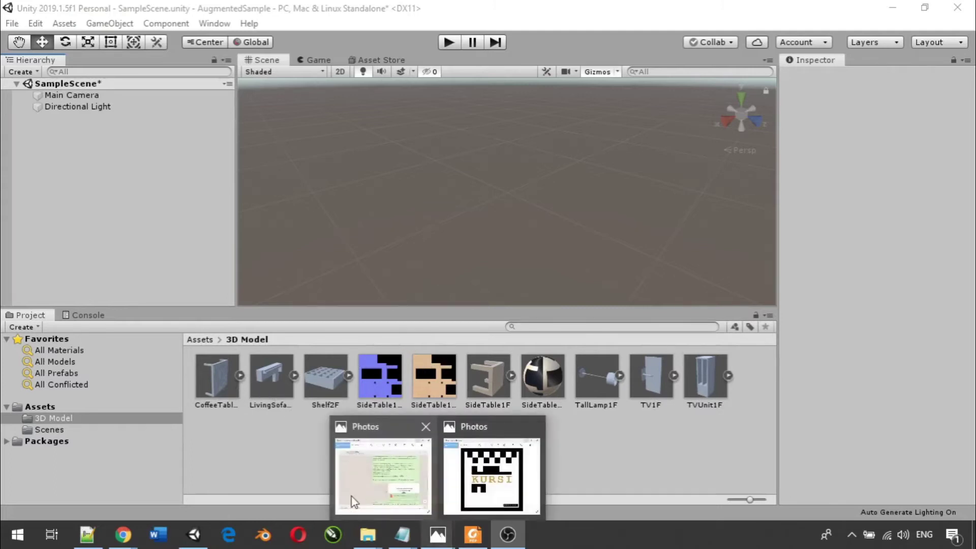
{"action": "left_click", "coordinate": [505, 241]}
{"action": "left_click", "coordinate": [367, 535]}
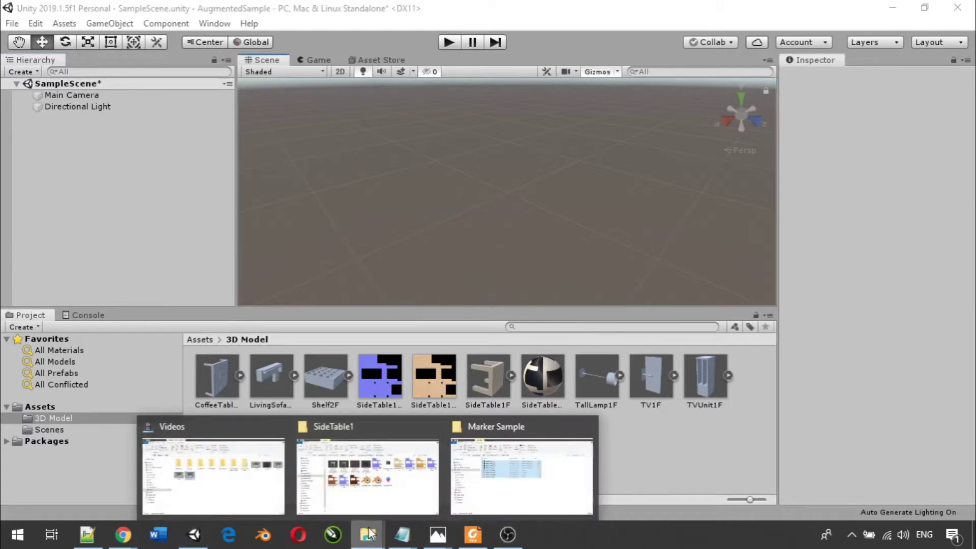
{"action": "left_click", "coordinate": [374, 507]}
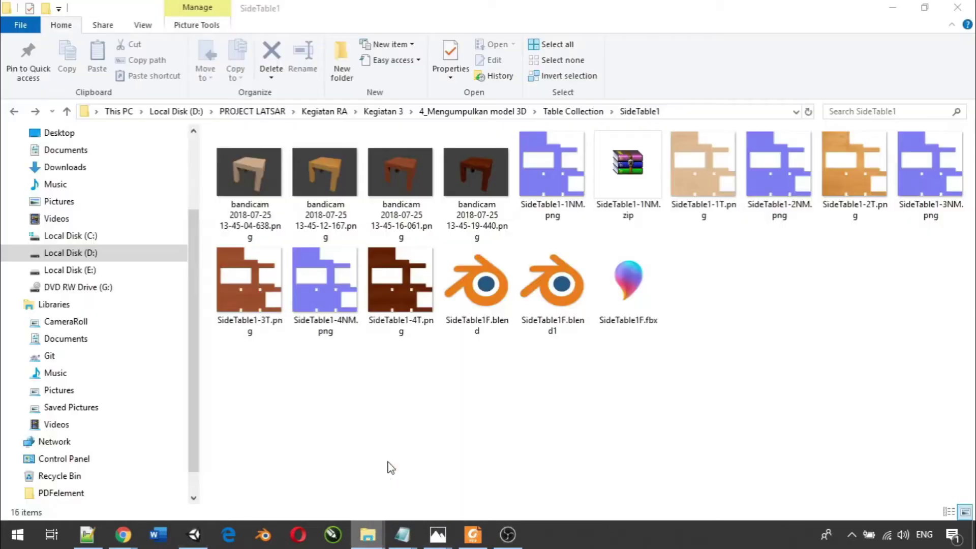
{"action": "left_click", "coordinate": [557, 117]}
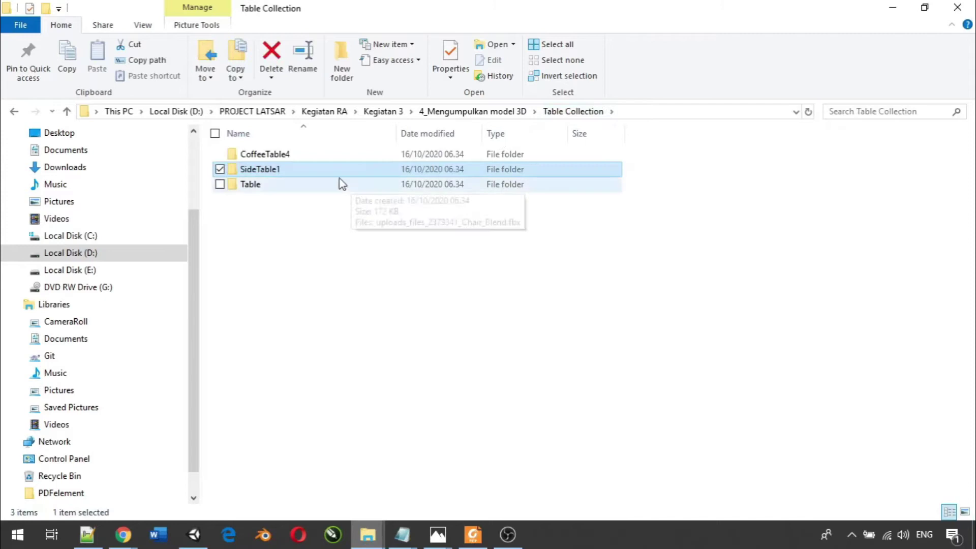
{"action": "left_click", "coordinate": [318, 156]}
{"action": "double_click", "coordinate": [320, 162]}
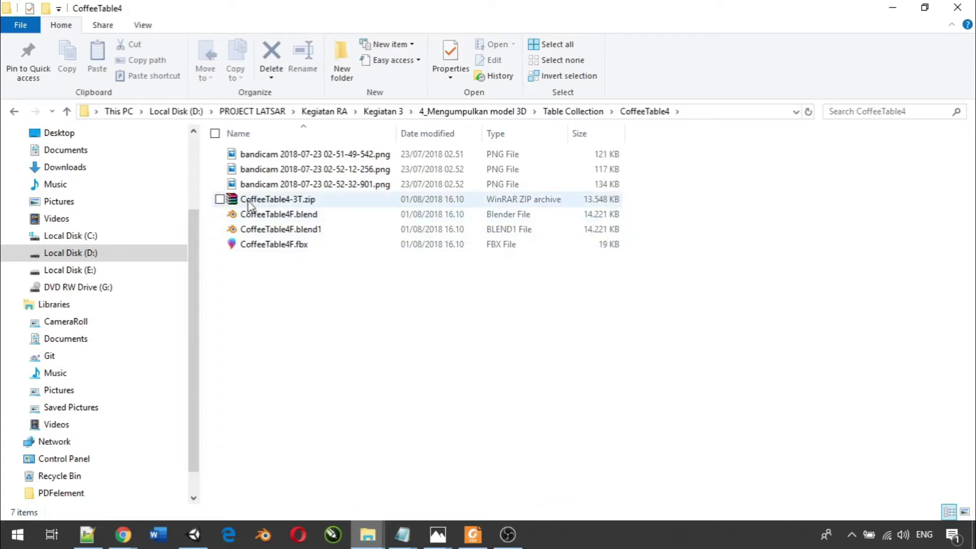
- Extract CoffeeTable4-3T.zip into the folder and switch the view to medium icons
{"action": "right_click", "coordinate": [249, 203]}
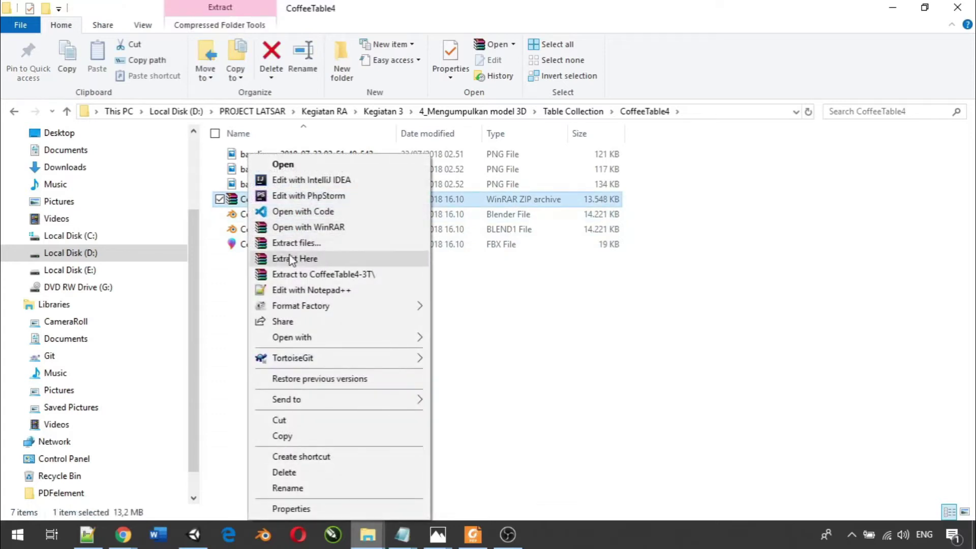
{"action": "left_click", "coordinate": [291, 259]}
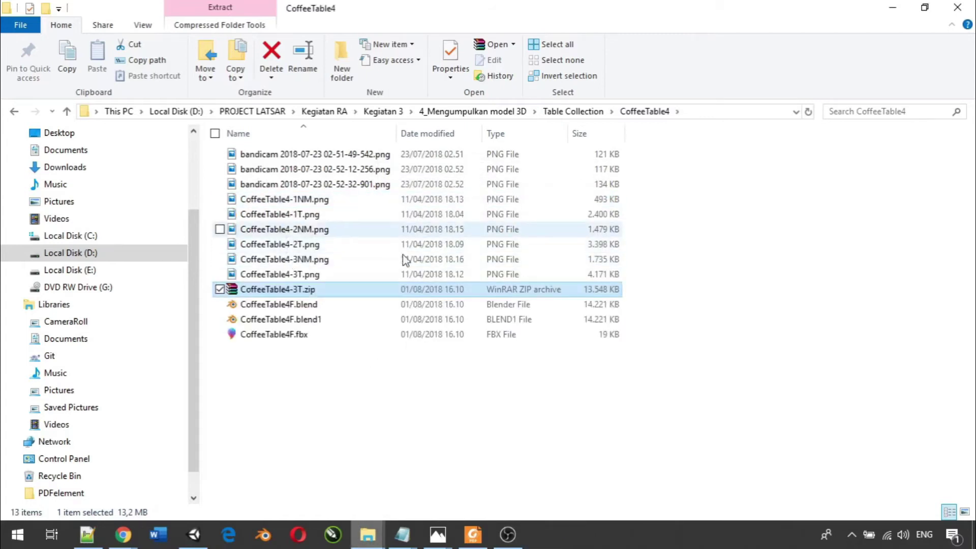
{"action": "right_click", "coordinate": [489, 394]}
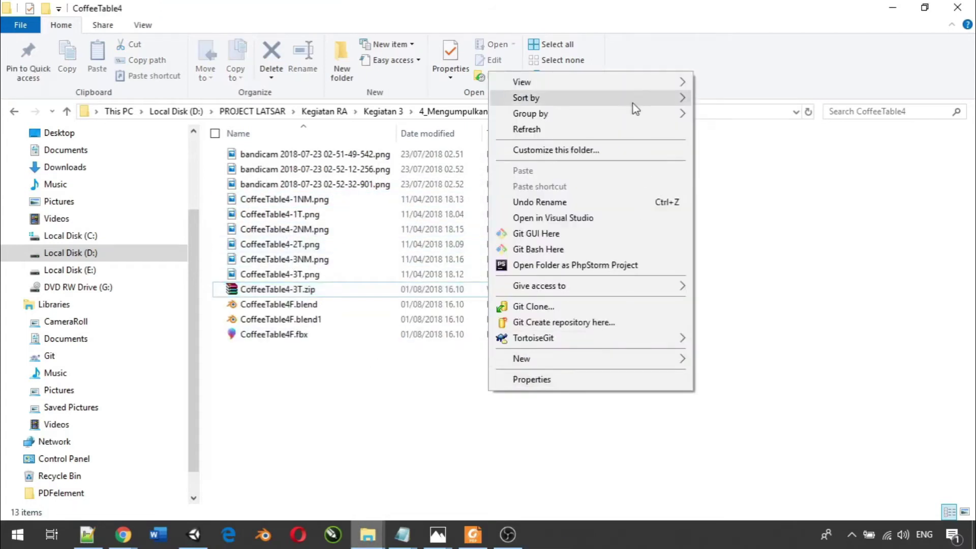
{"action": "mouse_move", "coordinate": [650, 86]}
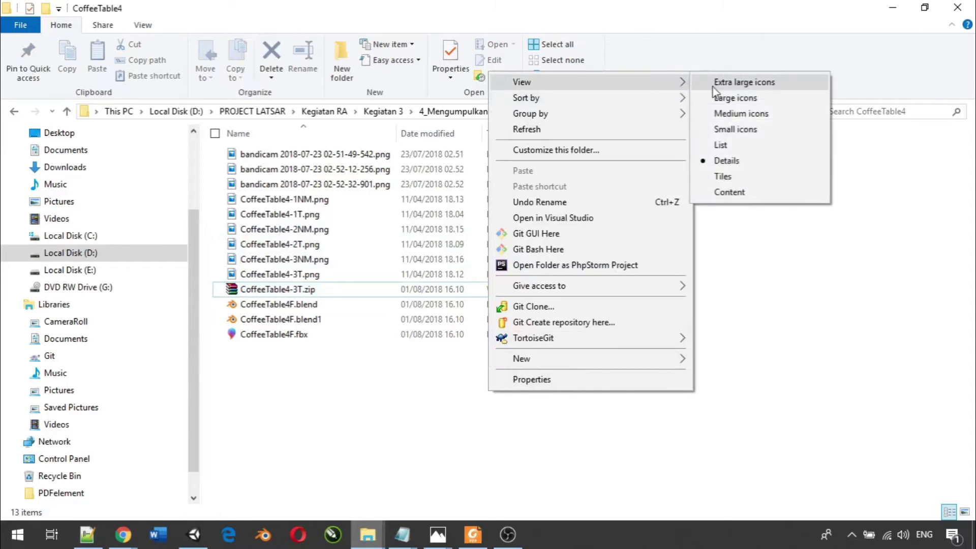
{"action": "left_click", "coordinate": [727, 114]}
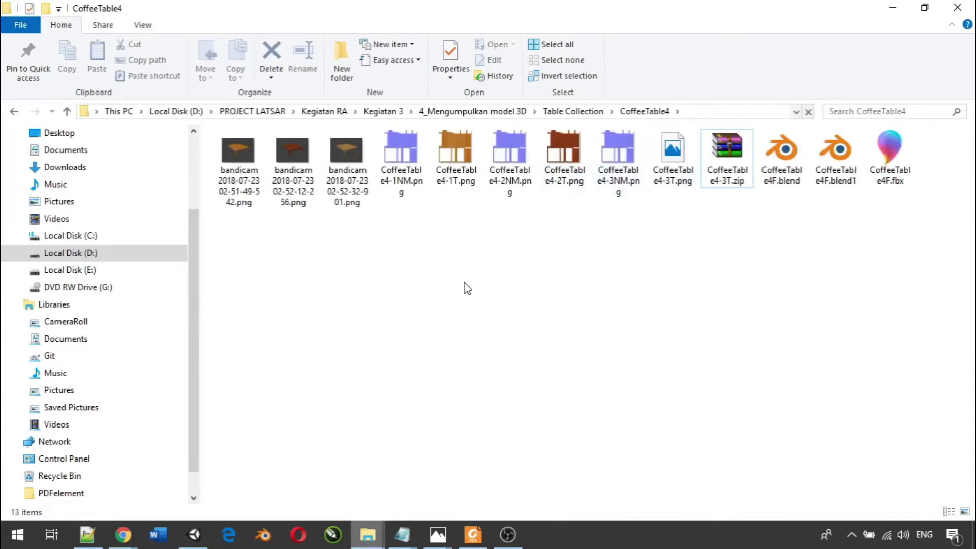
- Switch to large icons and select CoffeeTable4-1T.png and CoffeeTable4-1NM.png
{"action": "right_click", "coordinate": [464, 285]}
{"action": "mouse_move", "coordinate": [564, 210]}
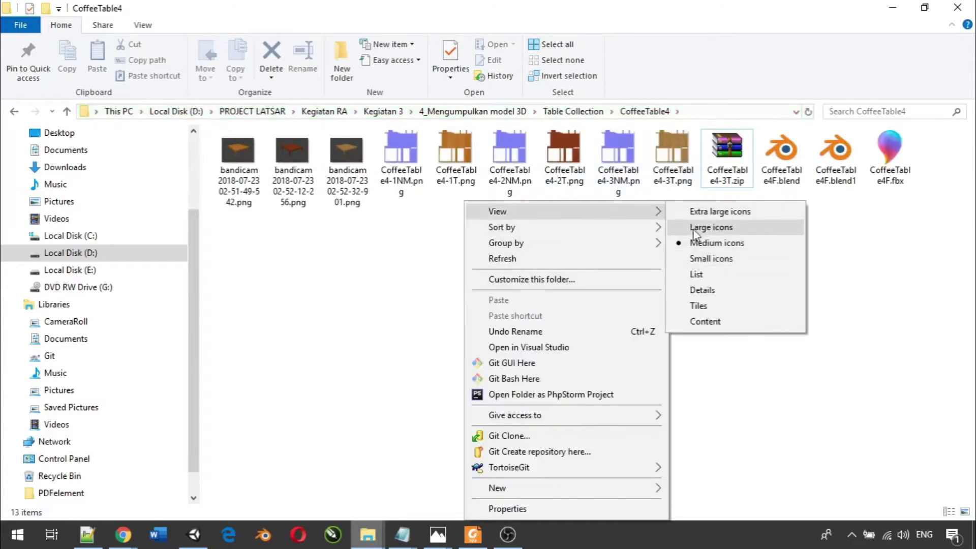
{"action": "left_click", "coordinate": [711, 227]}
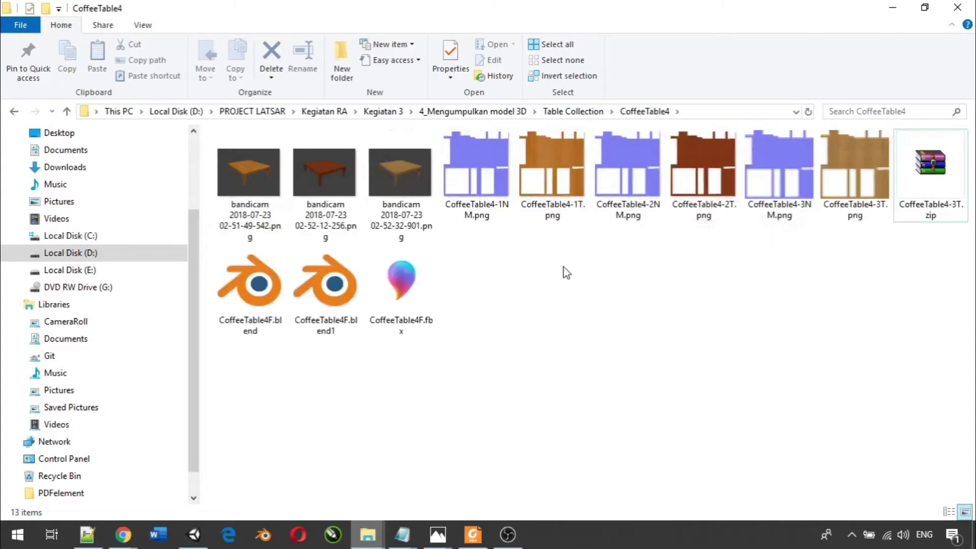
{"action": "left_click", "coordinate": [568, 180]}
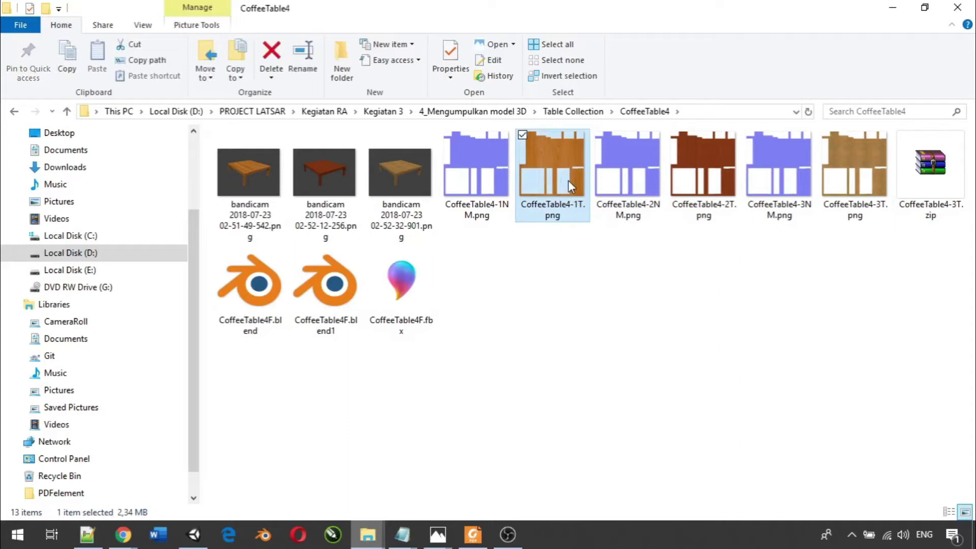
{"action": "left_click", "coordinate": [484, 184], "text": "ctrl"}
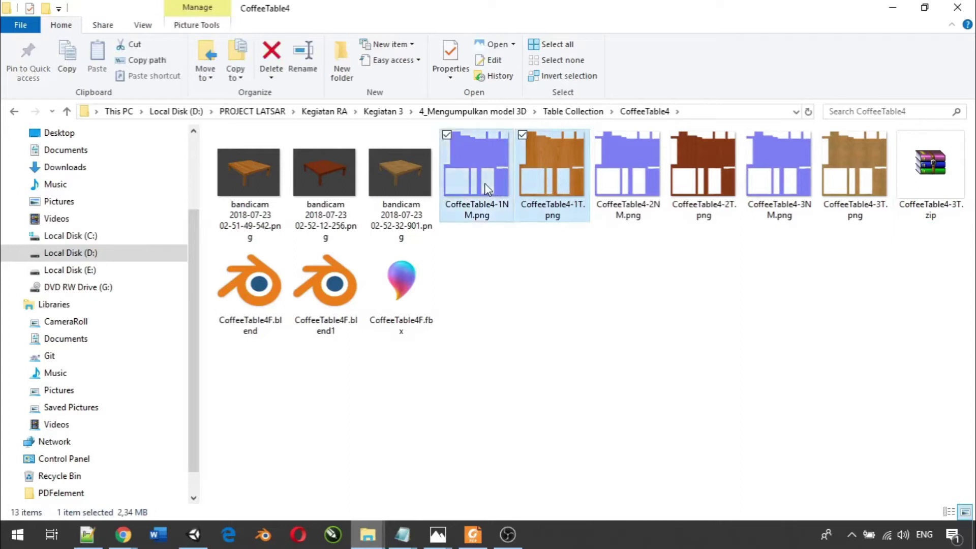
- Import the CoffeeTable4-1T and -1NM textures into 3D Model and create a material named CoffeeTable4Mat
{"action": "left_click_drag", "start_coordinate": [562, 164], "coordinate": [306, 468]}
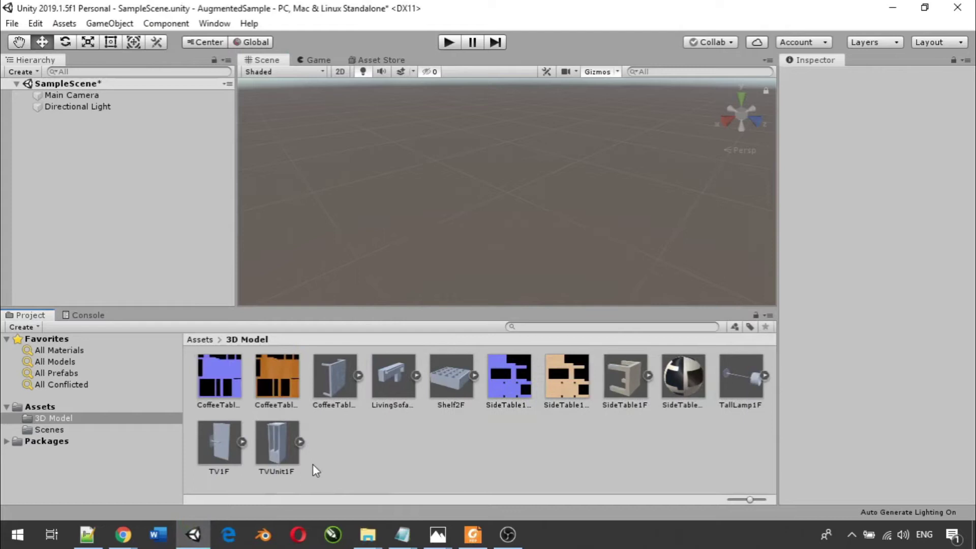
{"action": "right_click", "coordinate": [415, 441]}
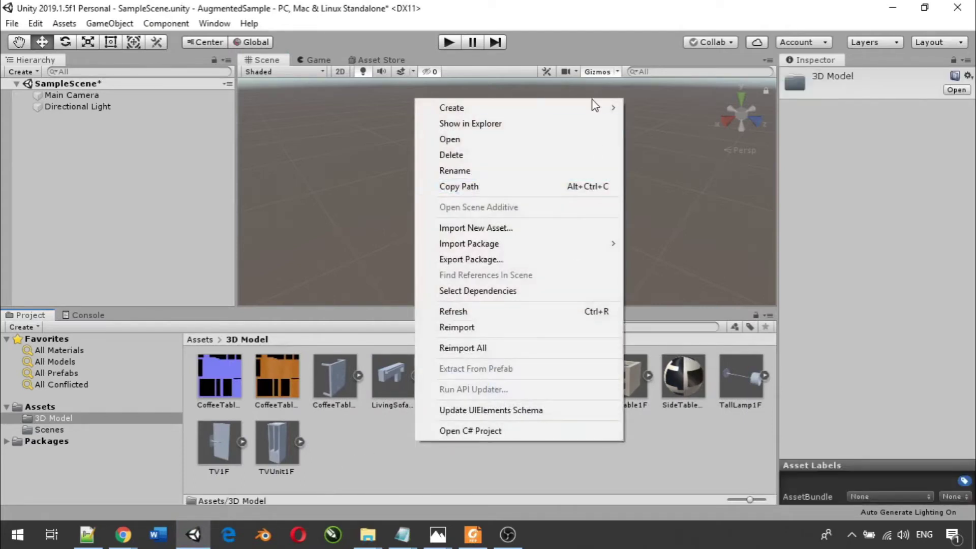
{"action": "mouse_move", "coordinate": [594, 108]}
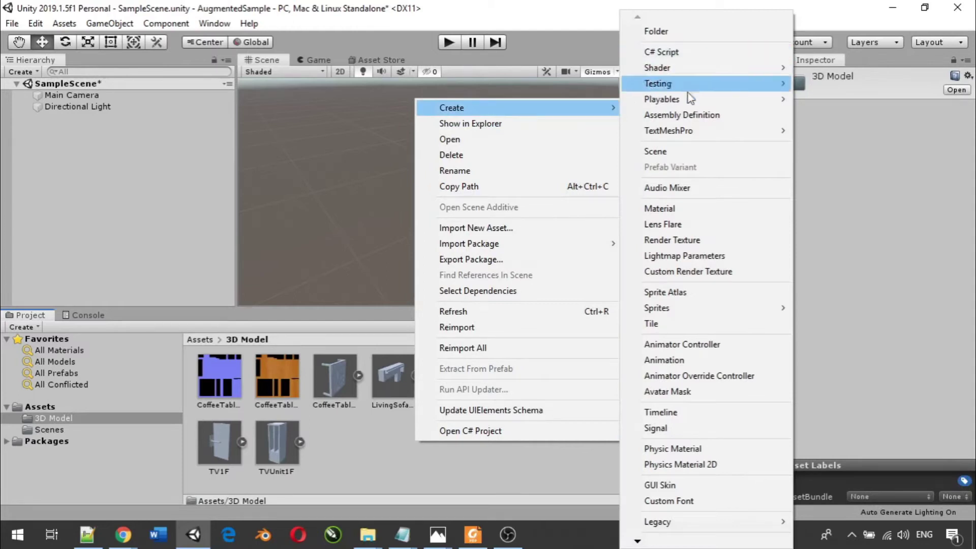
{"action": "left_click", "coordinate": [672, 209]}
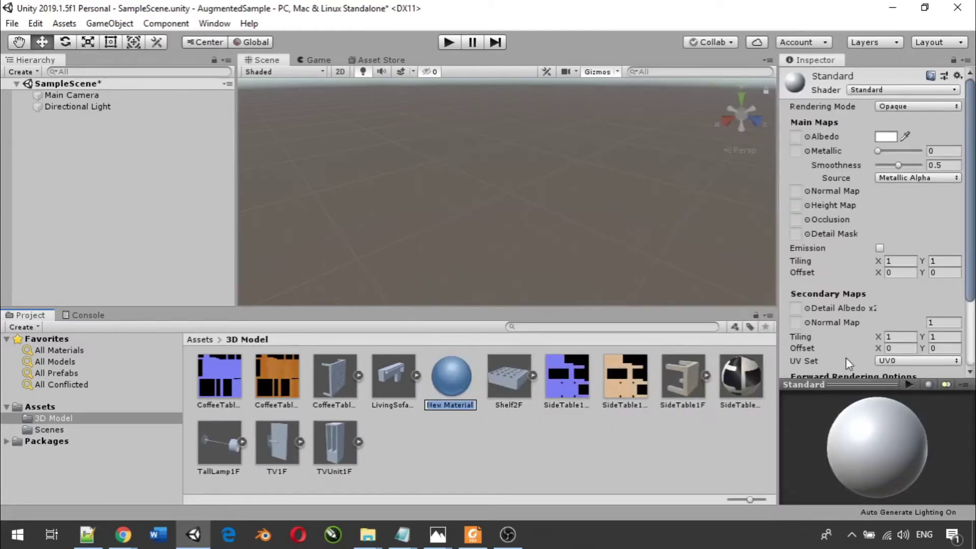
{"action": "type", "text": "Coffe"}
{"action": "type", "text": "e"}
{"action": "type", "text": "Table"}
{"action": "type", "text": "4M"}
{"action": "type", "text": "at"}
- Confirm the CoffeeTable4Mat name, using the orange texture as Albedo and the blue one as Normal Map
{"action": "key", "text": "Return"}
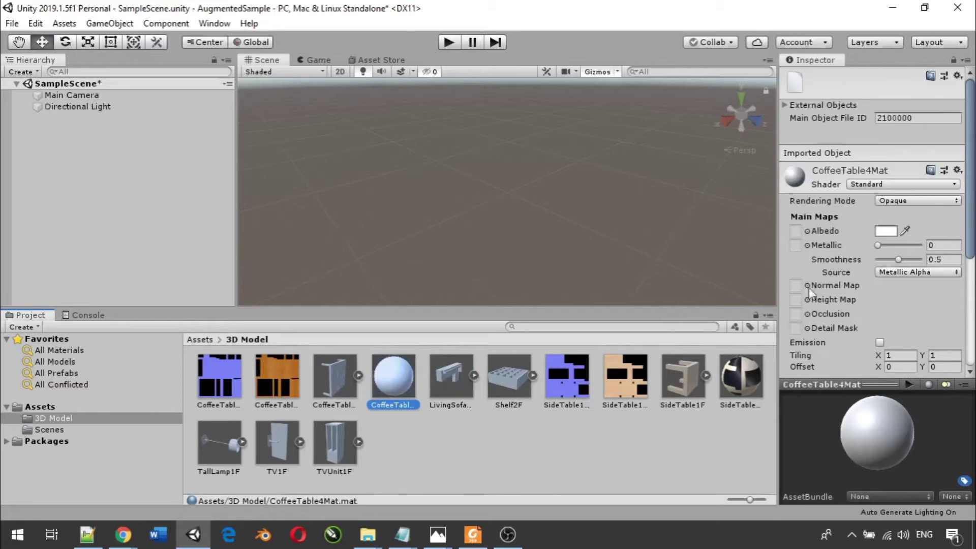
{"action": "left_click", "coordinate": [281, 374]}
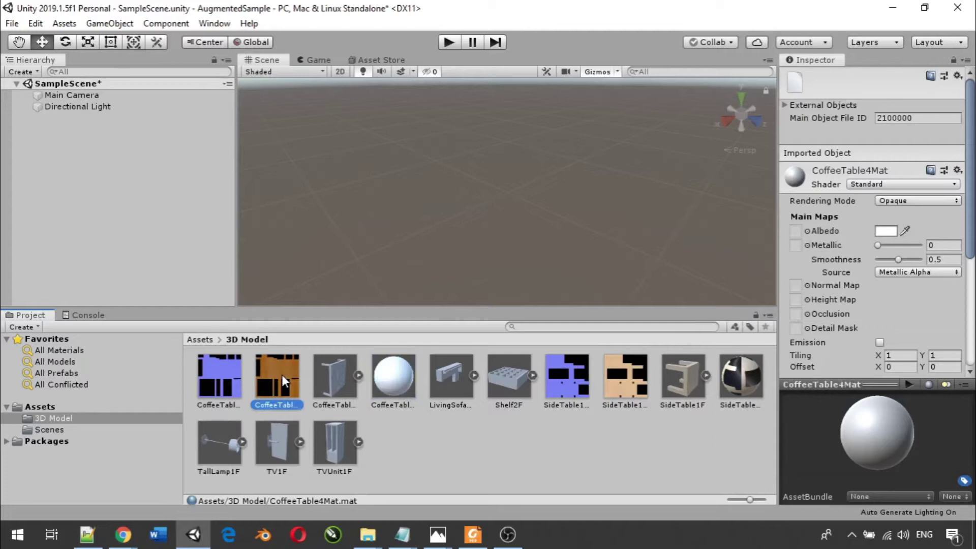
{"action": "left_click_drag", "start_coordinate": [282, 374], "coordinate": [797, 234]}
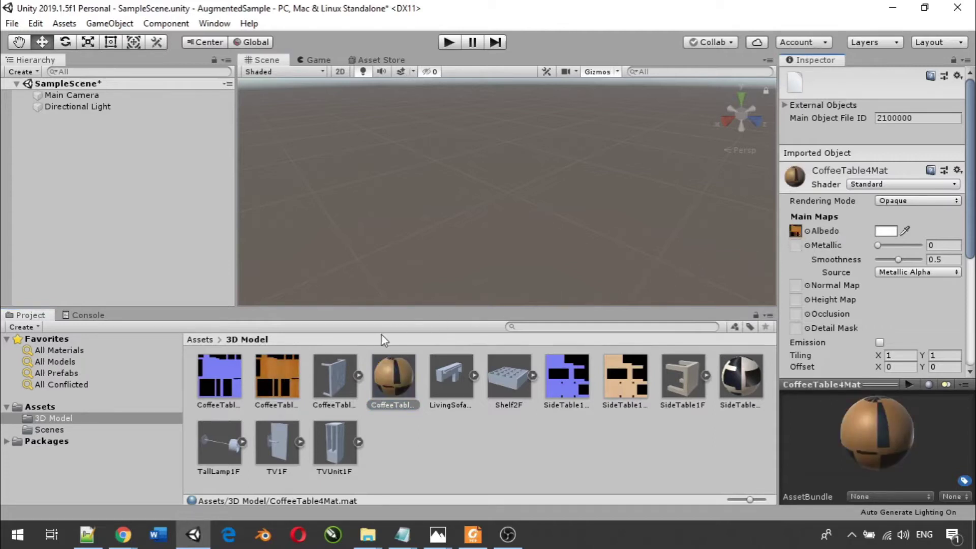
{"action": "left_click_drag", "start_coordinate": [222, 379], "coordinate": [800, 287]}
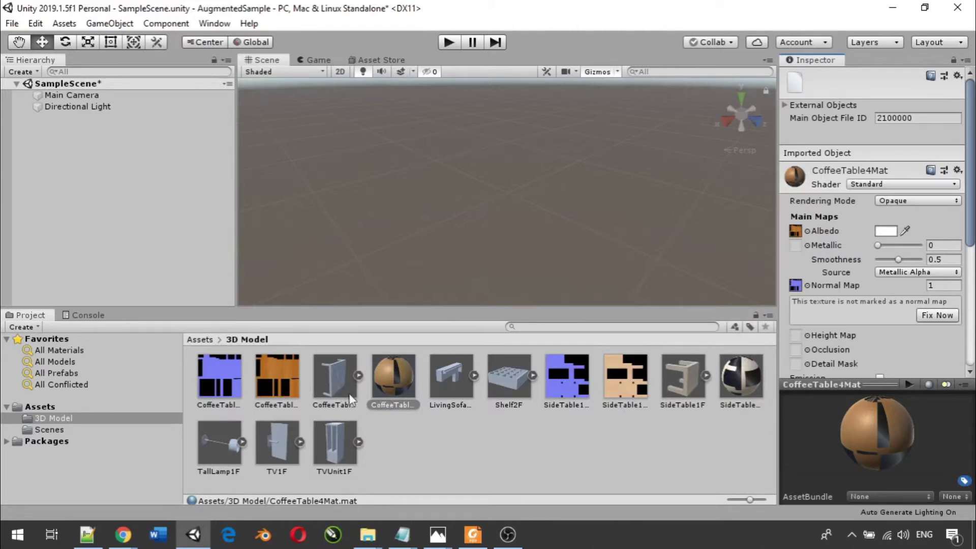
{"action": "left_click", "coordinate": [333, 377]}
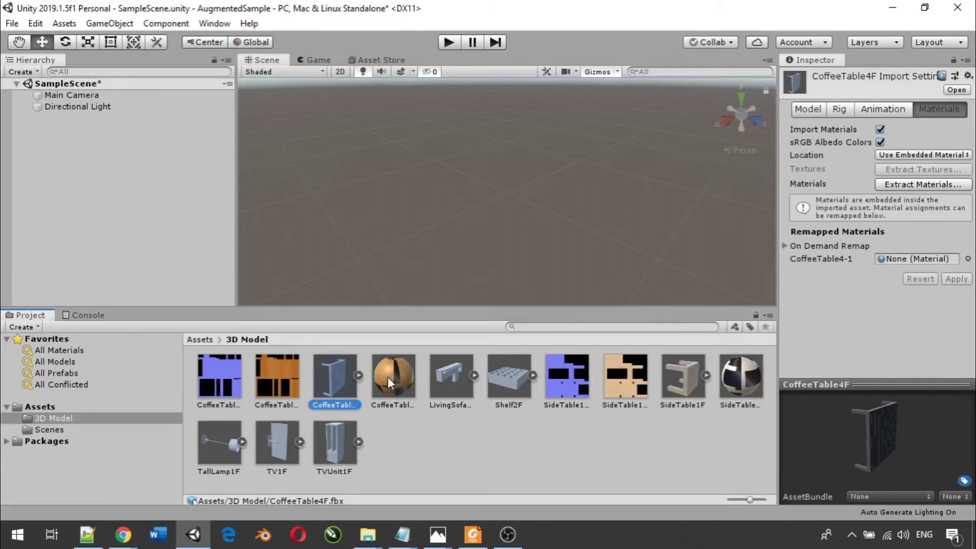
- Remap CoffeeTable4-1 to CoffeeTable4Mat, apply it, and place the coffee table in the scene
{"action": "left_click_drag", "start_coordinate": [390, 379], "coordinate": [887, 259]}
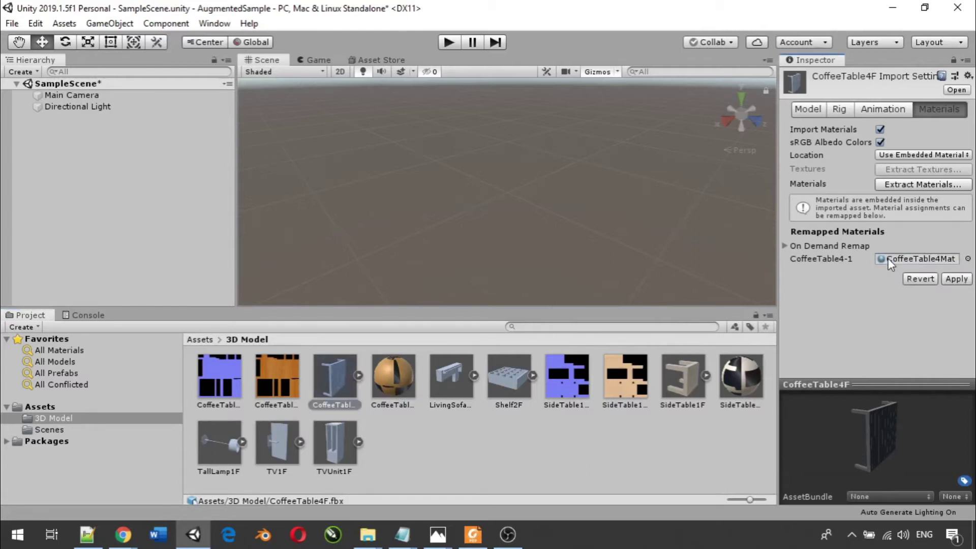
{"action": "left_click", "coordinate": [954, 280]}
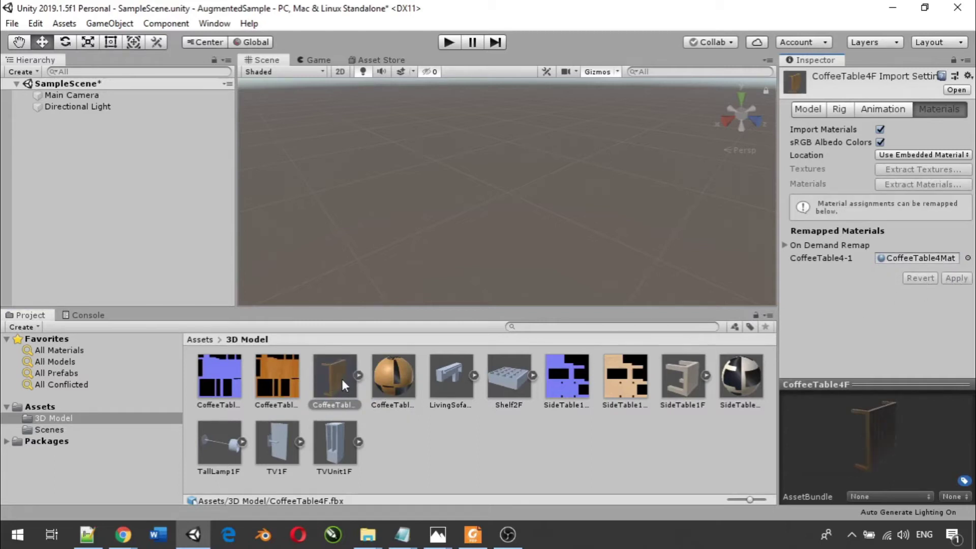
{"action": "left_click", "coordinate": [450, 453]}
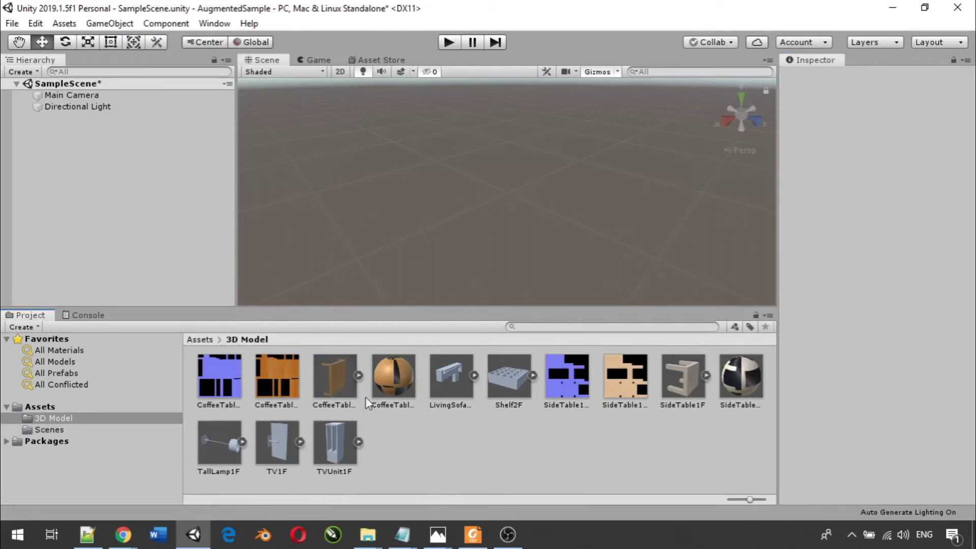
{"action": "left_click_drag", "start_coordinate": [339, 376], "coordinate": [72, 113]}
{"action": "scroll", "coordinate": [442, 220], "scroll_direction": "down", "scroll_amount": 2}
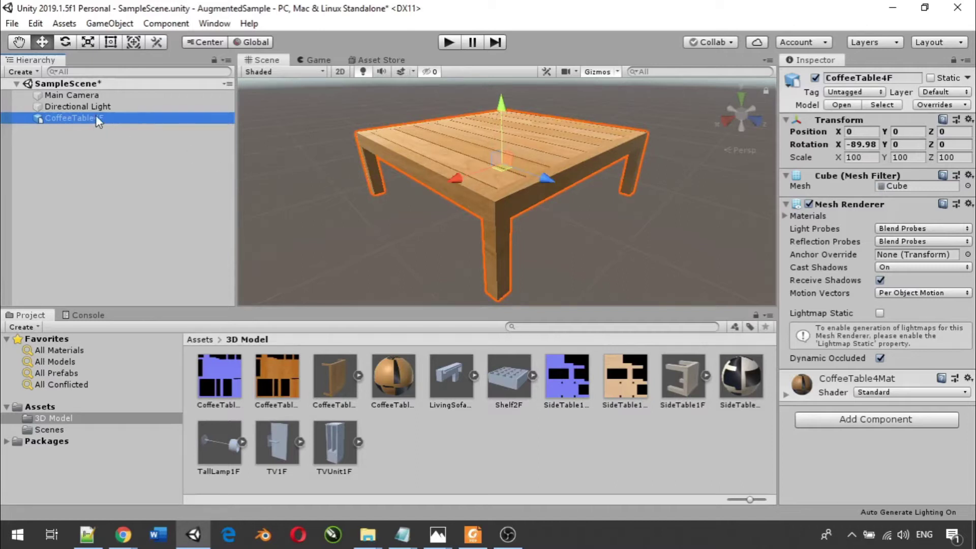
{"action": "left_click", "coordinate": [89, 142]}
{"action": "left_click", "coordinate": [81, 118]}
{"action": "key", "text": "Delete"}
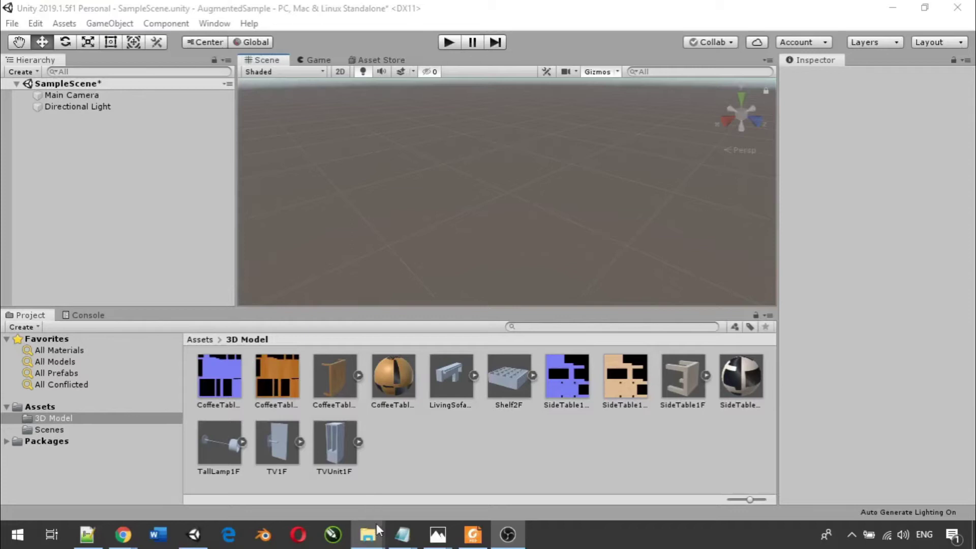
{"action": "mouse_move", "coordinate": [374, 531]}
{"action": "left_click", "coordinate": [377, 469]}
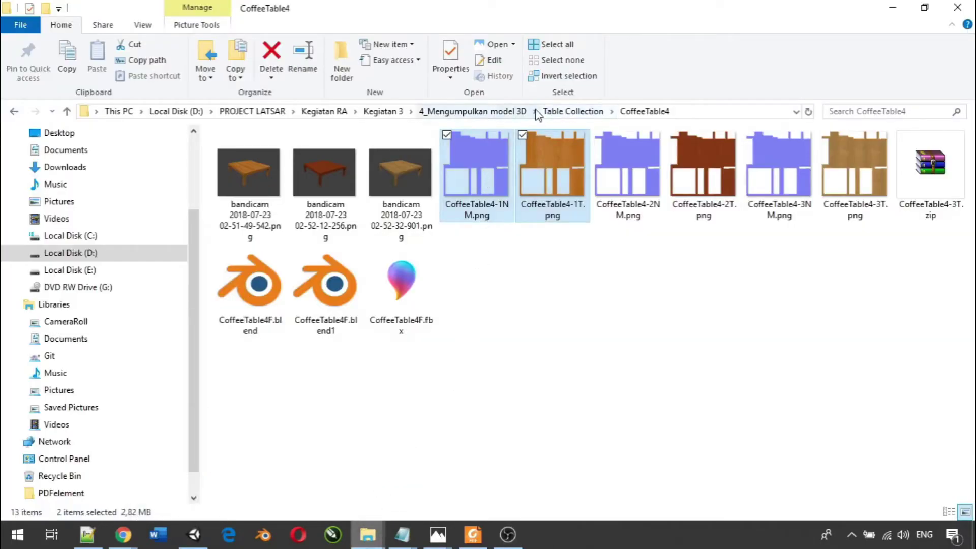
- Open Chair Collection > LivingSofa2 and drag LivingSofa2-1NM and LivingSofa2-1T into Unity's 3D Model folder
{"action": "left_click", "coordinate": [496, 113]}
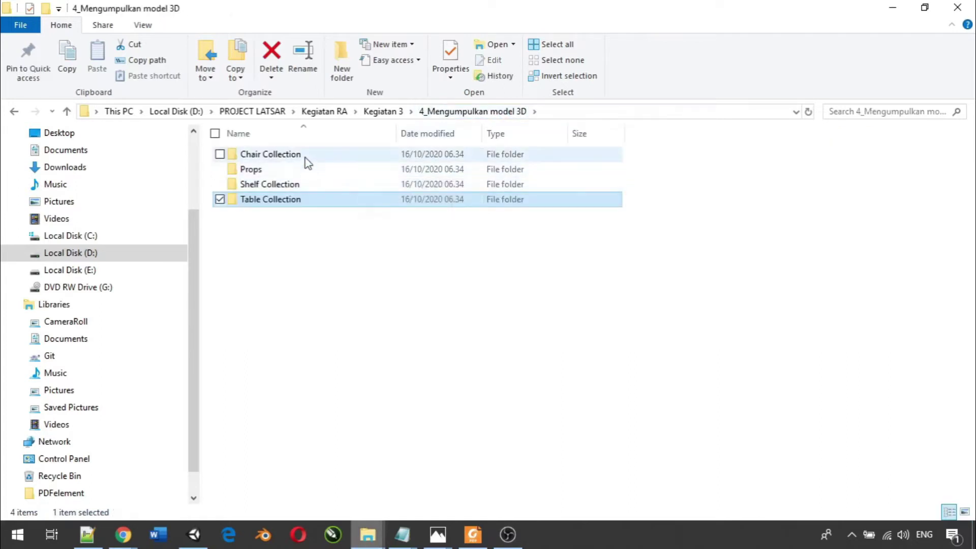
{"action": "double_click", "coordinate": [304, 156]}
{"action": "double_click", "coordinate": [283, 156]}
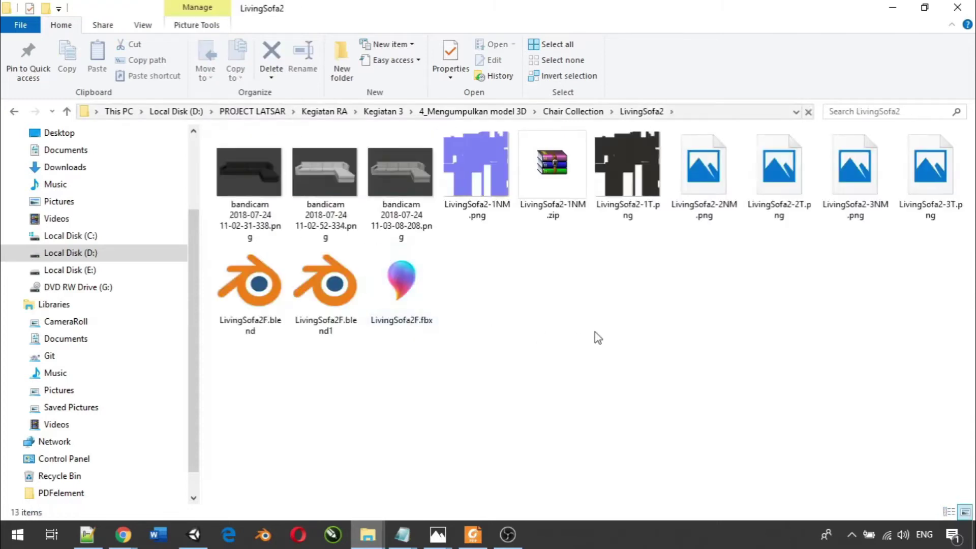
{"action": "left_click", "coordinate": [486, 190]}
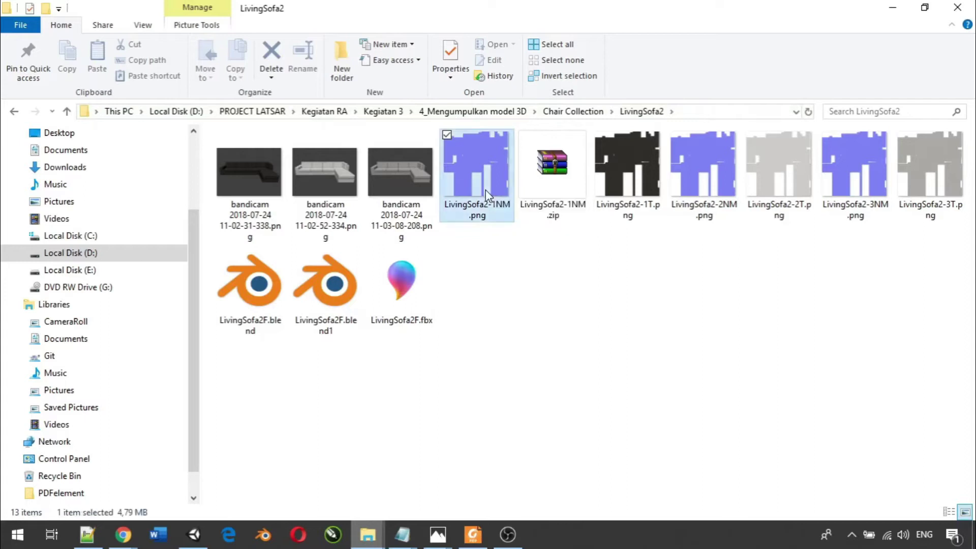
{"action": "left_click", "coordinate": [623, 176], "text": "ctrl"}
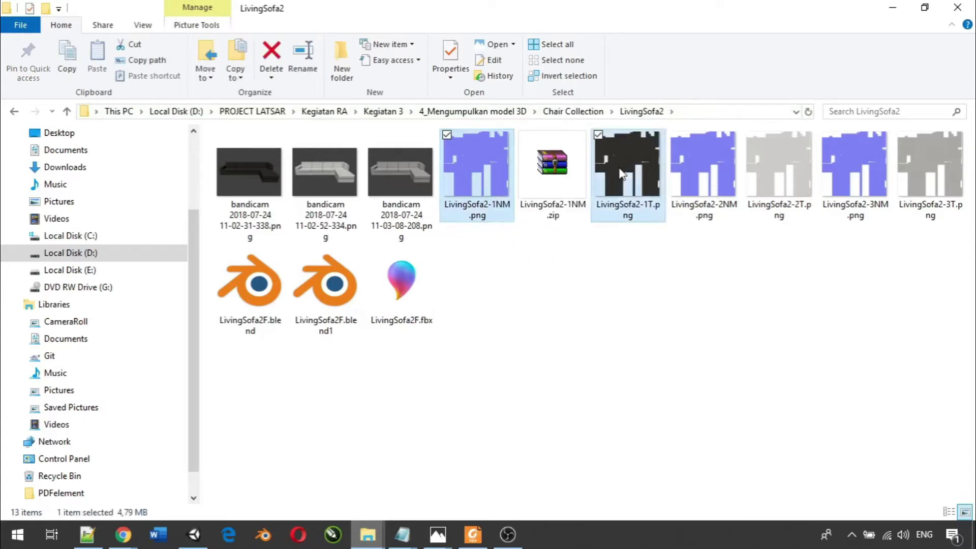
{"action": "left_click_drag", "start_coordinate": [625, 179], "coordinate": [452, 452]}
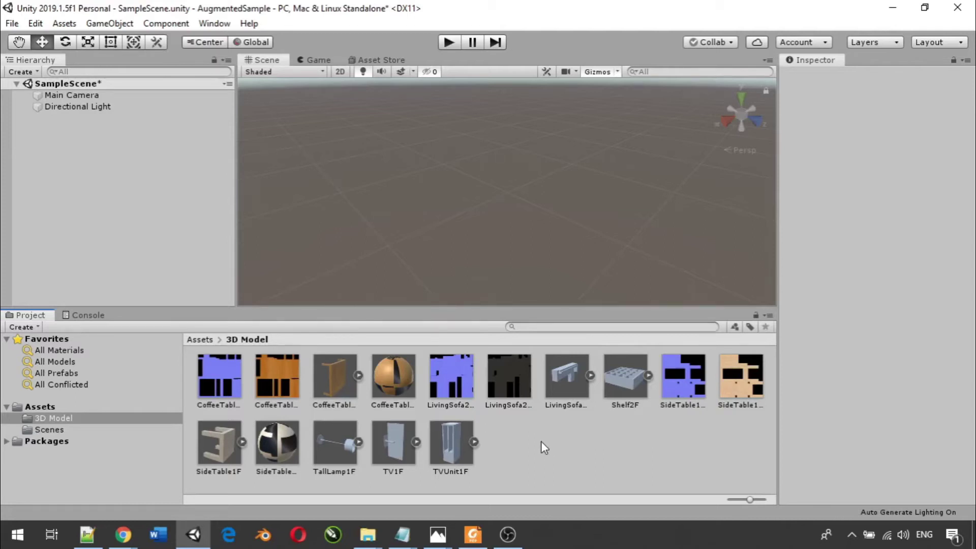
- Create LivingSofa2Mat with the dark sofa texture as Albedo and the blue one as Normal Map
{"action": "right_click", "coordinate": [572, 448]}
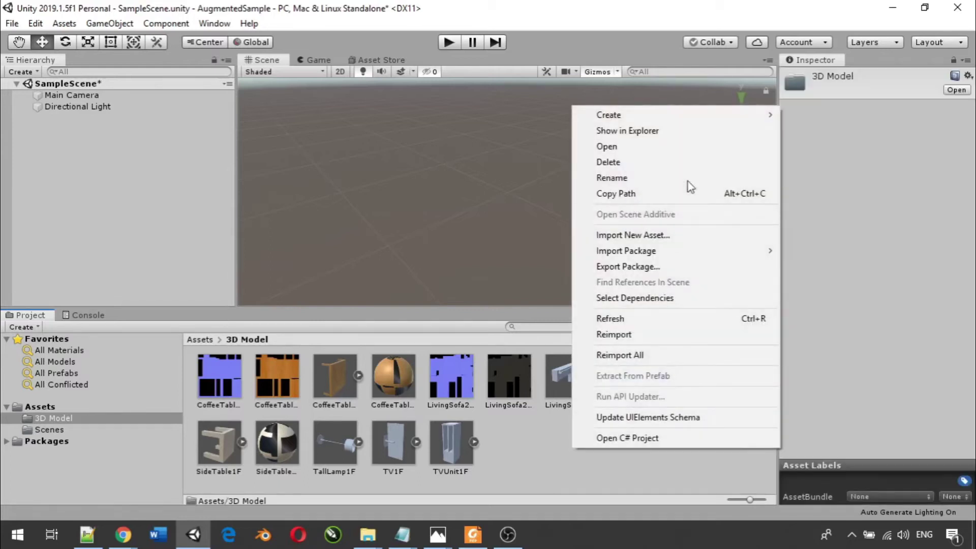
{"action": "mouse_move", "coordinate": [706, 115]}
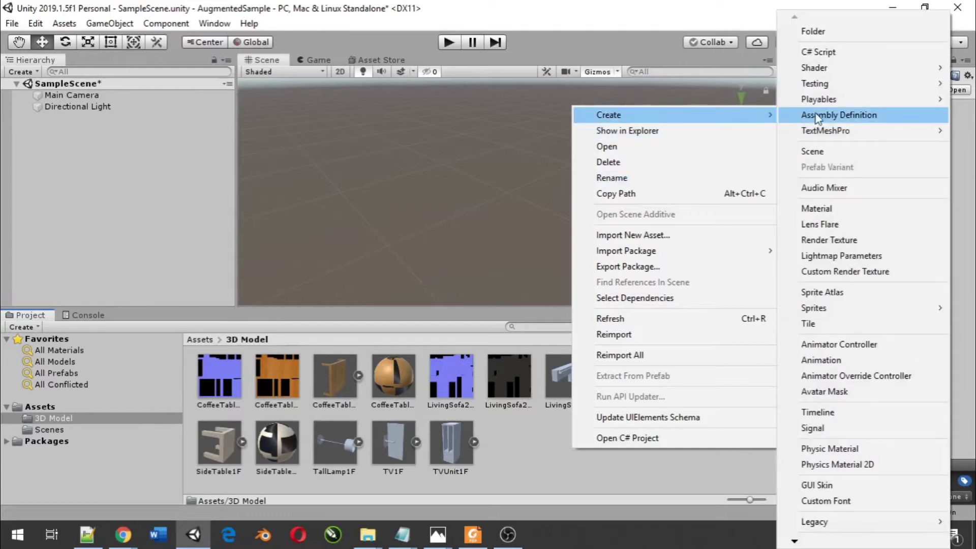
{"action": "left_click", "coordinate": [837, 208]}
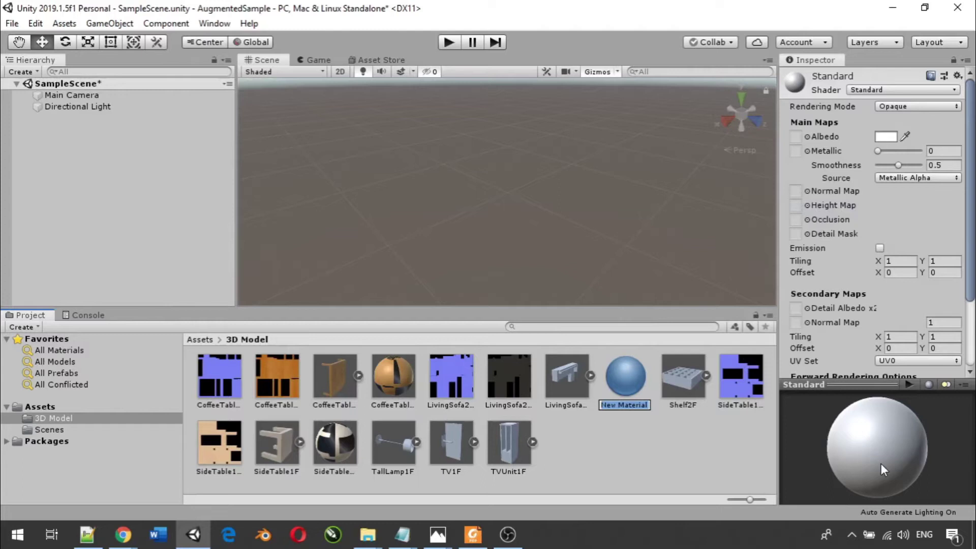
{"action": "type", "text": "LivingSofa2Mat"}
{"action": "key", "text": "Return"}
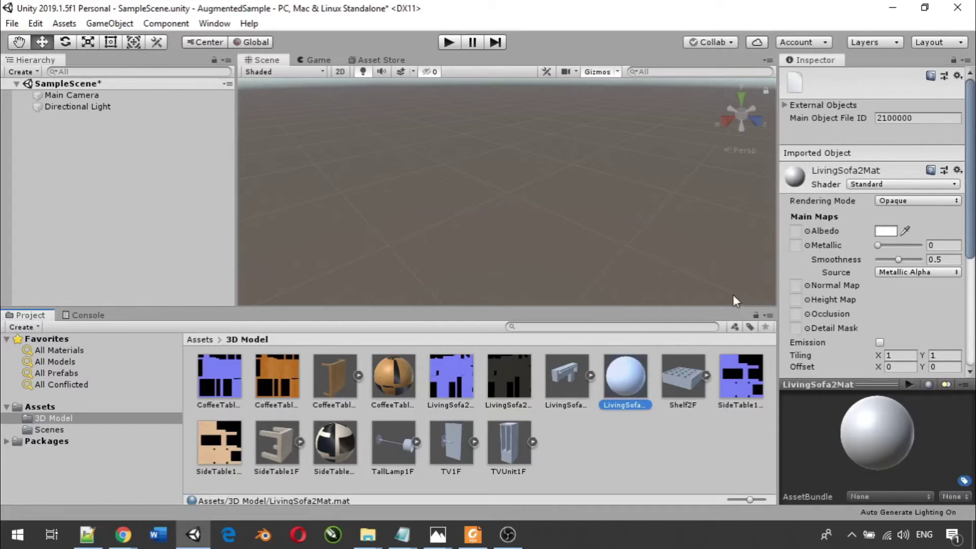
{"action": "left_click_drag", "start_coordinate": [501, 373], "coordinate": [803, 232]}
{"action": "left_click_drag", "start_coordinate": [464, 376], "coordinate": [798, 283]}
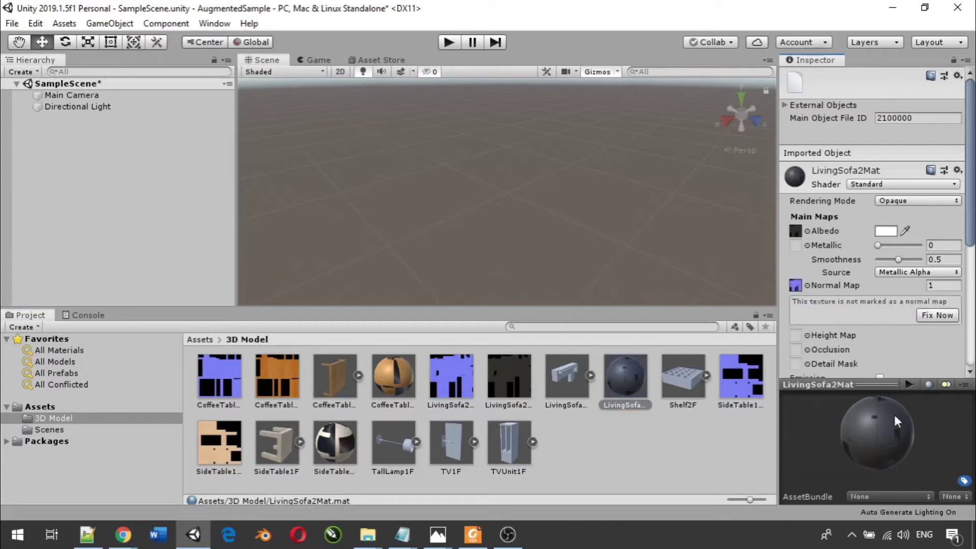
- Remap the LivingSofa2F model's material to LivingSofa2Mat and apply
{"action": "left_click", "coordinate": [567, 386]}
{"action": "left_click", "coordinate": [630, 380]}
{"action": "left_click_drag", "start_coordinate": [630, 380], "coordinate": [895, 259]}
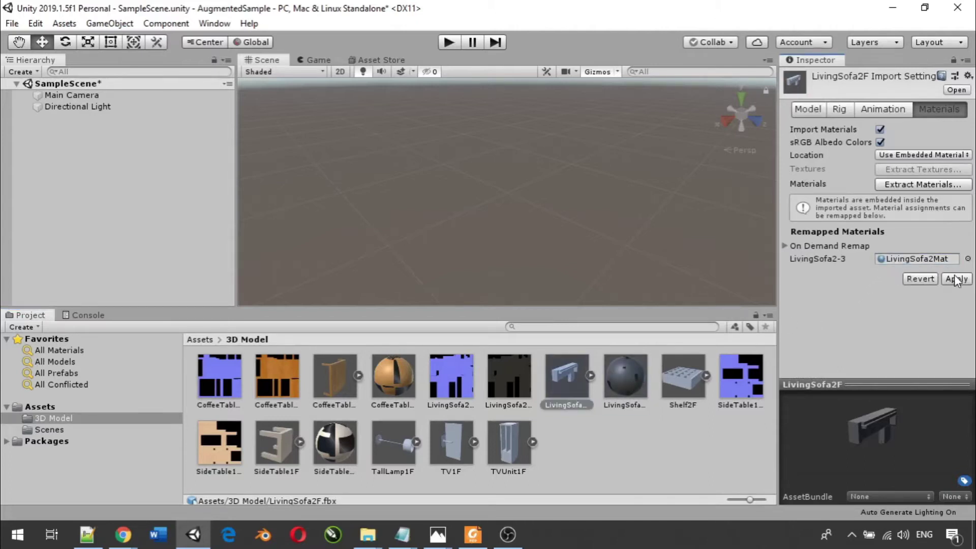
{"action": "left_click", "coordinate": [955, 278]}
- Place the LivingSofa2F sofa in the scene and frame it in view
{"action": "left_click", "coordinate": [669, 436]}
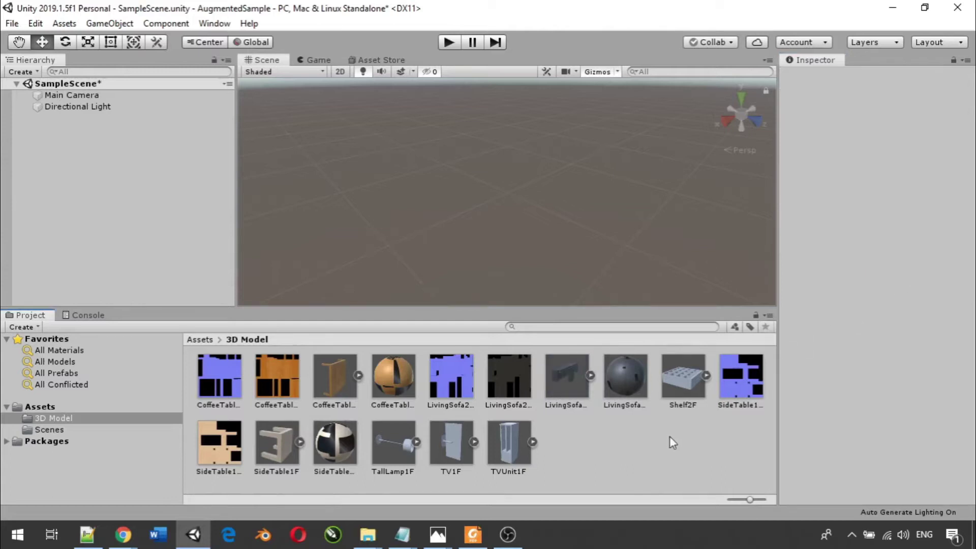
{"action": "left_click", "coordinate": [570, 387]}
{"action": "left_click_drag", "start_coordinate": [572, 376], "coordinate": [63, 114]}
{"action": "key", "text": "f"}
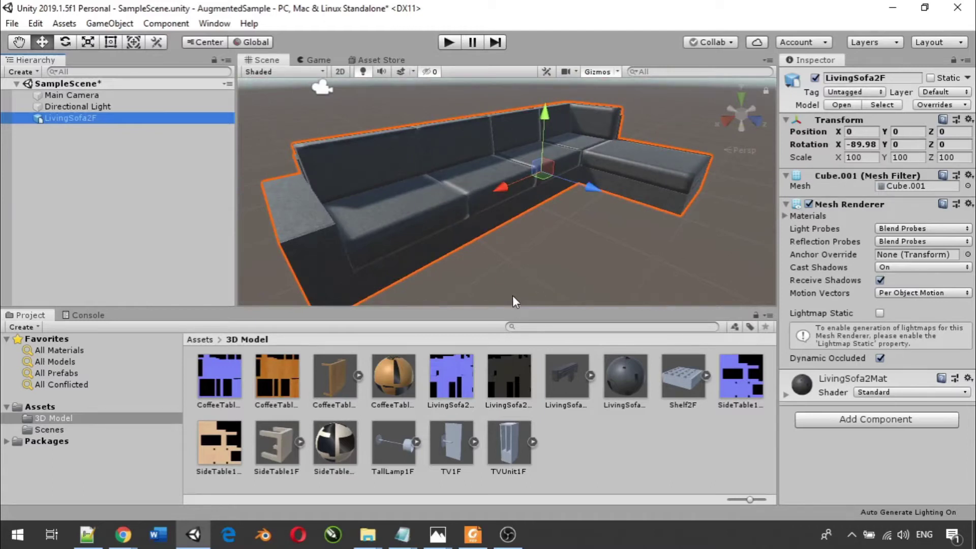
- Delete the LivingSofa2F sofa from the scene
{"action": "left_click", "coordinate": [628, 445]}
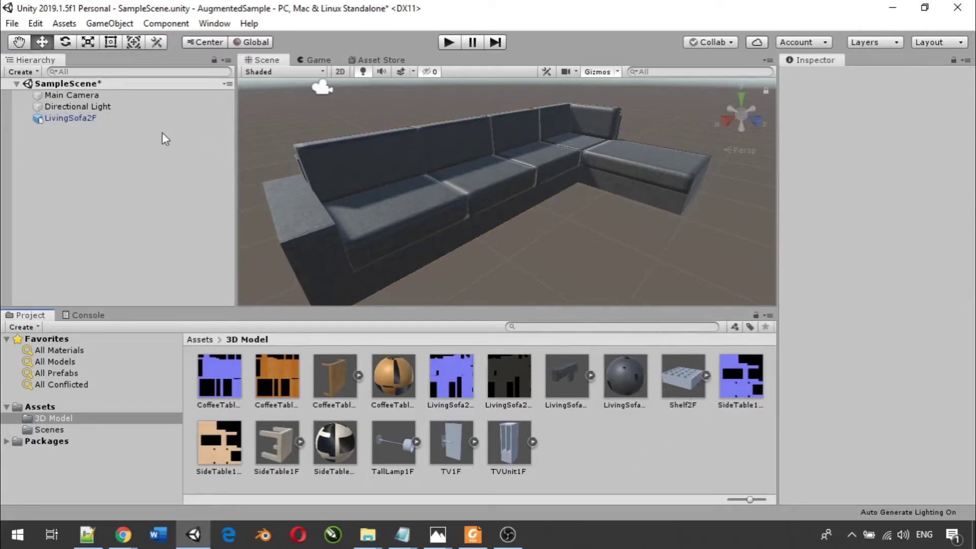
{"action": "left_click", "coordinate": [71, 119]}
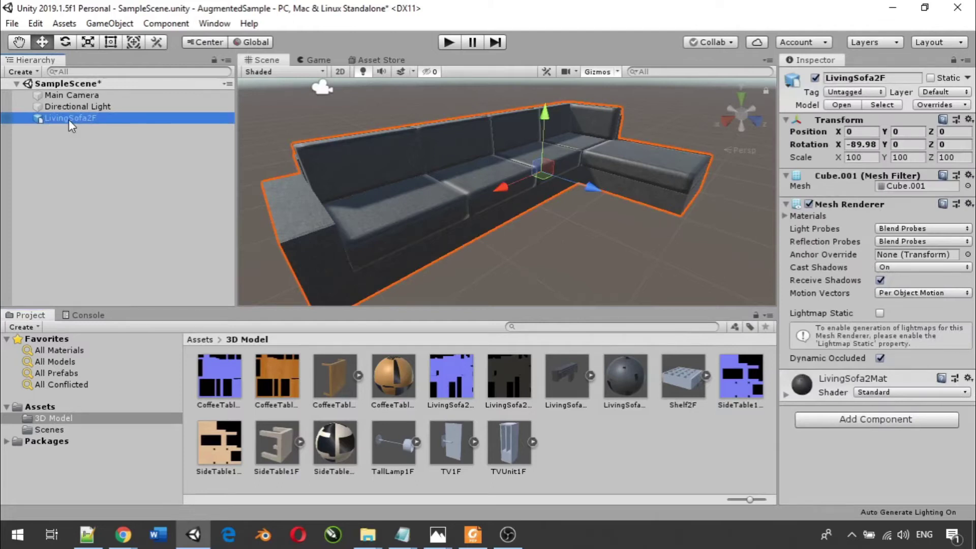
{"action": "key", "text": "Delete"}
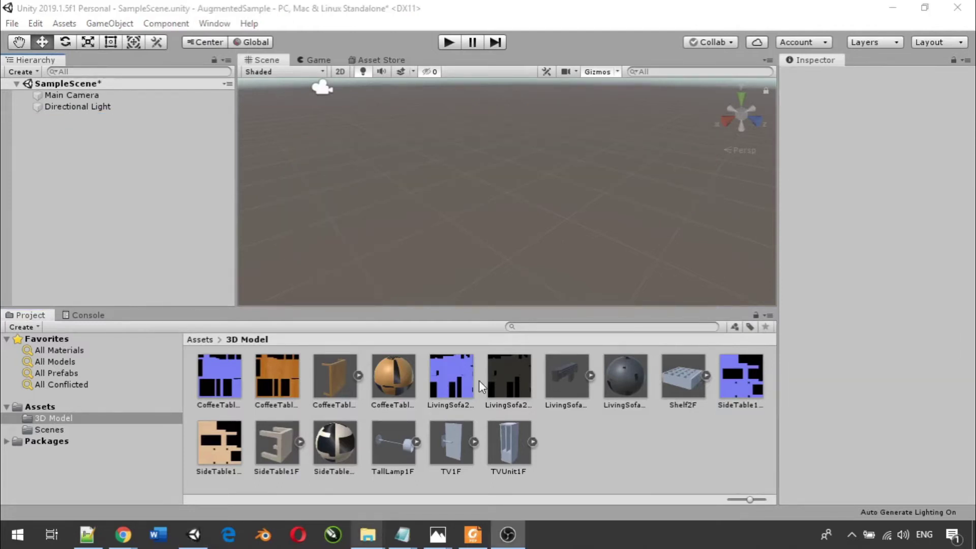
- Open Shelf Collection > Shelf2 and drag Shelf2-1.png and Shelf2-1NM.png into Unity's 3D Model folder
{"action": "left_click", "coordinate": [366, 535]}
{"action": "left_click", "coordinate": [368, 486]}
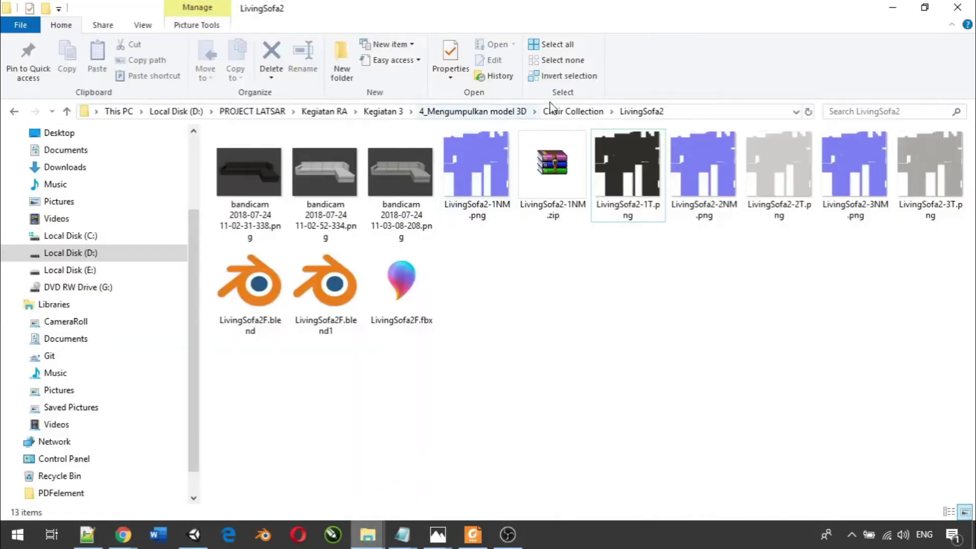
{"action": "left_click", "coordinate": [508, 113]}
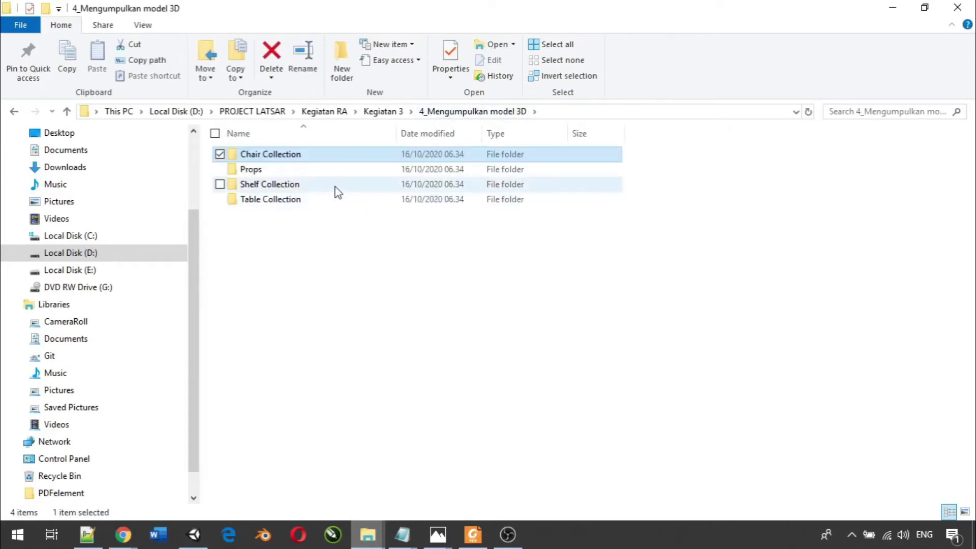
{"action": "left_click", "coordinate": [321, 193]}
{"action": "double_click", "coordinate": [323, 192]}
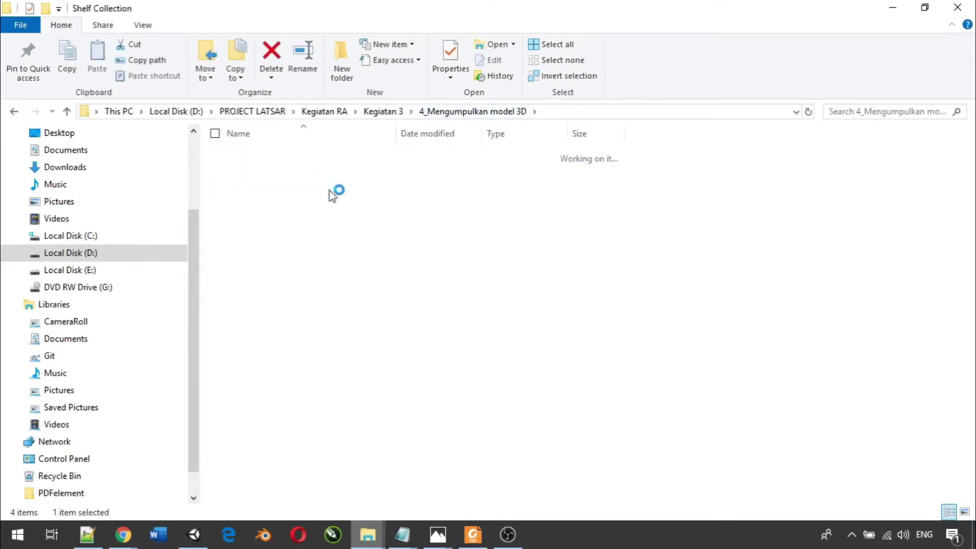
{"action": "left_click", "coordinate": [285, 161]}
{"action": "double_click", "coordinate": [283, 160]}
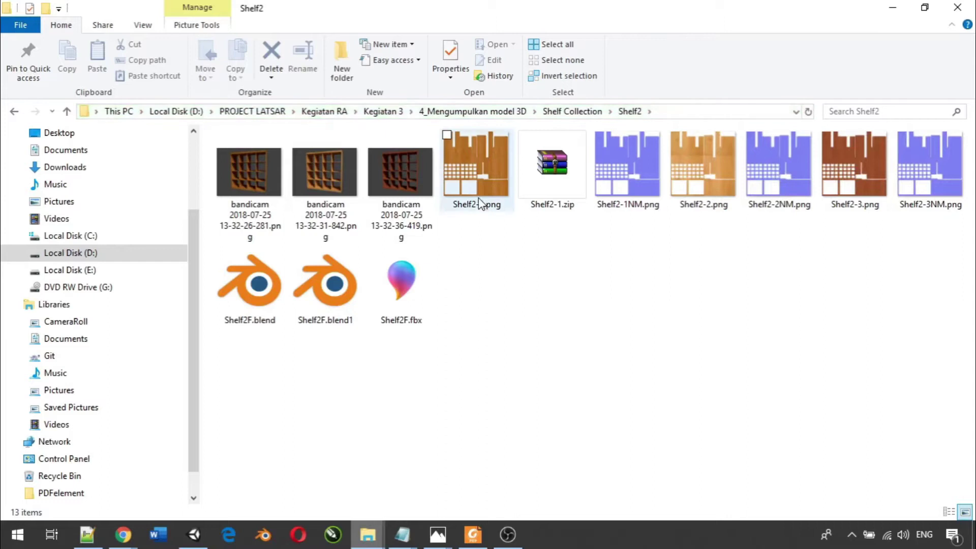
{"action": "left_click", "coordinate": [468, 172]}
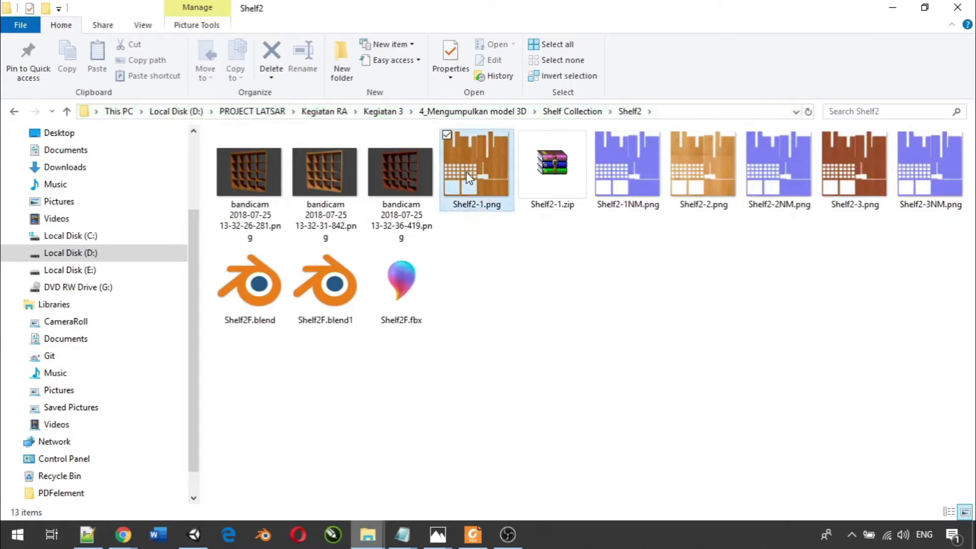
{"action": "left_click", "coordinate": [619, 178], "text": "ctrl"}
{"action": "left_click_drag", "start_coordinate": [630, 184], "coordinate": [566, 443]}
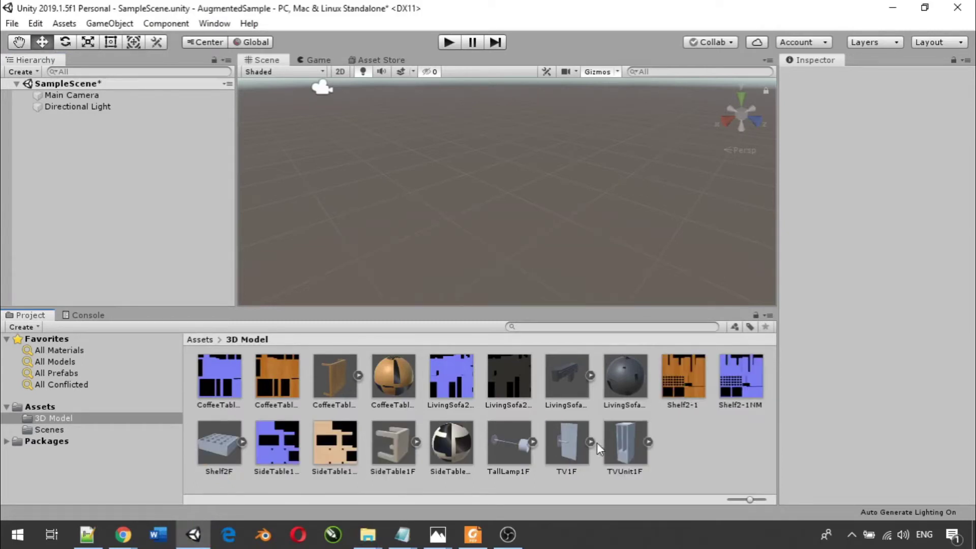
- Create a new material in the 3D Model folder named Shelf2F
{"action": "right_click", "coordinate": [708, 438]}
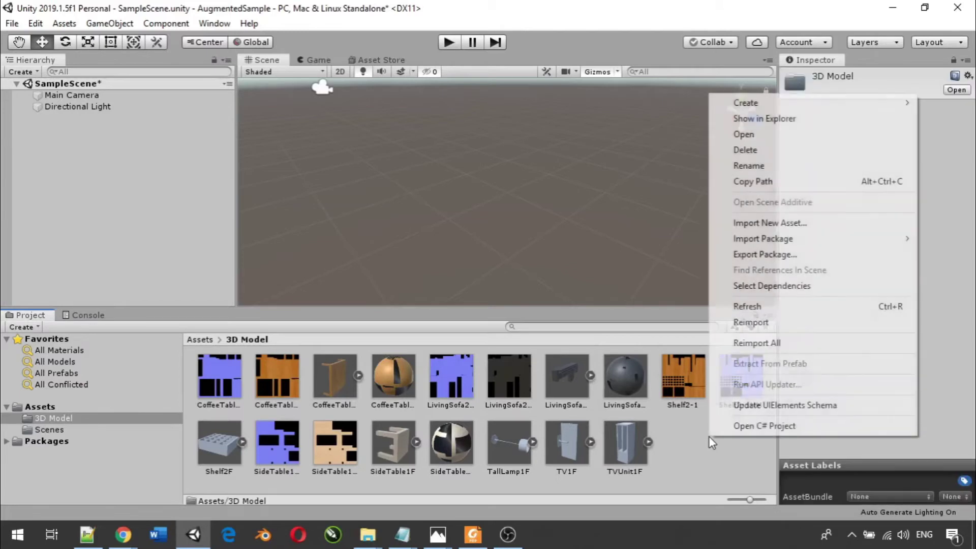
{"action": "mouse_move", "coordinate": [810, 102]}
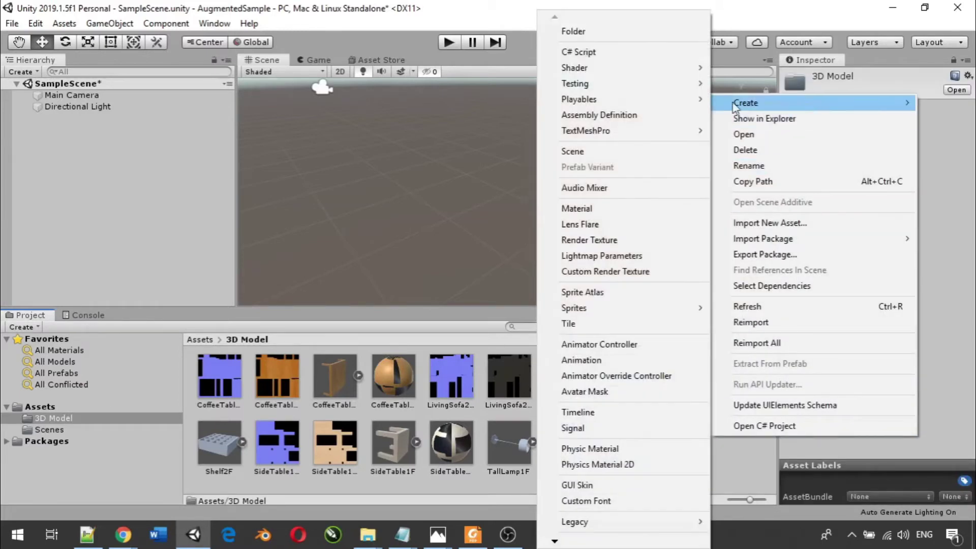
{"action": "left_click", "coordinate": [576, 208]}
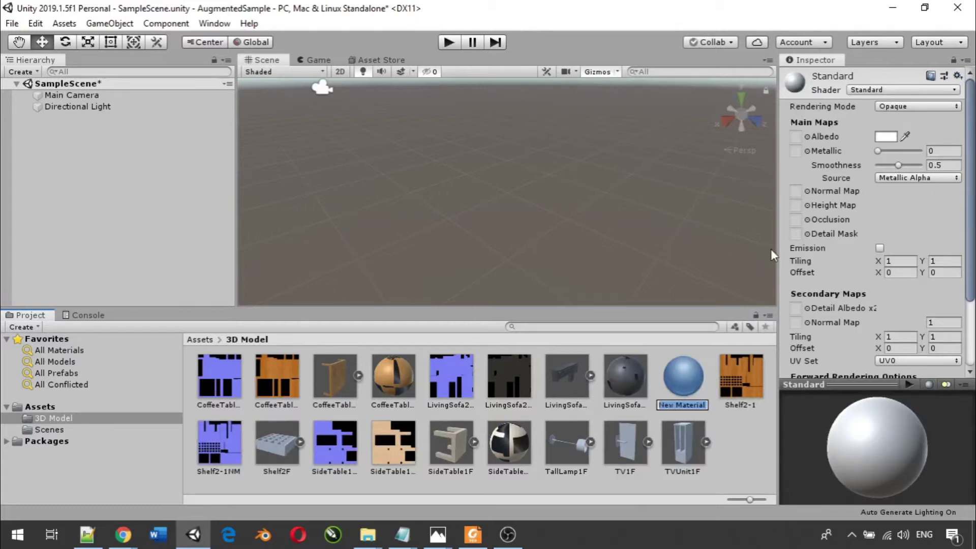
{"action": "type", "text": "Shelf2F"}
{"action": "key", "text": "Return"}
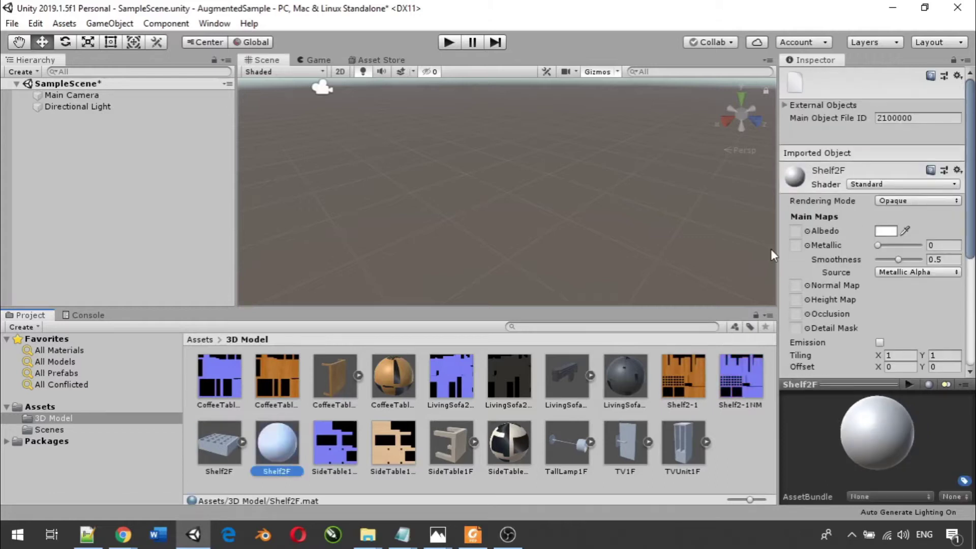
- Rename it Shelf2FMat and assign Shelf2-1 as albedo and Shelf2-1NM as normal map
{"action": "right_click", "coordinate": [270, 441]}
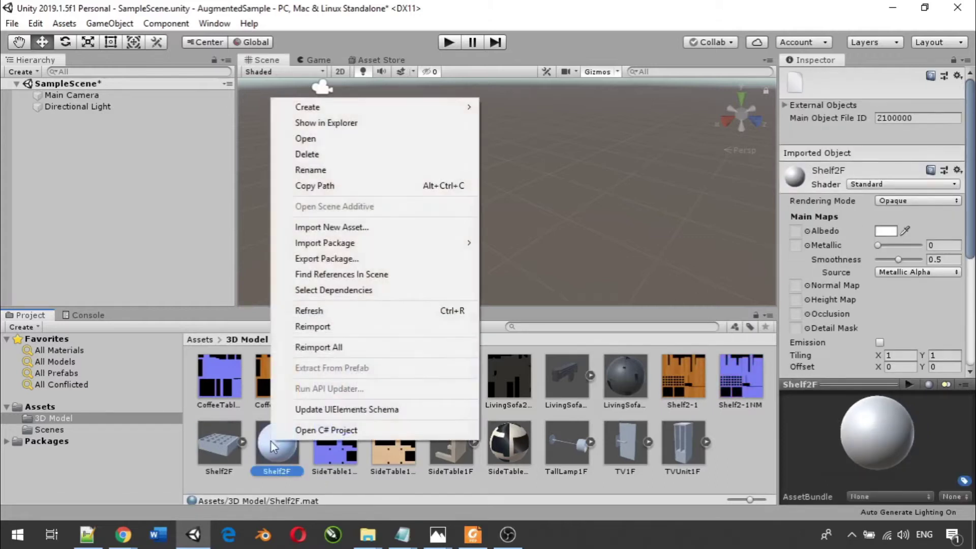
{"action": "left_click", "coordinate": [330, 170]}
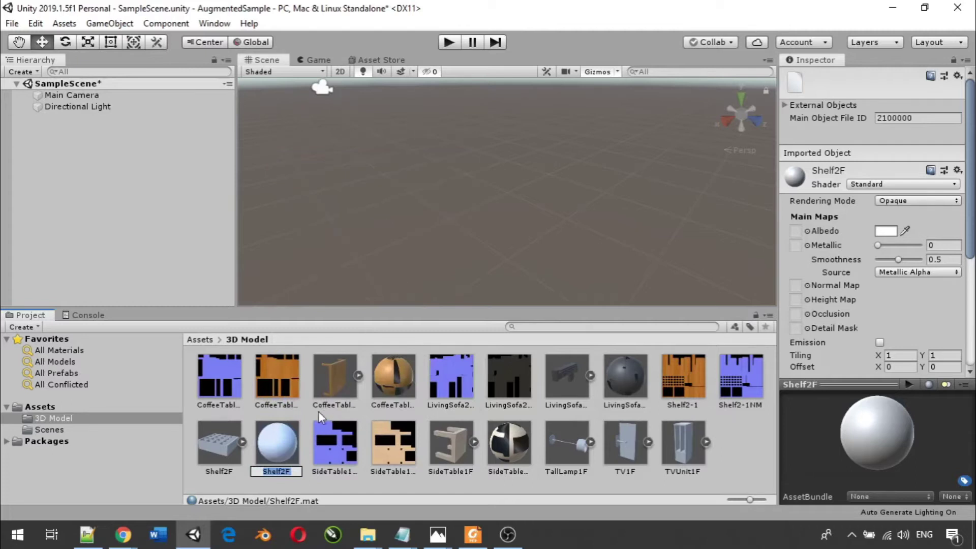
{"action": "key", "text": "End"}
{"action": "type", "text": "Mat"}
{"action": "key", "text": "Return"}
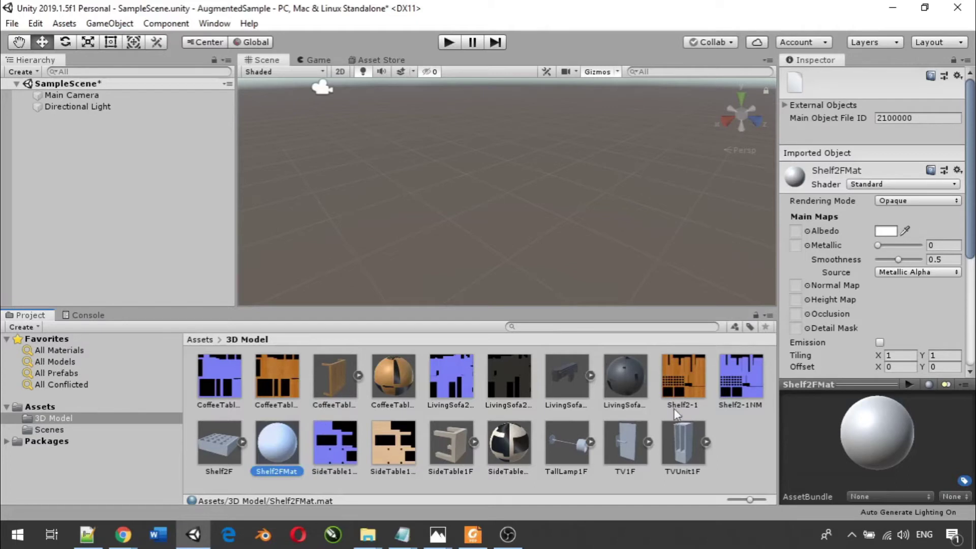
{"action": "left_click_drag", "start_coordinate": [673, 364], "coordinate": [795, 231]}
{"action": "left_click_drag", "start_coordinate": [742, 376], "coordinate": [798, 287]}
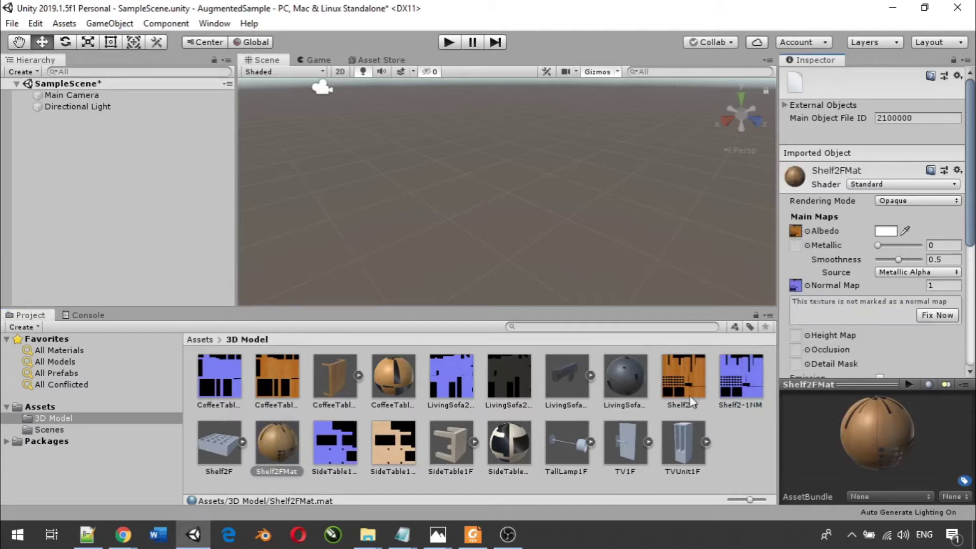
- Remap the Shelf2F model's material to Shelf2FMat and apply it
{"action": "left_click", "coordinate": [225, 438]}
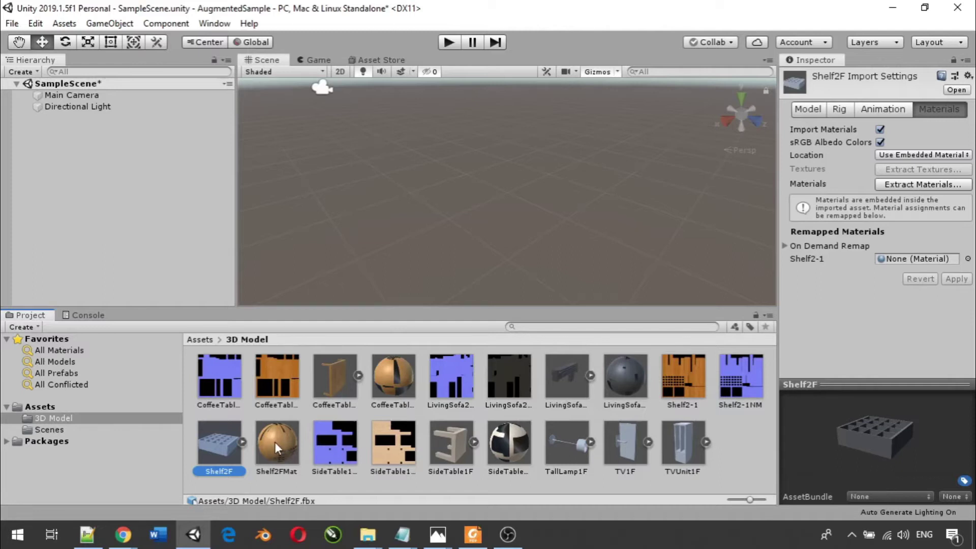
{"action": "left_click_drag", "start_coordinate": [275, 441], "coordinate": [906, 260]}
{"action": "left_click", "coordinate": [960, 279]}
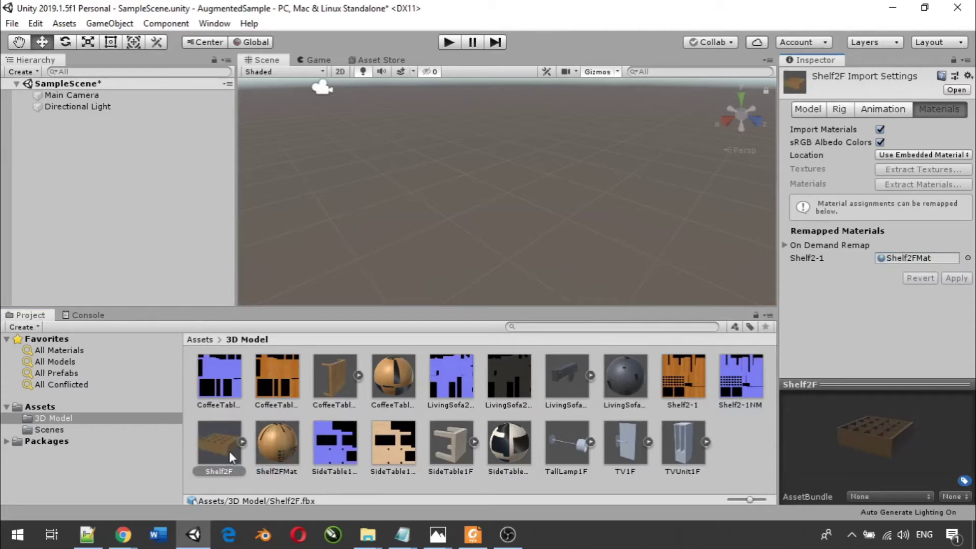
- Place Shelf2F in the scene to check it, then delete it from the Hierarchy
{"action": "left_click_drag", "start_coordinate": [228, 448], "coordinate": [97, 139]}
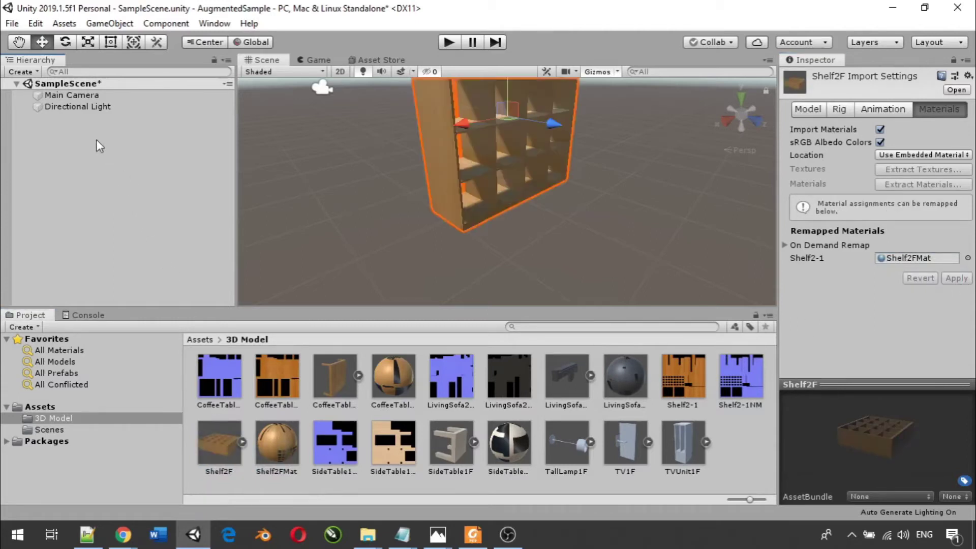
{"action": "scroll", "coordinate": [450, 244], "scroll_direction": "down", "scroll_amount": 4}
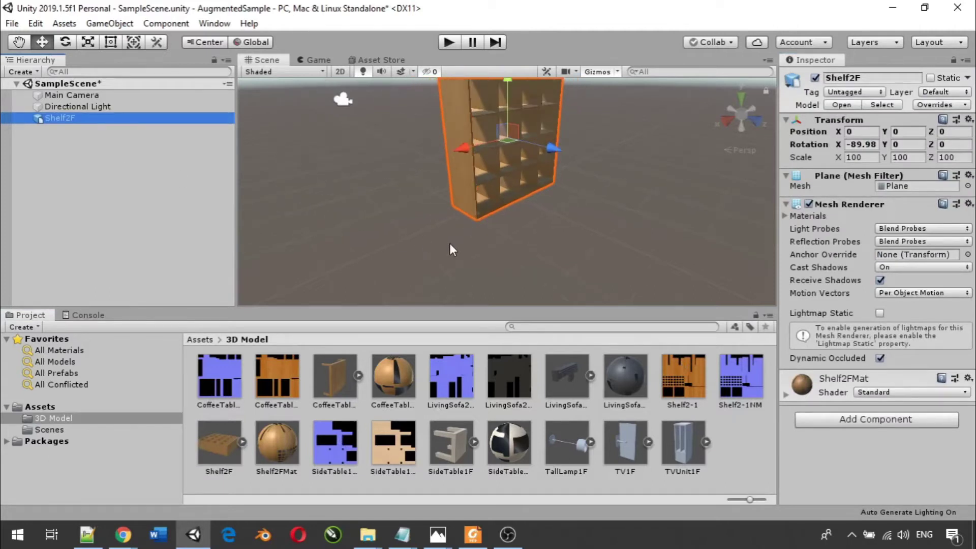
{"action": "scroll", "coordinate": [450, 243], "scroll_direction": "down", "scroll_amount": 3}
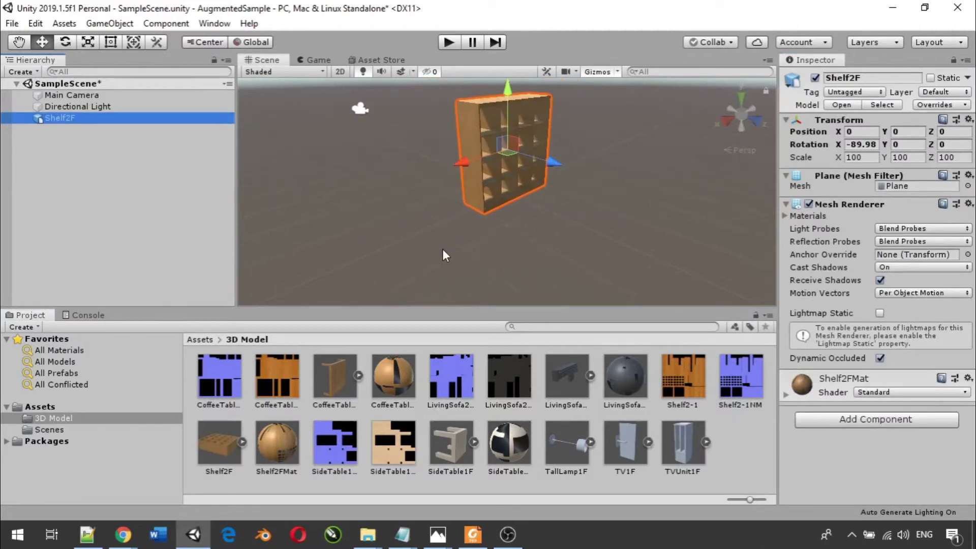
{"action": "scroll", "coordinate": [417, 242], "scroll_direction": "up", "scroll_amount": 2}
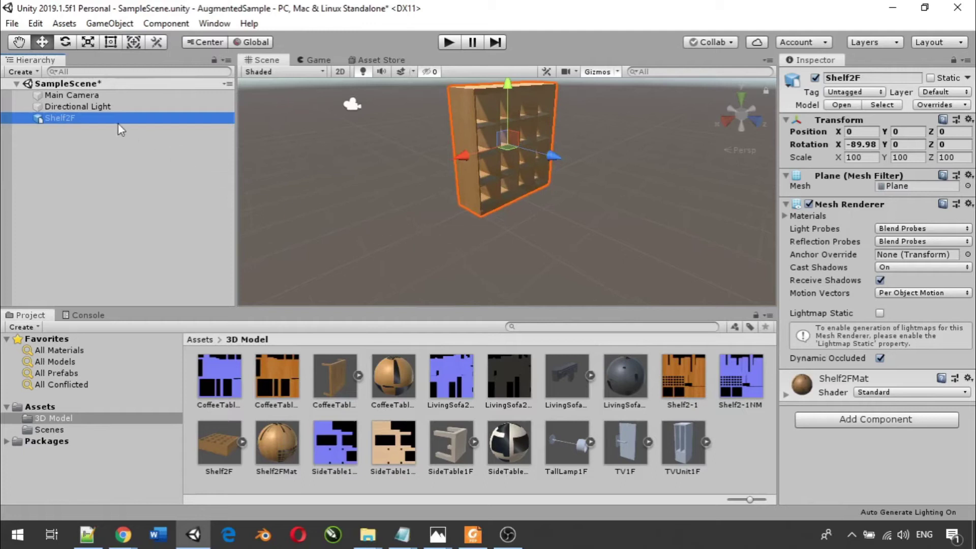
{"action": "left_click", "coordinate": [61, 153]}
{"action": "left_click", "coordinate": [45, 118]}
{"action": "key", "text": "Delete"}
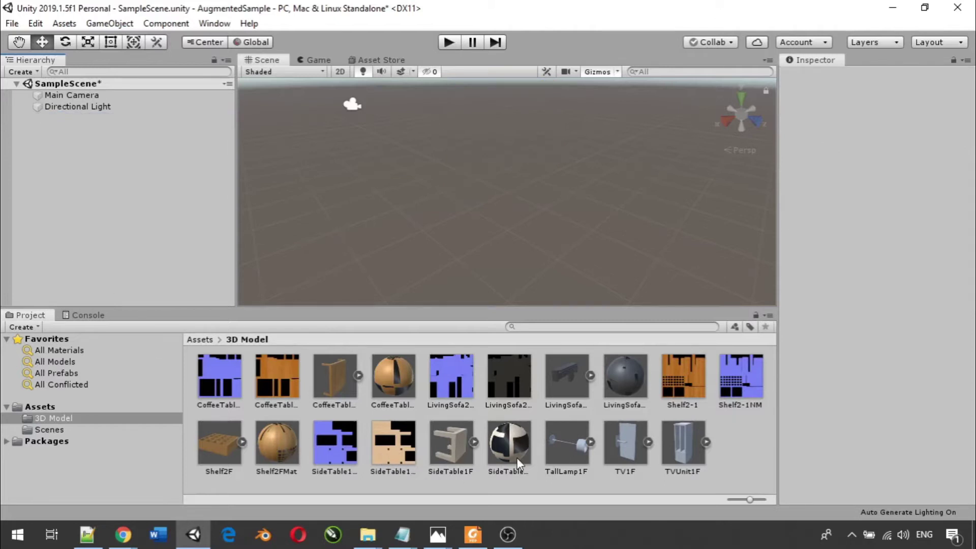
- Show the TallLamp1F model's material import settings, then switch to the Shelf2 File Explorer window
{"action": "left_click", "coordinate": [569, 444]}
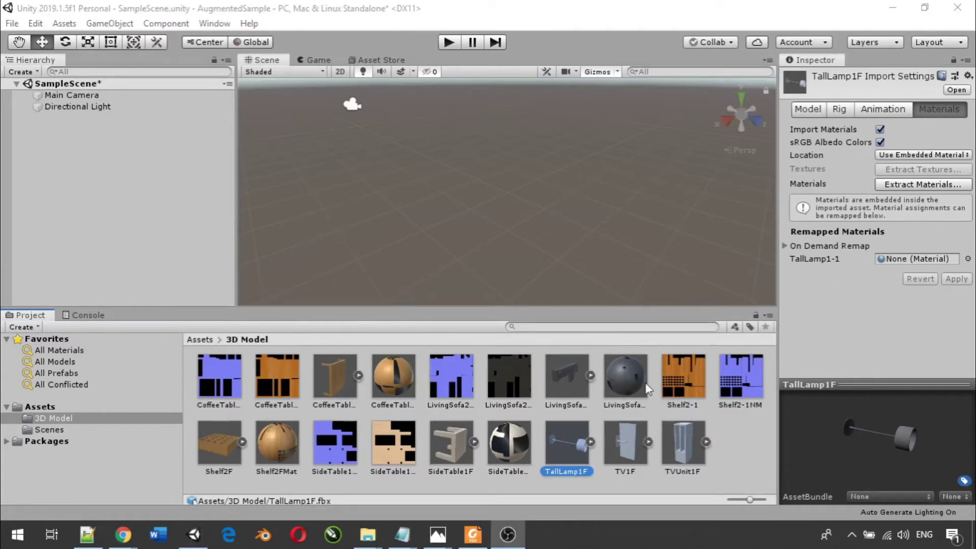
{"action": "mouse_move", "coordinate": [375, 523]}
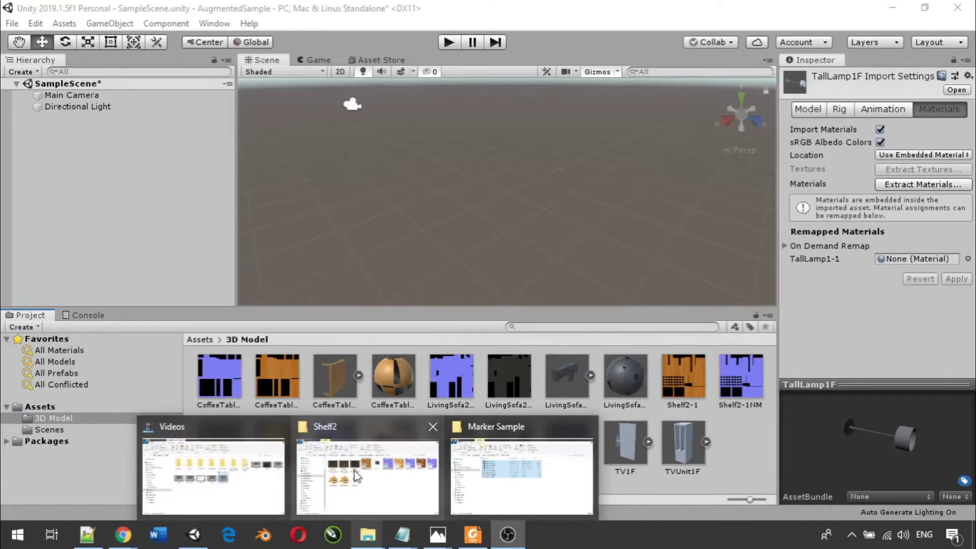
{"action": "left_click", "coordinate": [356, 472]}
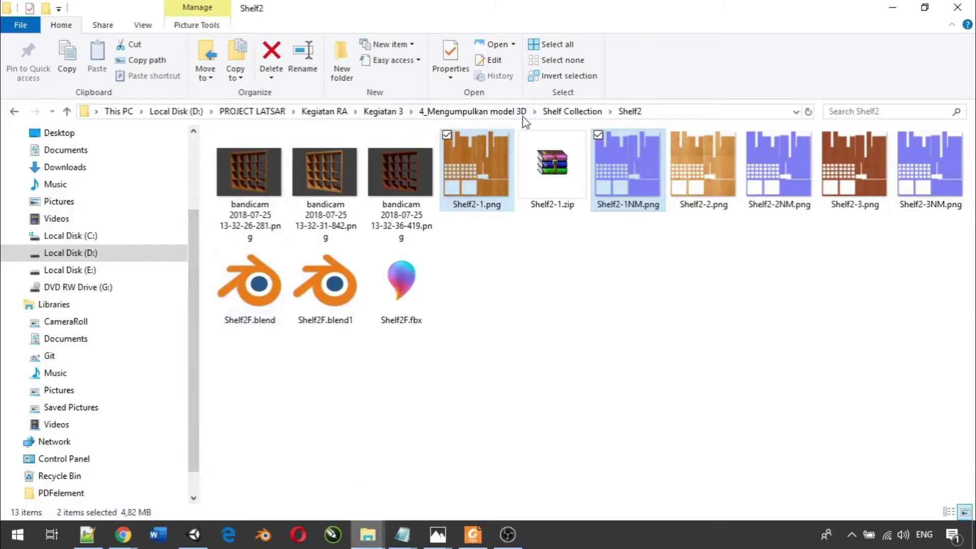
- Go to Props > TallLamp1 and drag TallLamp1-2NM.png and TallLamp1-2T.png into Unity
{"action": "left_click", "coordinate": [492, 110]}
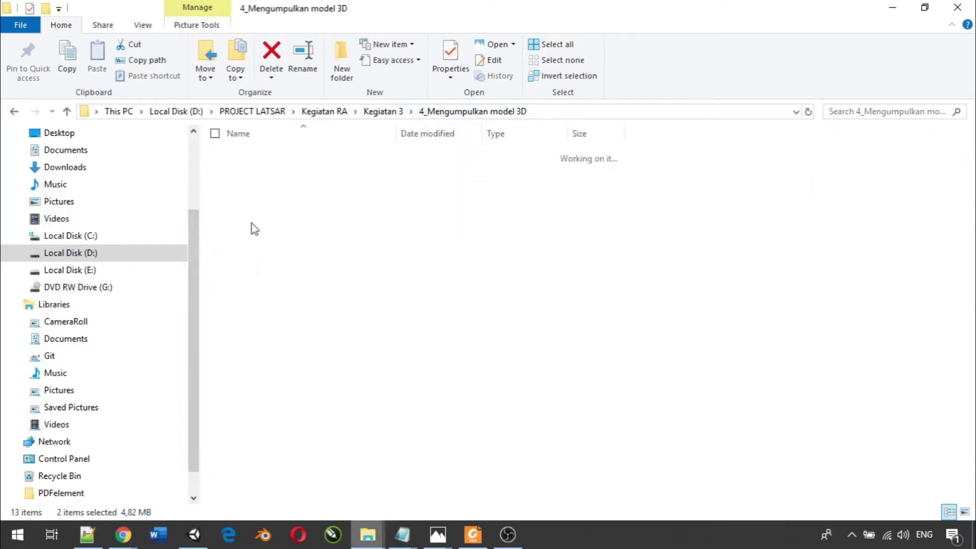
{"action": "double_click", "coordinate": [284, 169]}
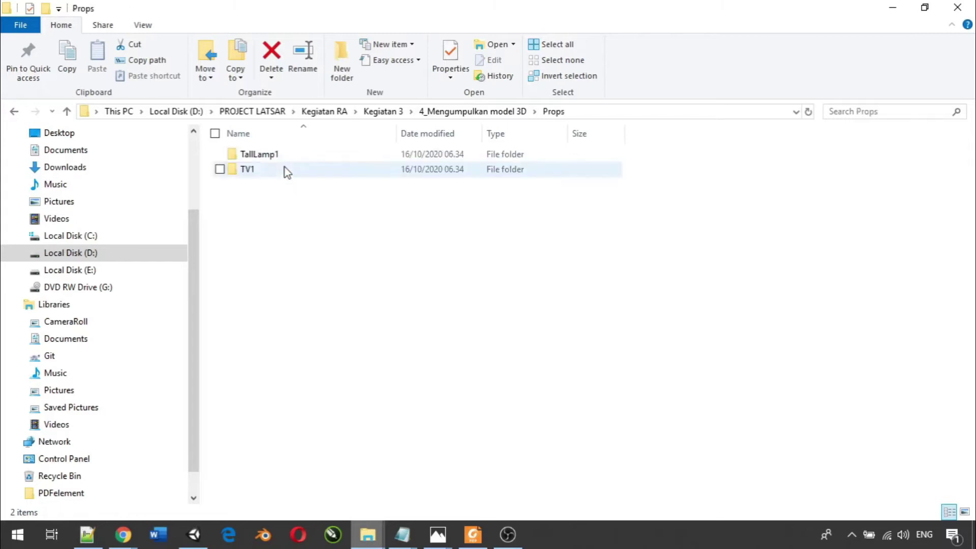
{"action": "left_click", "coordinate": [286, 159]}
{"action": "double_click", "coordinate": [287, 159]}
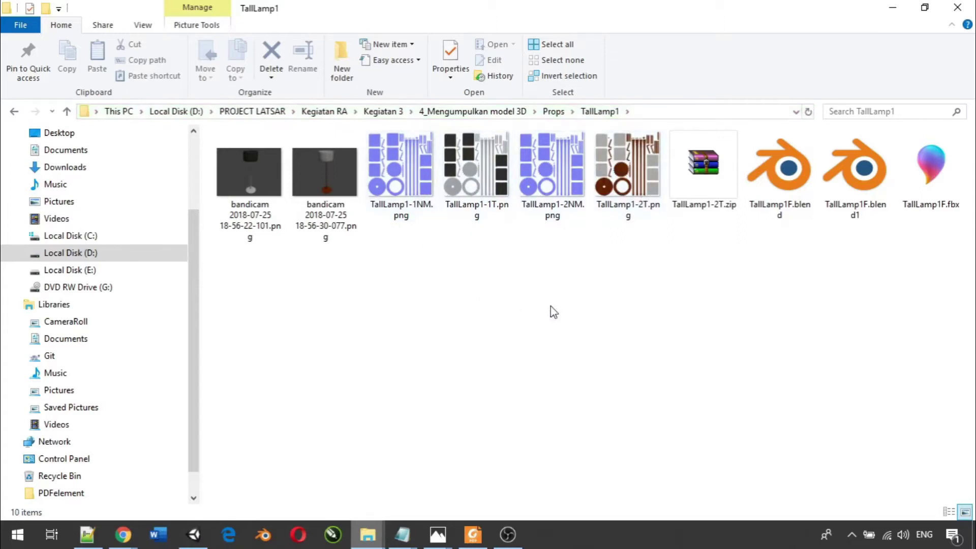
{"action": "left_click", "coordinate": [562, 189]}
{"action": "left_click", "coordinate": [603, 194], "text": "ctrl"}
{"action": "left_click_drag", "start_coordinate": [642, 181], "coordinate": [744, 438]}
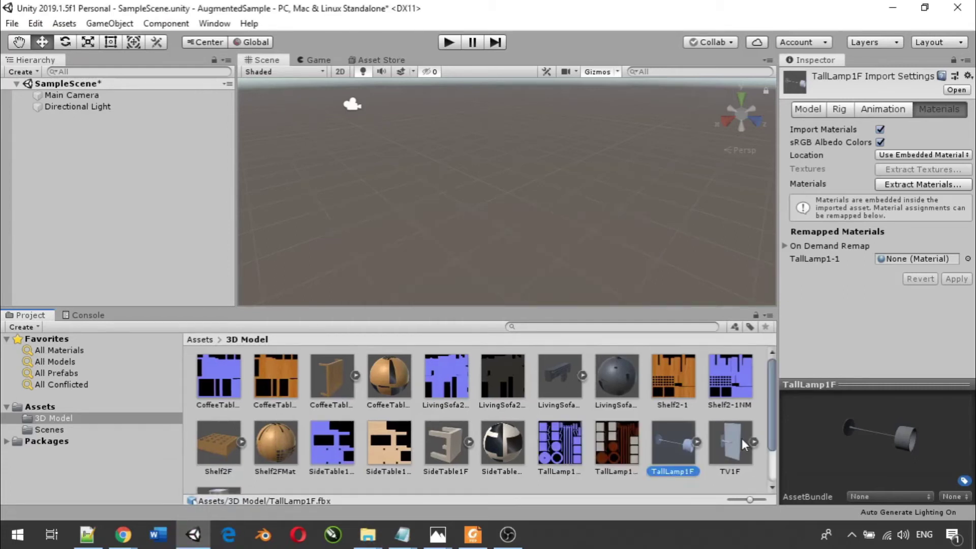
- Create a new material in the 3D Model folder named TailLamp1Mat
{"action": "right_click", "coordinate": [615, 489]}
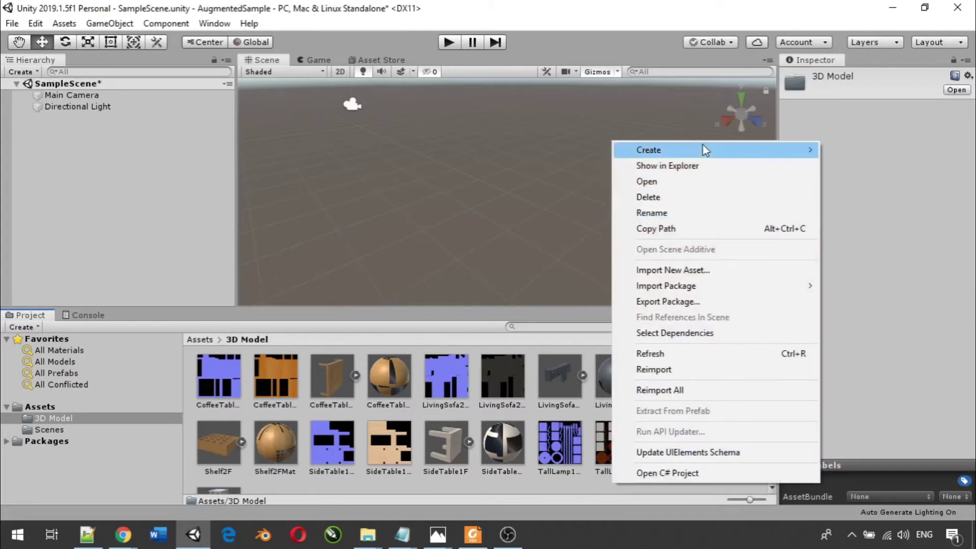
{"action": "mouse_move", "coordinate": [703, 149]}
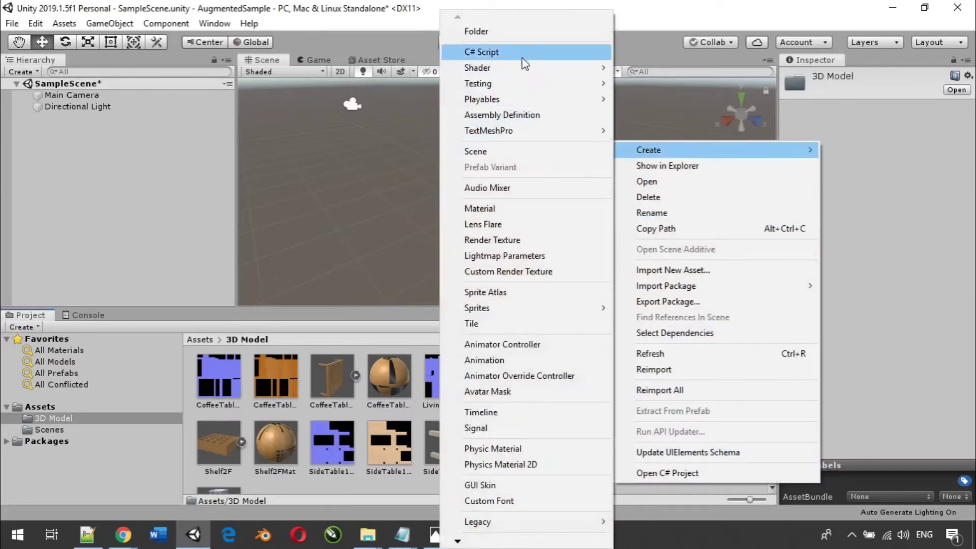
{"action": "left_click", "coordinate": [529, 206]}
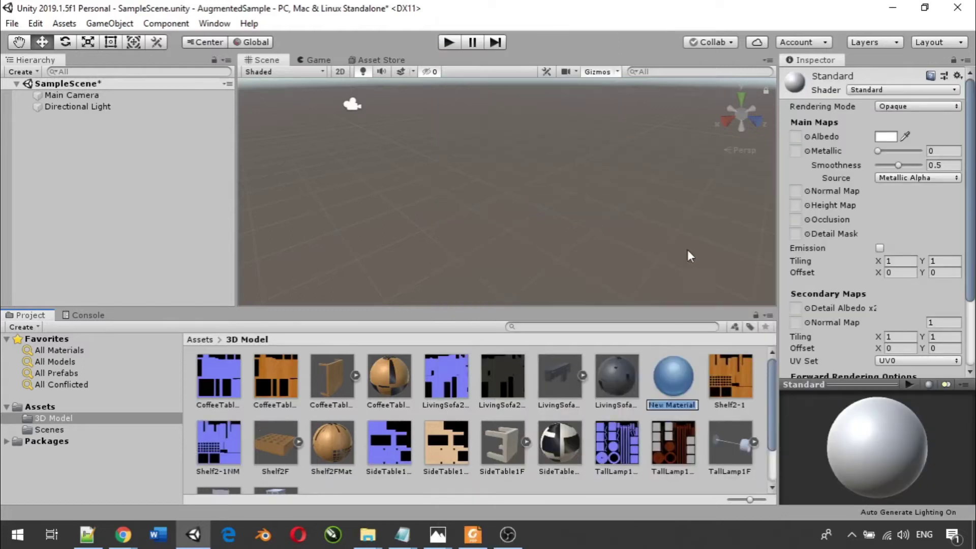
{"action": "type", "text": "TailLamp1Mat"}
{"action": "key", "text": "Return"}
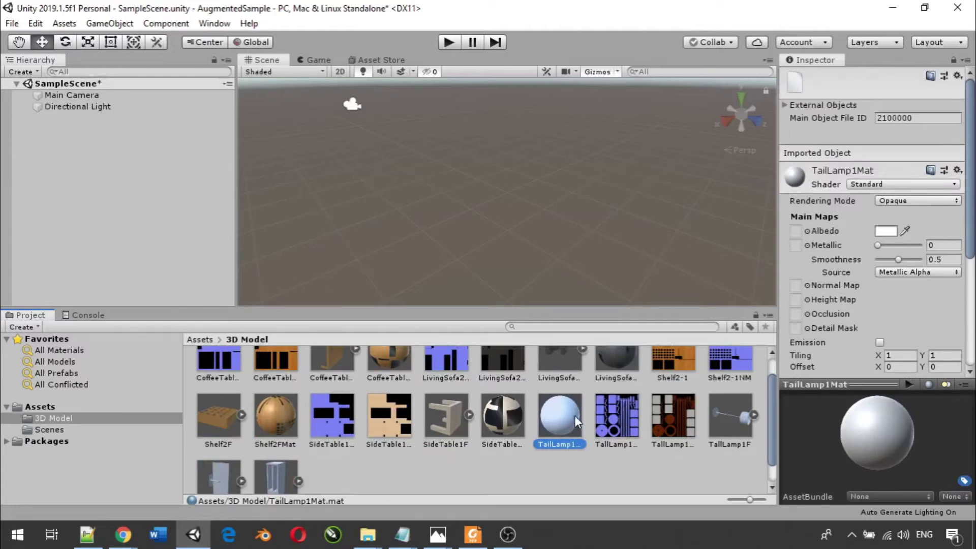
- Assign the lamp colour texture as Albedo and the lamp normal texture as Normal Map
{"action": "left_click_drag", "start_coordinate": [613, 424], "coordinate": [809, 204]}
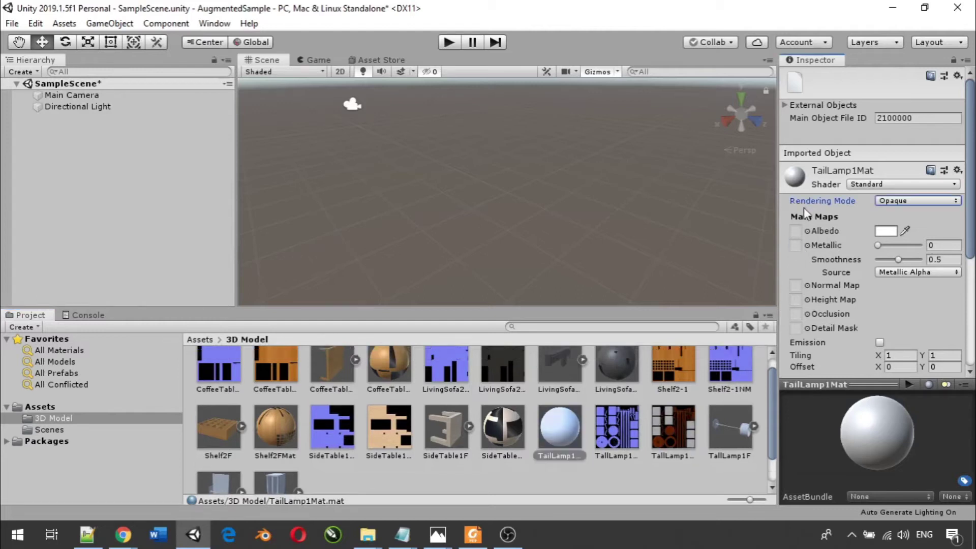
{"action": "left_click", "coordinate": [669, 431]}
{"action": "left_click_drag", "start_coordinate": [714, 396], "coordinate": [795, 231]}
{"action": "left_click_drag", "start_coordinate": [613, 429], "coordinate": [796, 284]}
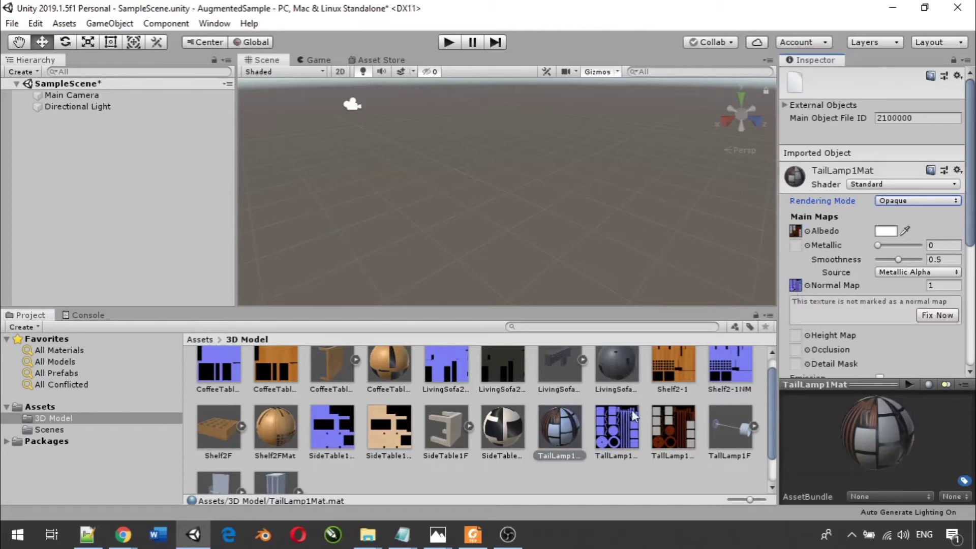
{"action": "left_click", "coordinate": [733, 428]}
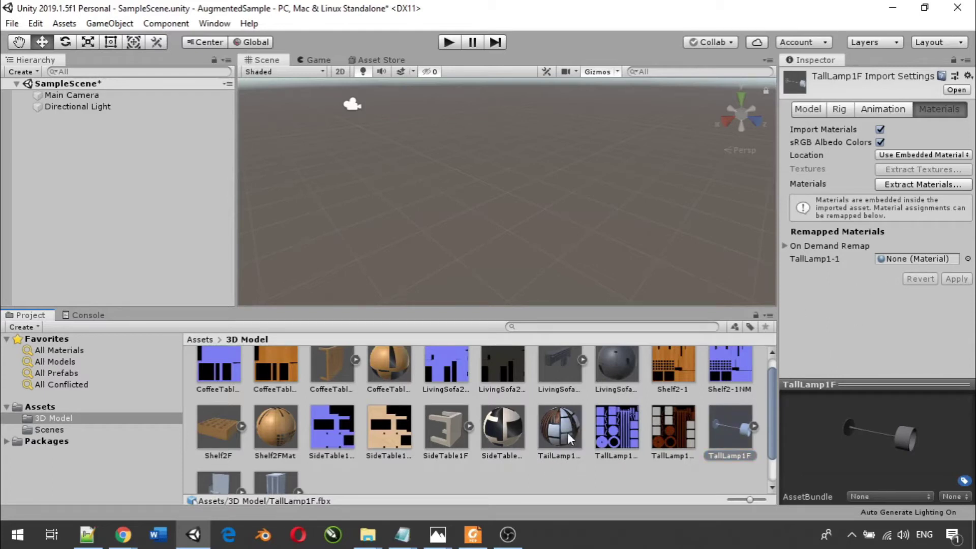
- Remap TallLamp1F's TallLamp1-1 slot to TailLamp1Mat and apply it
{"action": "left_click_drag", "start_coordinate": [568, 432], "coordinate": [892, 259]}
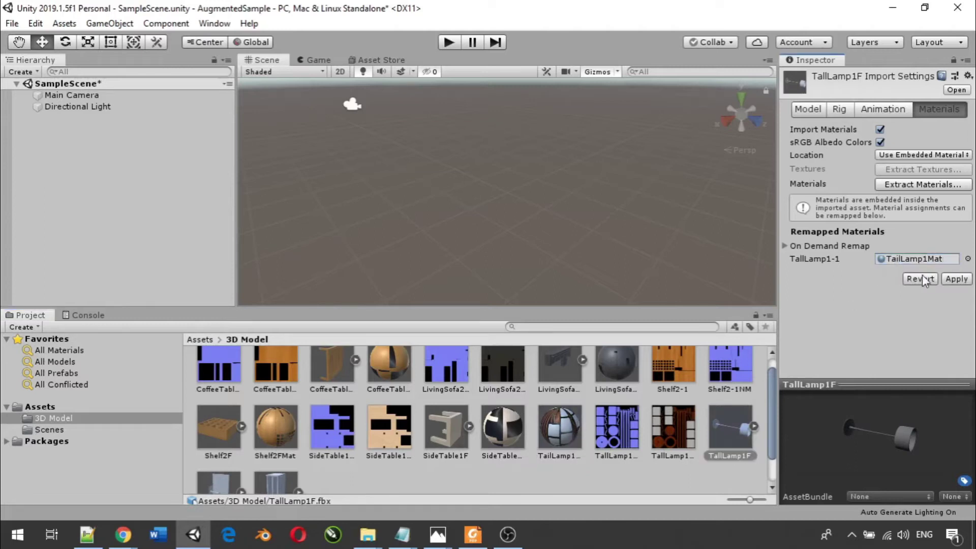
{"action": "left_click", "coordinate": [949, 279]}
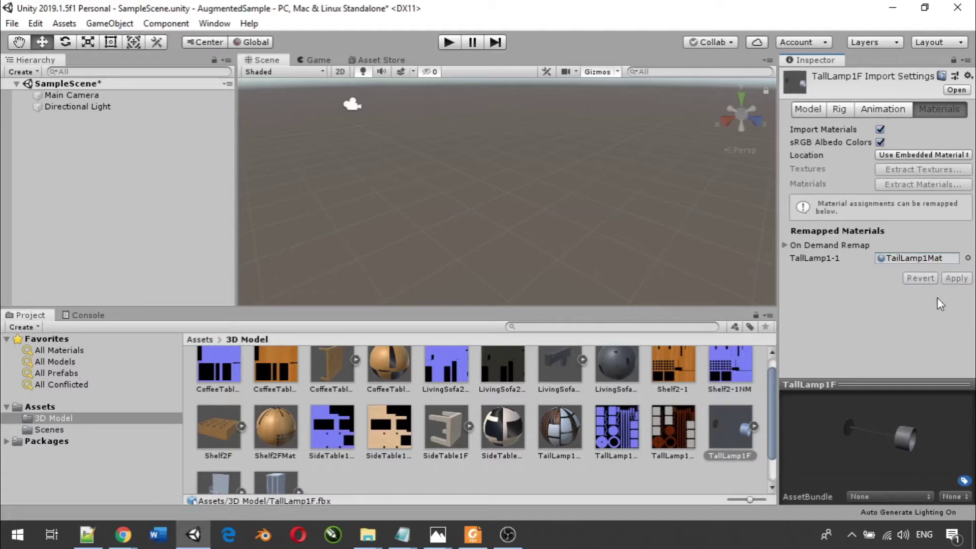
{"action": "left_click", "coordinate": [725, 432]}
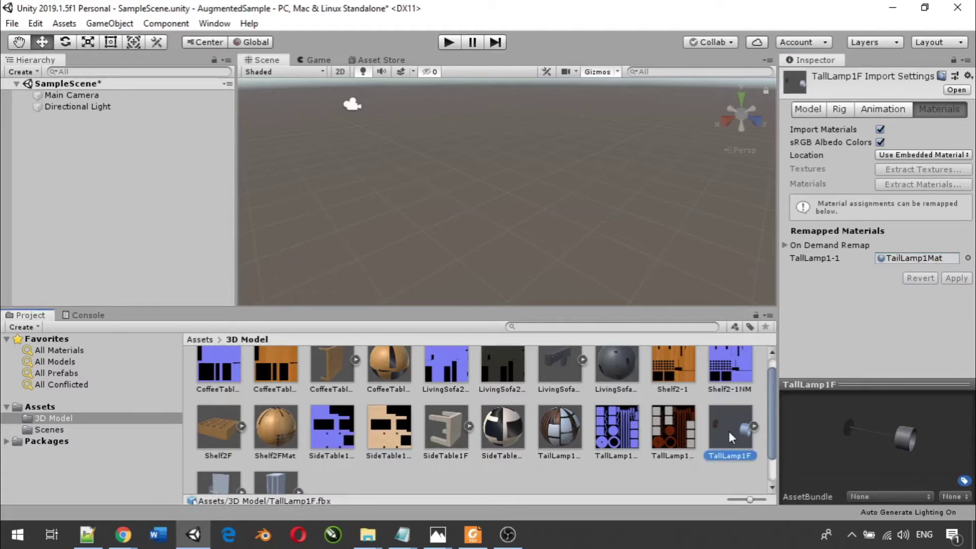
- Place TallLamp1F in the scene, frame it to check the texture, then delete it
{"action": "left_click_drag", "start_coordinate": [730, 432], "coordinate": [176, 184]}
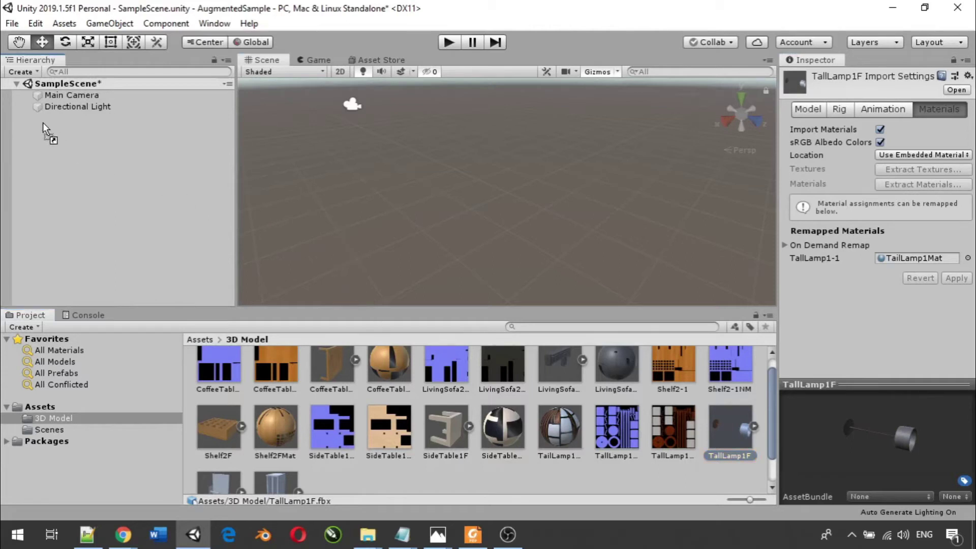
{"action": "left_click_drag", "start_coordinate": [53, 123], "coordinate": [53, 124]}
{"action": "scroll", "coordinate": [450, 154], "scroll_direction": "up", "scroll_amount": 6}
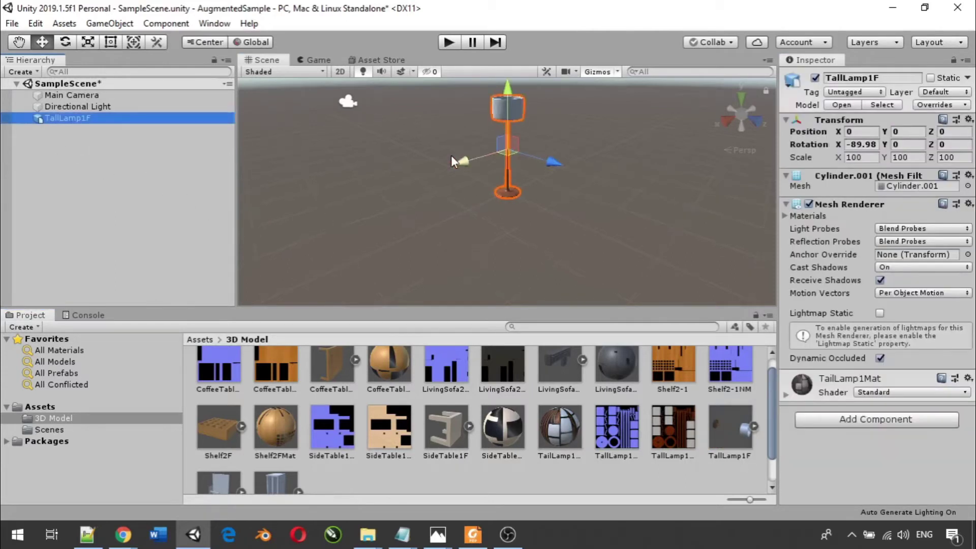
{"action": "middle_click_drag", "start_coordinate": [511, 157], "coordinate": [517, 188]}
{"action": "left_click", "coordinate": [595, 195]}
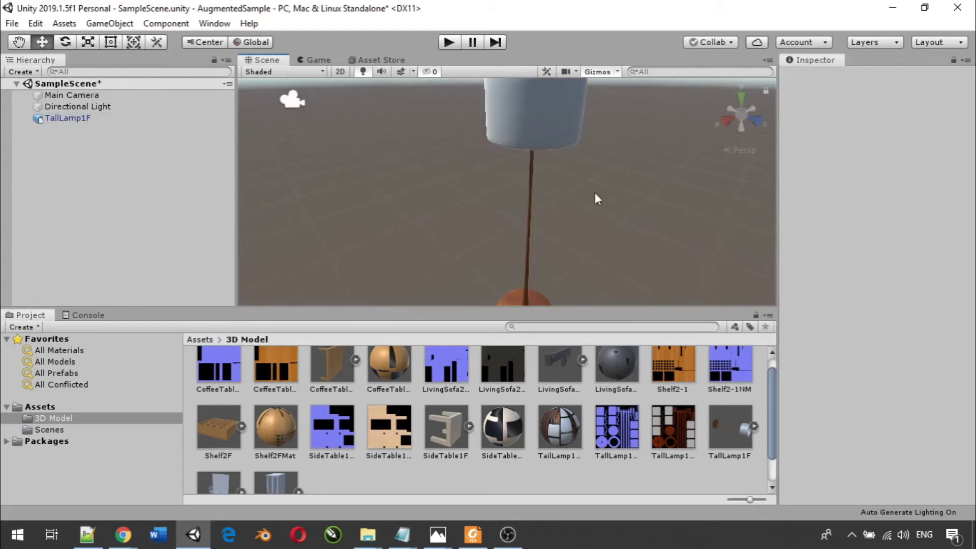
{"action": "left_click", "coordinate": [51, 120]}
{"action": "key", "text": "f"}
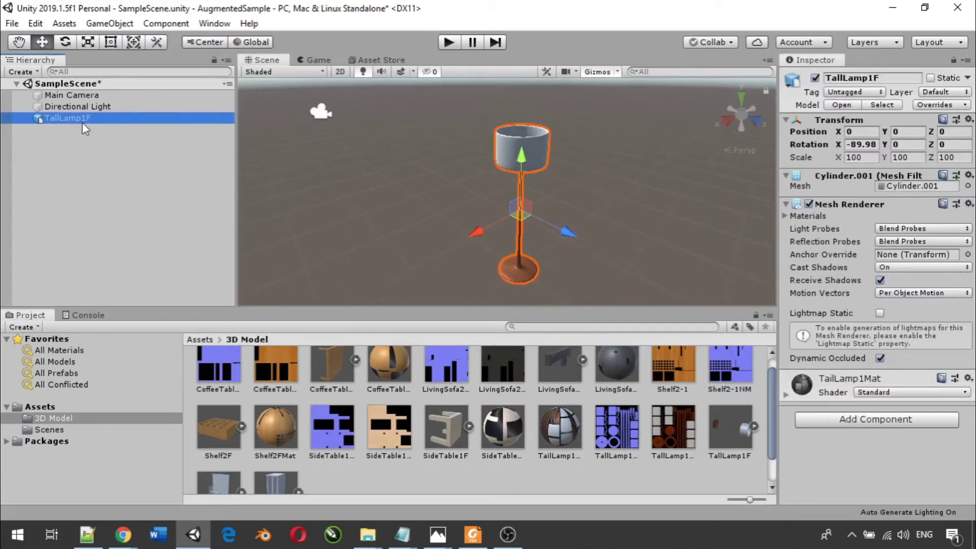
{"action": "key", "text": "Delete"}
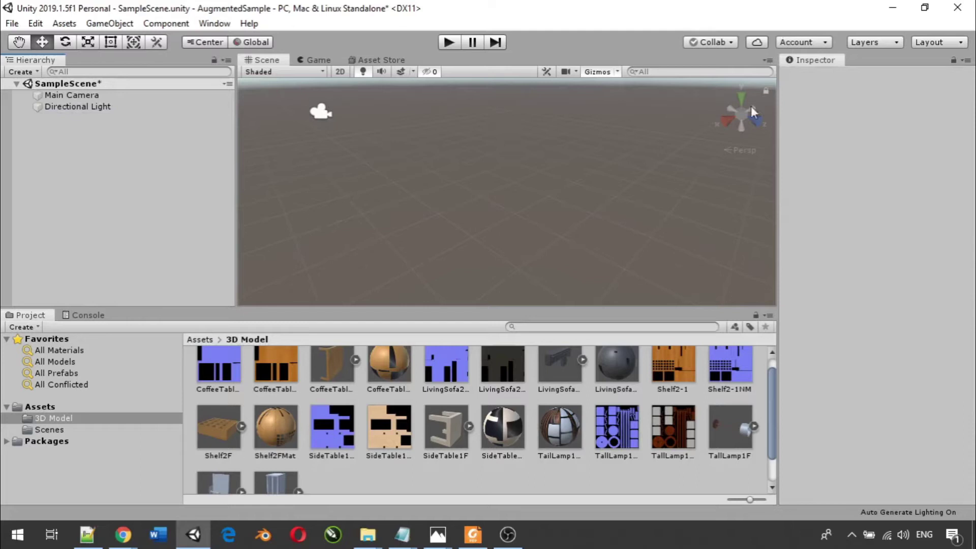
{"action": "scroll", "coordinate": [532, 466], "scroll_direction": "down", "scroll_amount": 1}
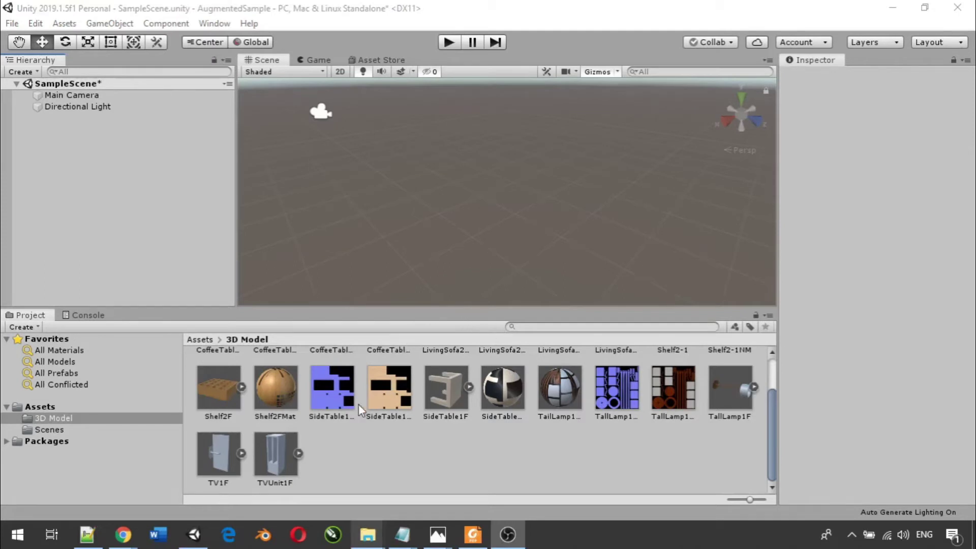
- Open Props > TV1 and extract TV1NM.zip there, replacing the existing files
{"action": "mouse_move", "coordinate": [363, 543]}
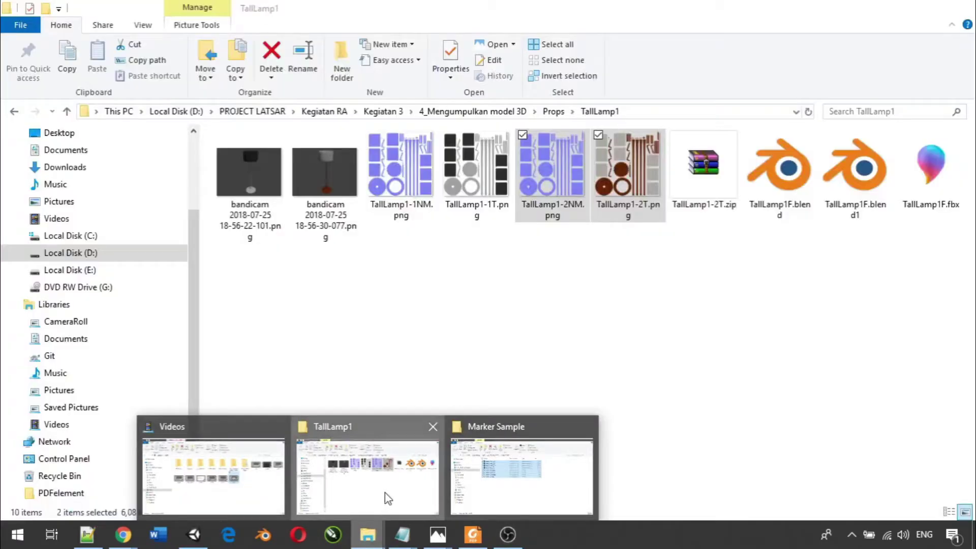
{"action": "left_click", "coordinate": [385, 493]}
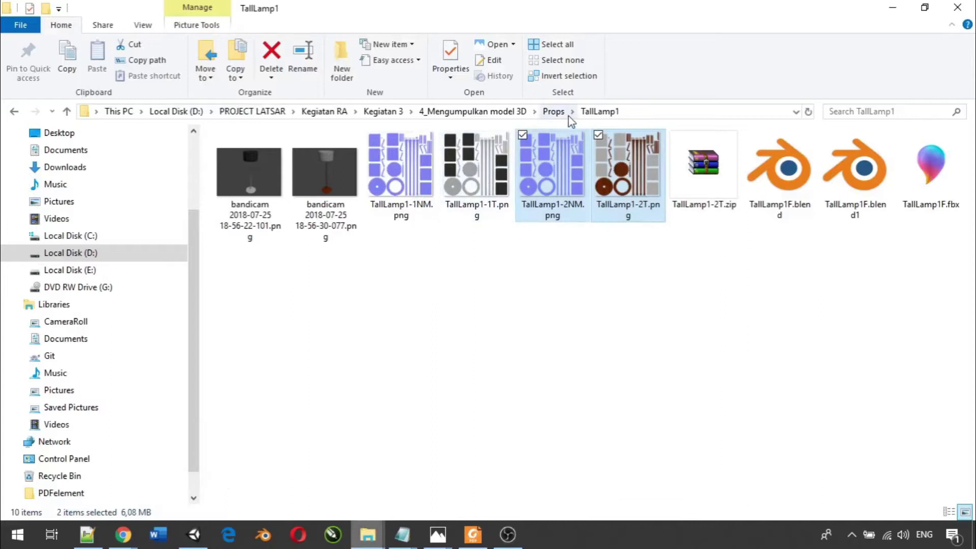
{"action": "left_click", "coordinate": [552, 111]}
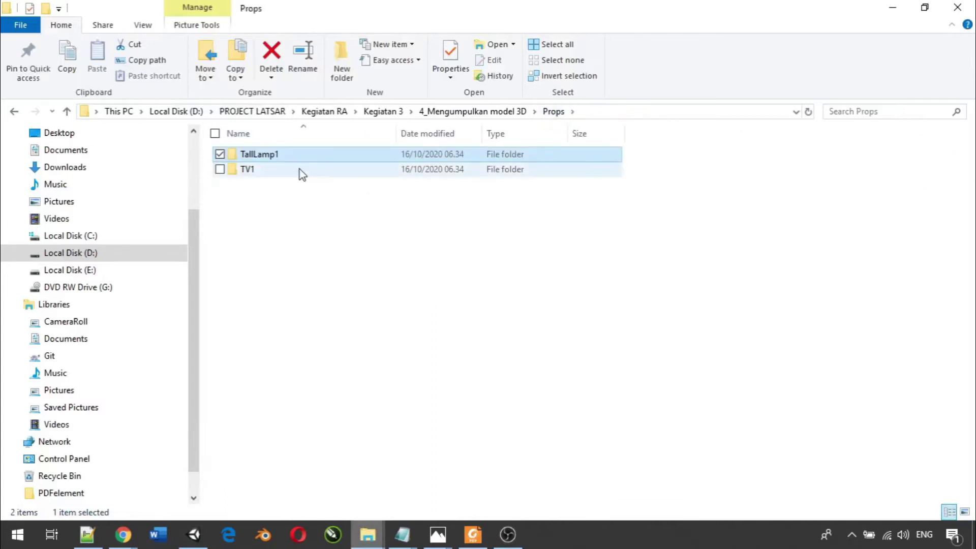
{"action": "left_click", "coordinate": [300, 172]}
{"action": "double_click", "coordinate": [301, 172]}
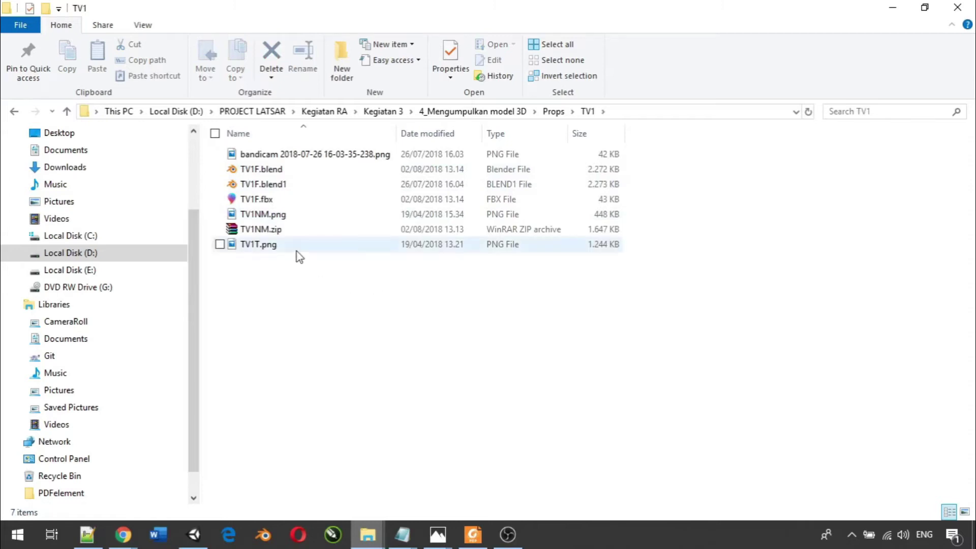
{"action": "right_click", "coordinate": [265, 229]}
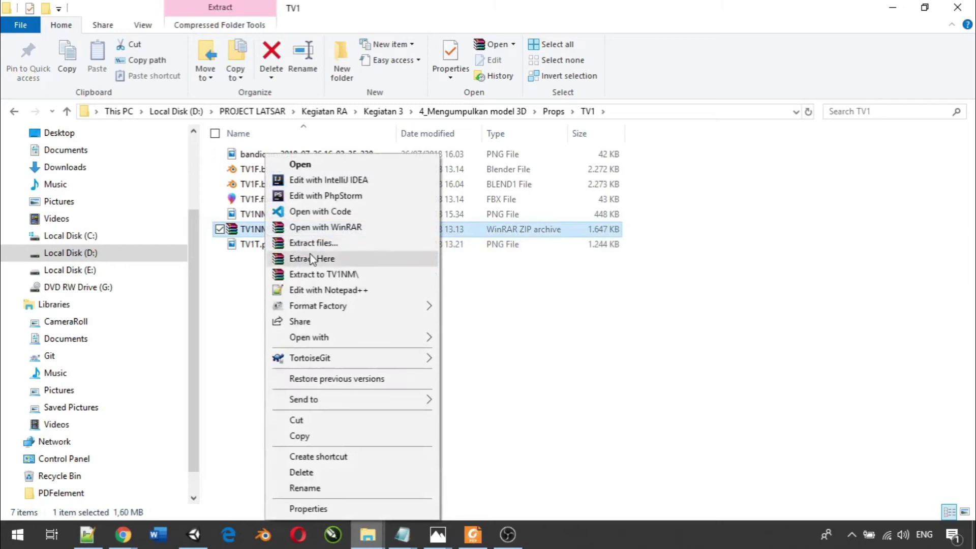
{"action": "left_click", "coordinate": [312, 258]}
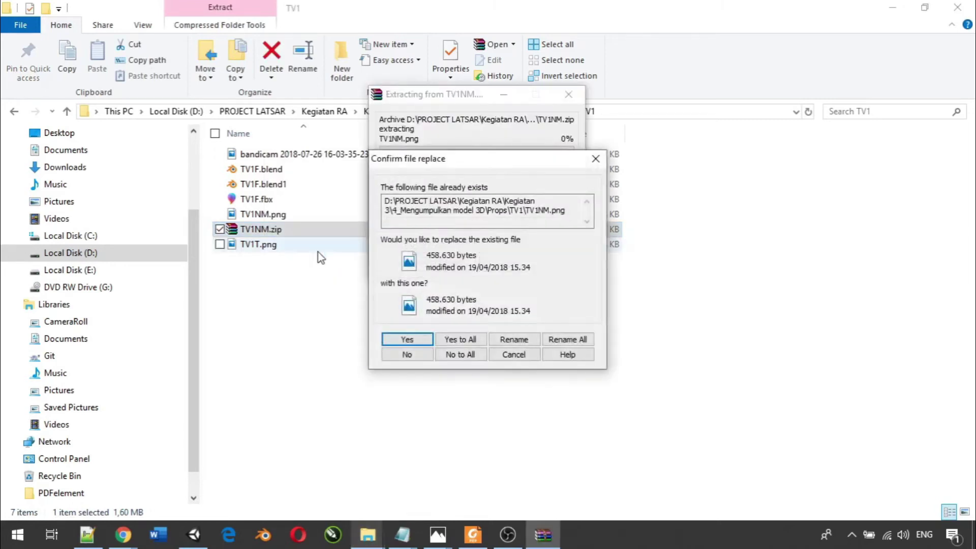
{"action": "left_click", "coordinate": [455, 338]}
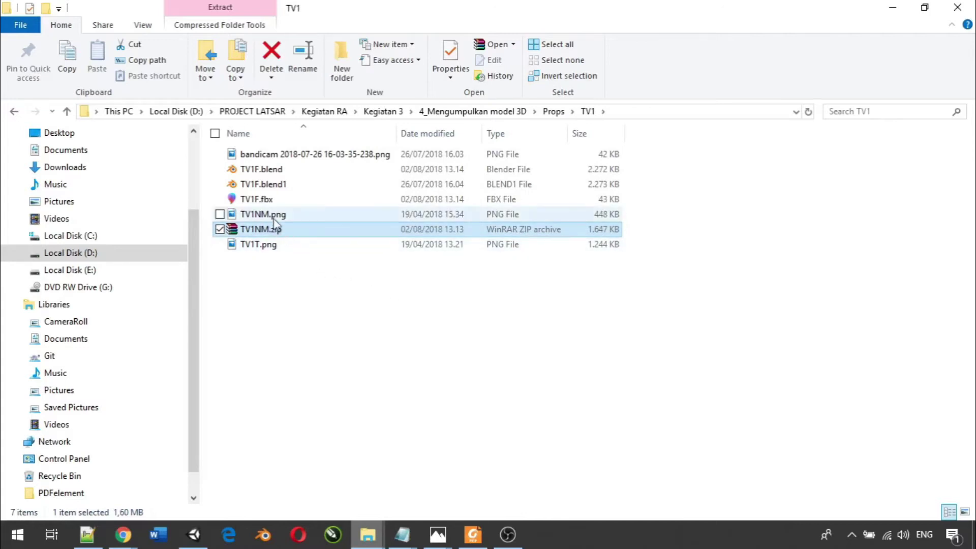
- Switch the TV1 folder to large thumbnails and drag TV1NM.png and TV1T.png into Unity
{"action": "right_click", "coordinate": [318, 301]}
{"action": "mouse_move", "coordinate": [453, 203]}
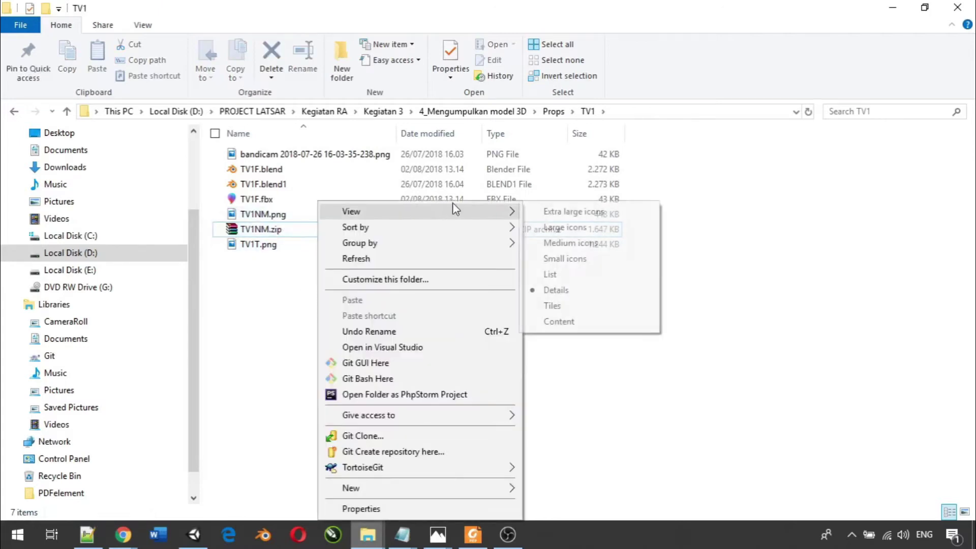
{"action": "left_click", "coordinate": [556, 246]}
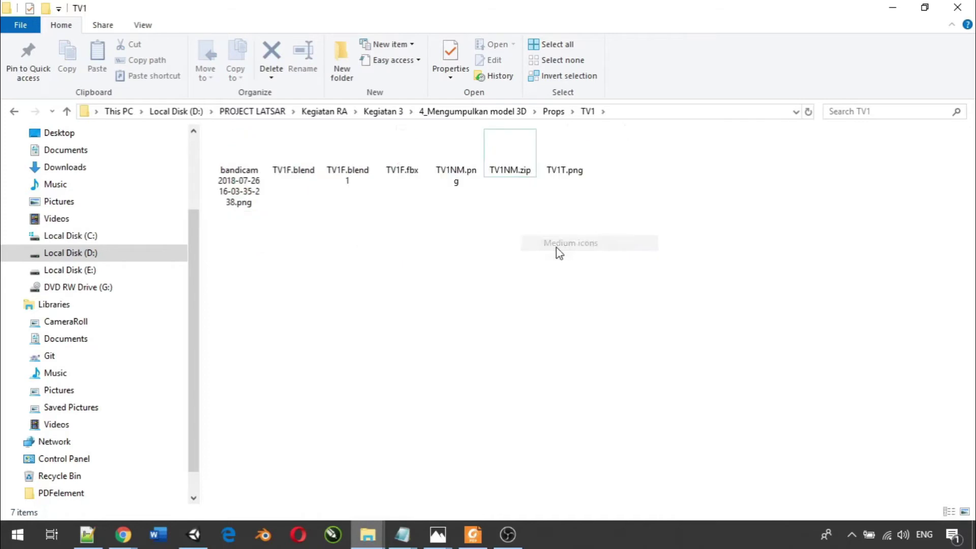
{"action": "right_click", "coordinate": [485, 239]}
{"action": "mouse_move", "coordinate": [579, 211]}
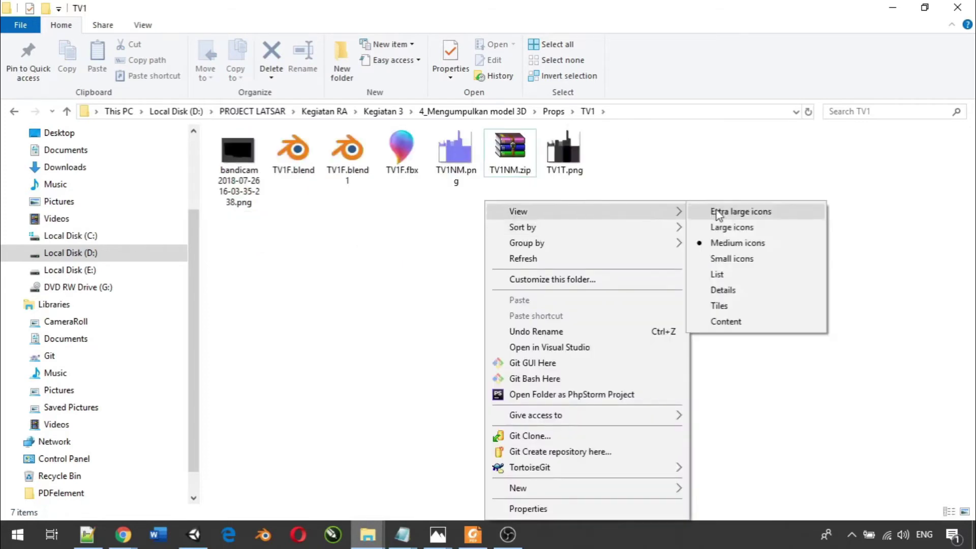
{"action": "left_click", "coordinate": [689, 227]}
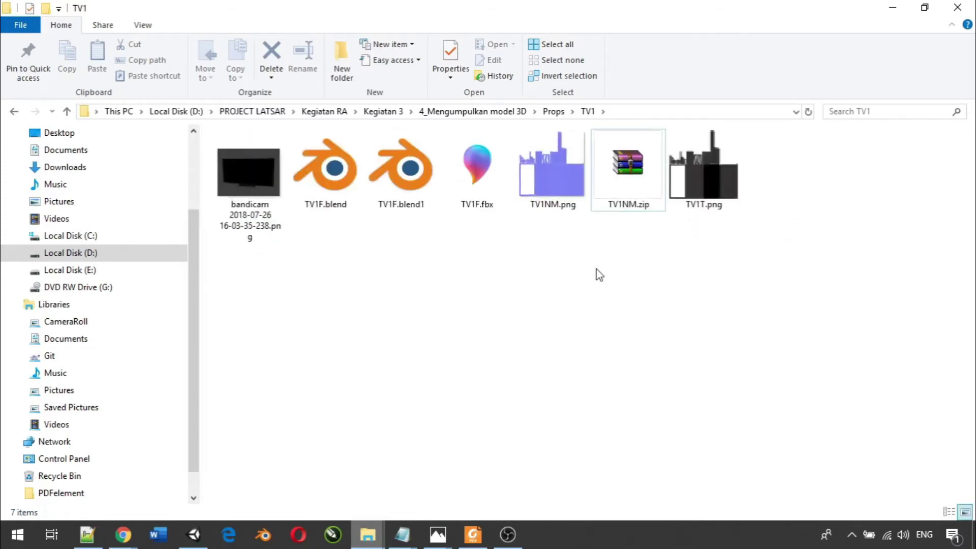
{"action": "left_click", "coordinate": [551, 192]}
{"action": "left_click", "coordinate": [689, 176], "text": "ctrl"}
{"action": "left_click_drag", "start_coordinate": [725, 183], "coordinate": [384, 479]}
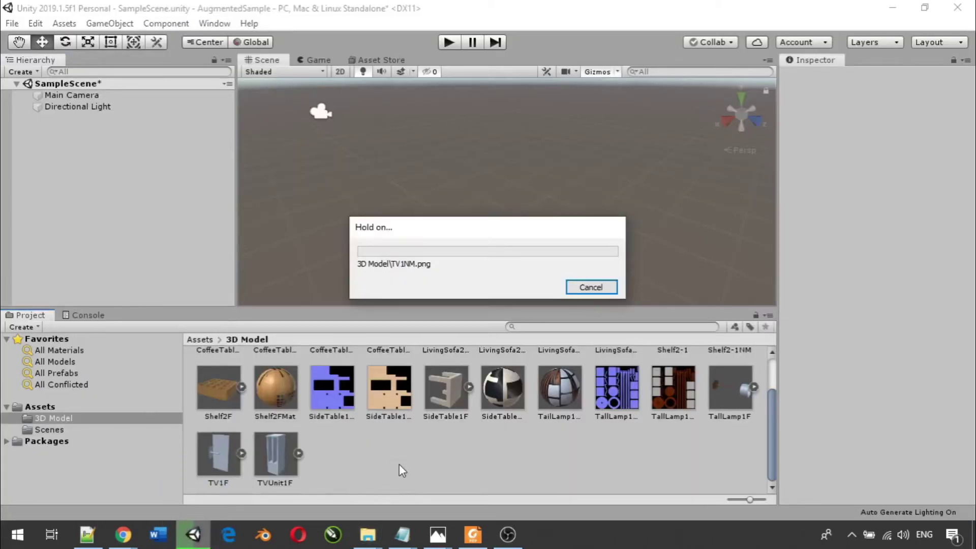
- Create a new material in the 3D Model folder named TV1FMat
{"action": "right_click", "coordinate": [489, 452]}
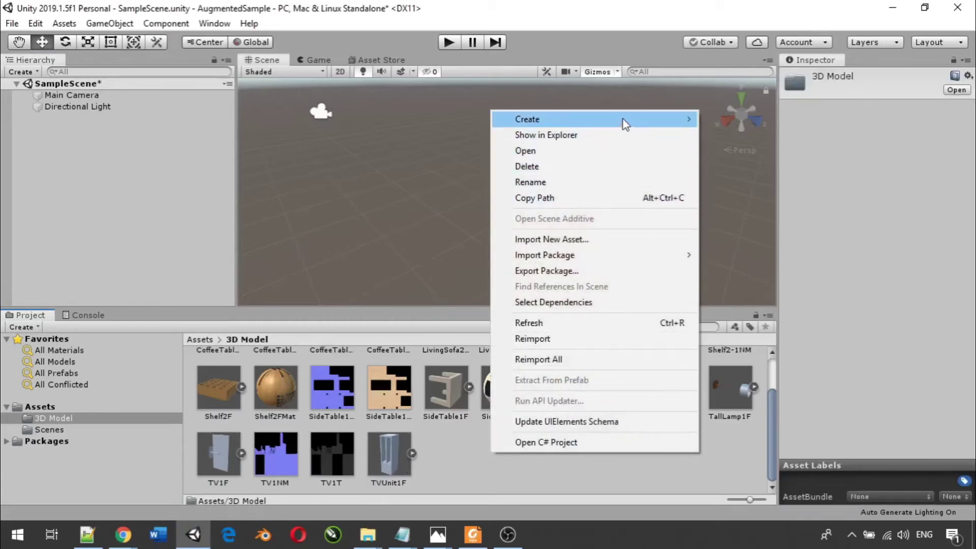
{"action": "mouse_move", "coordinate": [630, 120]}
{"action": "left_click", "coordinate": [748, 206]}
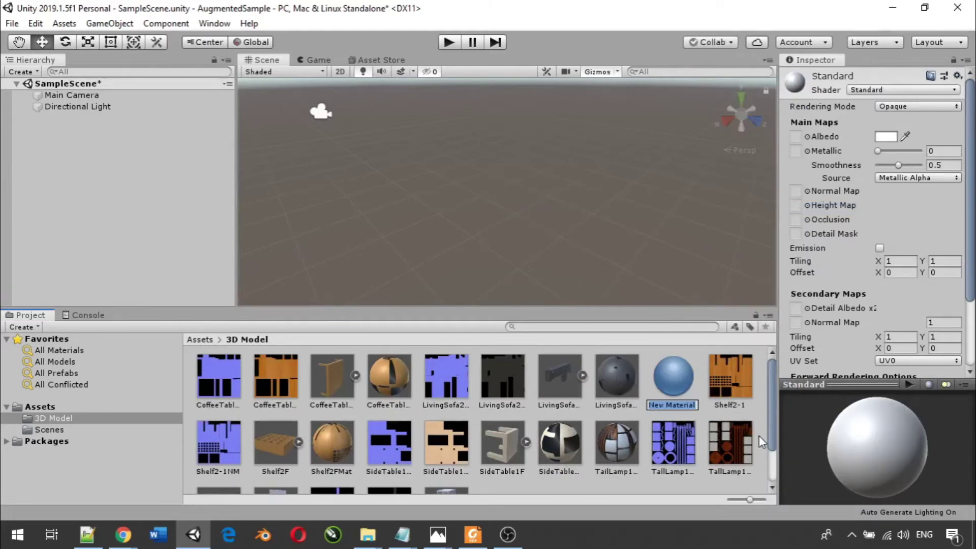
{"action": "type", "text": "TV1FMat"}
{"action": "key", "text": "Return"}
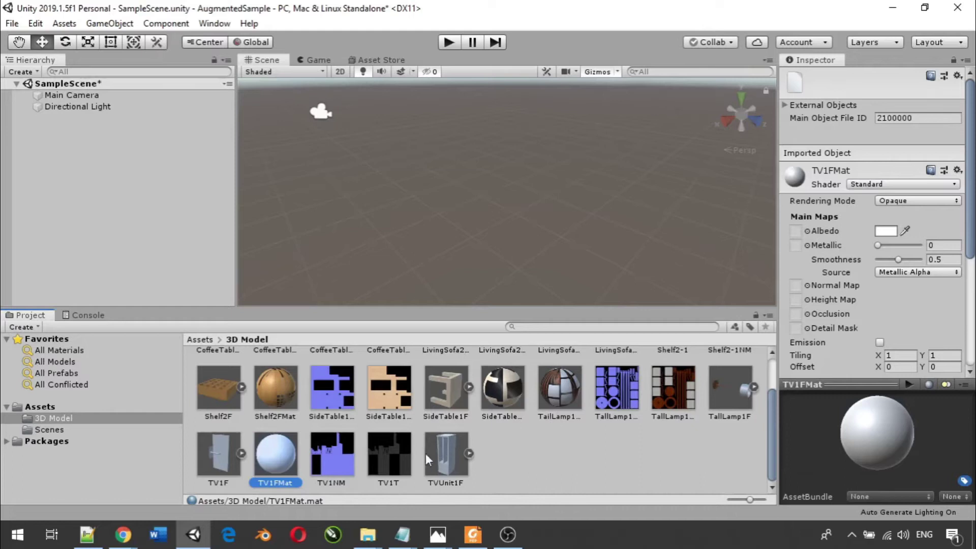
- Assign TV1T as the albedo texture and TV1NM as the normal map
{"action": "left_click_drag", "start_coordinate": [382, 460], "coordinate": [802, 231]}
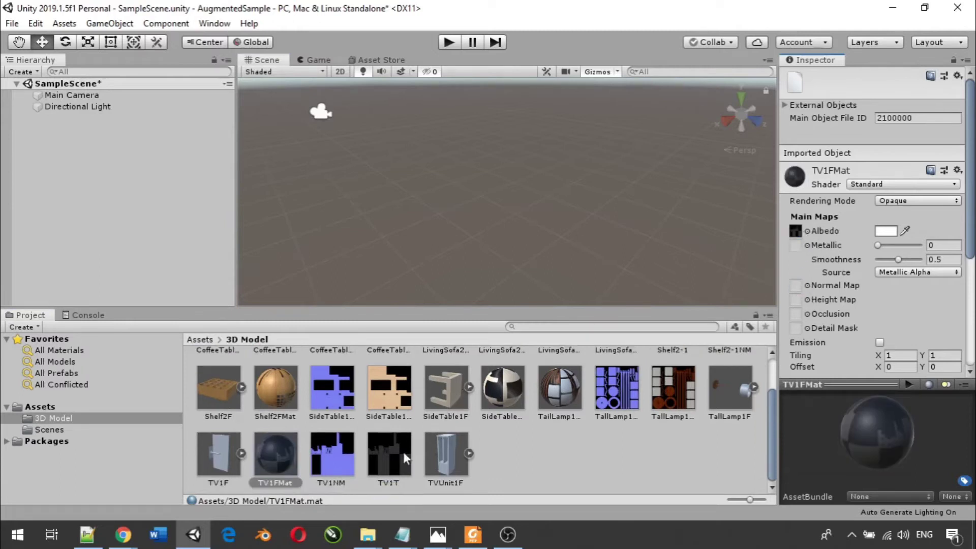
{"action": "left_click_drag", "start_coordinate": [333, 460], "coordinate": [797, 282]}
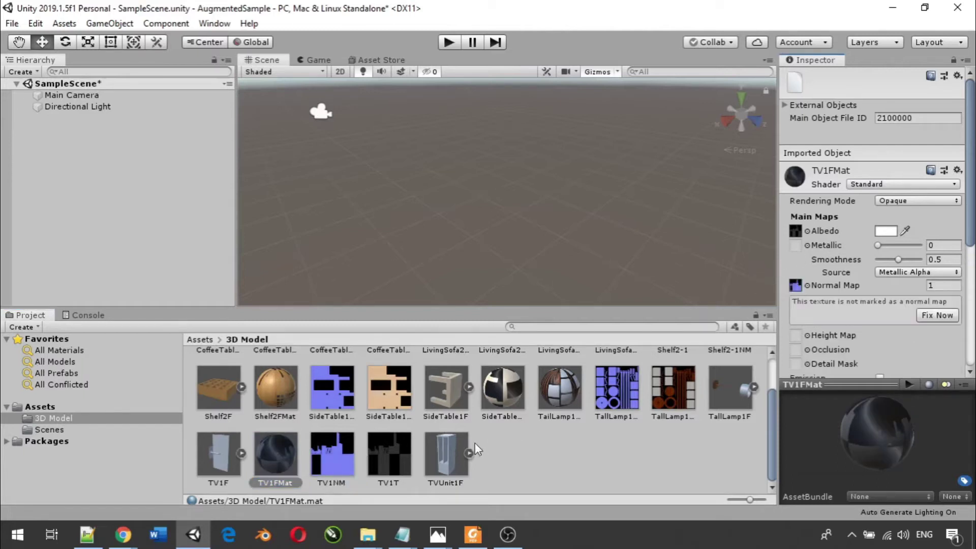
{"action": "left_click", "coordinate": [215, 449]}
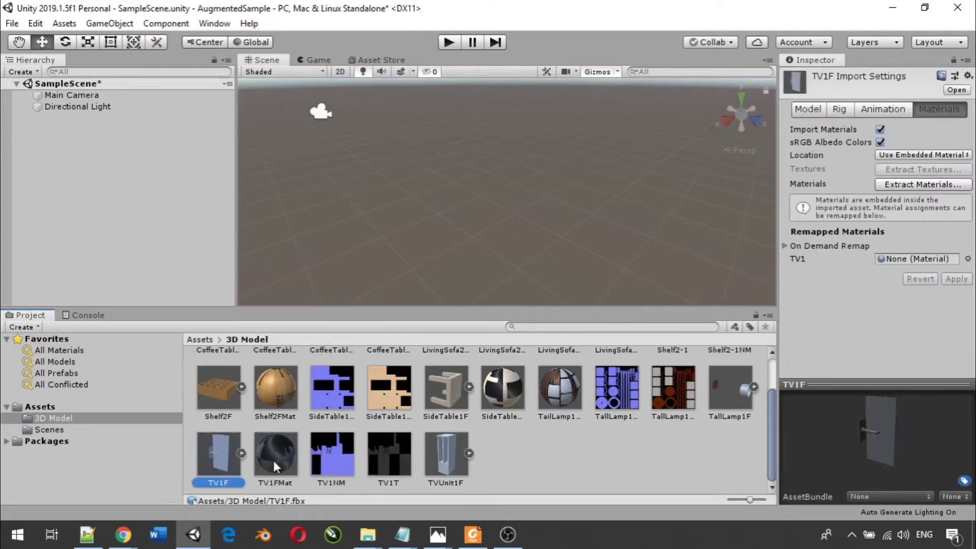
- Remap TV1F's TV1 material slot to TV1FMat, apply, and place TV1F in the scene
{"action": "left_click_drag", "start_coordinate": [274, 460], "coordinate": [901, 260]}
{"action": "left_click", "coordinate": [959, 280]}
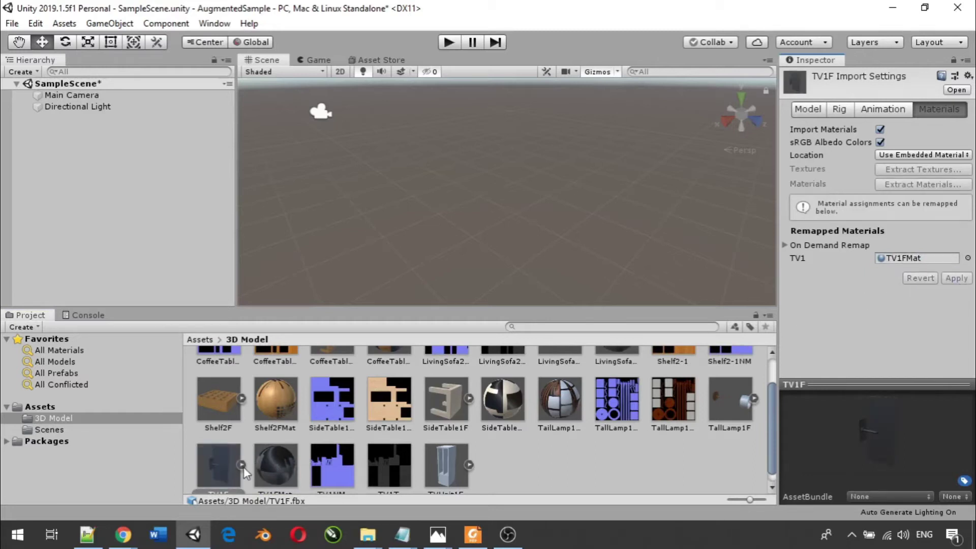
{"action": "left_click_drag", "start_coordinate": [211, 472], "coordinate": [88, 118]}
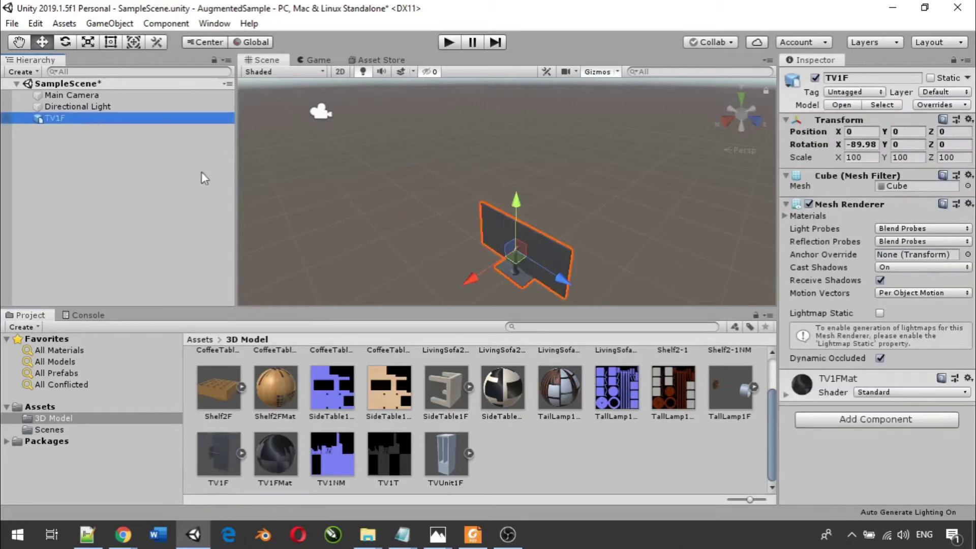
- Inspect the textured TV in the scene view, then delete TV1F from the Hierarchy
{"action": "scroll", "coordinate": [453, 248], "scroll_direction": "up", "scroll_amount": 4}
{"action": "middle_click_drag", "start_coordinate": [510, 258], "coordinate": [459, 214]}
{"action": "scroll", "coordinate": [490, 220], "scroll_direction": "up", "scroll_amount": 3}
{"action": "left_click_drag", "start_coordinate": [459, 215], "coordinate": [477, 224]}
{"action": "middle_click_drag", "start_coordinate": [482, 222], "coordinate": [482, 223]}
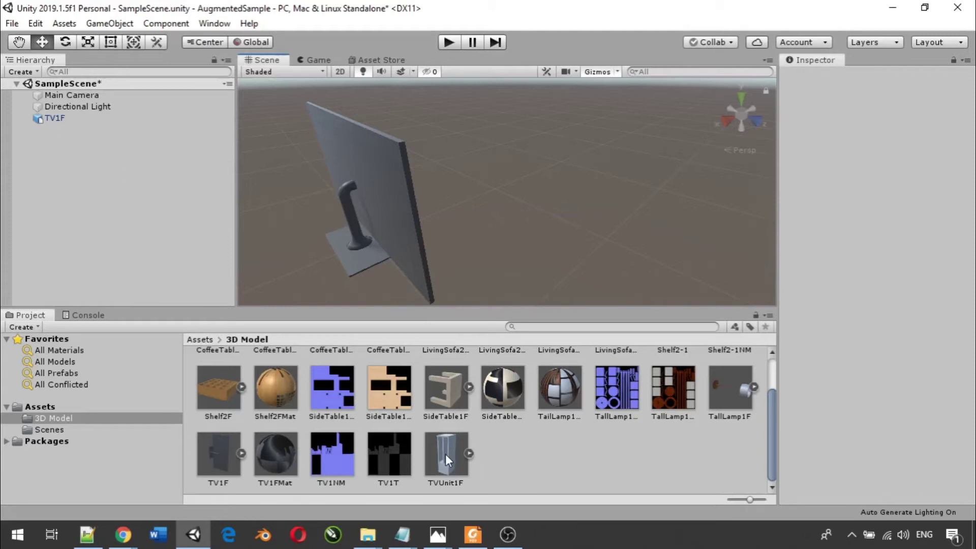
{"action": "left_click_drag", "start_coordinate": [446, 457], "coordinate": [47, 117]}
{"action": "left_click", "coordinate": [47, 117]}
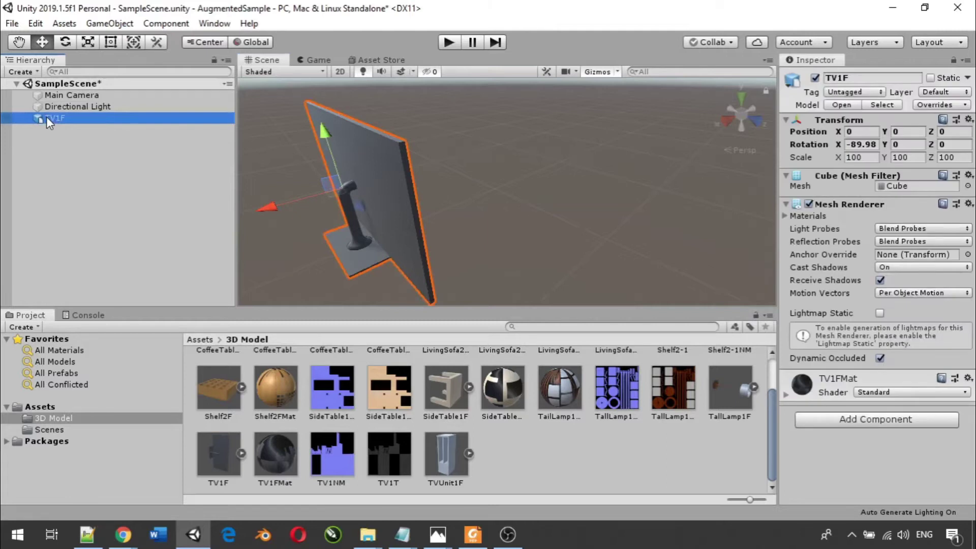
{"action": "key", "text": "Delete"}
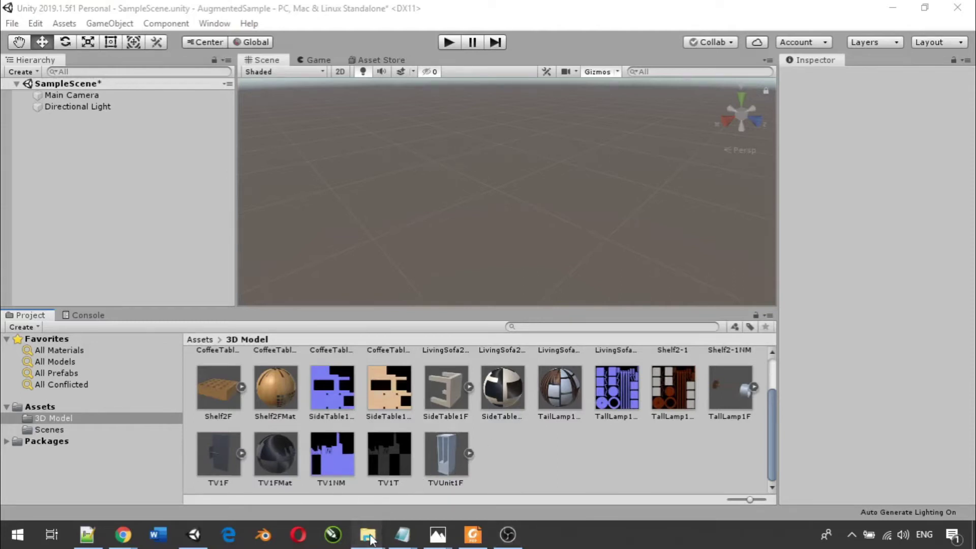
- Import TVUnit1-1NM.png and TVUnit1-1T.png from Shelf Collection > TVUnit1 into Unity's 3D Model folder
{"action": "mouse_move", "coordinate": [367, 535]}
{"action": "left_click", "coordinate": [375, 496]}
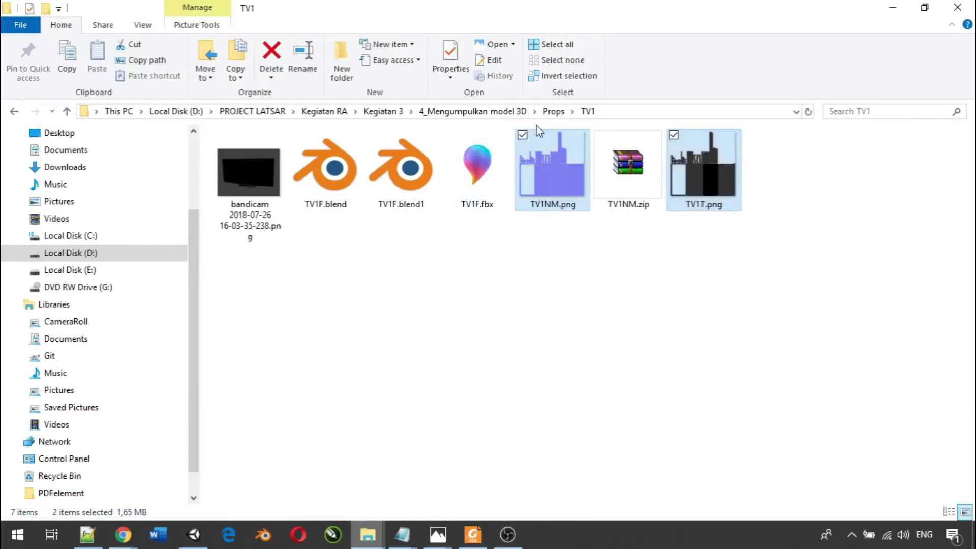
{"action": "left_click", "coordinate": [553, 111]}
{"action": "left_click", "coordinate": [501, 111]}
{"action": "left_click", "coordinate": [296, 186]}
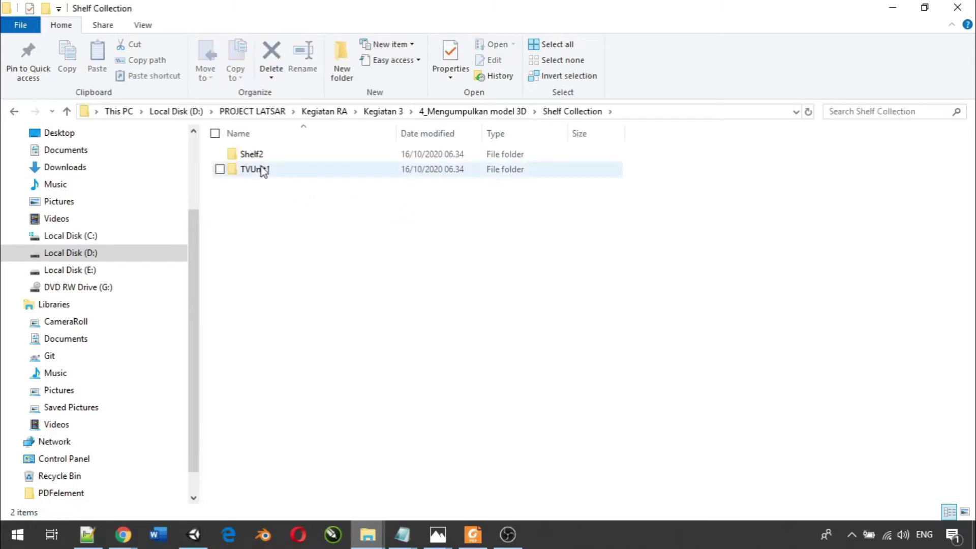
{"action": "left_click", "coordinate": [262, 169]}
{"action": "double_click", "coordinate": [262, 170]}
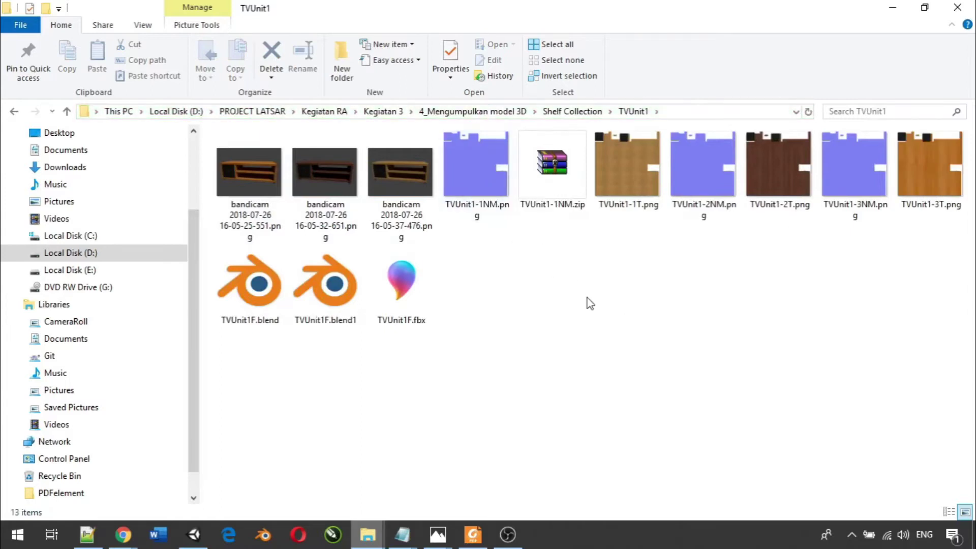
{"action": "left_click", "coordinate": [482, 177]}
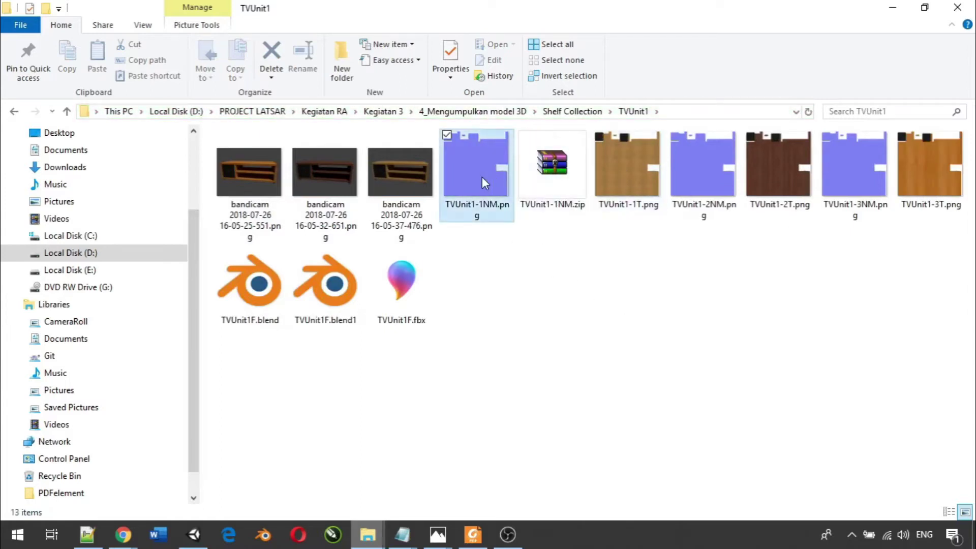
{"action": "left_click", "coordinate": [611, 175], "text": "ctrl"}
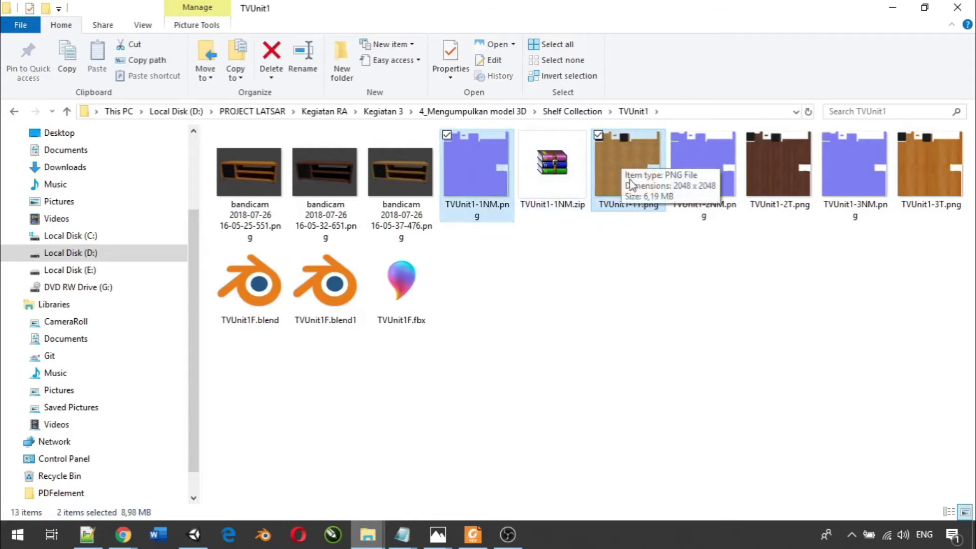
{"action": "left_click_drag", "start_coordinate": [629, 165], "coordinate": [525, 452]}
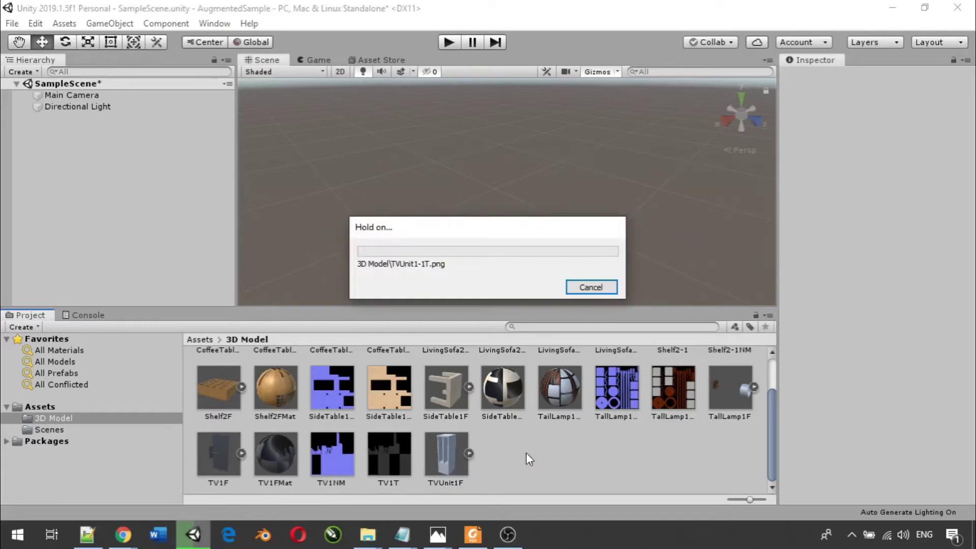
- Create a new material in the 3D Model folder named TV1UnitMat
{"action": "right_click", "coordinate": [623, 461]}
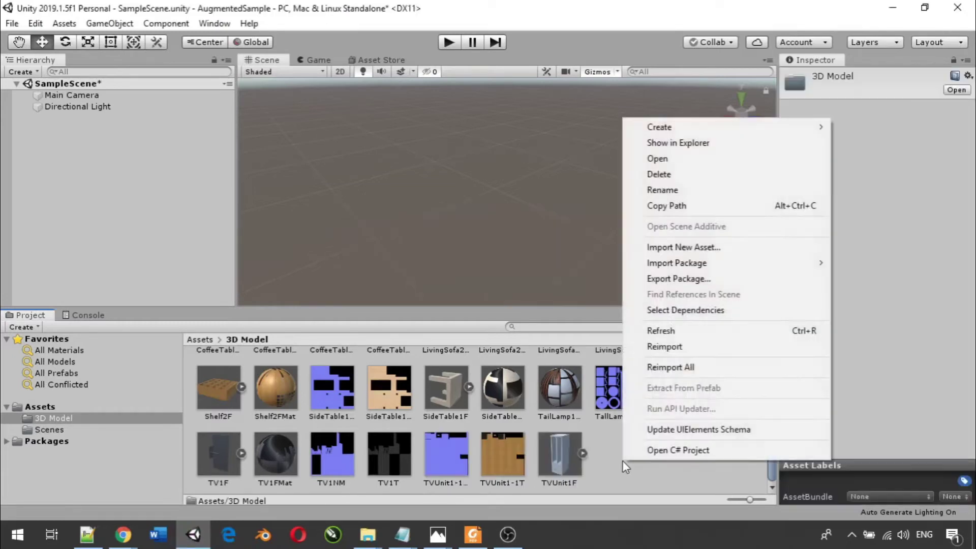
{"action": "mouse_move", "coordinate": [694, 123]}
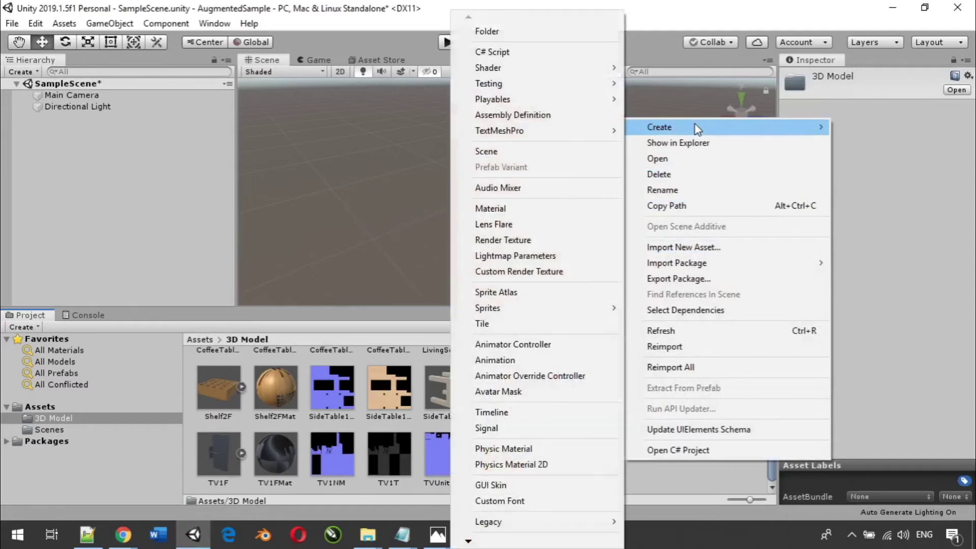
{"action": "left_click", "coordinate": [525, 209]}
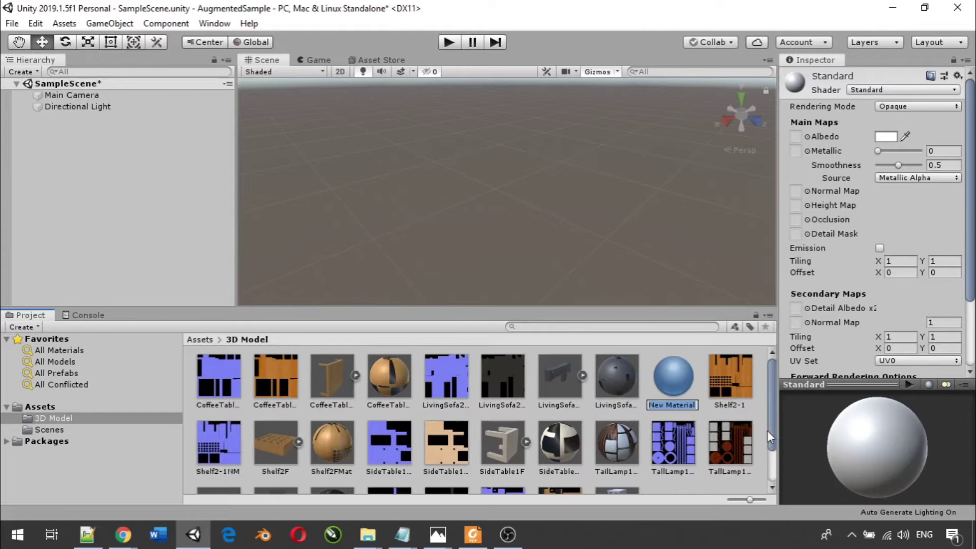
{"action": "type", "text": "TV1UnitMat"}
{"action": "key", "text": "Return"}
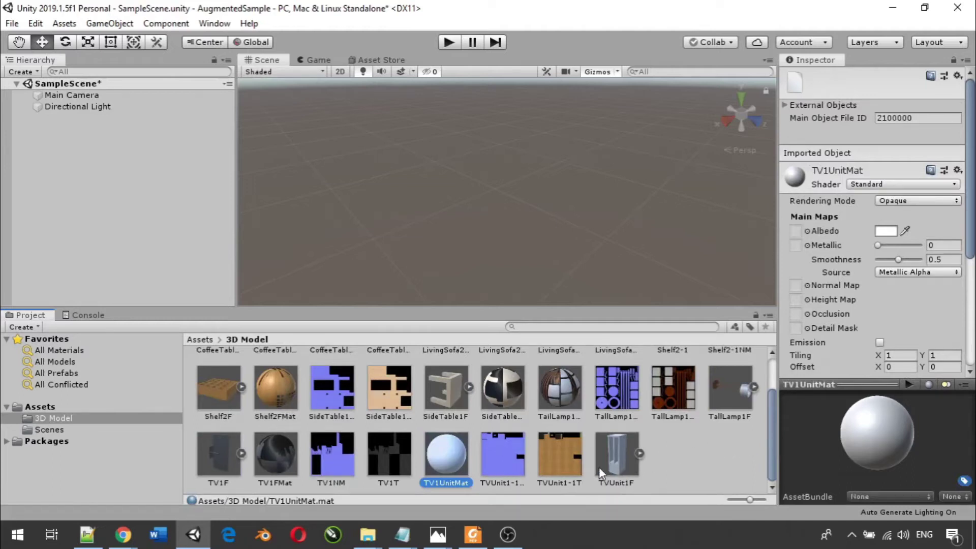
- Assign TVUnit1-1T as the material's Albedo and TVUnit1-1NM as its Normal Map
{"action": "left_click_drag", "start_coordinate": [566, 454], "coordinate": [799, 226]}
{"action": "left_click_drag", "start_coordinate": [510, 452], "coordinate": [806, 288]}
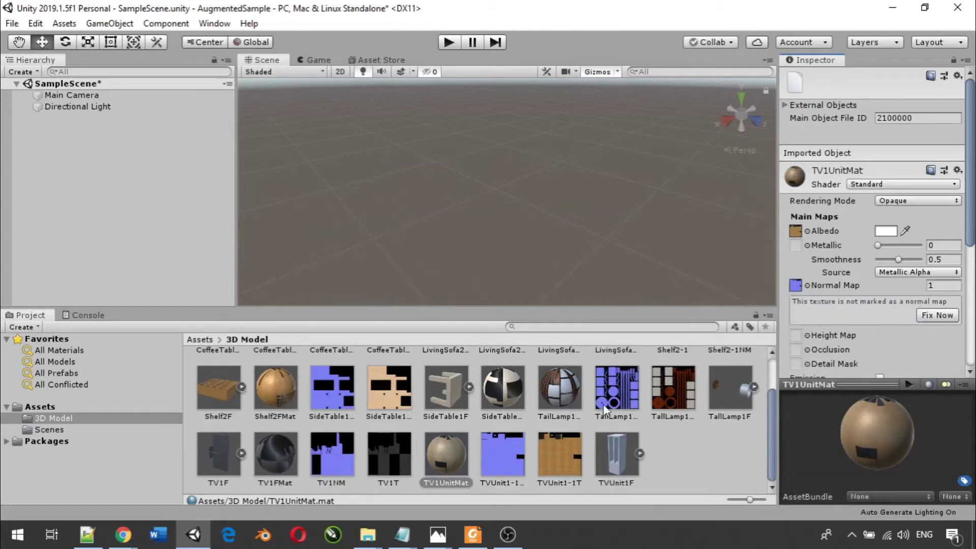
{"action": "left_click", "coordinate": [618, 450]}
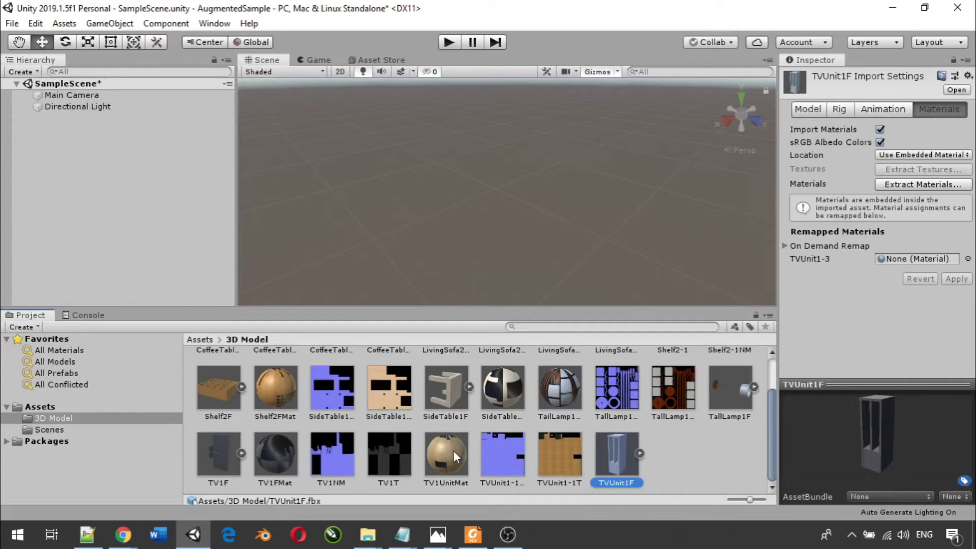
- Remap TVUnit1F's TVUnit1-3 material slot to TV1UnitMat, apply, and place the model in the scene
{"action": "left_click_drag", "start_coordinate": [446, 454], "coordinate": [898, 260]}
{"action": "left_click", "coordinate": [955, 279]}
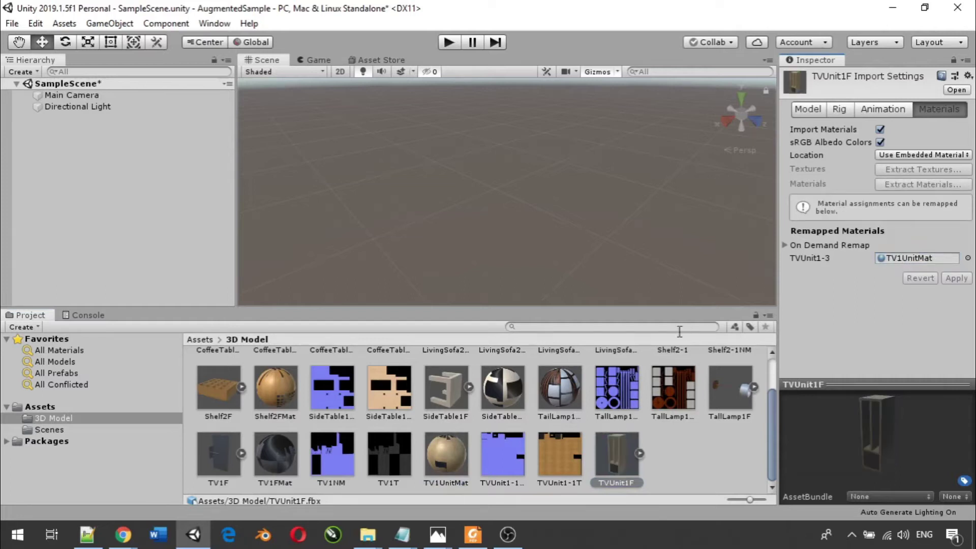
{"action": "left_click_drag", "start_coordinate": [612, 449], "coordinate": [191, 171]}
{"action": "left_click_drag", "start_coordinate": [116, 142], "coordinate": [117, 142]}
- Frame the textured TV unit to check it, then delete it from the scene
{"action": "key", "text": "f"}
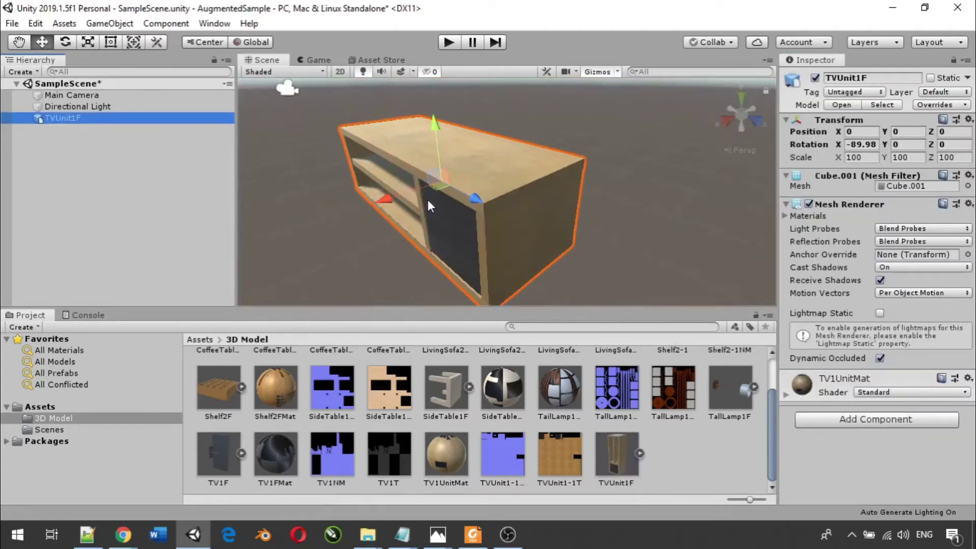
{"action": "scroll", "coordinate": [428, 199], "scroll_direction": "down", "scroll_amount": 10}
{"action": "scroll", "coordinate": [428, 200], "scroll_direction": "up", "scroll_amount": 1}
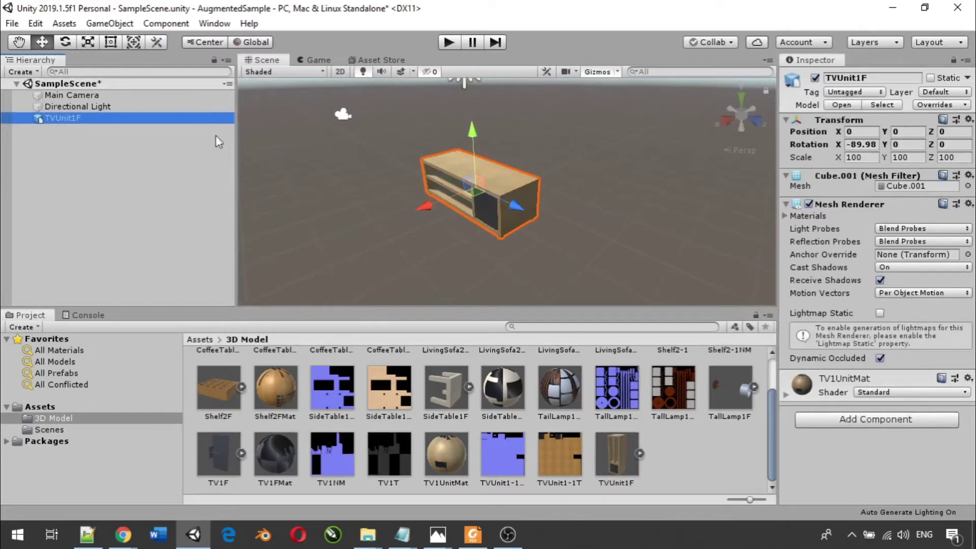
{"action": "left_click", "coordinate": [101, 148]}
{"action": "left_click", "coordinate": [72, 120]}
{"action": "key", "text": "Delete"}
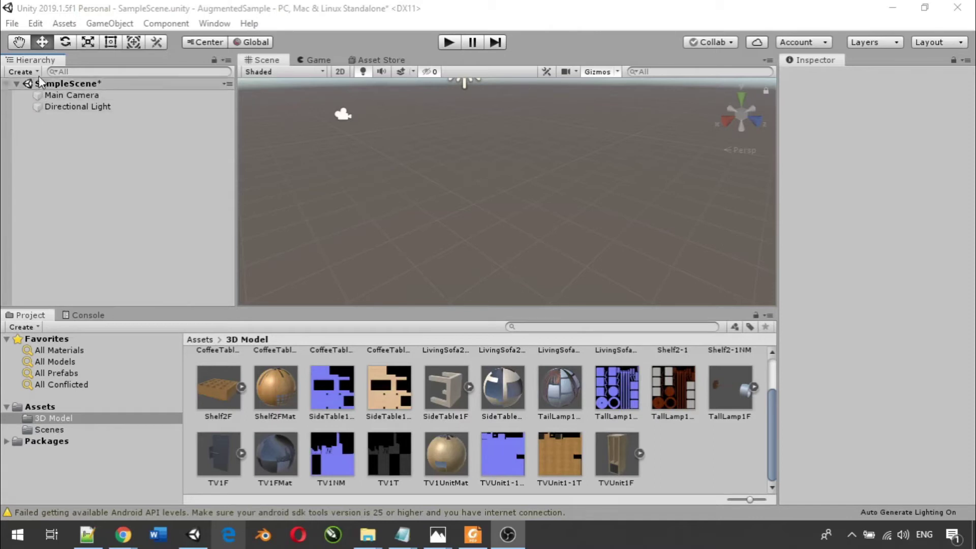
- Switch the build platform from PC, Mac & Linux Standalone to Android in Build Settings
{"action": "left_click", "coordinate": [11, 24]}
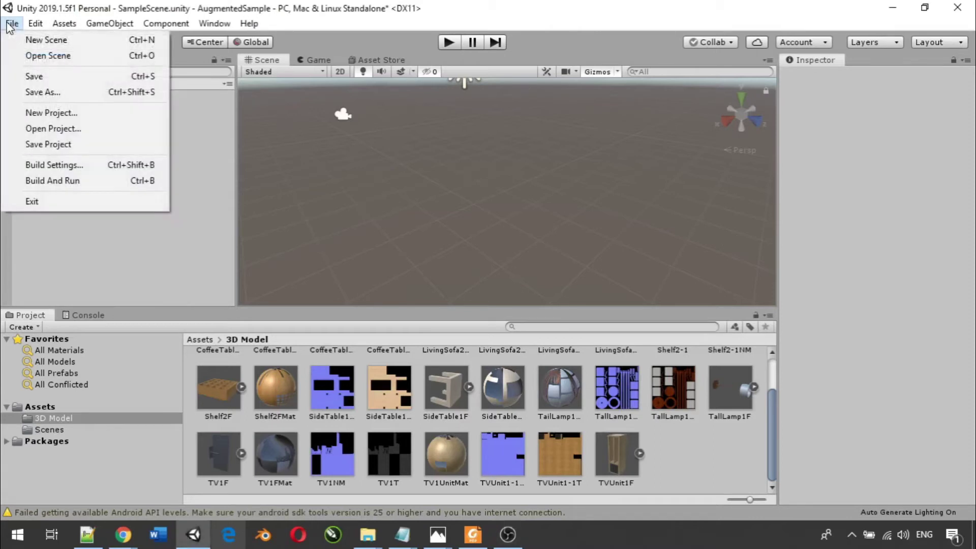
{"action": "left_click", "coordinate": [68, 166]}
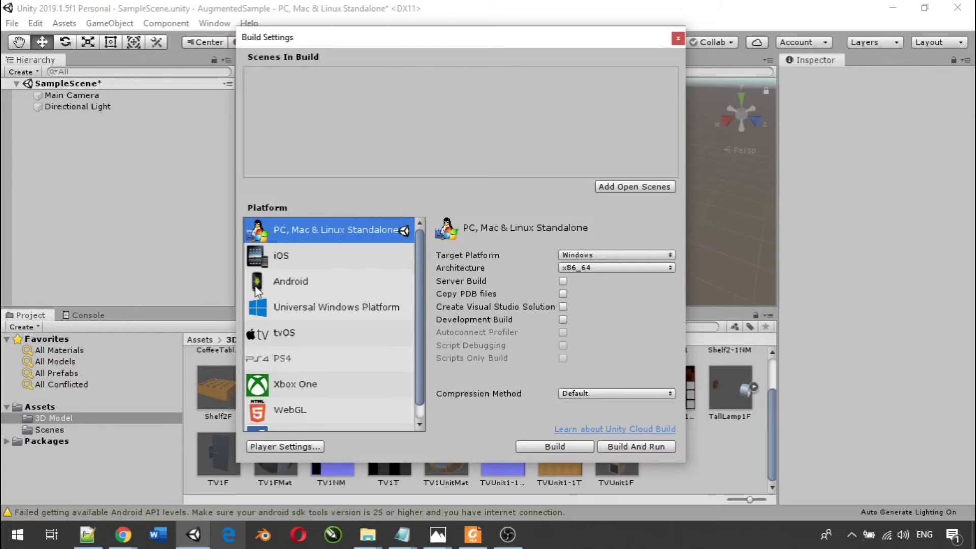
{"action": "left_click", "coordinate": [291, 283]}
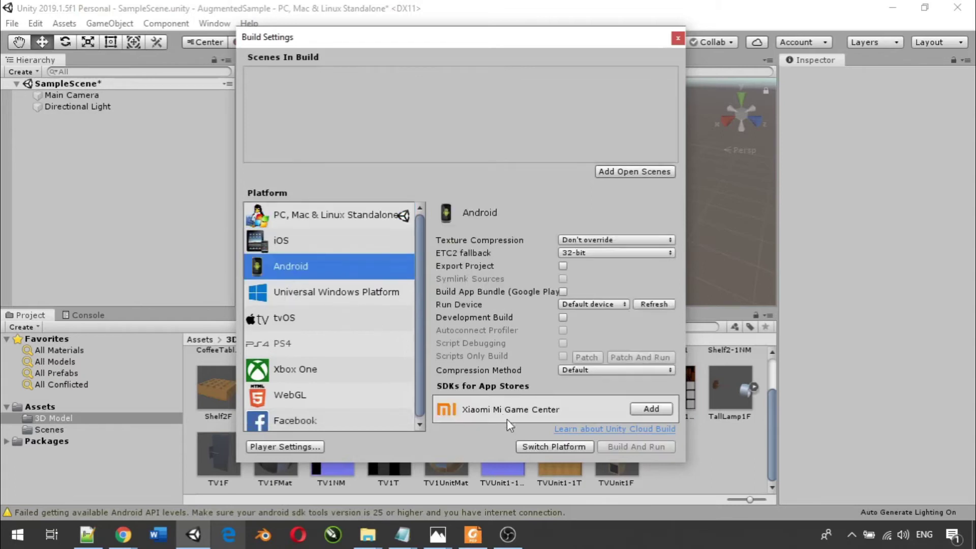
{"action": "left_click", "coordinate": [540, 448]}
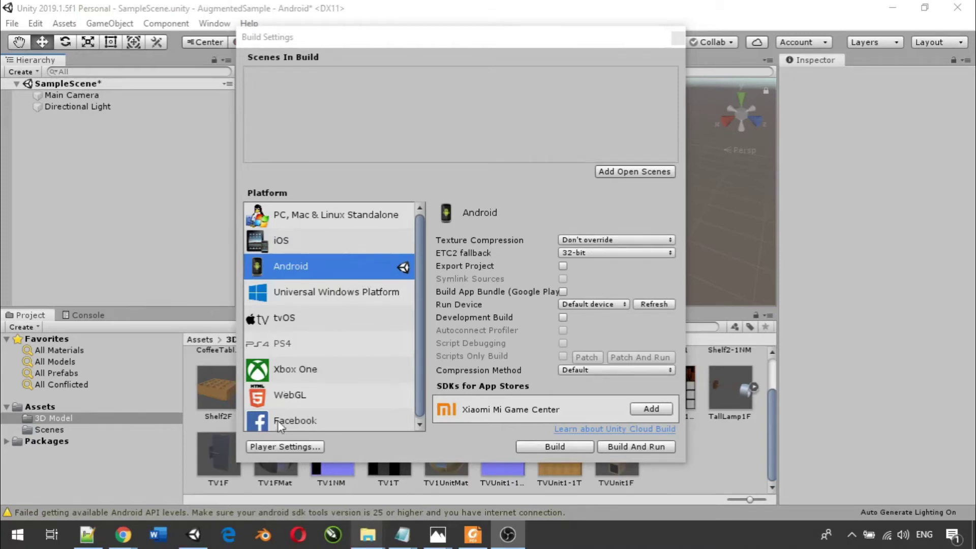
{"action": "left_click", "coordinate": [270, 446]}
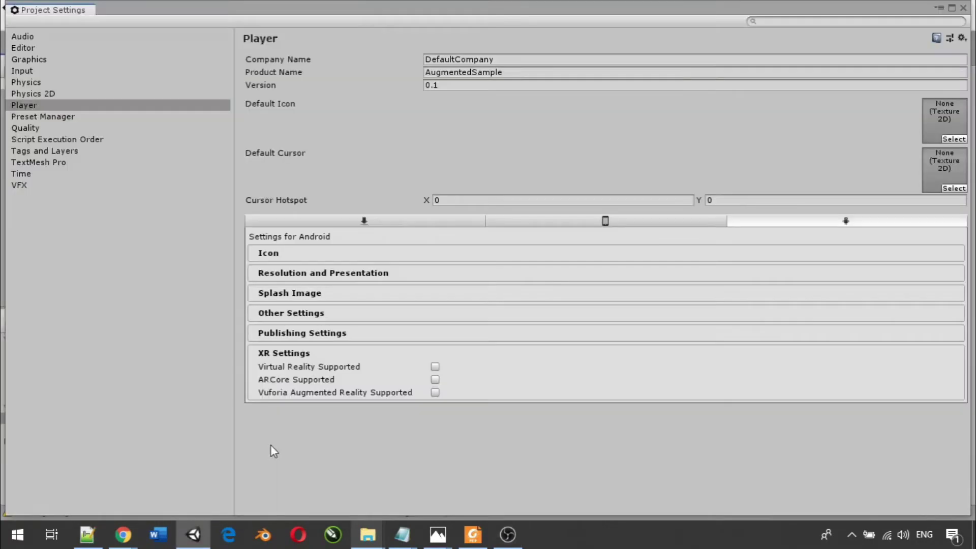
- Tick Vuforia Augmented Reality Supported under the Android player's XR Settings
{"action": "left_click", "coordinate": [283, 355]}
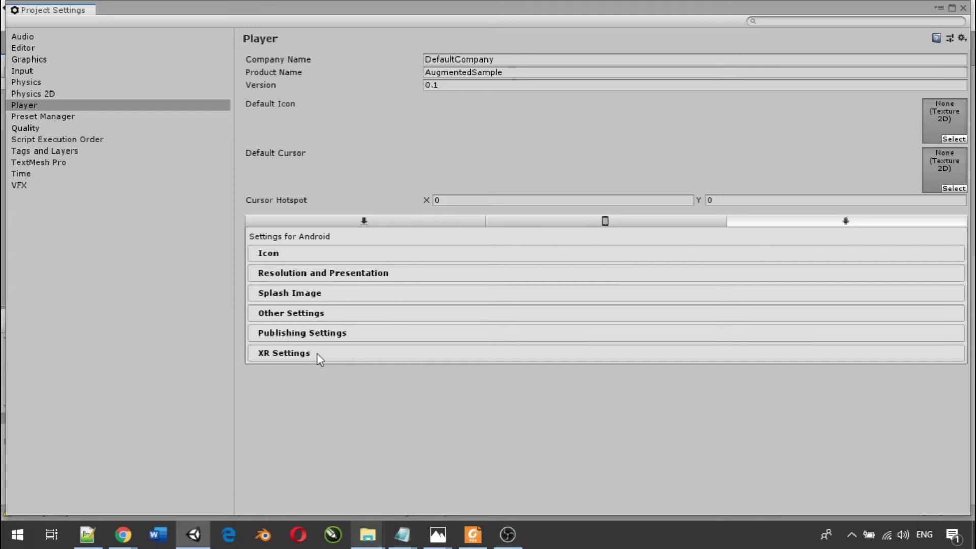
{"action": "left_click", "coordinate": [284, 354]}
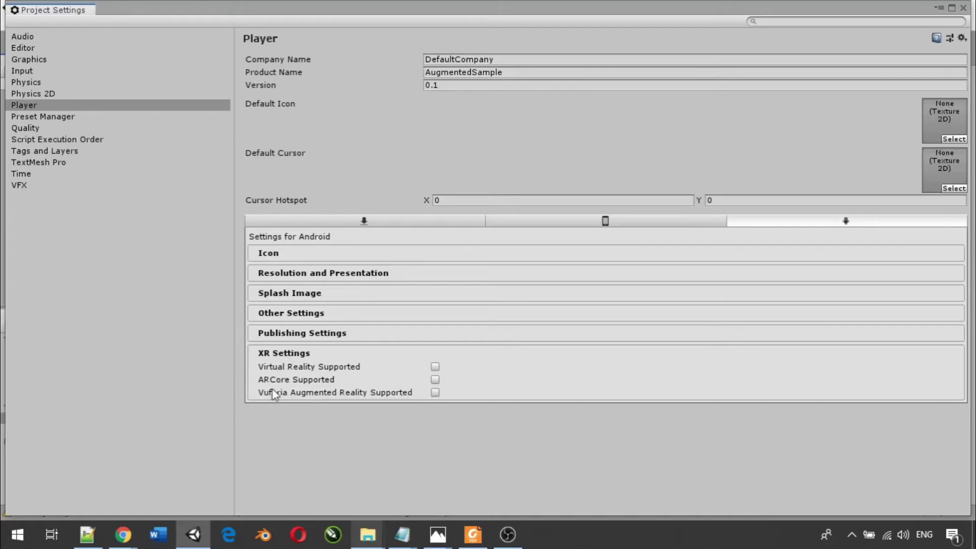
{"action": "left_click", "coordinate": [435, 392]}
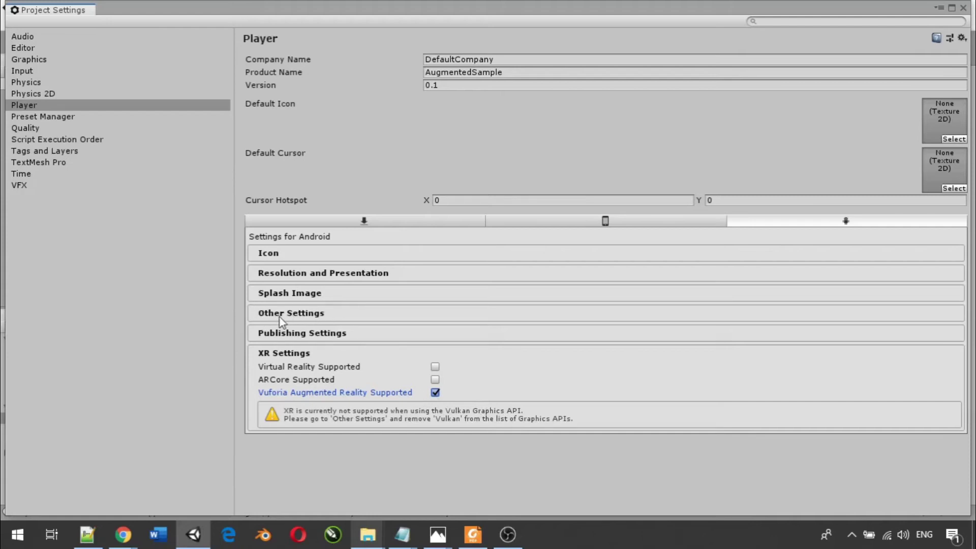
{"action": "left_click", "coordinate": [279, 312]}
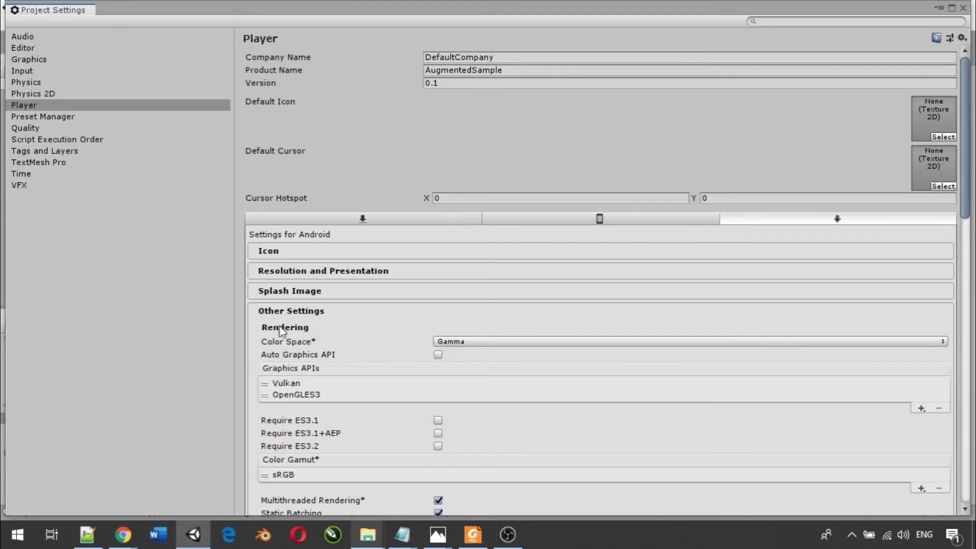
- Remove Vulkan so OpenGLES3 is the only Android graphics API
{"action": "left_click", "coordinate": [281, 384]}
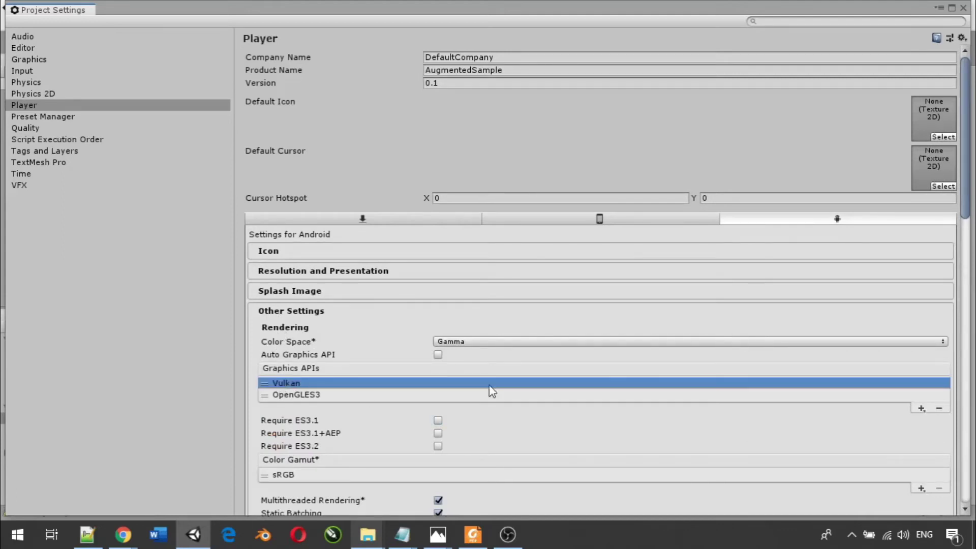
{"action": "left_click", "coordinate": [939, 408]}
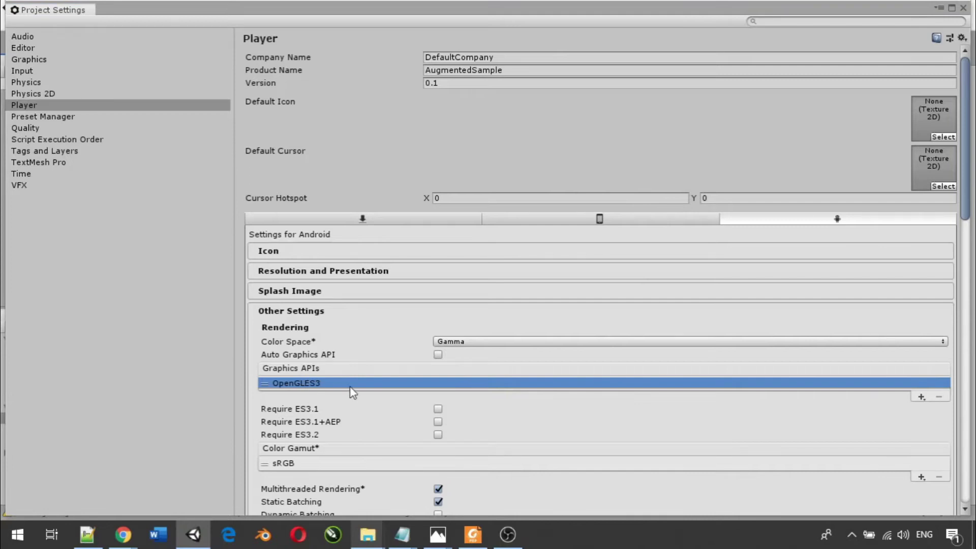
{"action": "scroll", "coordinate": [350, 387], "scroll_direction": "down", "scroll_amount": 3}
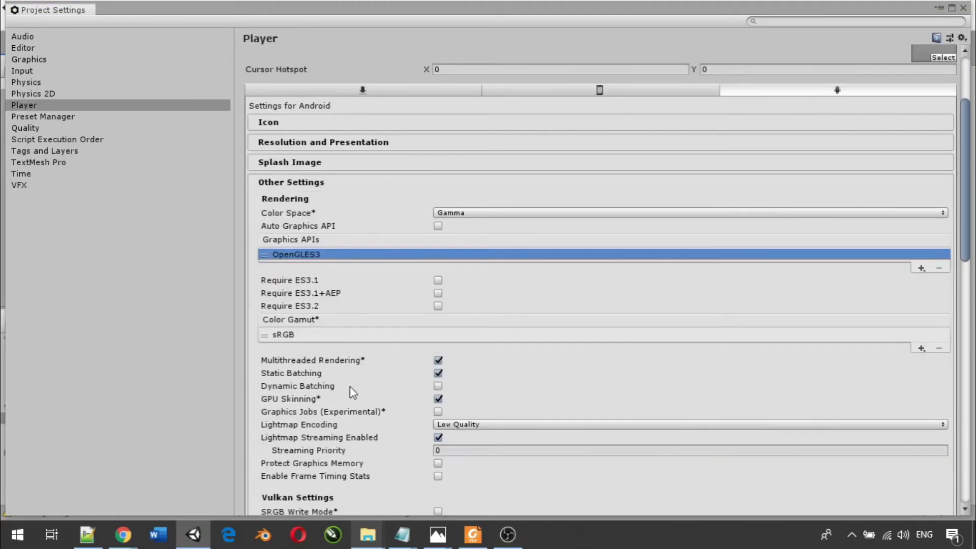
{"action": "scroll", "coordinate": [349, 387], "scroll_direction": "down", "scroll_amount": 4}
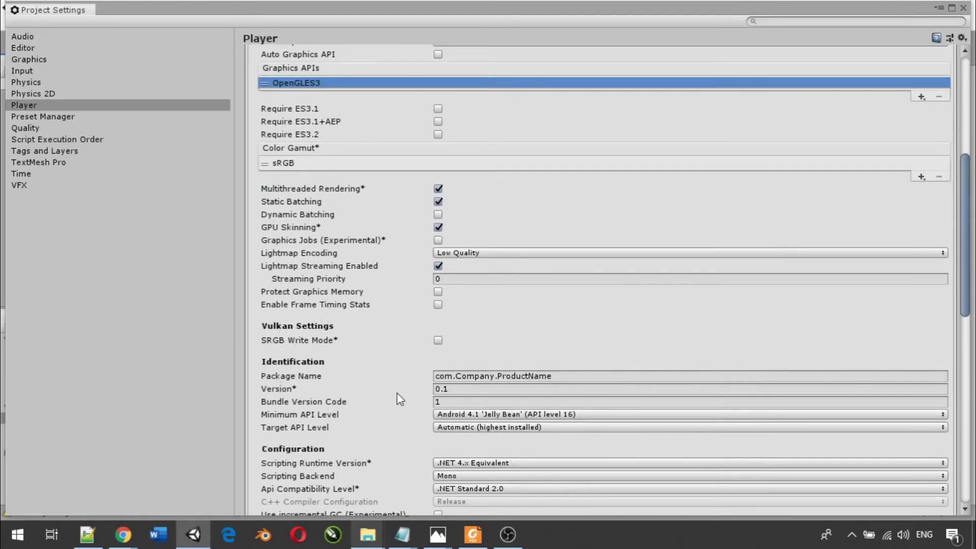
- Change the Android package name to com.com.samplear
{"action": "double_click", "coordinate": [470, 376]}
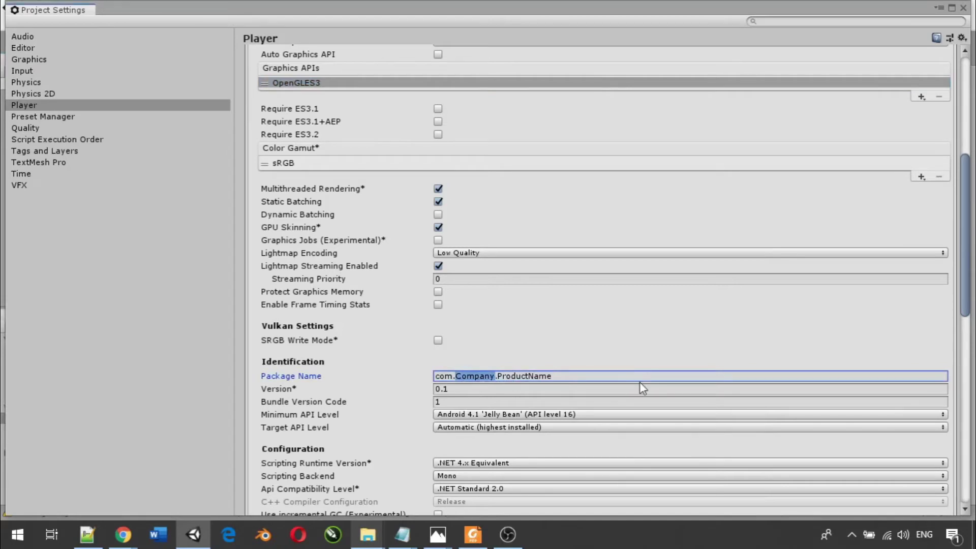
{"action": "type", "text": "com"}
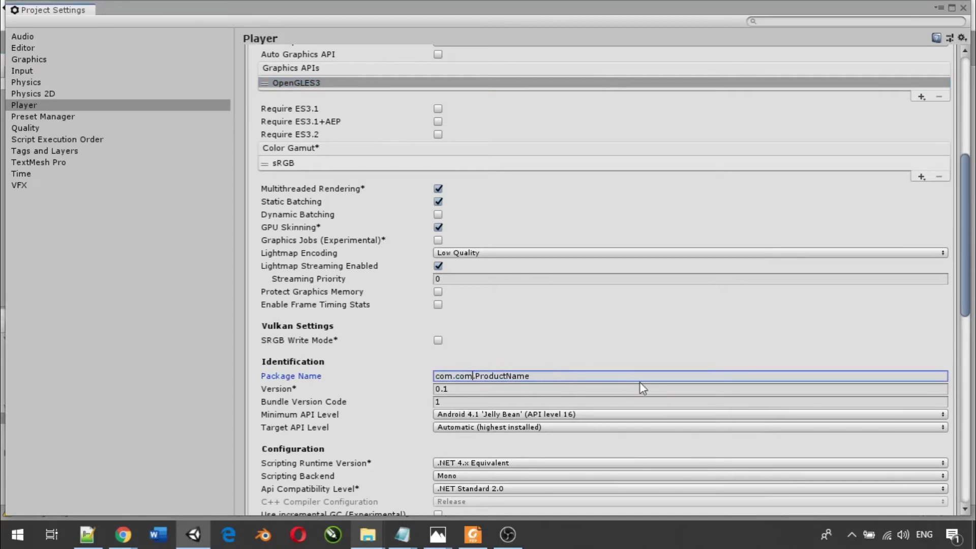
{"action": "double_click", "coordinate": [490, 374]}
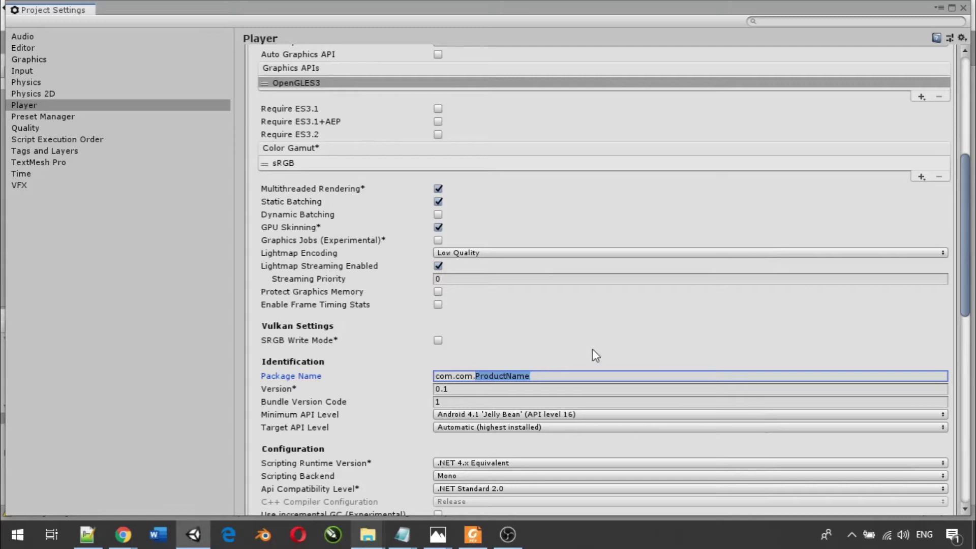
{"action": "type", "text": "s"}
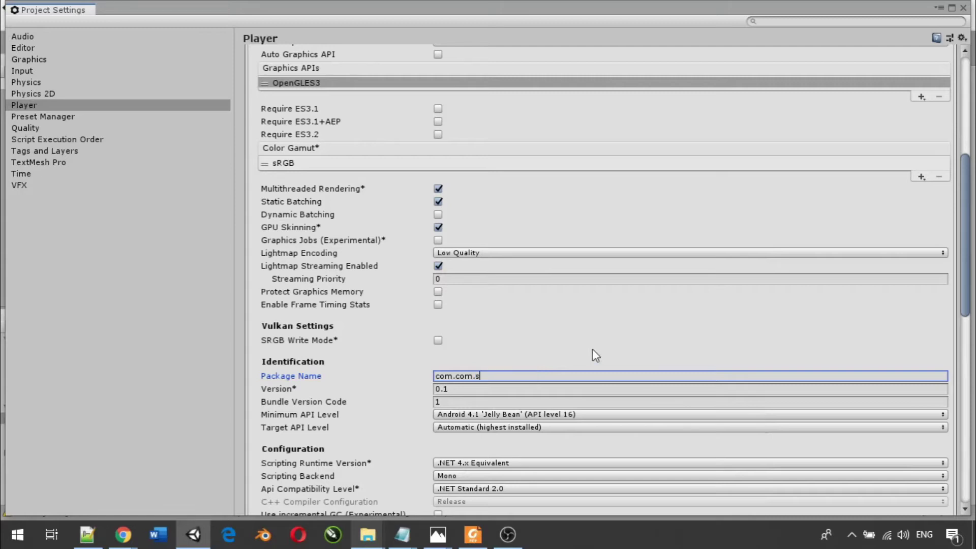
{"action": "type", "text": "amplear"}
{"action": "scroll", "coordinate": [563, 379], "scroll_direction": "down", "scroll_amount": 6}
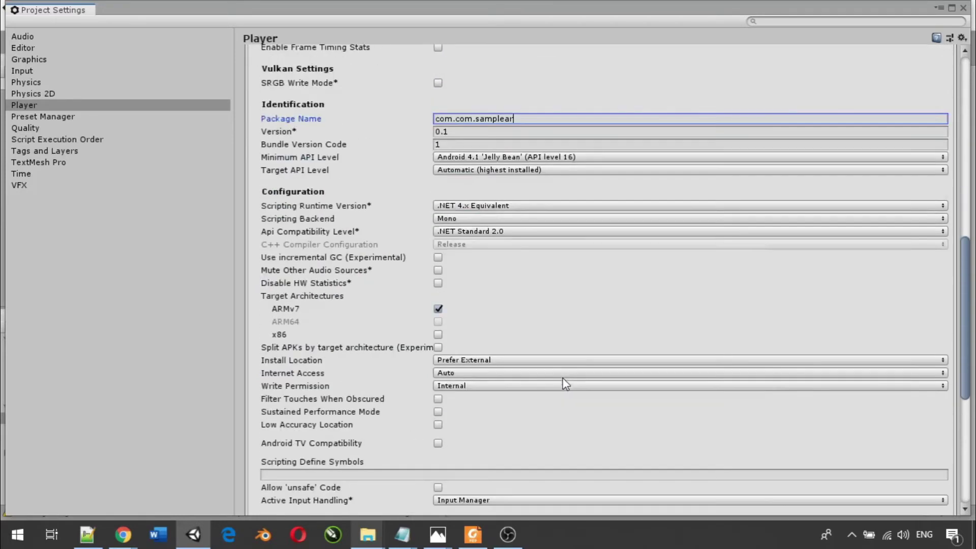
{"action": "scroll", "coordinate": [566, 384], "scroll_direction": "down", "scroll_amount": 7}
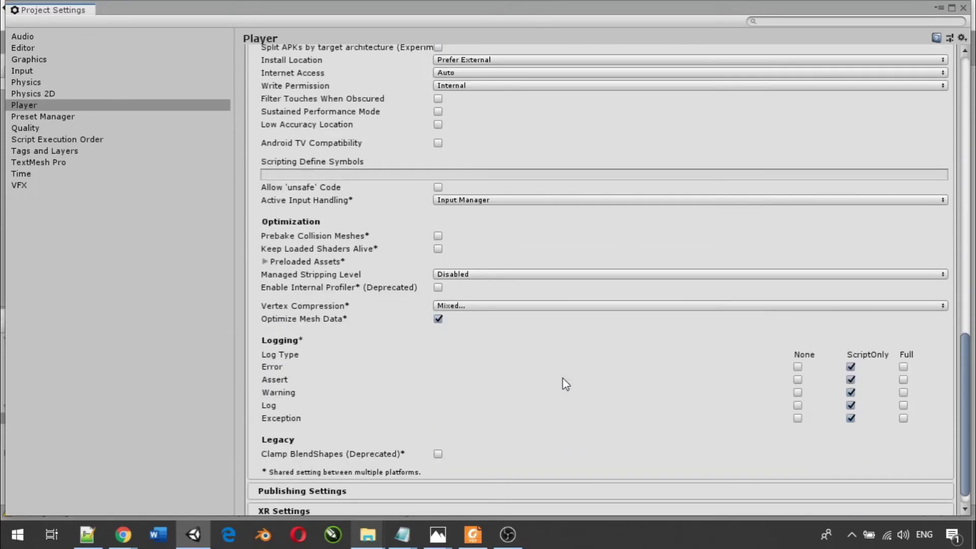
{"action": "scroll", "coordinate": [565, 383], "scroll_direction": "down", "scroll_amount": 1}
{"action": "scroll", "coordinate": [566, 384], "scroll_direction": "up", "scroll_amount": 20}
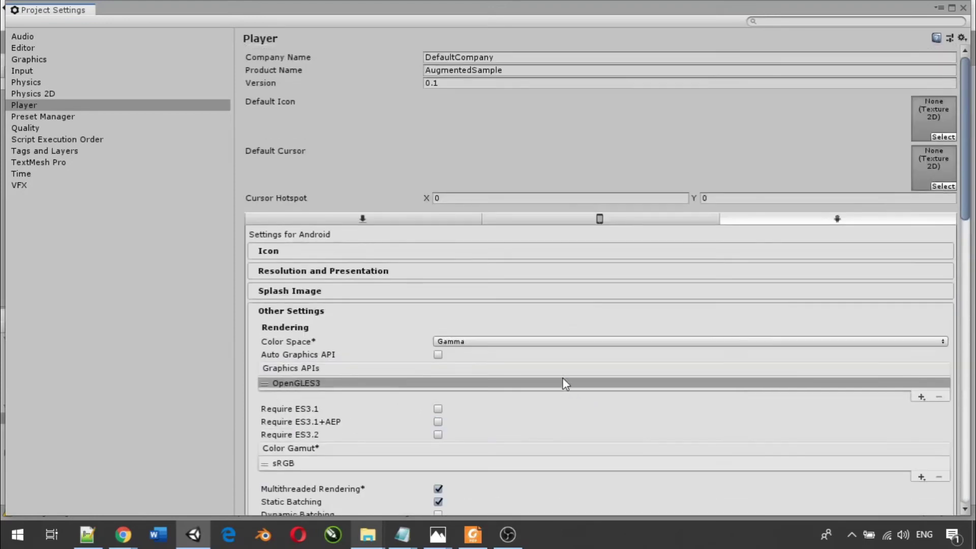
{"action": "left_click", "coordinate": [963, 8]}
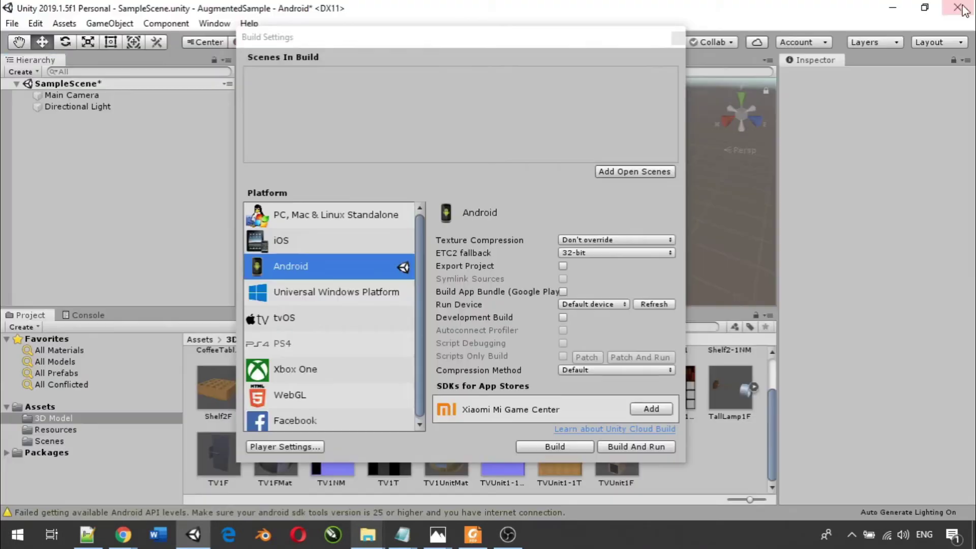
- Close the Build Settings window, leaving the project set to Android
{"action": "left_click", "coordinate": [676, 39]}
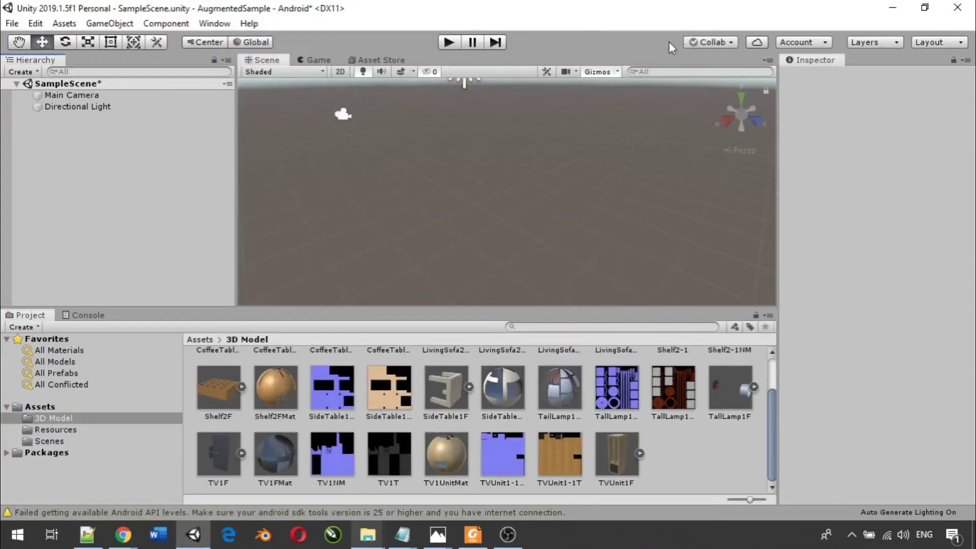
{"action": "left_click", "coordinate": [508, 535]}
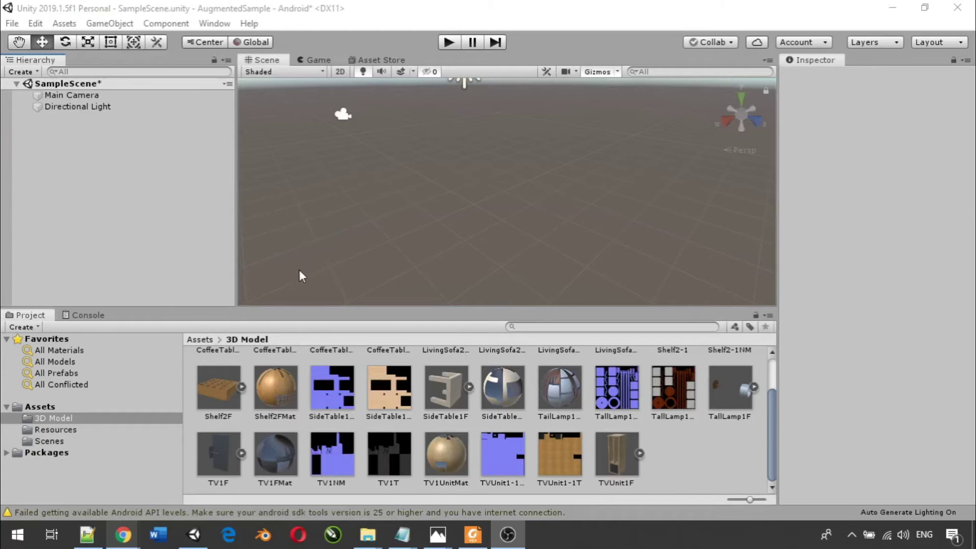
- Go to the Vuforia Developer Portal login page in Chrome
{"action": "mouse_move", "coordinate": [123, 535]}
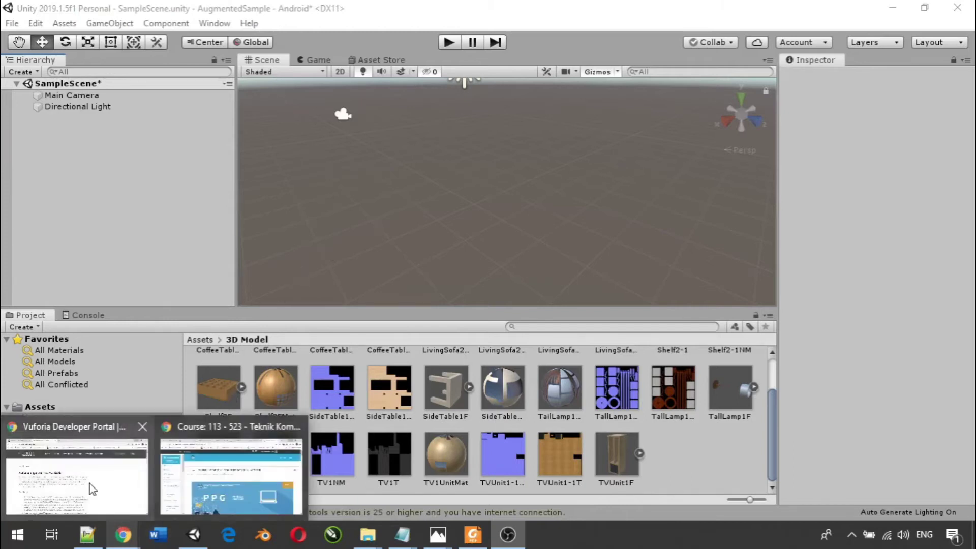
{"action": "left_click", "coordinate": [90, 483]}
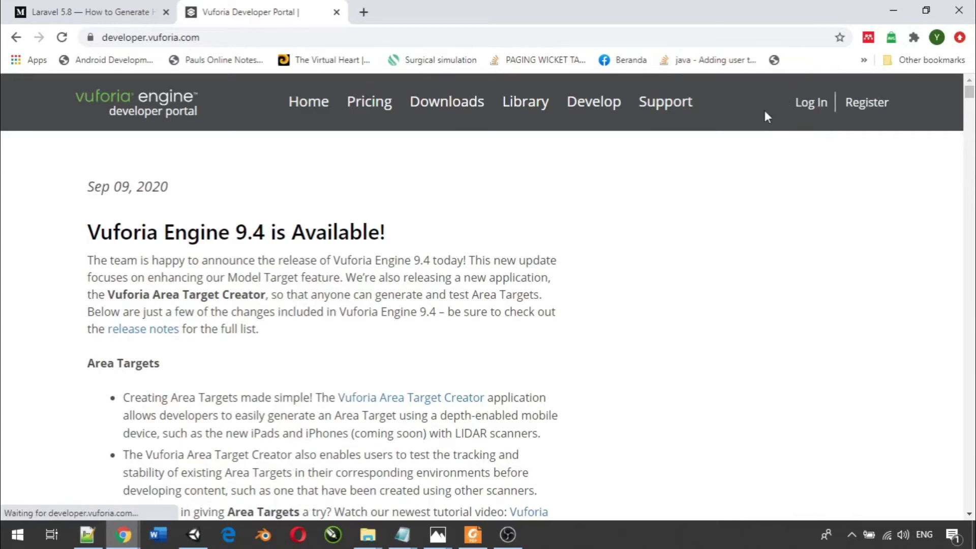
{"action": "left_click", "coordinate": [809, 104]}
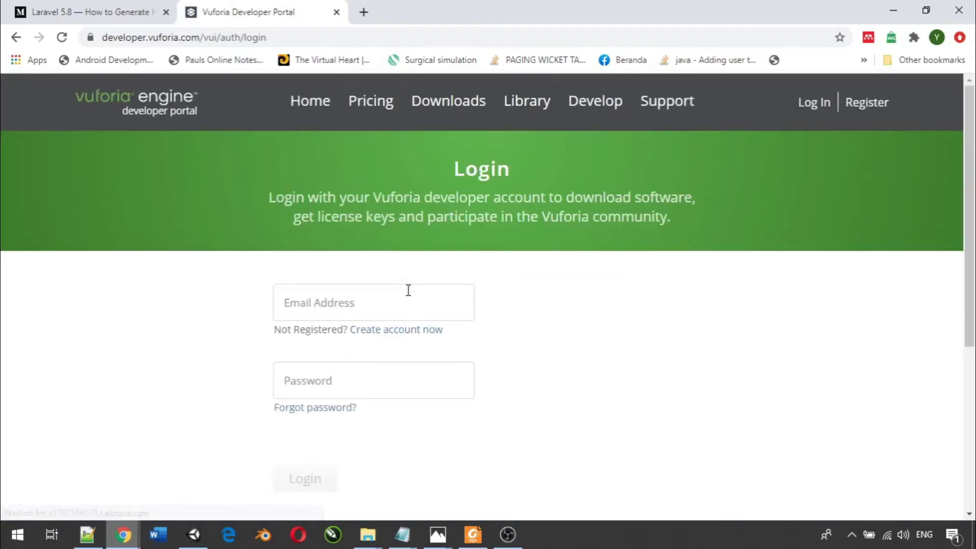
- Enter the account e-mail and password and submit the login
{"action": "left_click", "coordinate": [408, 290]}
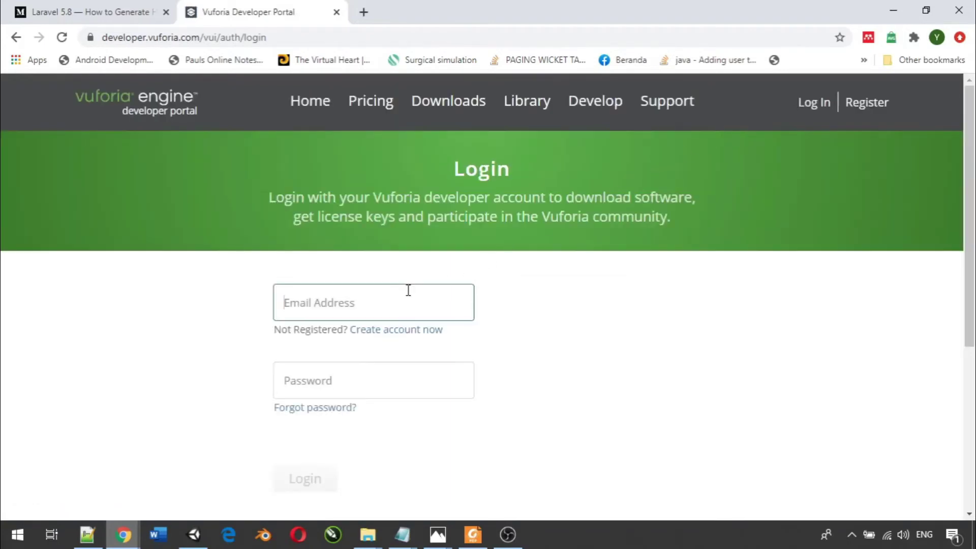
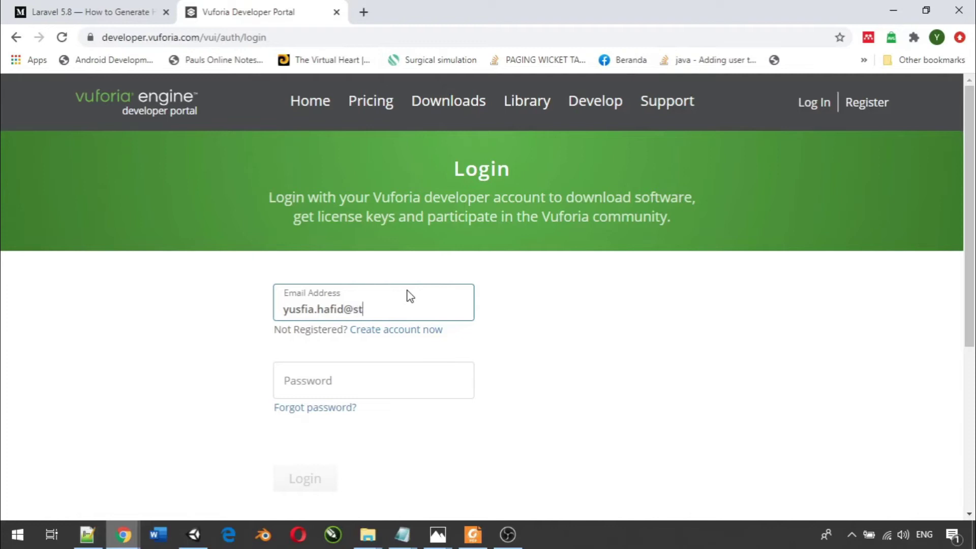
{"action": "key", "text": "Tab"}
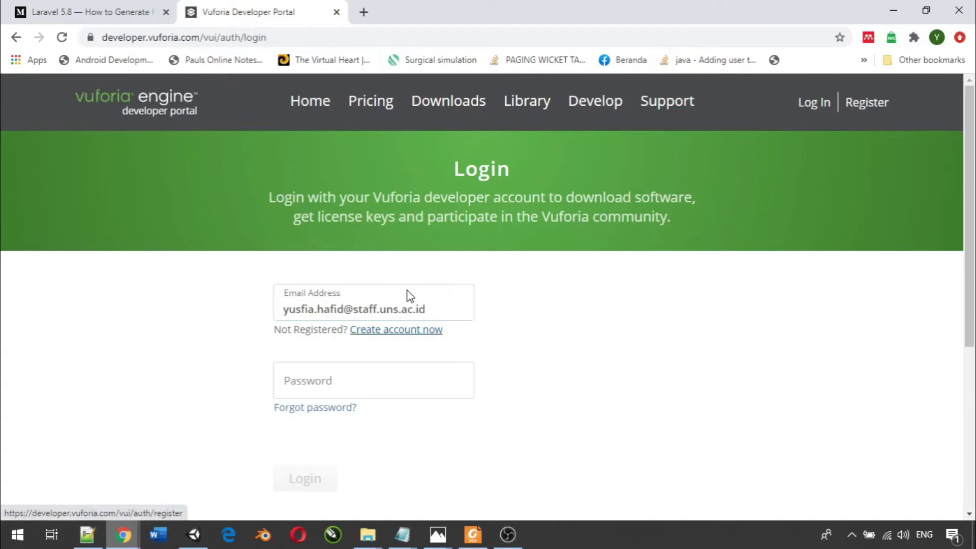
{"action": "left_click", "coordinate": [368, 379]}
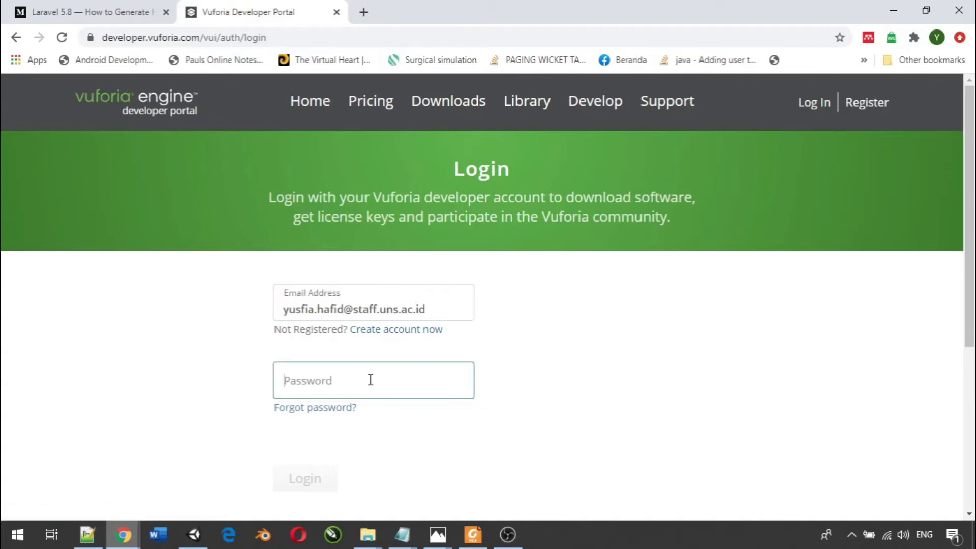
{"action": "type", "text": "•••••••••"}
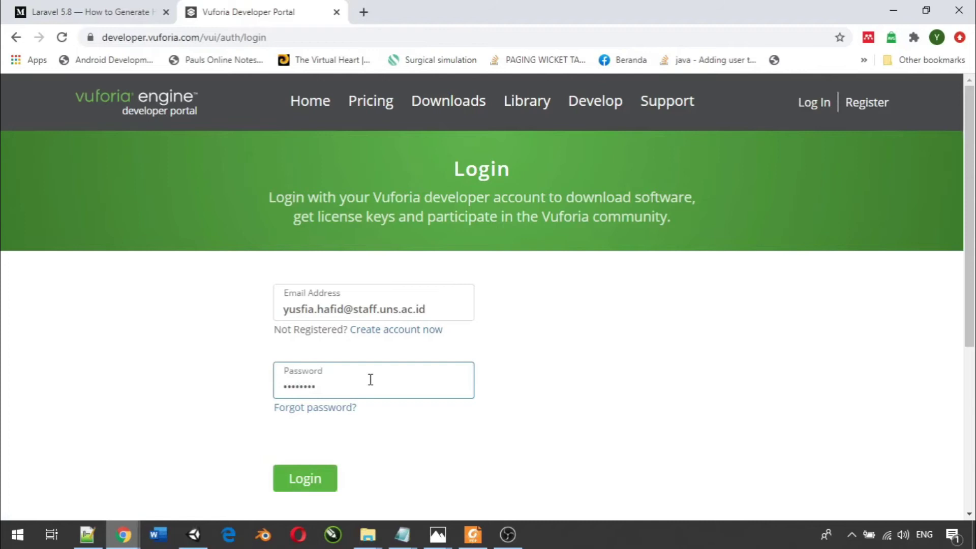
{"action": "left_click", "coordinate": [322, 476]}
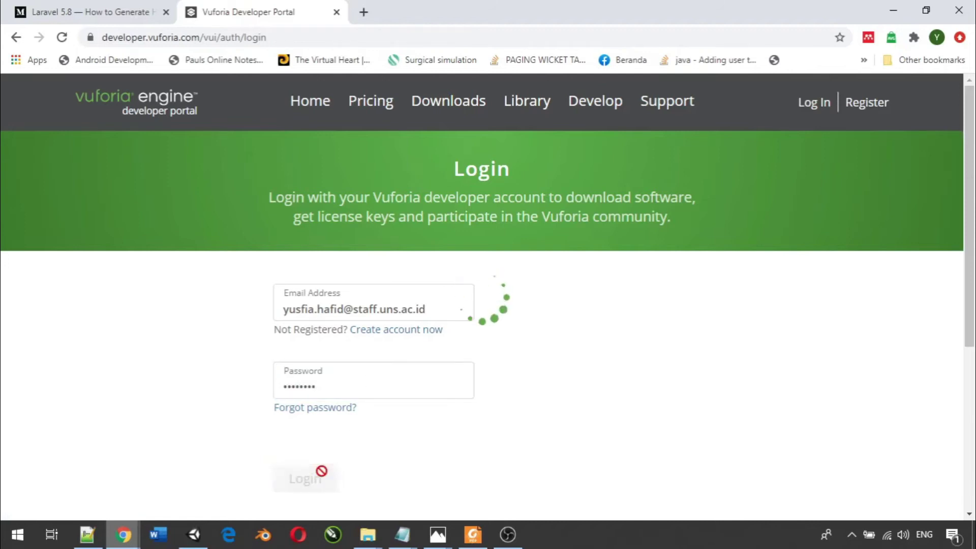
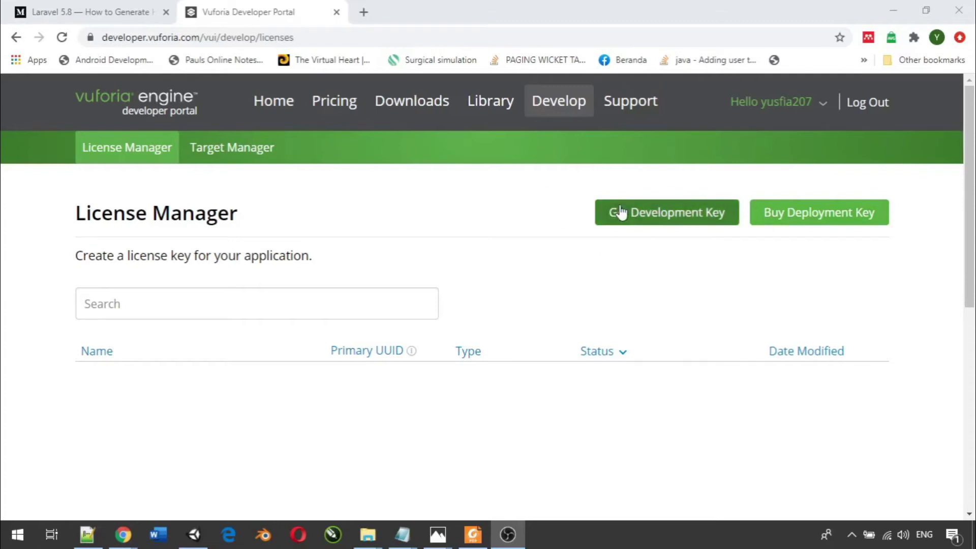
- Create a free development license key named SAMPLE_AR, accepting the developer agreement
{"action": "left_click", "coordinate": [637, 213]}
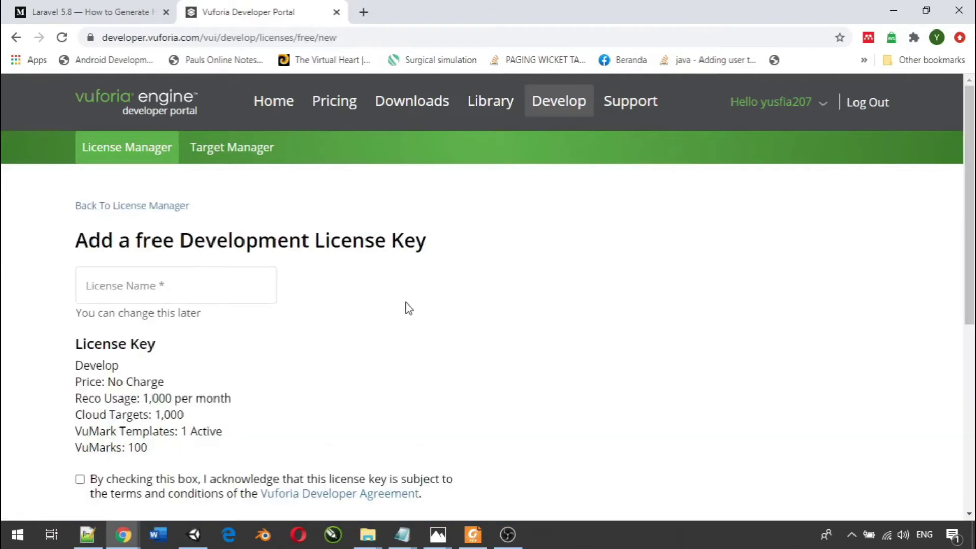
{"action": "scroll", "coordinate": [408, 308], "scroll_direction": "down", "scroll_amount": 2}
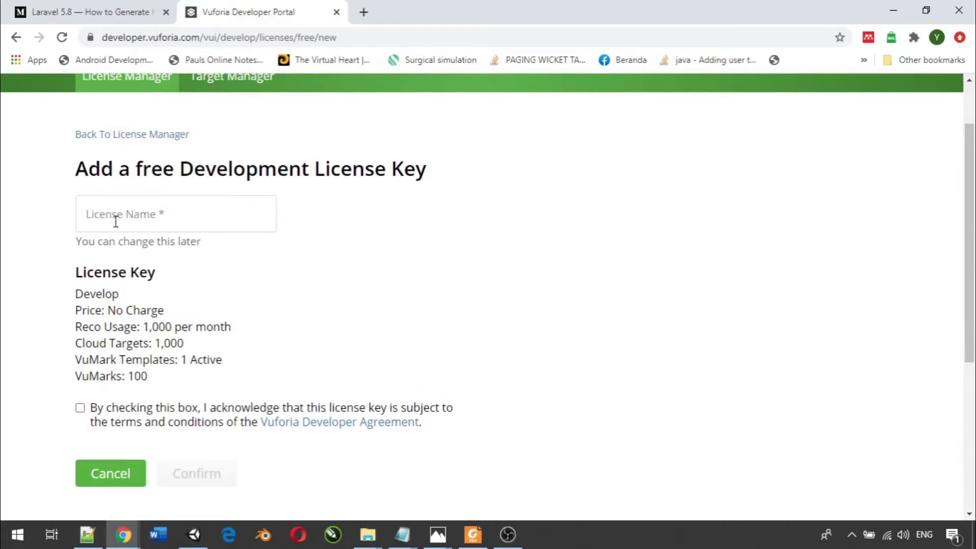
{"action": "left_click", "coordinate": [132, 215]}
{"action": "type", "text": "SAMPLE_AR"}
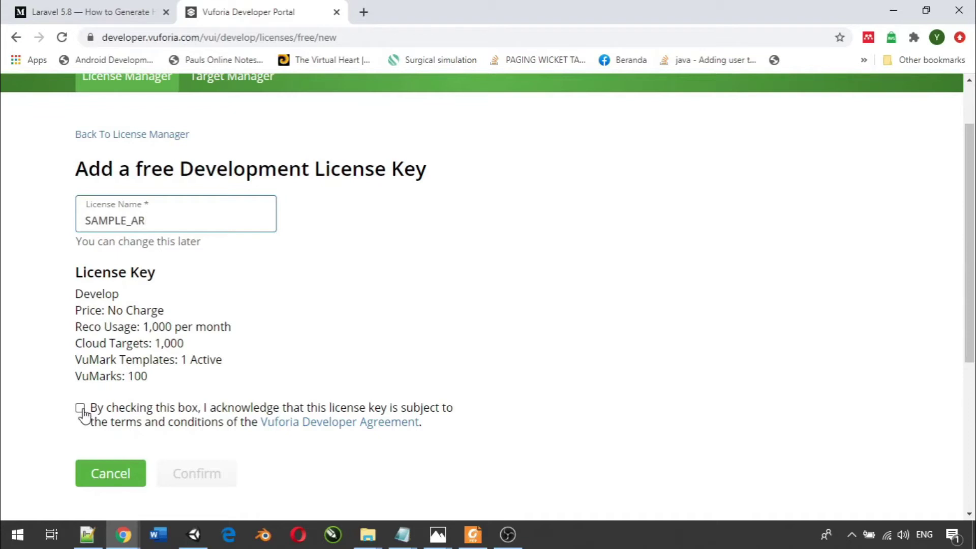
{"action": "left_click", "coordinate": [81, 410]}
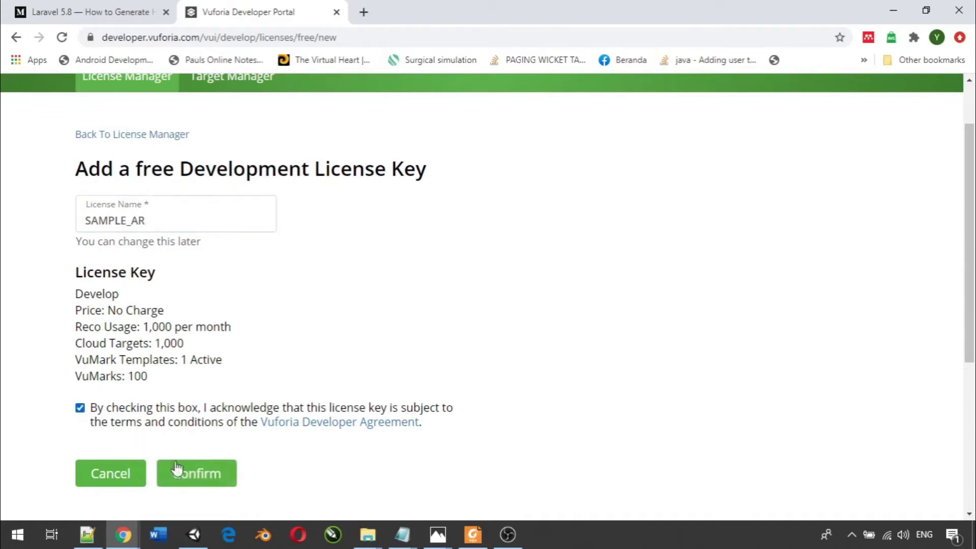
{"action": "left_click", "coordinate": [191, 480]}
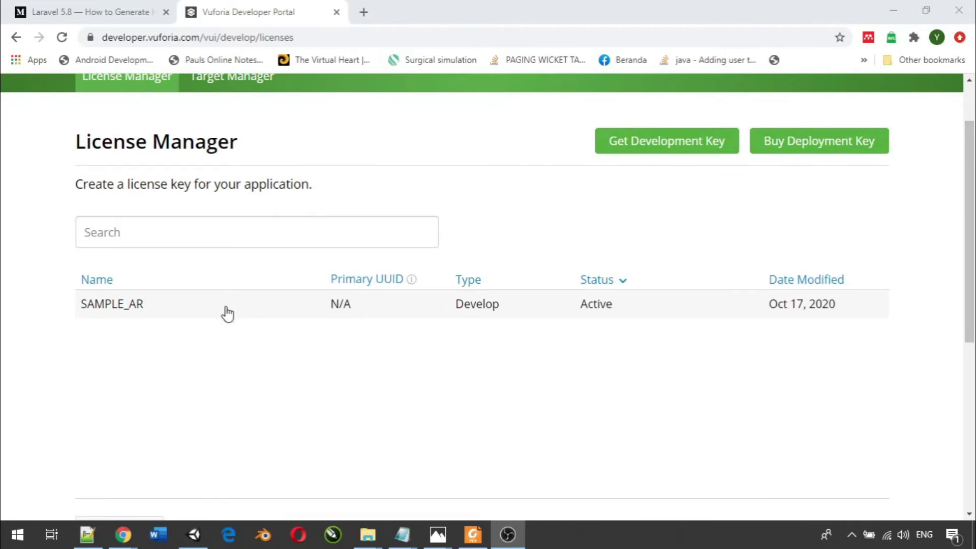
{"action": "scroll", "coordinate": [228, 314], "scroll_direction": "up", "scroll_amount": 2}
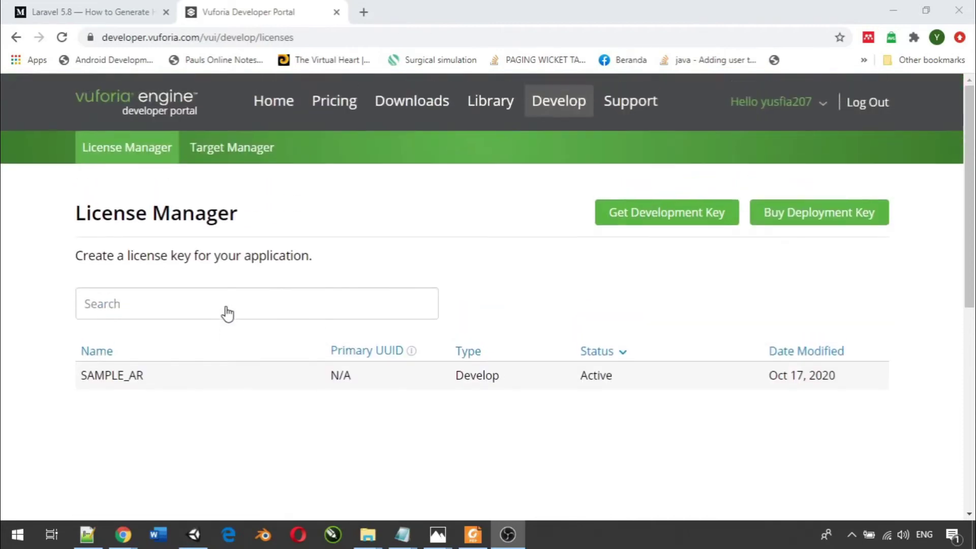
{"action": "left_click", "coordinate": [228, 153]}
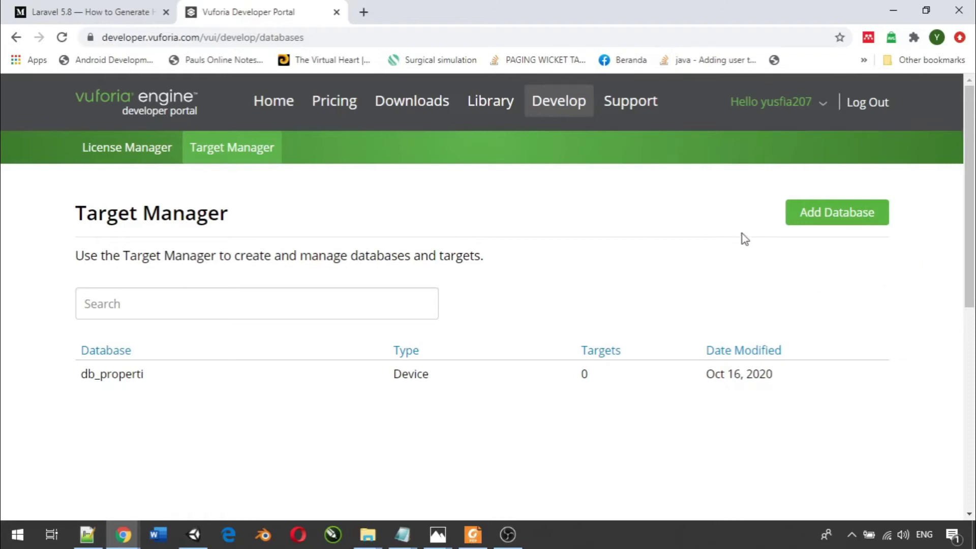
- Create a Device database named sample_db and open it
{"action": "left_click", "coordinate": [835, 229]}
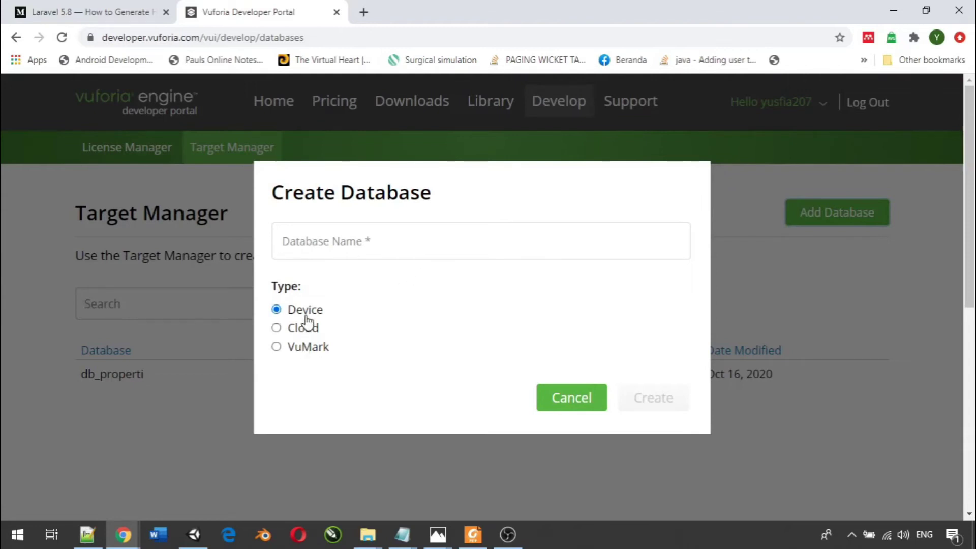
{"action": "left_click", "coordinate": [354, 244]}
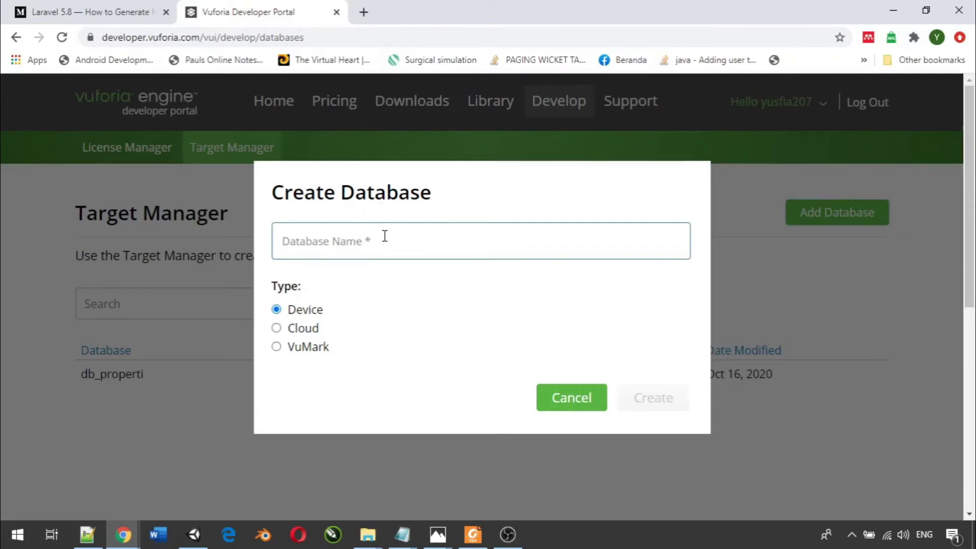
{"action": "type", "text": "sample_db"}
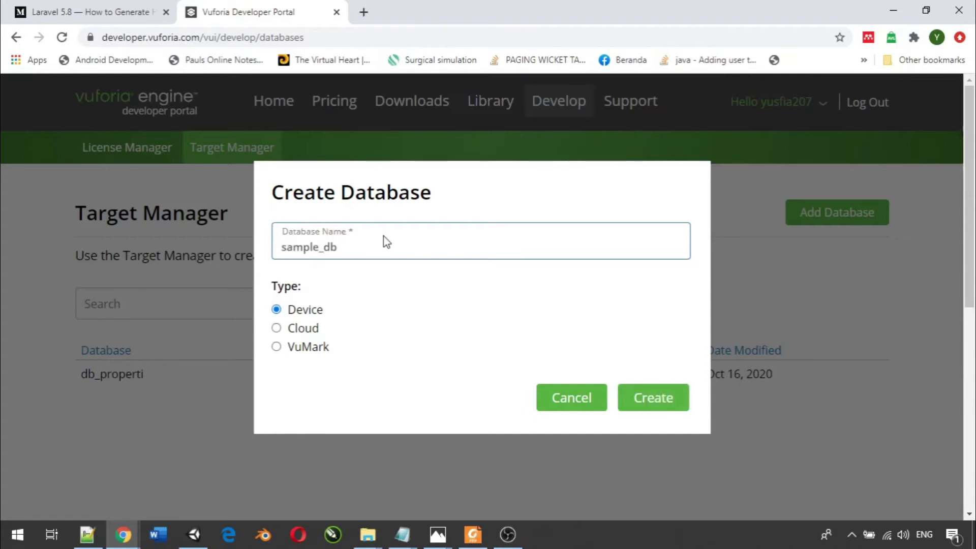
{"action": "left_click", "coordinate": [646, 396]}
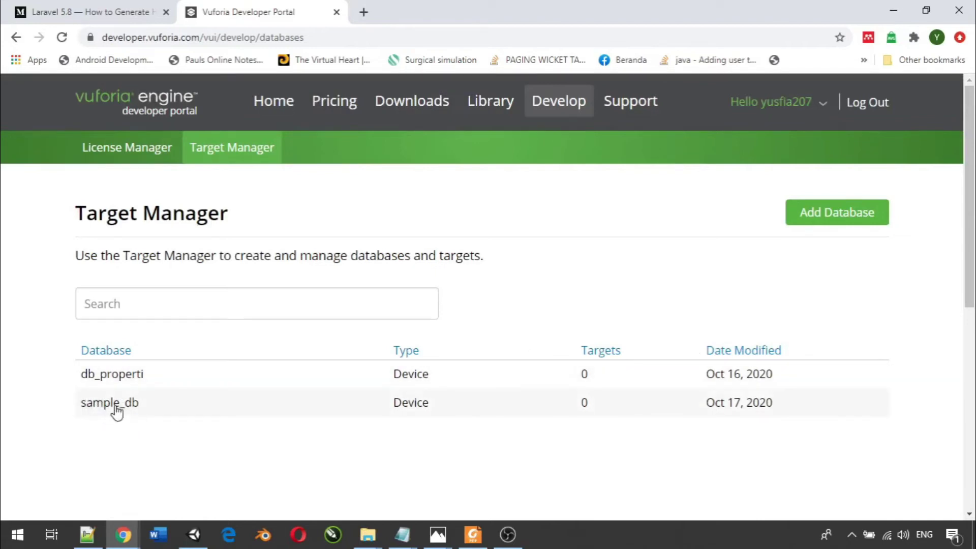
{"action": "left_click", "coordinate": [133, 410]}
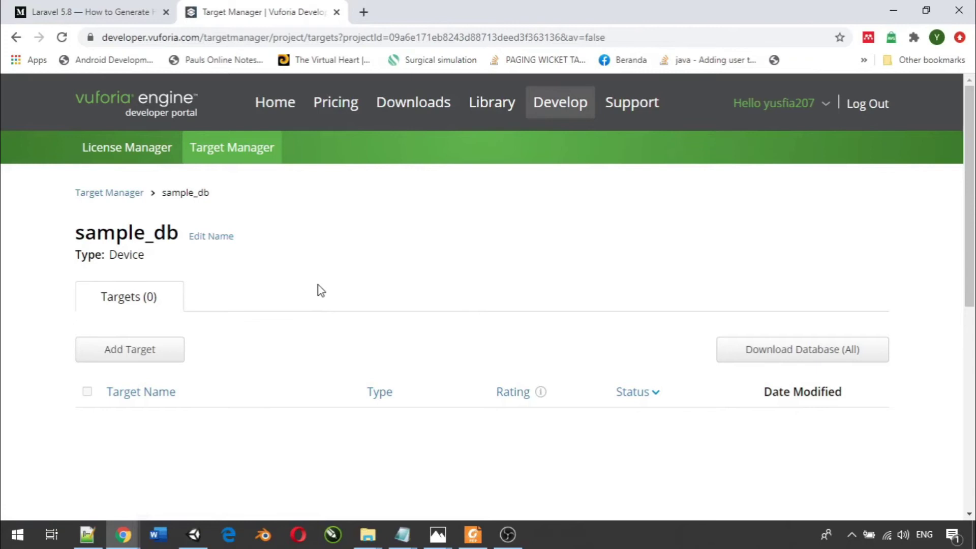
- Bring the TVUnit1 File Explorer window to the front
{"action": "scroll", "coordinate": [320, 291], "scroll_direction": "down", "scroll_amount": 3}
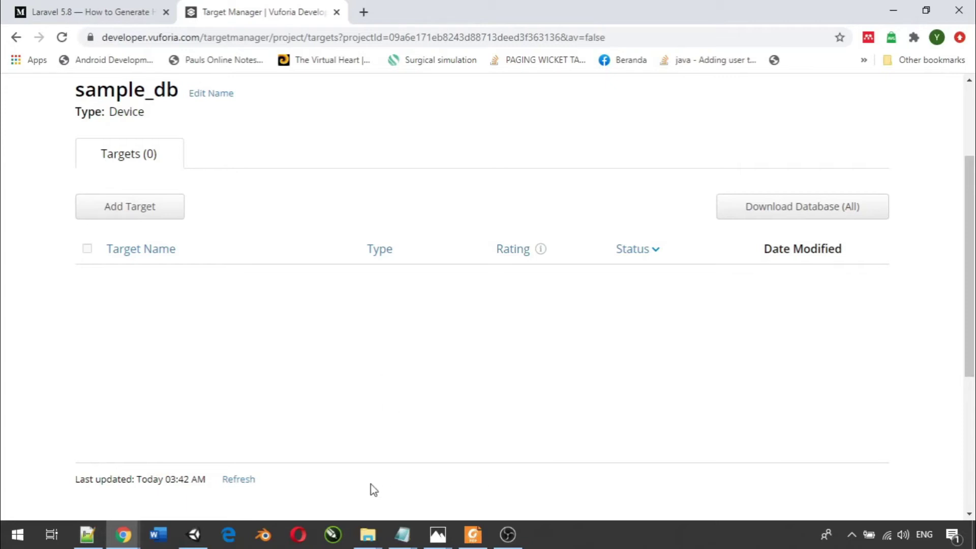
{"action": "mouse_move", "coordinate": [370, 531]}
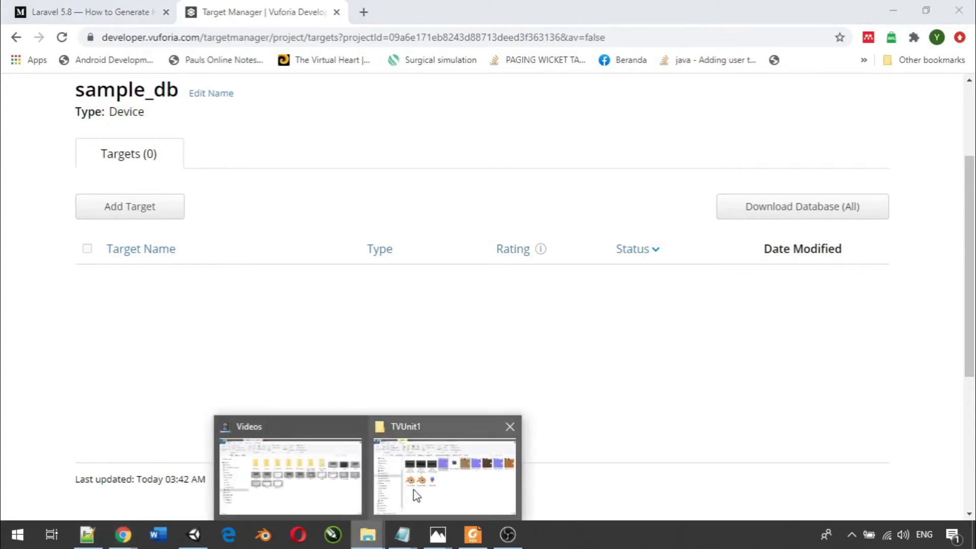
{"action": "left_click", "coordinate": [415, 495]}
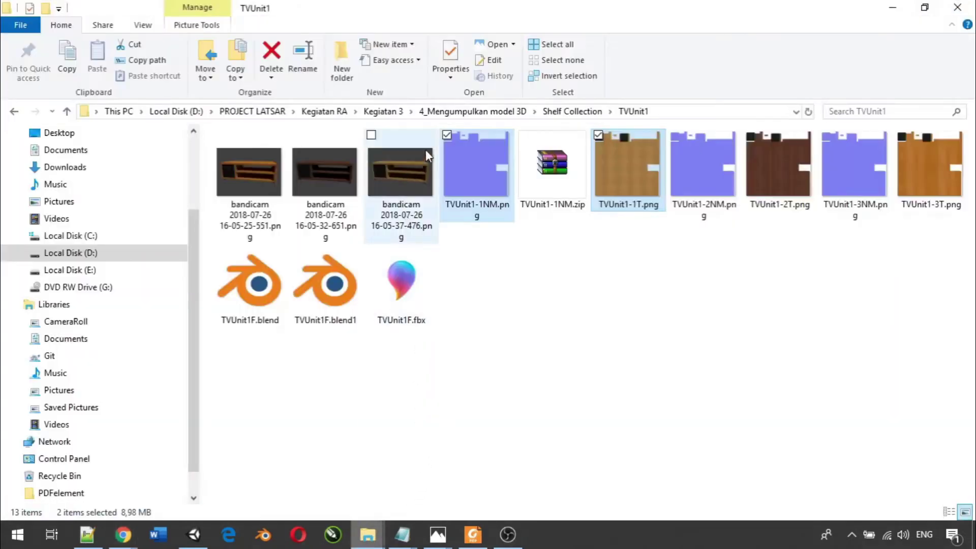
- Navigate up to Kegiatan 3 and open the 4_Membuat marker folder
{"action": "left_click", "coordinate": [473, 111]}
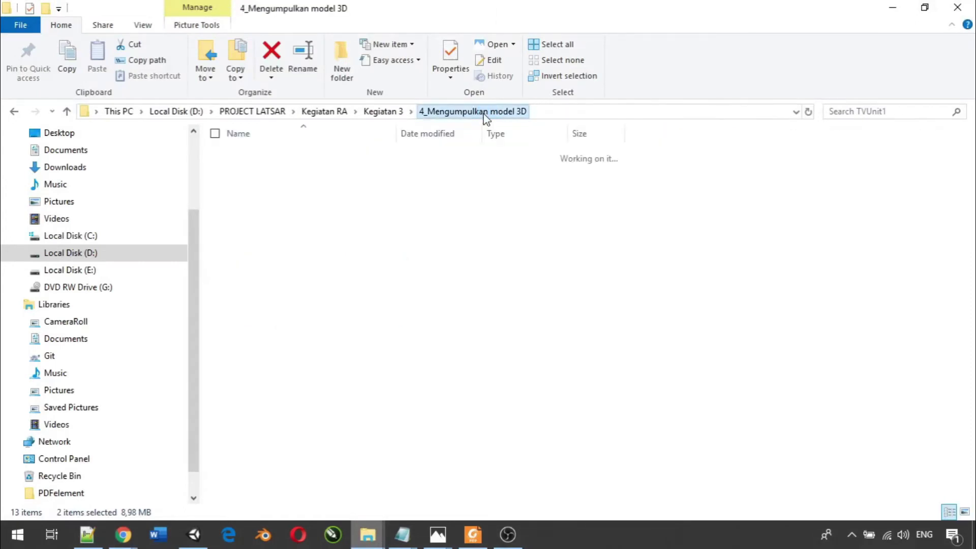
{"action": "left_click", "coordinate": [391, 113]}
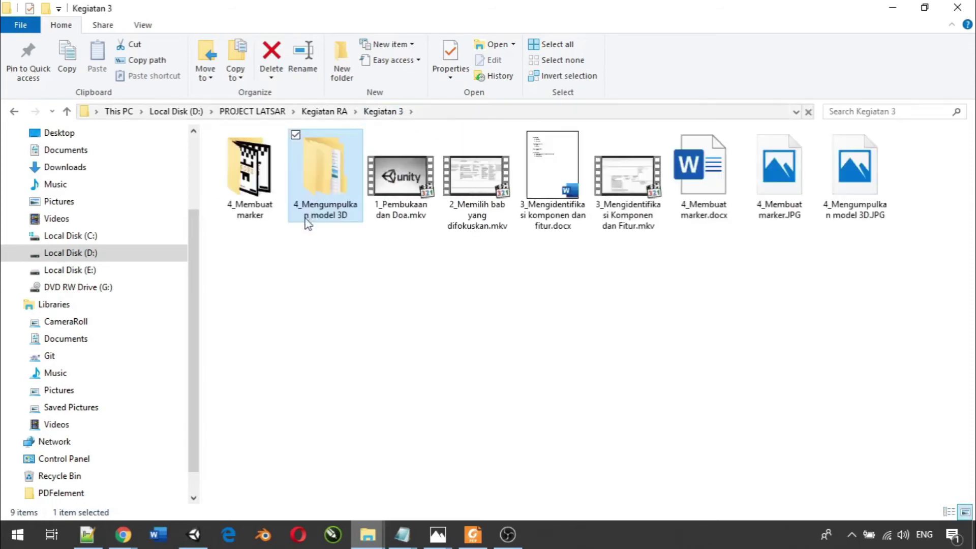
{"action": "left_click", "coordinate": [269, 199]}
{"action": "double_click", "coordinate": [270, 198]}
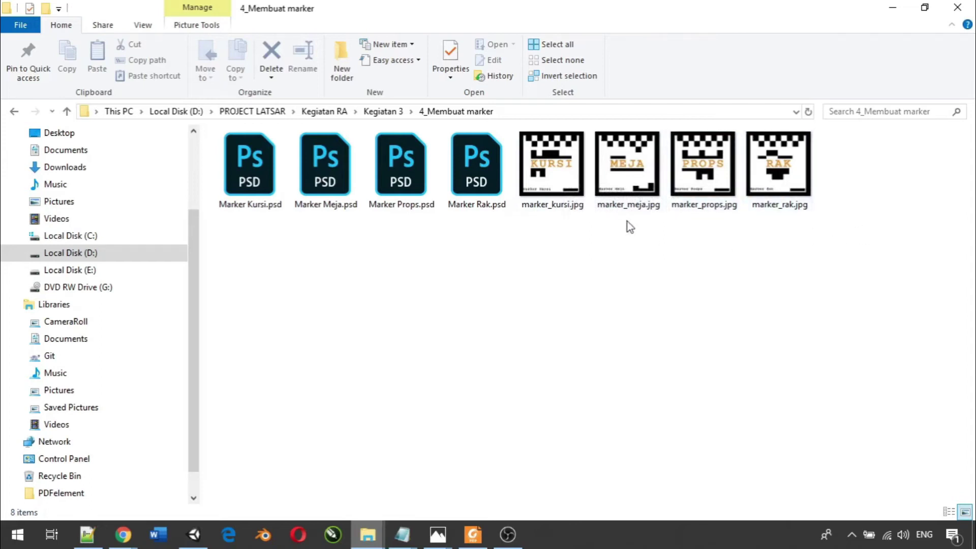
- View the marker images kursi, meja, props and rak in the image viewer
{"action": "left_click", "coordinate": [575, 184]}
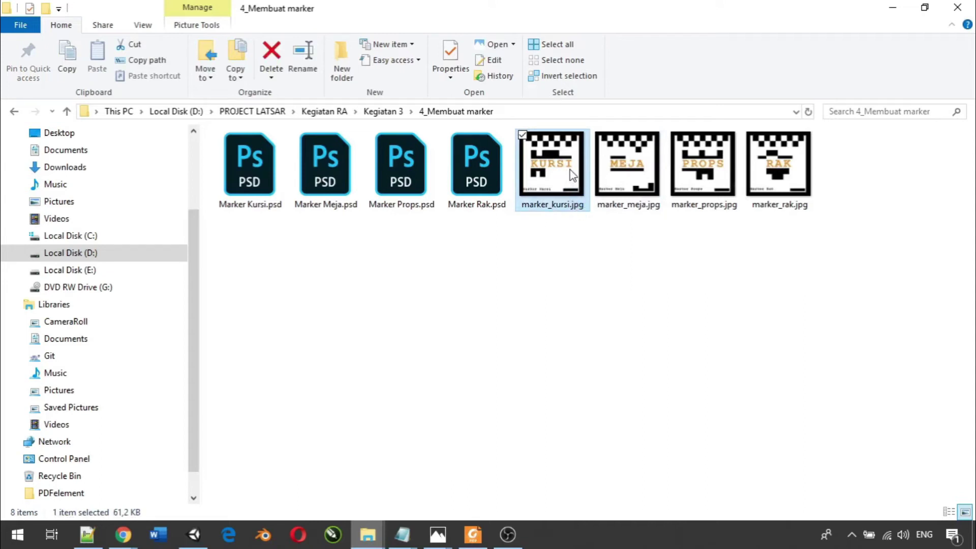
{"action": "key", "text": "Return"}
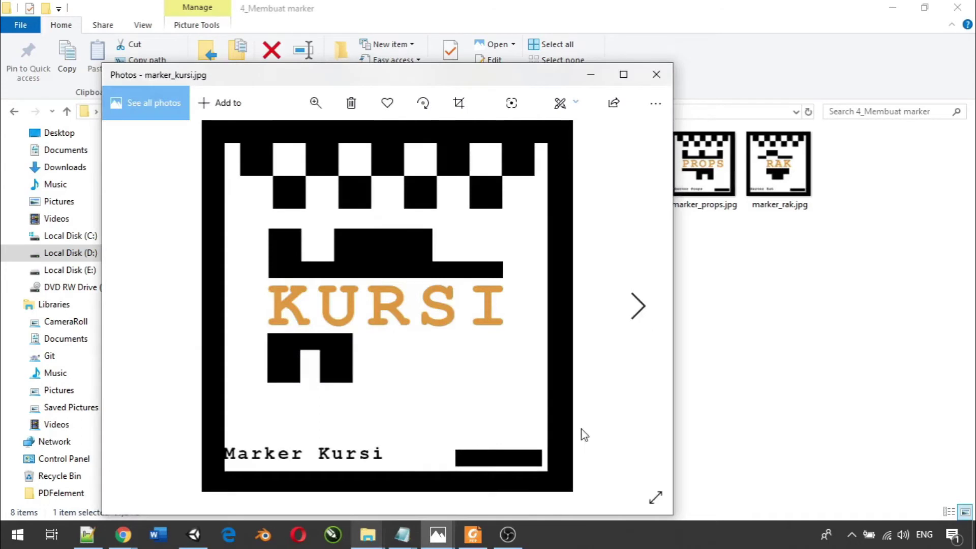
{"action": "left_click", "coordinate": [638, 309]}
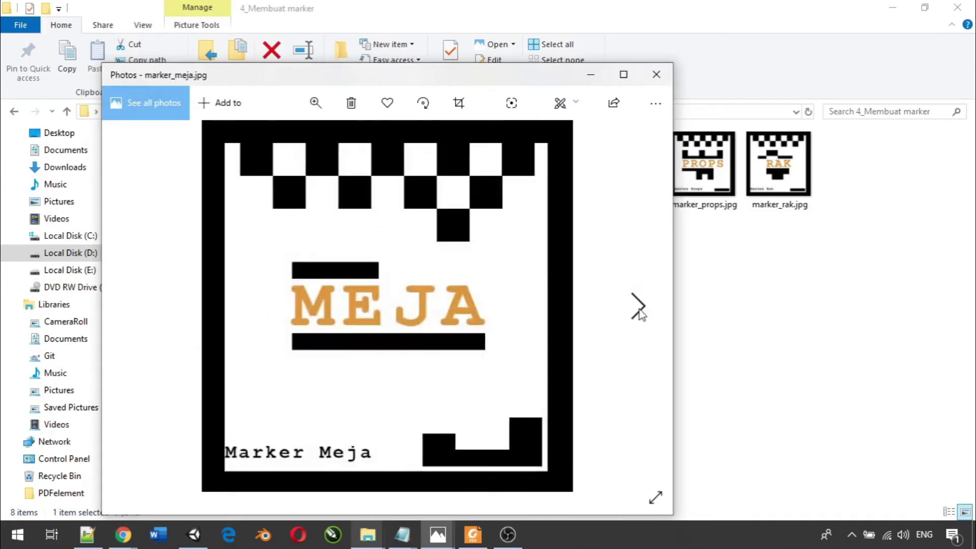
{"action": "left_click", "coordinate": [638, 309]}
{"action": "left_click", "coordinate": [638, 310]}
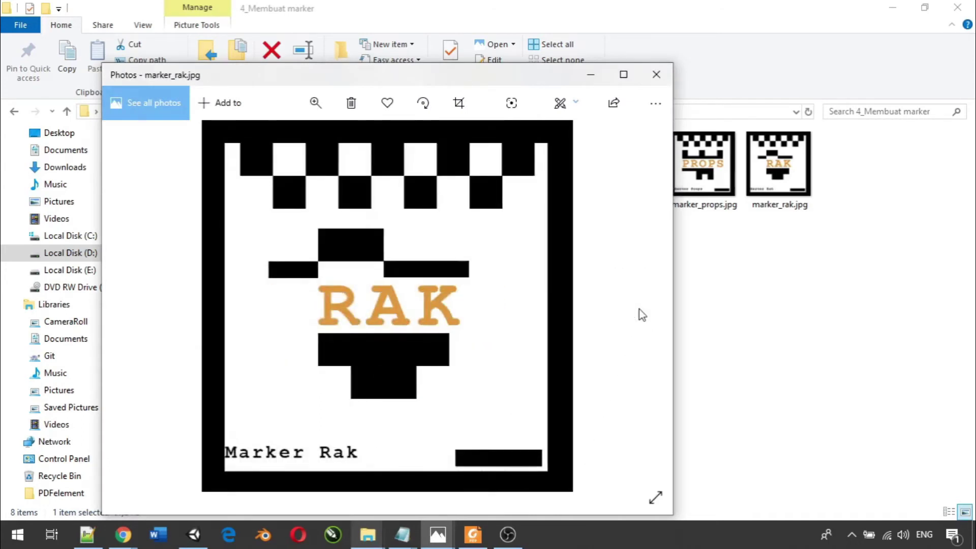
{"action": "left_click", "coordinate": [656, 75]}
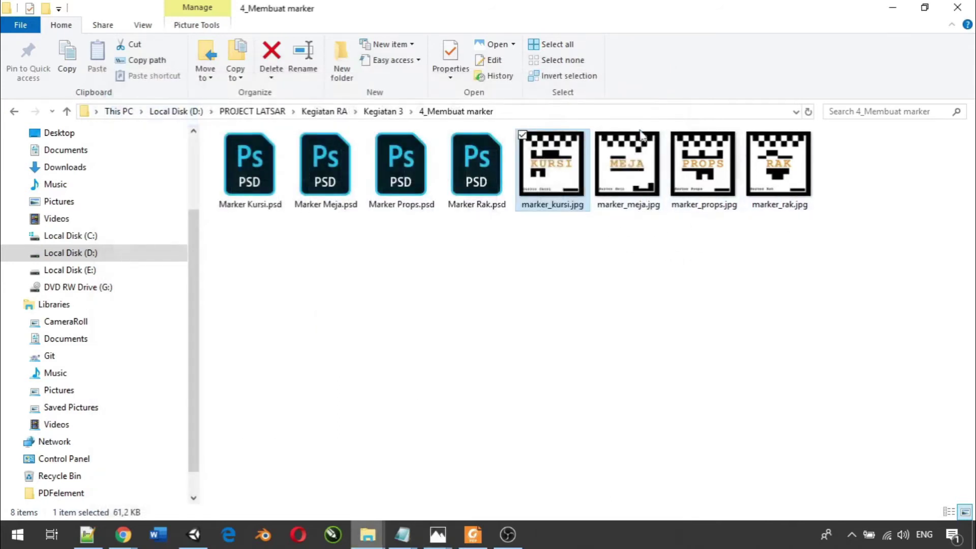
- Clear the file selection and return to the sample_db page in Chrome
{"action": "left_click", "coordinate": [579, 367]}
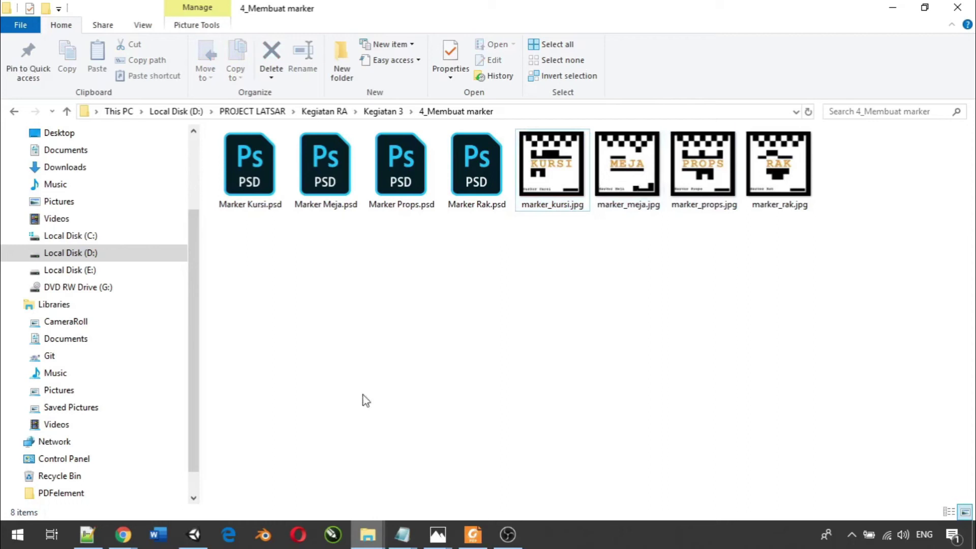
{"action": "mouse_move", "coordinate": [123, 534]}
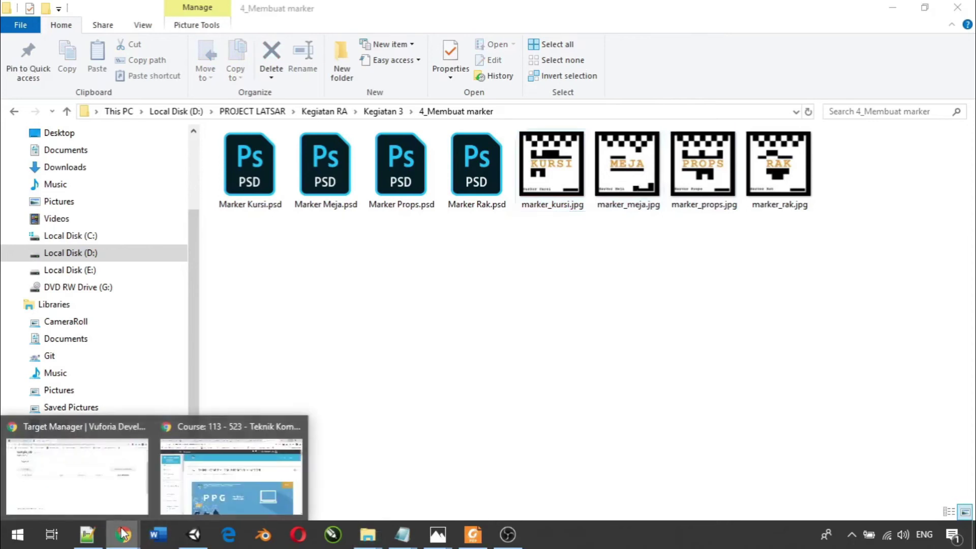
{"action": "left_click", "coordinate": [102, 478]}
- Start a new sample_db target using the marker_kursi.jpg image
{"action": "scroll", "coordinate": [617, 253], "scroll_direction": "up", "scroll_amount": 3}
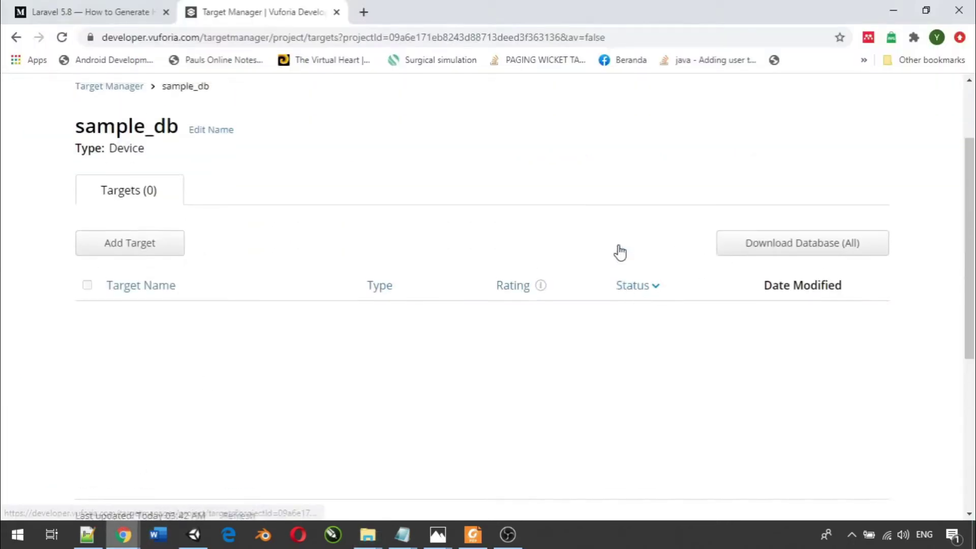
{"action": "scroll", "coordinate": [618, 252], "scroll_direction": "down", "scroll_amount": 2}
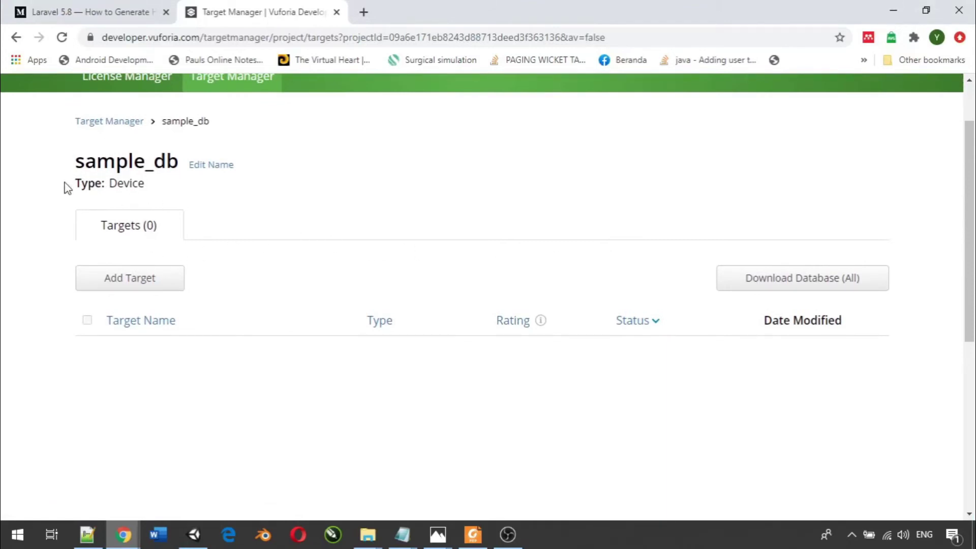
{"action": "left_click", "coordinate": [153, 285]}
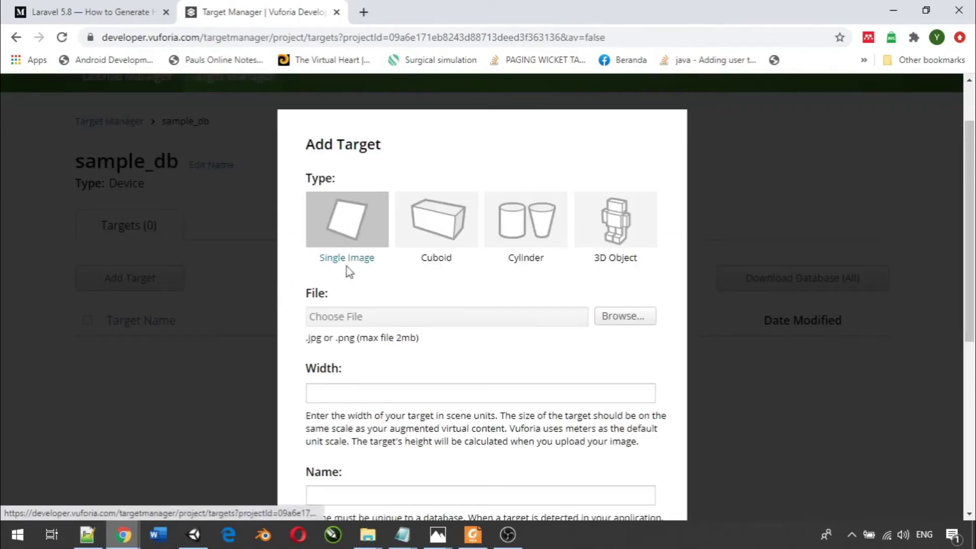
{"action": "left_click", "coordinate": [644, 320]}
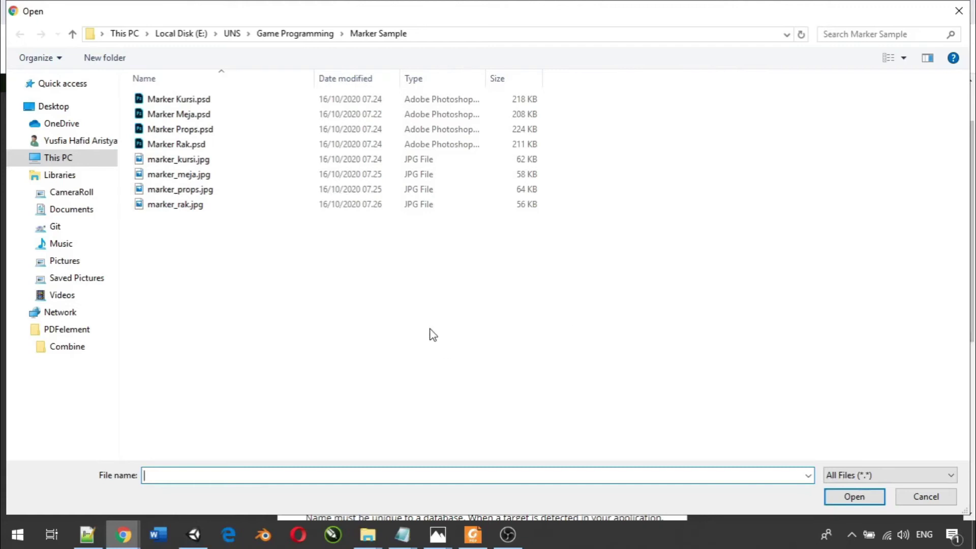
{"action": "left_click", "coordinate": [178, 159]}
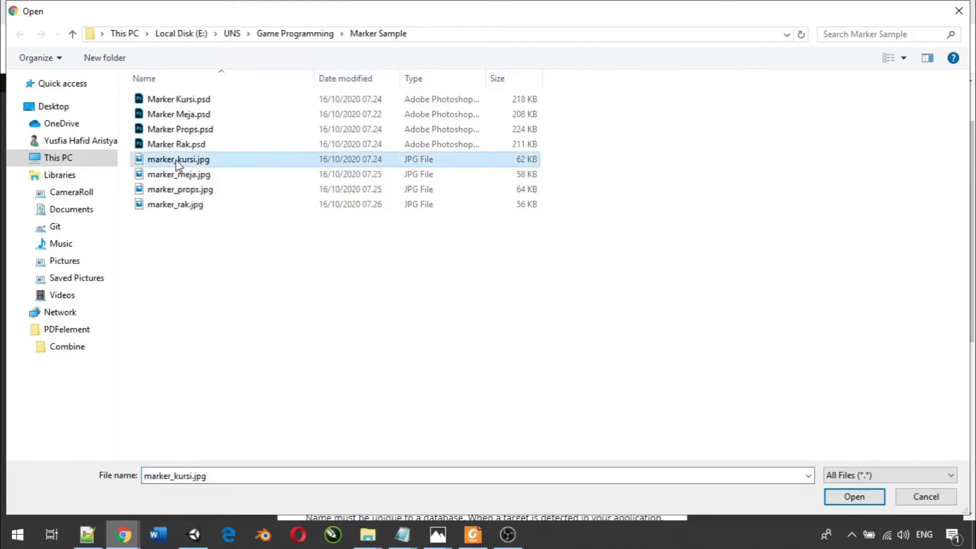
{"action": "double_click", "coordinate": [177, 160]}
- Set the target width to 1, add it, and open marker_kursi's details
{"action": "scroll", "coordinate": [368, 290], "scroll_direction": "down", "scroll_amount": 5}
{"action": "scroll", "coordinate": [368, 290], "scroll_direction": "up", "scroll_amount": 2}
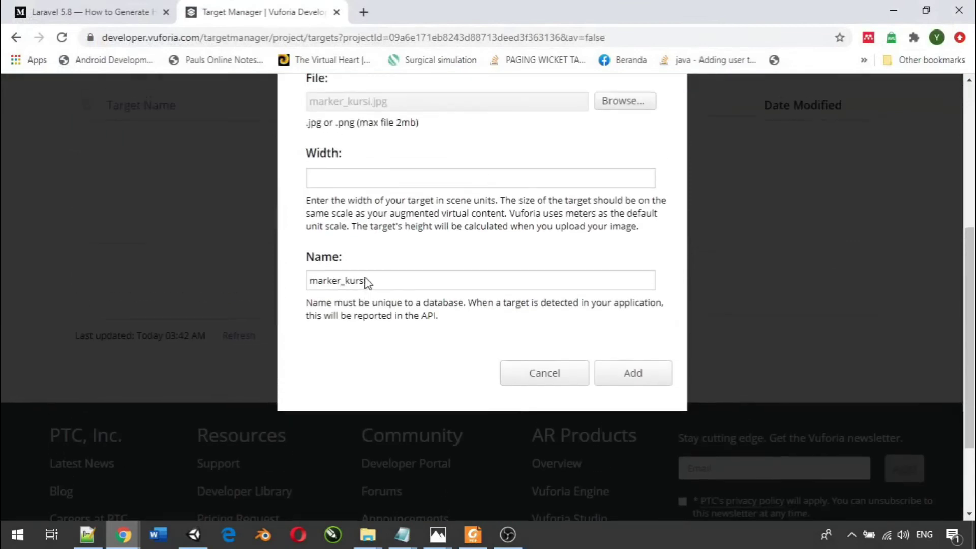
{"action": "scroll", "coordinate": [369, 292], "scroll_direction": "up", "scroll_amount": 3}
{"action": "left_click", "coordinate": [379, 314]}
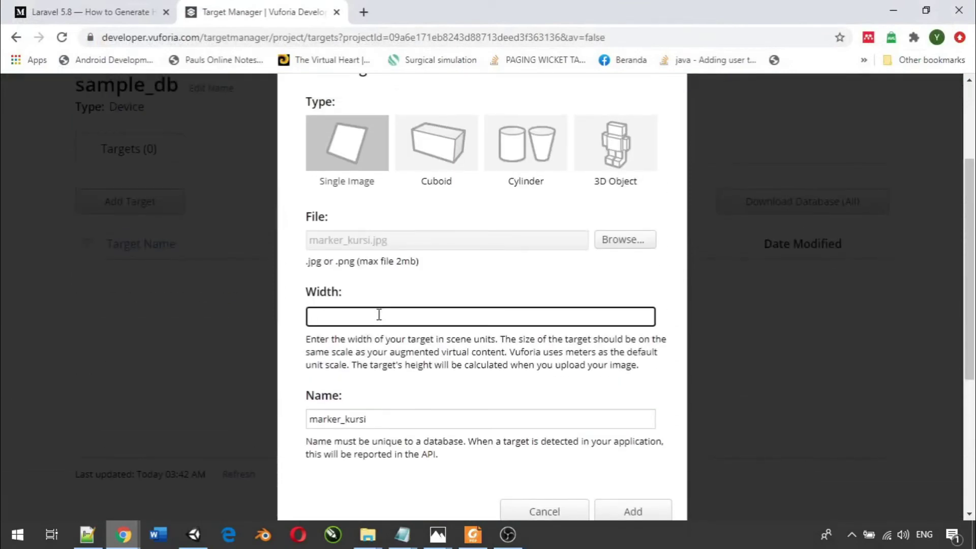
{"action": "type", "text": "1"}
{"action": "scroll", "coordinate": [379, 314], "scroll_direction": "down", "scroll_amount": 4}
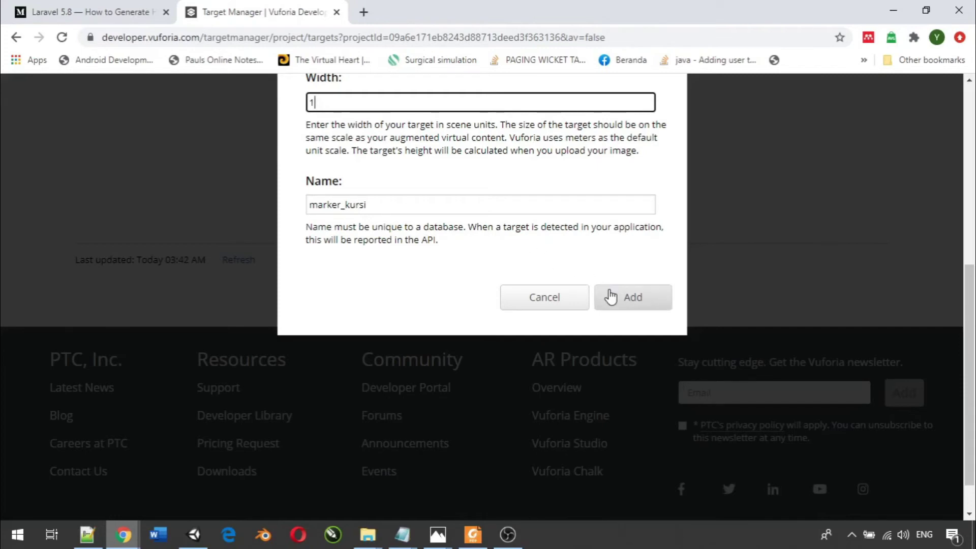
{"action": "scroll", "coordinate": [375, 196], "scroll_direction": "up", "scroll_amount": 3}
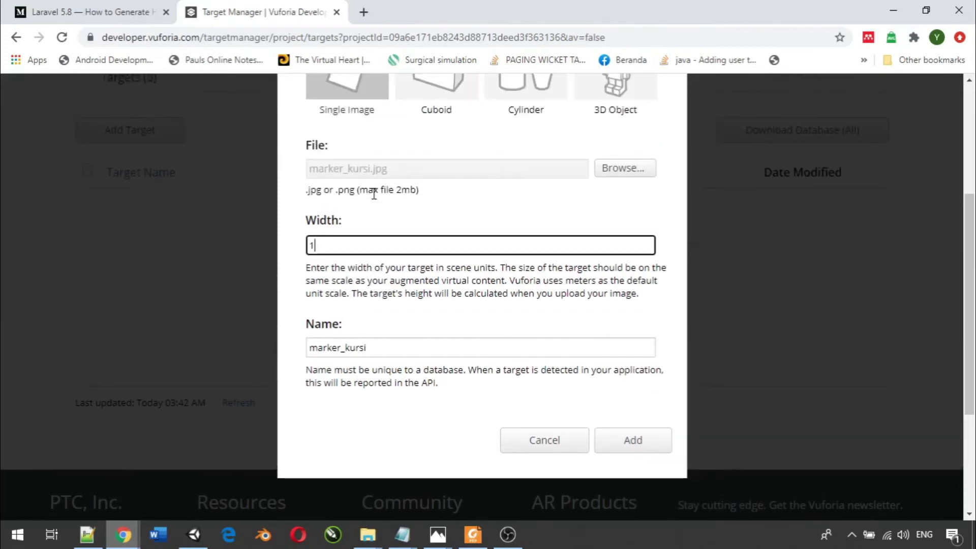
{"action": "scroll", "coordinate": [458, 289], "scroll_direction": "down", "scroll_amount": 1}
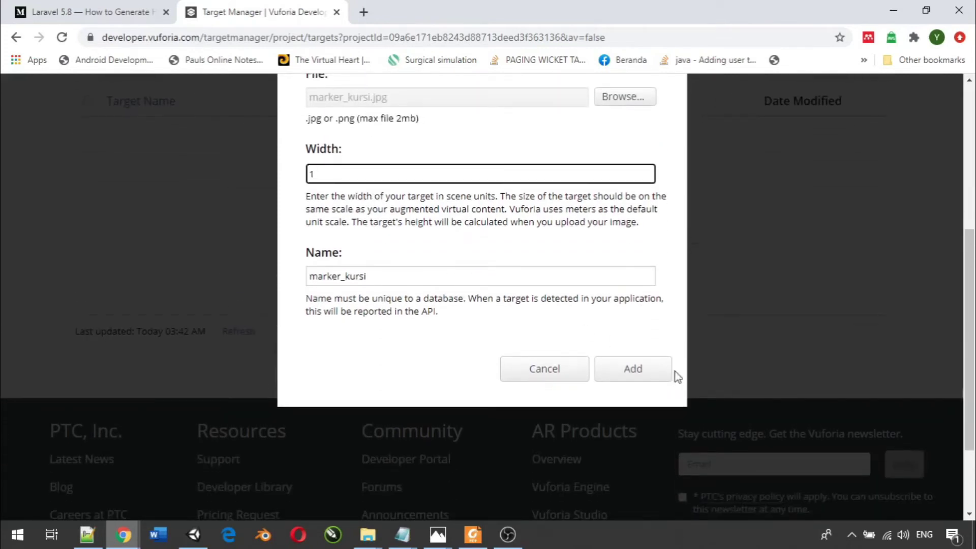
{"action": "left_click", "coordinate": [644, 379]}
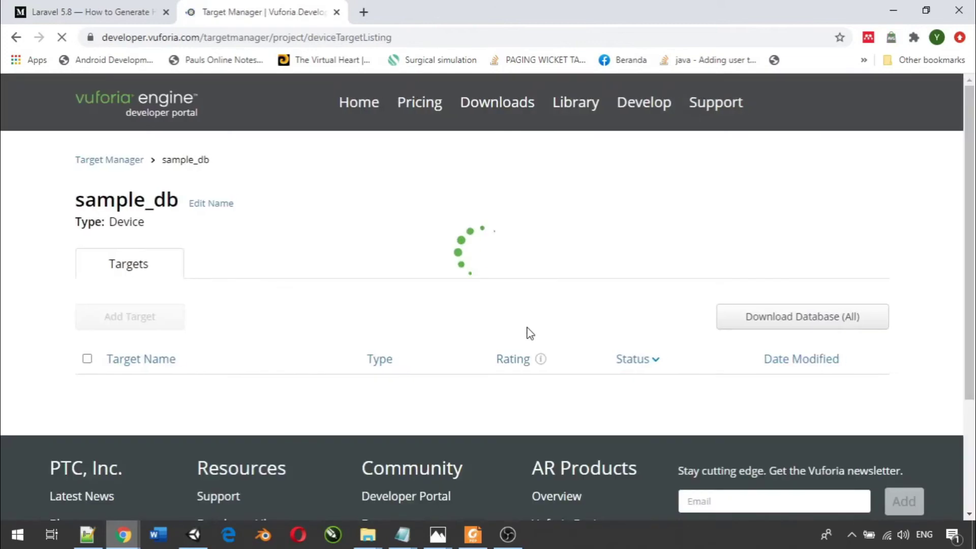
{"action": "scroll", "coordinate": [451, 298], "scroll_direction": "down", "scroll_amount": 3}
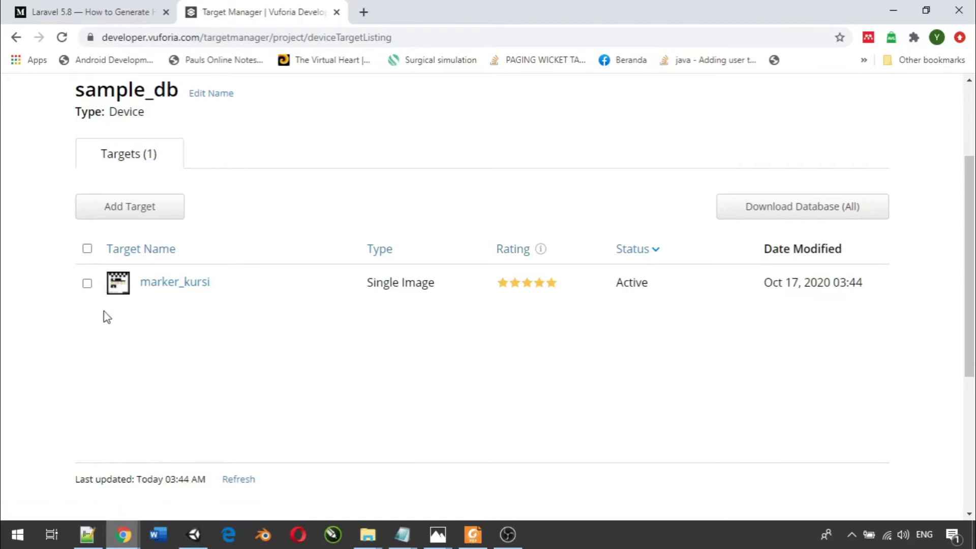
{"action": "left_click", "coordinate": [187, 284]}
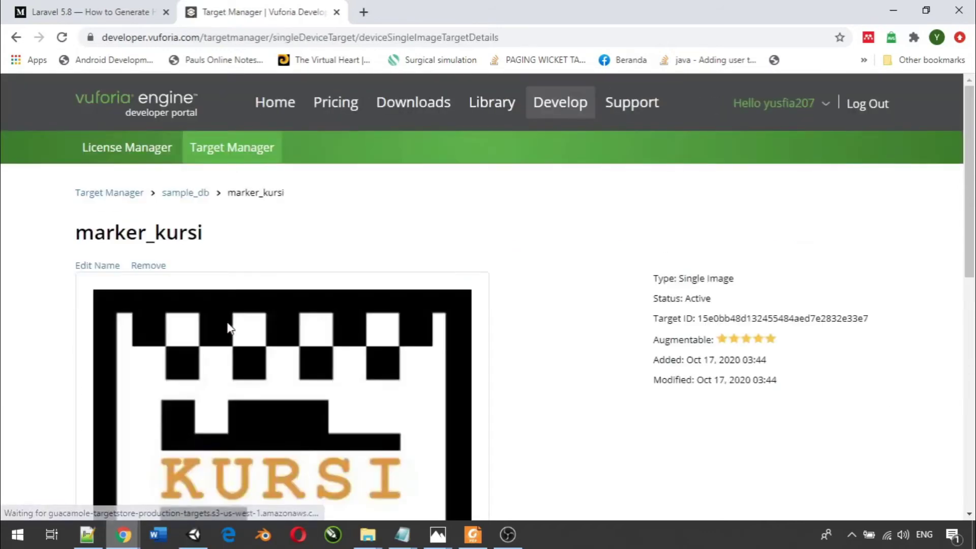
{"action": "scroll", "coordinate": [228, 322], "scroll_direction": "down", "scroll_amount": 3}
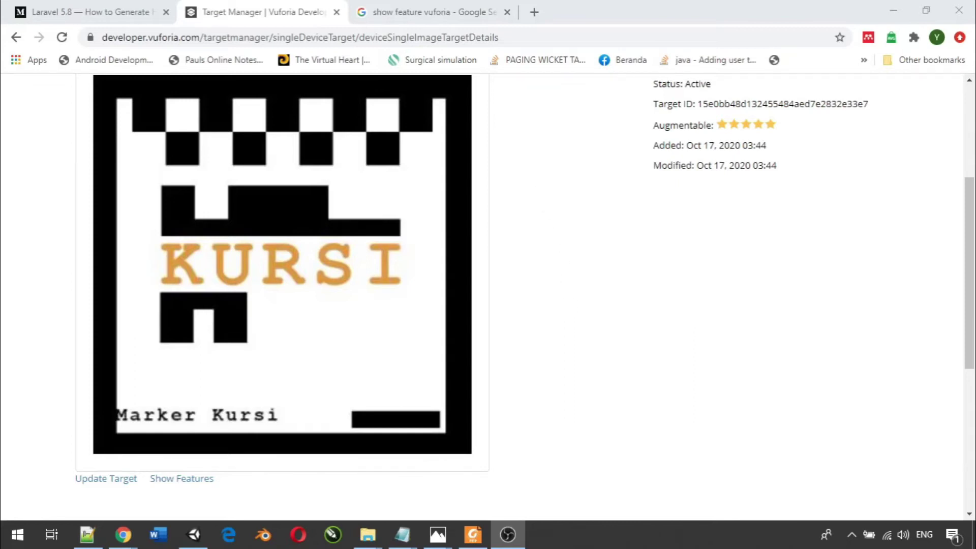
{"action": "scroll", "coordinate": [388, 290], "scroll_direction": "up", "scroll_amount": 4}
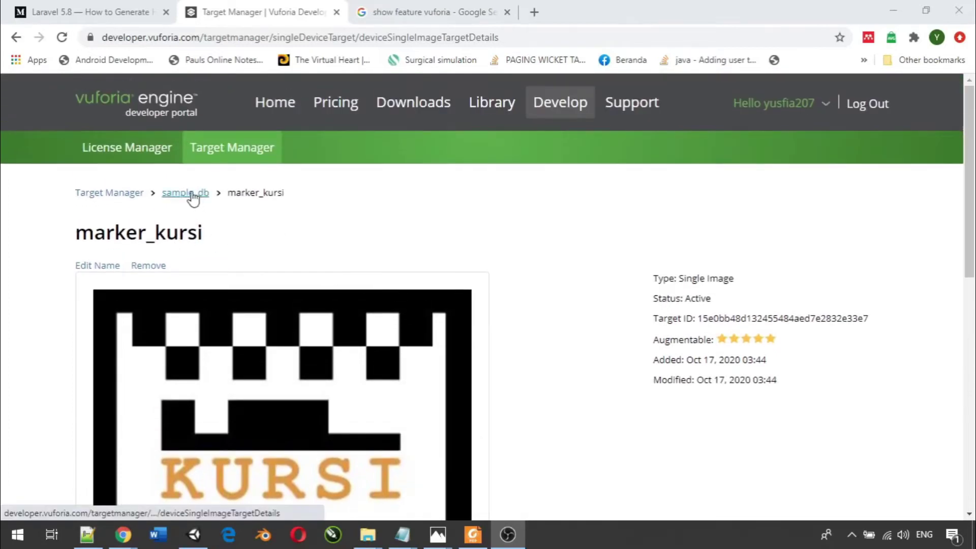
{"action": "left_click", "coordinate": [192, 198]}
{"action": "left_click", "coordinate": [192, 198]}
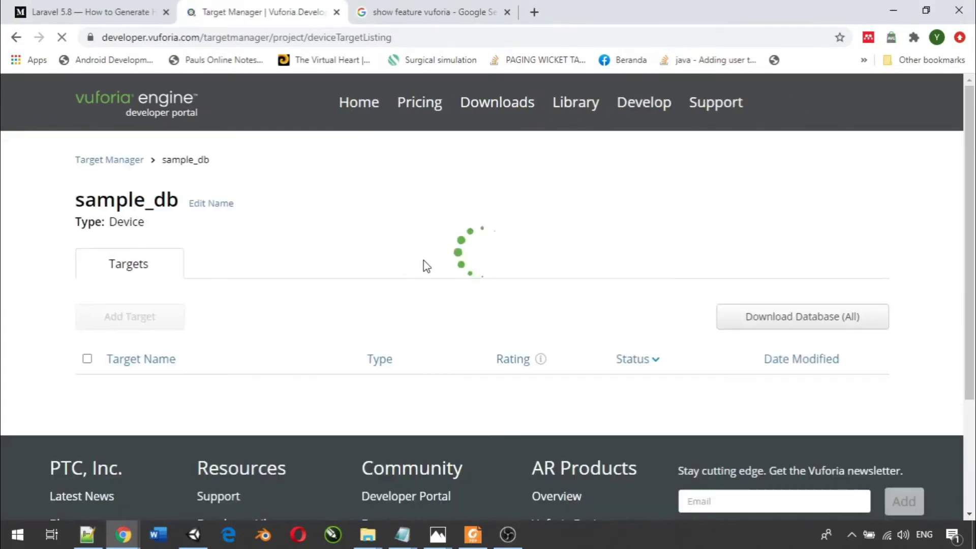
{"action": "scroll", "coordinate": [423, 266], "scroll_direction": "down", "scroll_amount": 2}
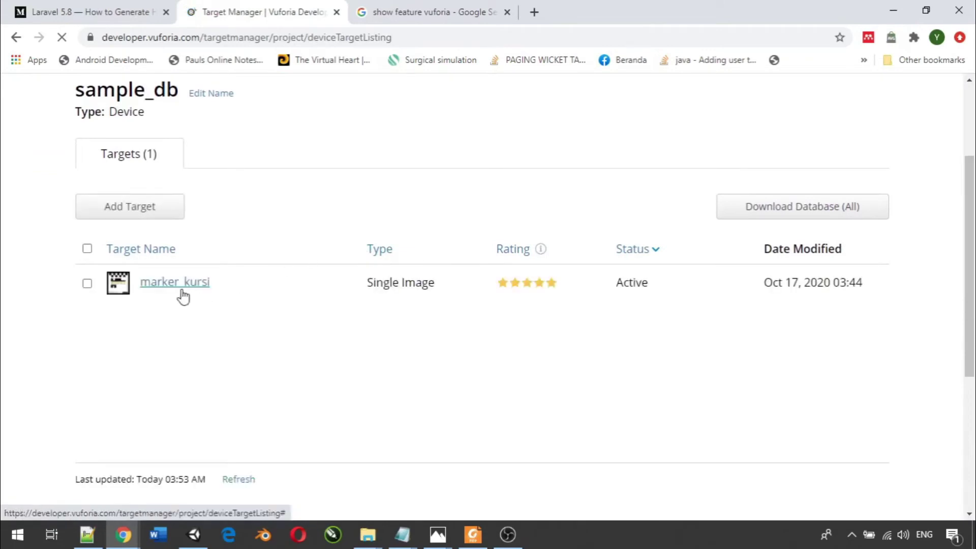
- Add marker_meja.jpg to sample_db as a single image target with width 1
{"action": "left_click", "coordinate": [146, 215]}
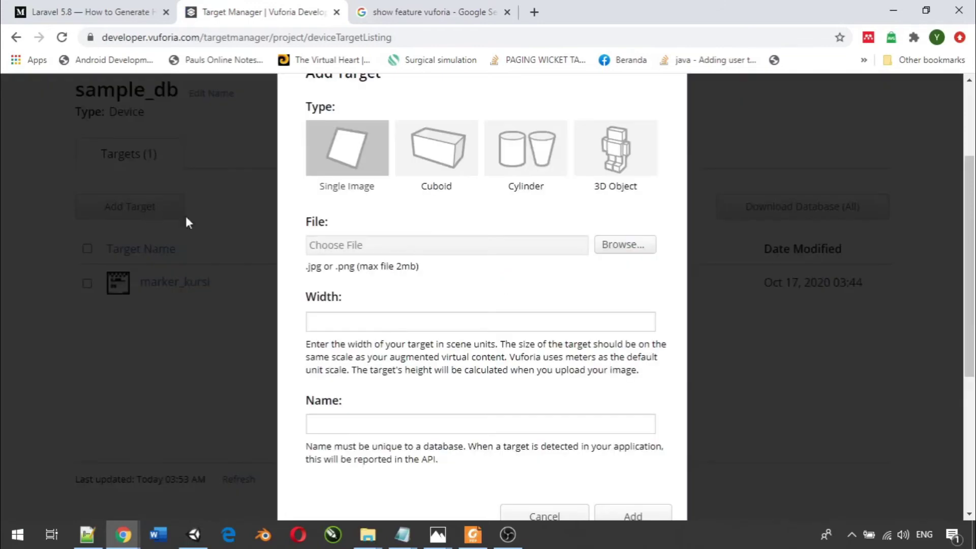
{"action": "left_click", "coordinate": [618, 247]}
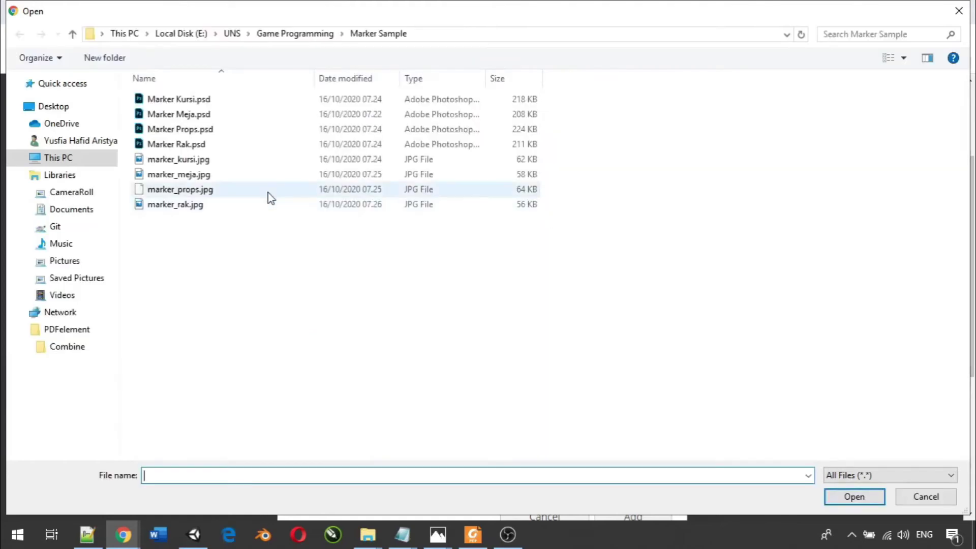
{"action": "left_click", "coordinate": [237, 175]}
{"action": "double_click", "coordinate": [237, 174]}
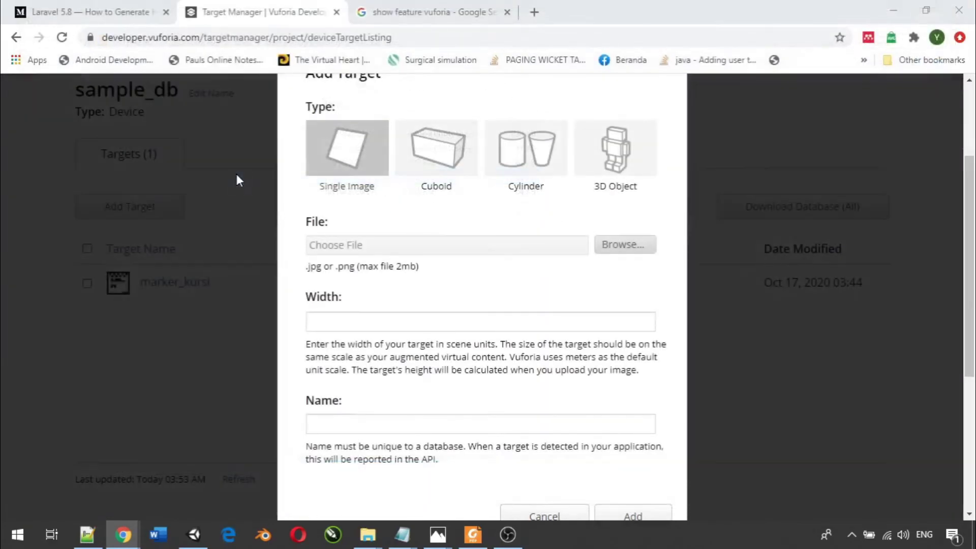
{"action": "scroll", "coordinate": [485, 331], "scroll_direction": "down", "scroll_amount": 2}
{"action": "left_click", "coordinate": [392, 238]}
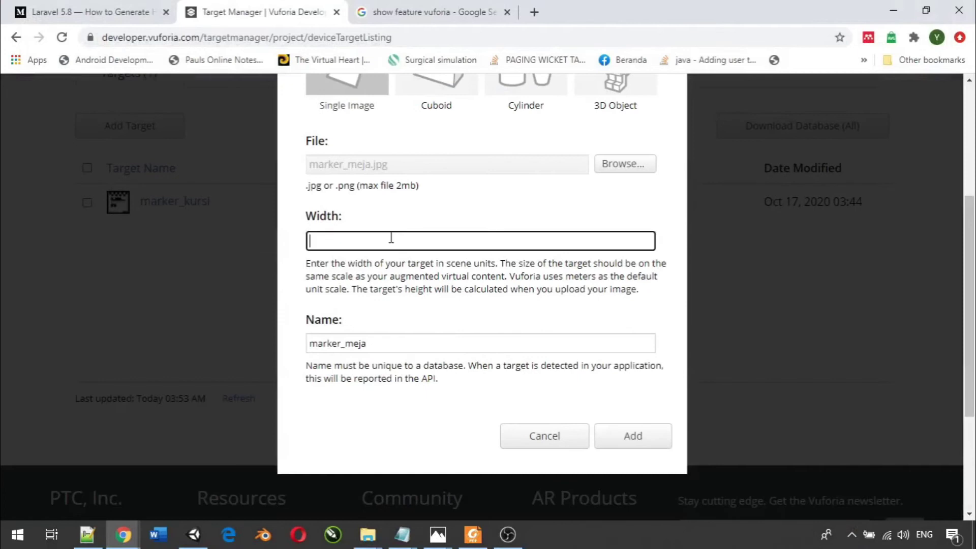
{"action": "type", "text": "1"}
{"action": "left_click", "coordinate": [621, 446]}
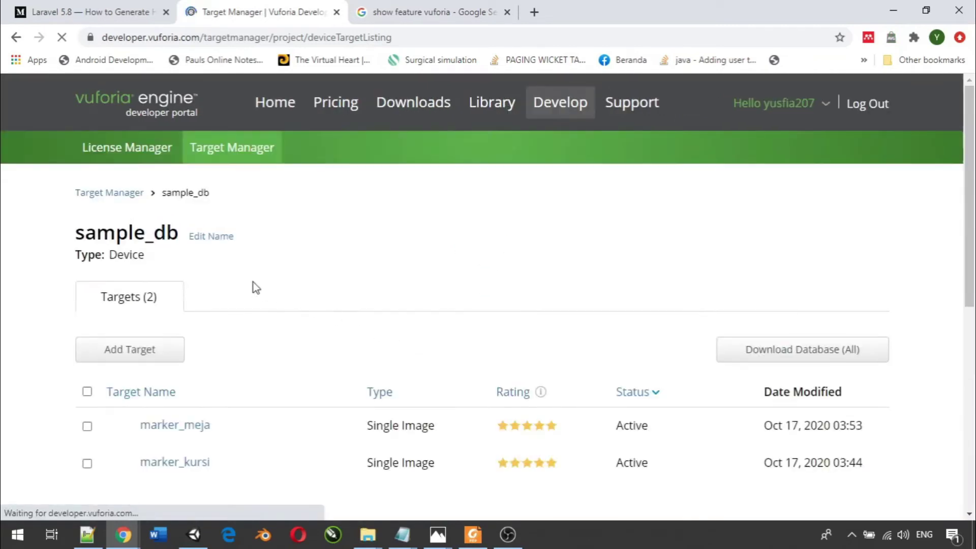
{"action": "left_click", "coordinate": [144, 356]}
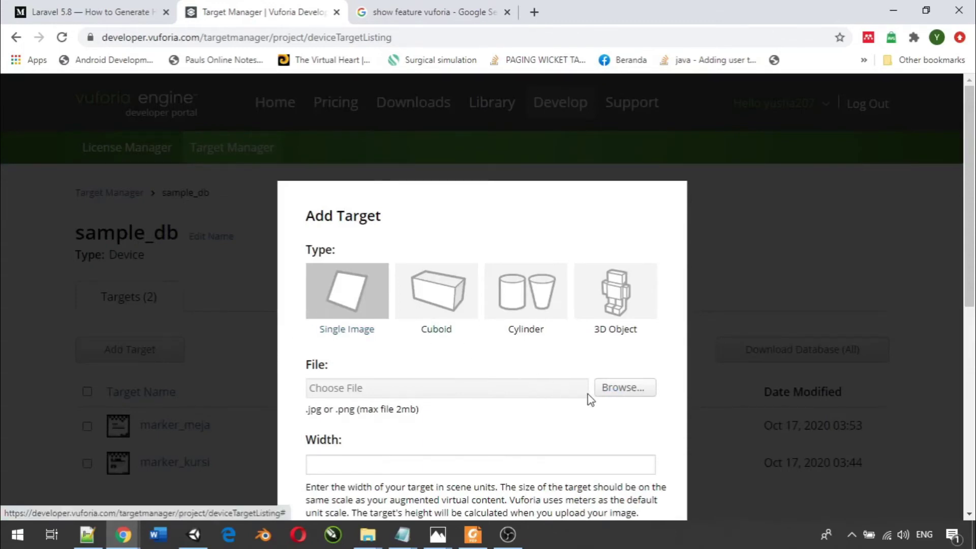
- Add marker_props.jpg to sample_db as a single image target with width 1
{"action": "left_click", "coordinate": [616, 389]}
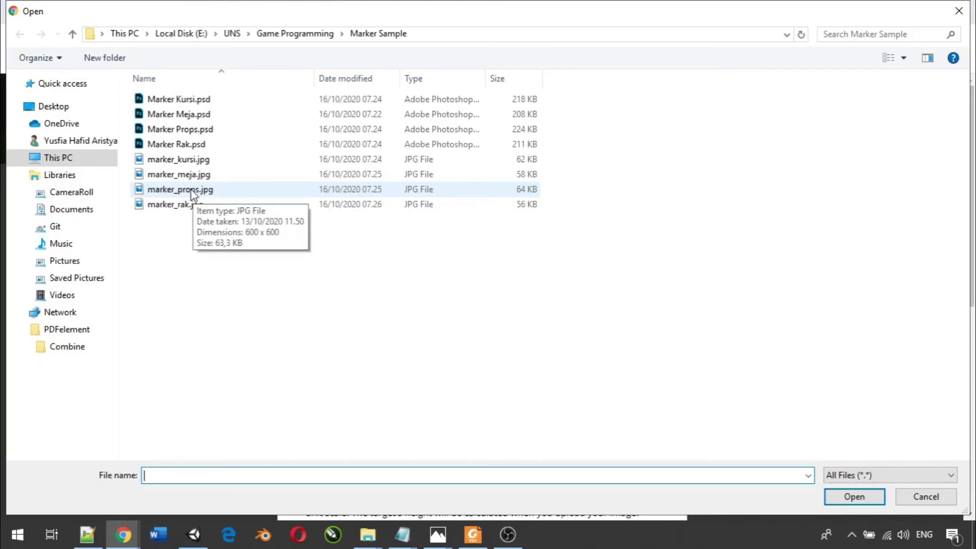
{"action": "double_click", "coordinate": [180, 189]}
{"action": "scroll", "coordinate": [386, 293], "scroll_direction": "down", "scroll_amount": 7}
{"action": "left_click", "coordinate": [333, 105]}
{"action": "type", "text": "1"}
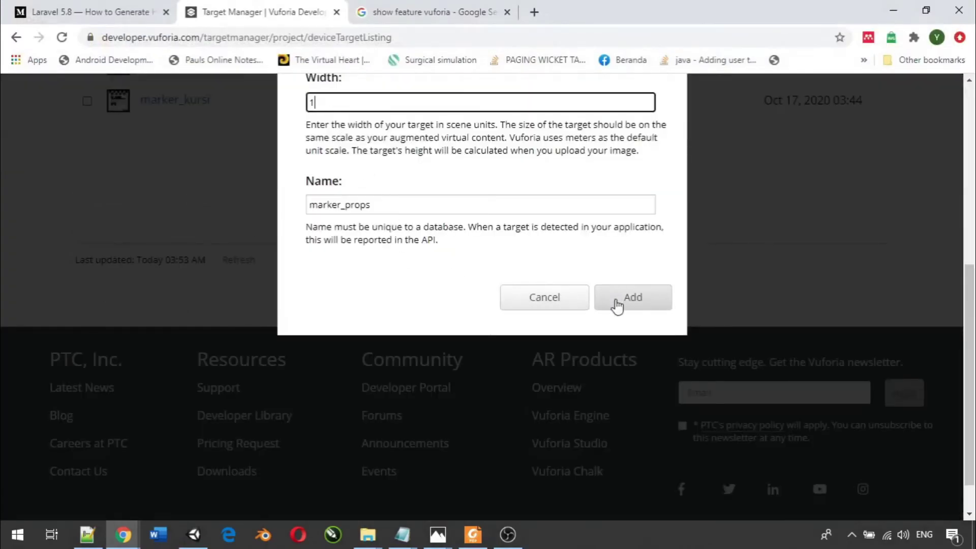
{"action": "left_click", "coordinate": [617, 305]}
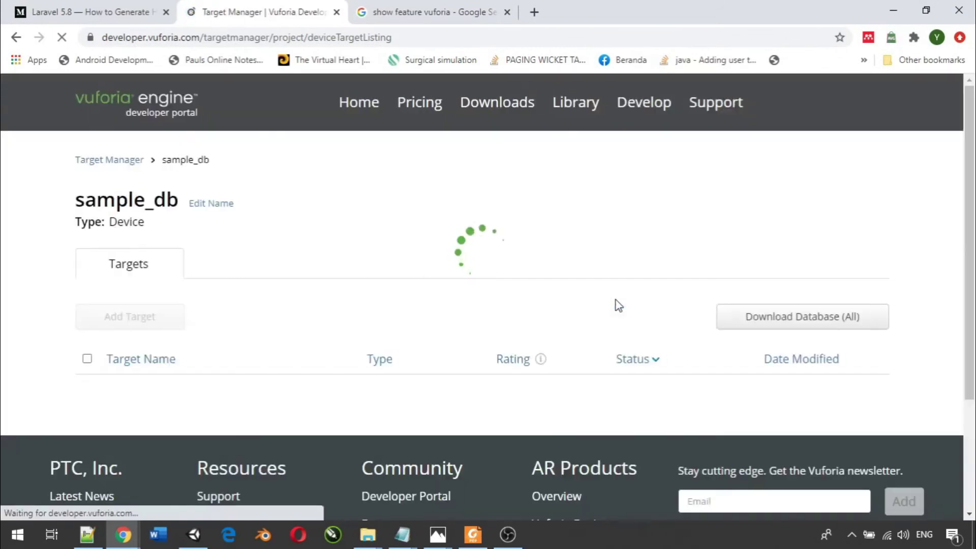
{"action": "scroll", "coordinate": [508, 286], "scroll_direction": "down", "scroll_amount": 2}
{"action": "scroll", "coordinate": [475, 286], "scroll_direction": "down", "scroll_amount": 2}
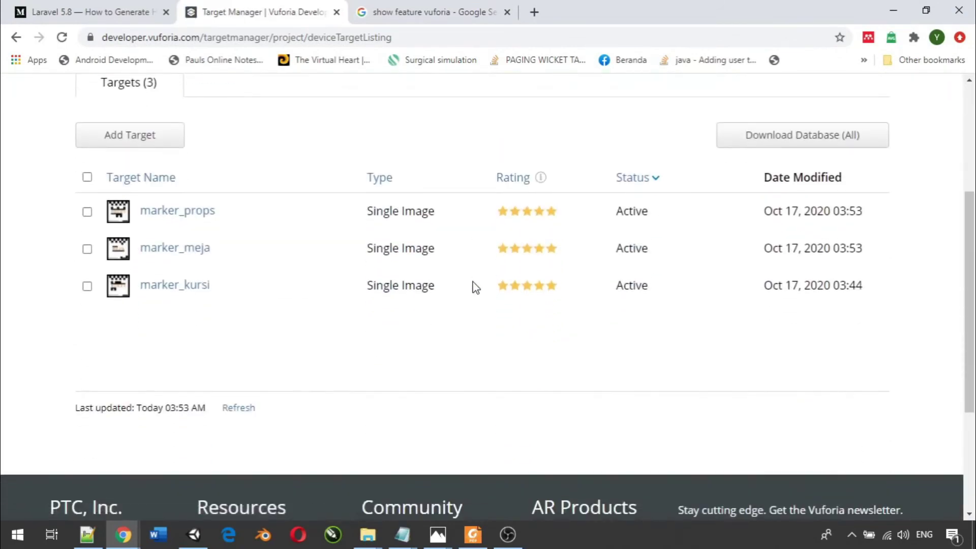
{"action": "scroll", "coordinate": [337, 273], "scroll_direction": "up", "scroll_amount": 2}
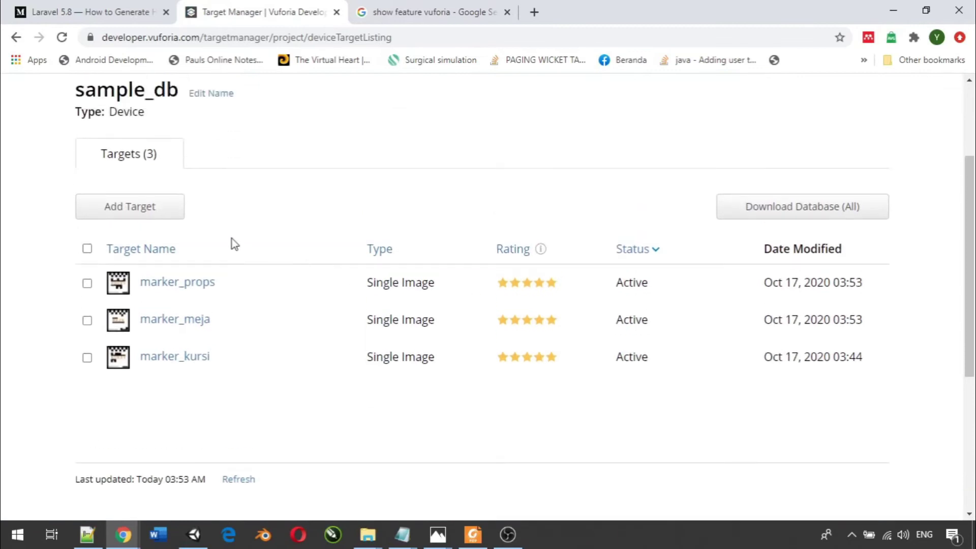
{"action": "left_click", "coordinate": [172, 209]}
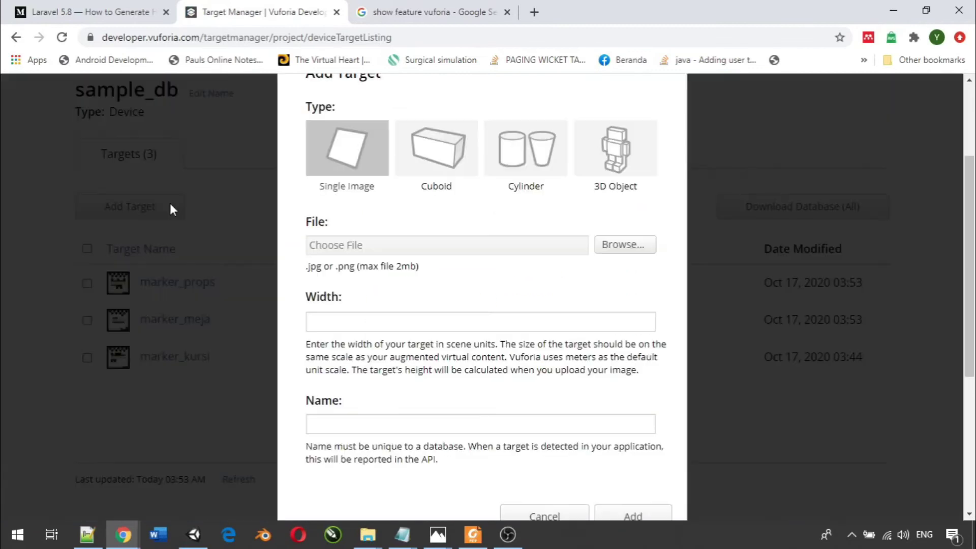
- Add marker_rak.jpg to sample_db as the fourth image target with width 1
{"action": "left_click", "coordinate": [625, 244]}
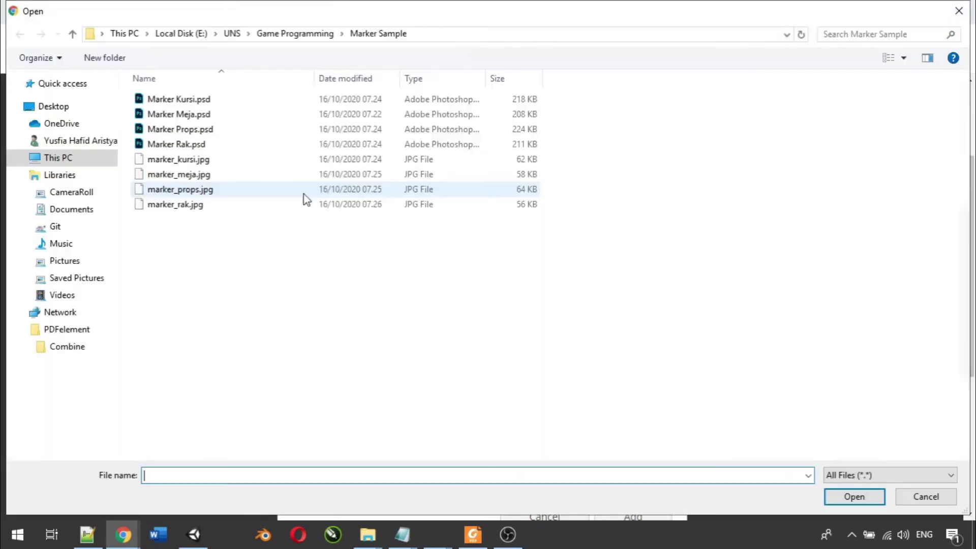
{"action": "double_click", "coordinate": [273, 204]}
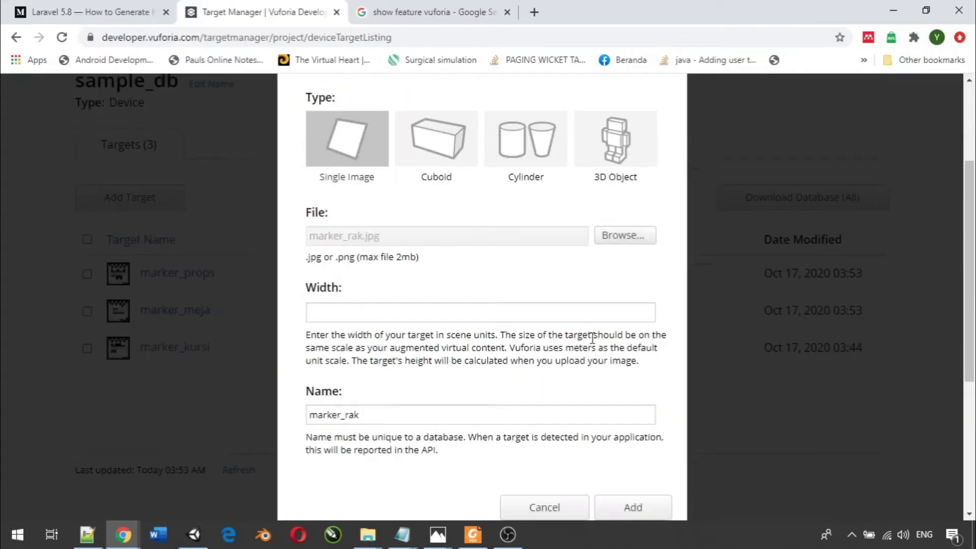
{"action": "scroll", "coordinate": [528, 416], "scroll_direction": "down", "scroll_amount": 1}
{"action": "left_click", "coordinate": [383, 242]}
{"action": "type", "text": "1"}
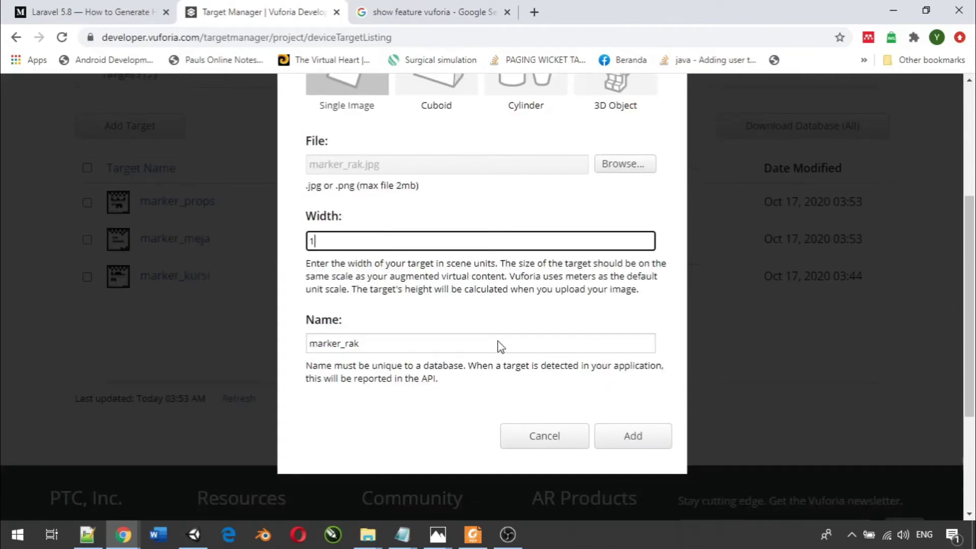
{"action": "left_click", "coordinate": [623, 436]}
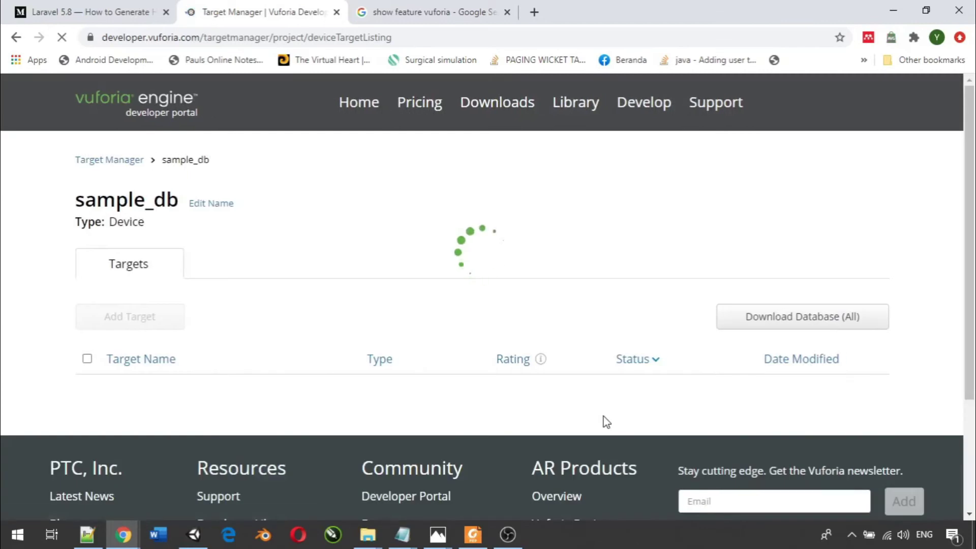
{"action": "scroll", "coordinate": [546, 360], "scroll_direction": "down", "scroll_amount": 2}
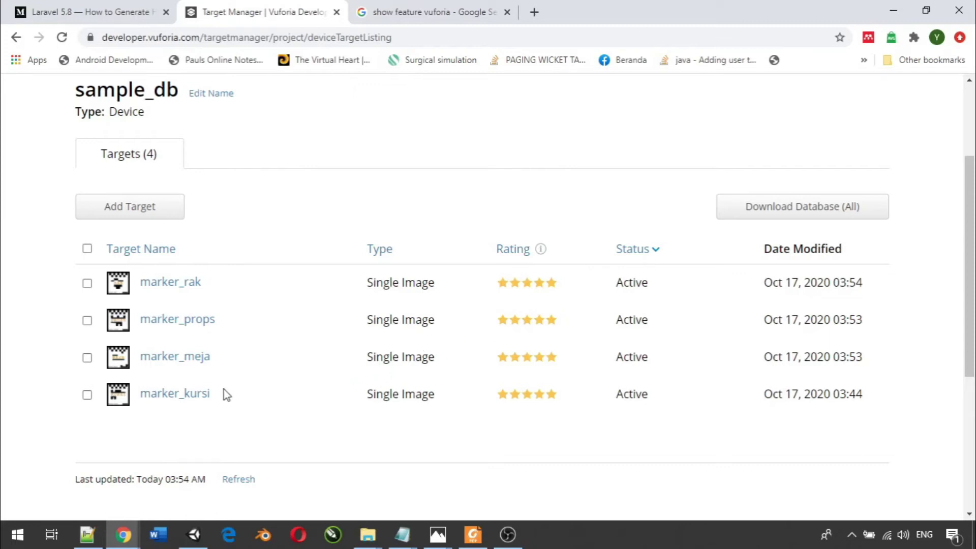
- Open the marker_rak target's detail page
{"action": "left_click", "coordinate": [167, 284]}
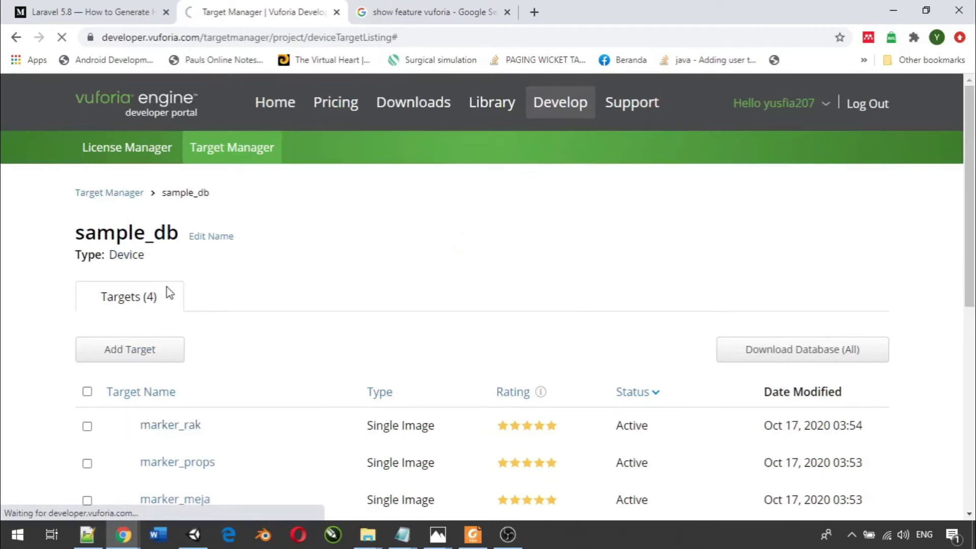
{"action": "scroll", "coordinate": [259, 360], "scroll_direction": "down", "scroll_amount": 5}
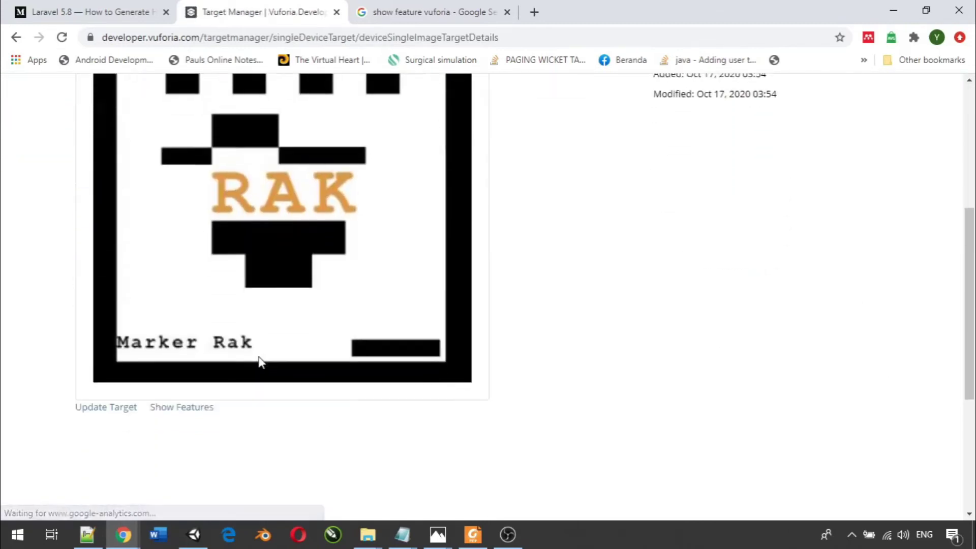
{"action": "scroll", "coordinate": [260, 360], "scroll_direction": "up", "scroll_amount": 3}
{"action": "scroll", "coordinate": [261, 361], "scroll_direction": "down", "scroll_amount": 3}
{"action": "scroll", "coordinate": [244, 363], "scroll_direction": "down", "scroll_amount": 1}
{"action": "scroll", "coordinate": [226, 364], "scroll_direction": "up", "scroll_amount": 2}
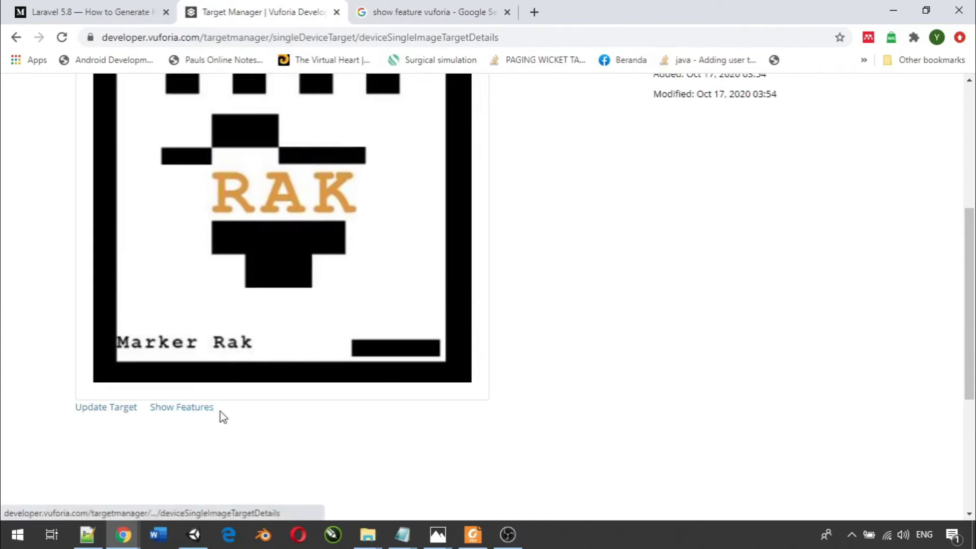
{"action": "scroll", "coordinate": [224, 412], "scroll_direction": "up", "scroll_amount": 1}
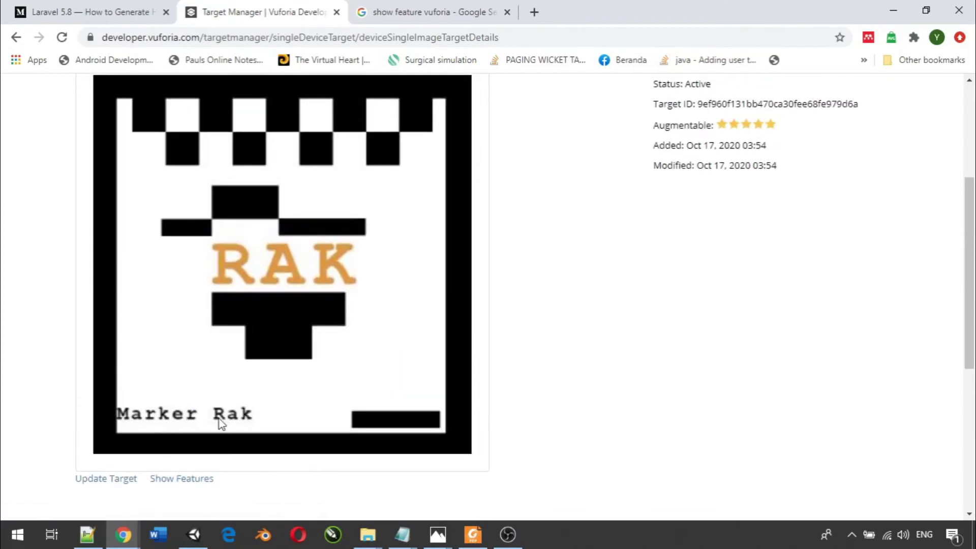
- Show marker_rak's detected feature points, then hide them again
{"action": "left_click", "coordinate": [194, 489]}
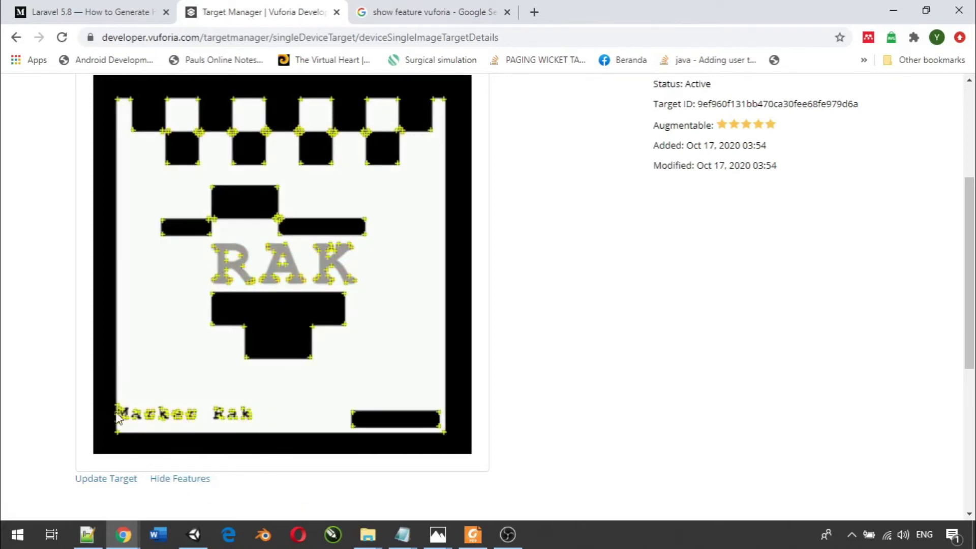
{"action": "scroll", "coordinate": [117, 416], "scroll_direction": "up", "scroll_amount": 1}
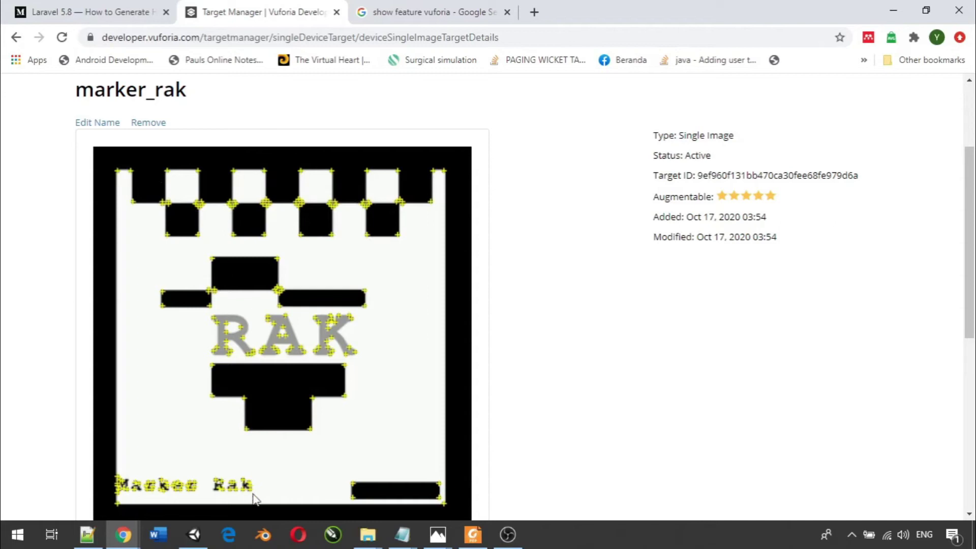
{"action": "scroll", "coordinate": [610, 457], "scroll_direction": "down", "scroll_amount": 2}
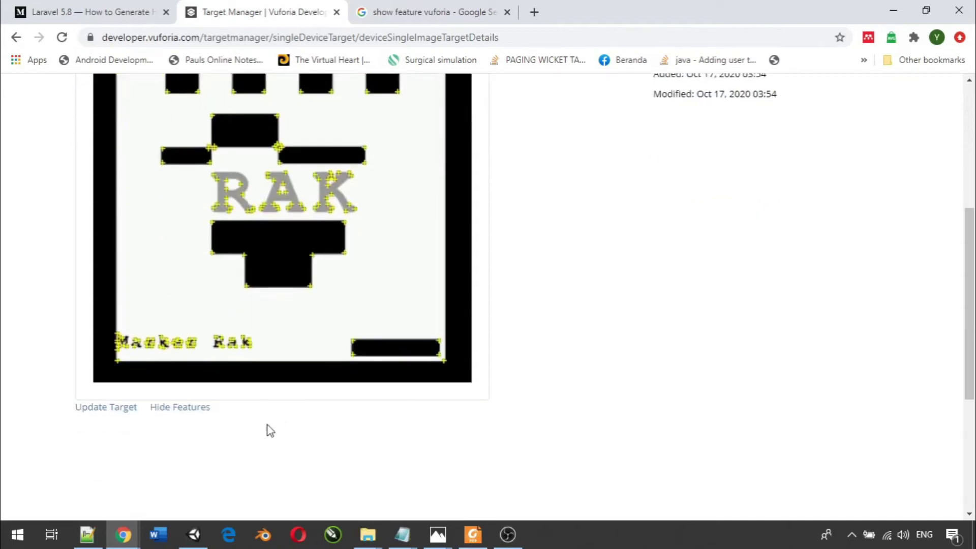
{"action": "left_click", "coordinate": [184, 407]}
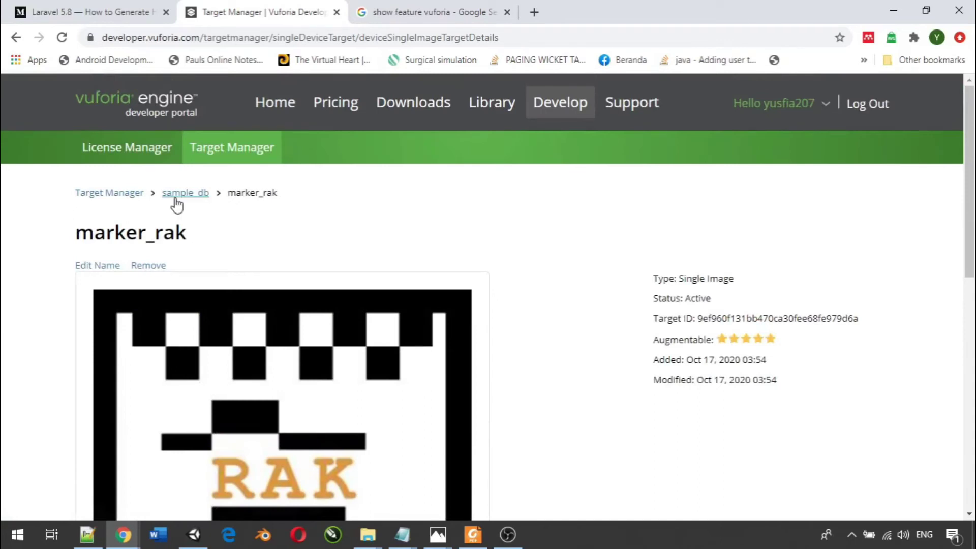
- Download the entire sample_db database for the Unity Editor platform
{"action": "left_click", "coordinate": [176, 197]}
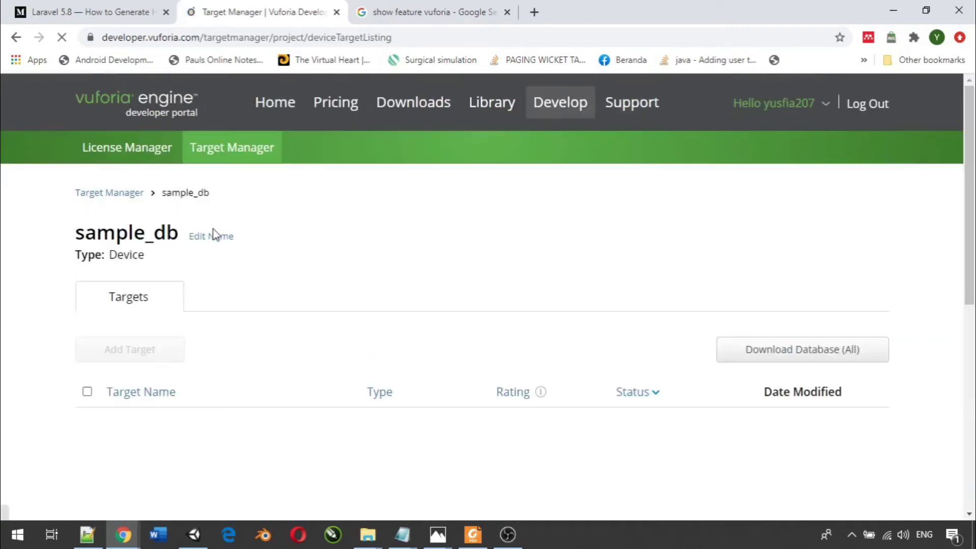
{"action": "scroll", "coordinate": [240, 311], "scroll_direction": "down", "scroll_amount": 3}
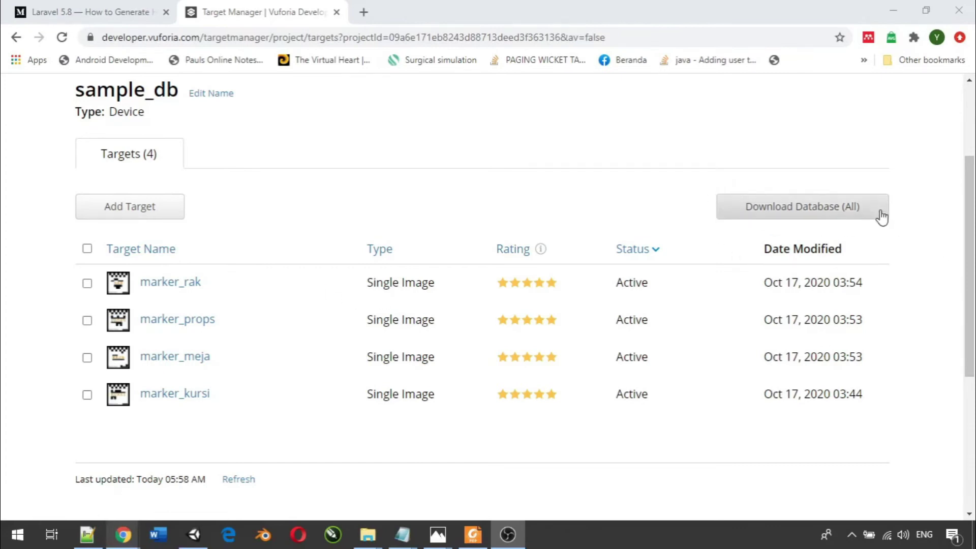
{"action": "left_click", "coordinate": [810, 213]}
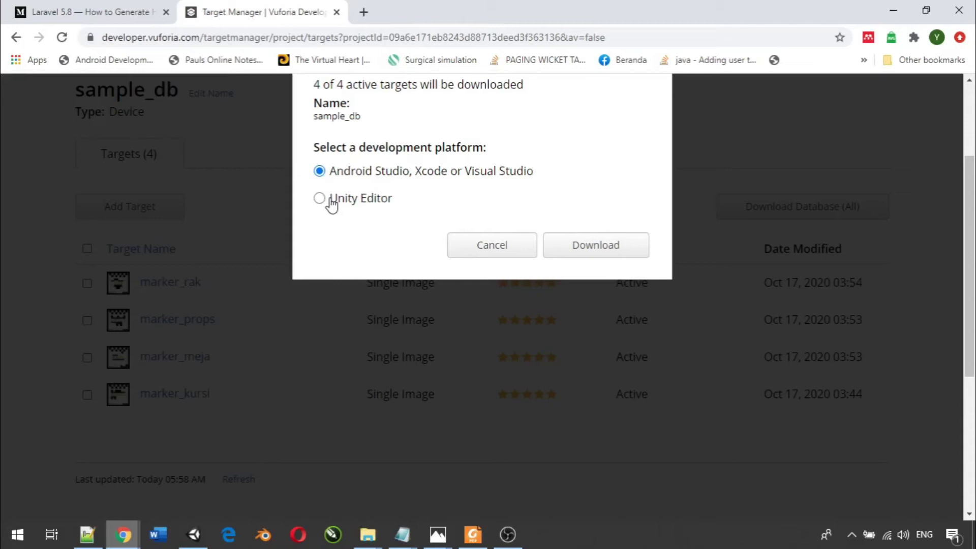
{"action": "left_click", "coordinate": [319, 199]}
{"action": "left_click", "coordinate": [613, 246]}
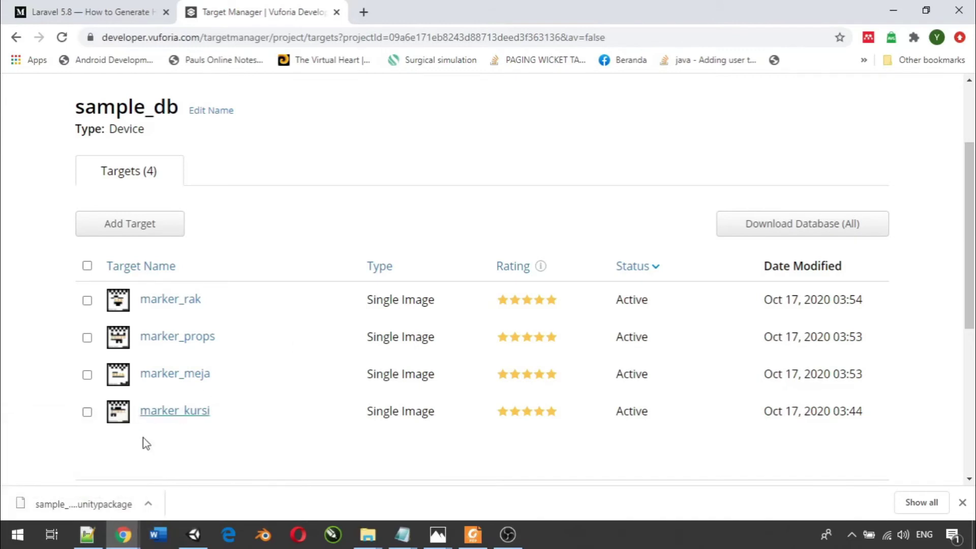
{"action": "left_click", "coordinate": [148, 503]}
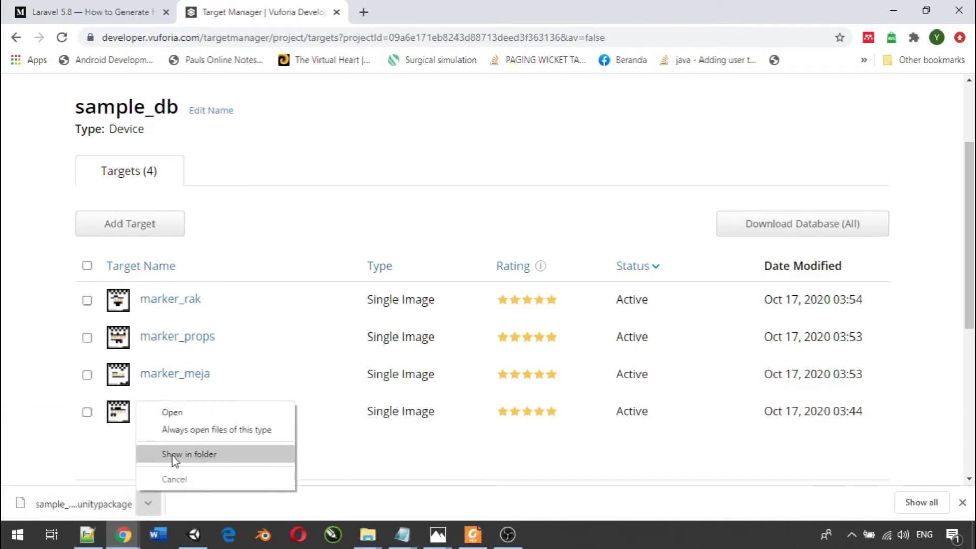
- Show sample_db.unitypackage in the Taper Object folder, then return to Unity
{"action": "left_click", "coordinate": [172, 455]}
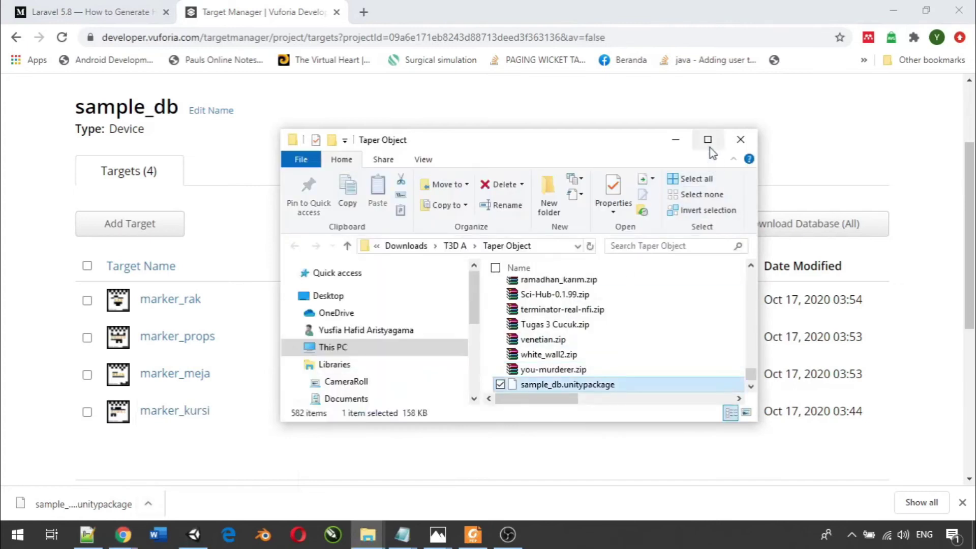
{"action": "left_click", "coordinate": [707, 140]}
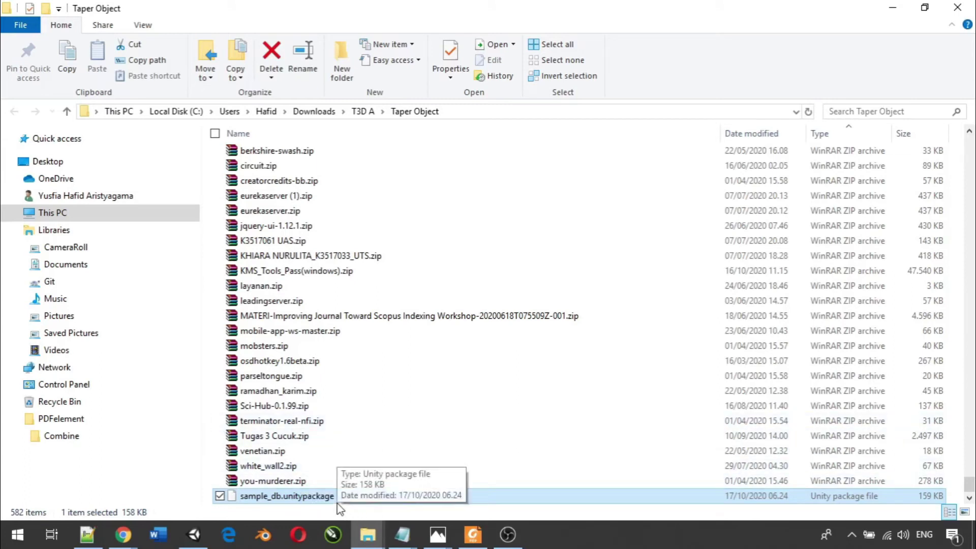
{"action": "left_click", "coordinate": [193, 534]}
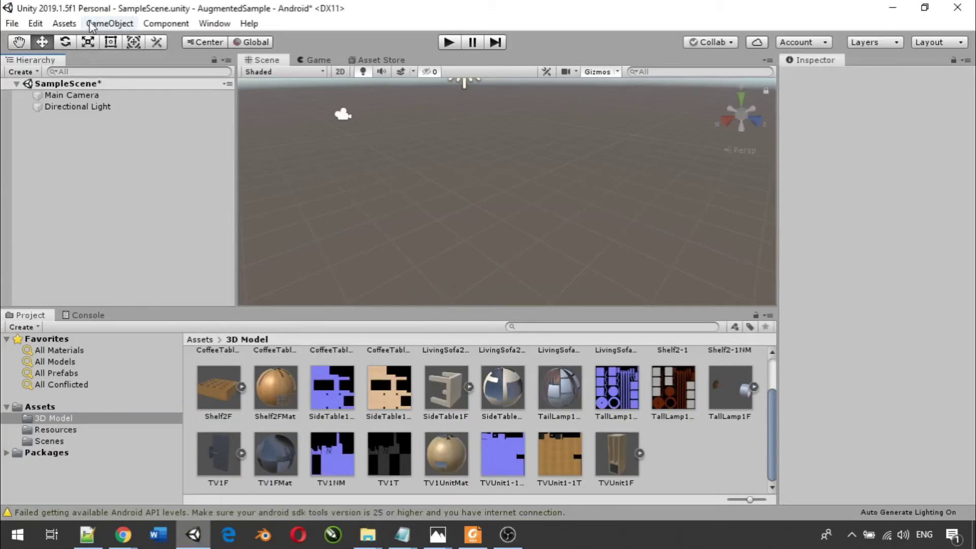
{"action": "left_click", "coordinate": [63, 24]}
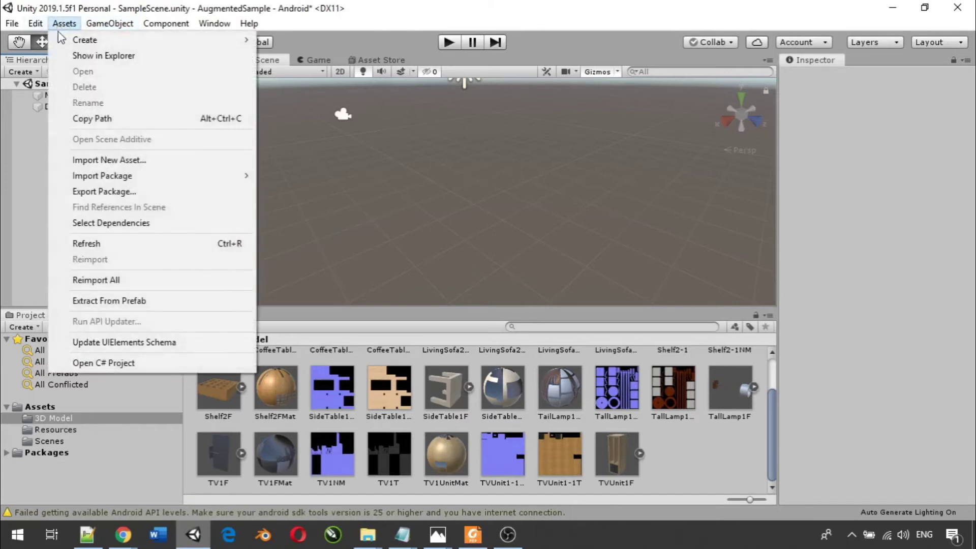
- Import the custom package sample_db.unitypackage from Downloads > T3D A > Taper Object
{"action": "mouse_move", "coordinate": [127, 176]}
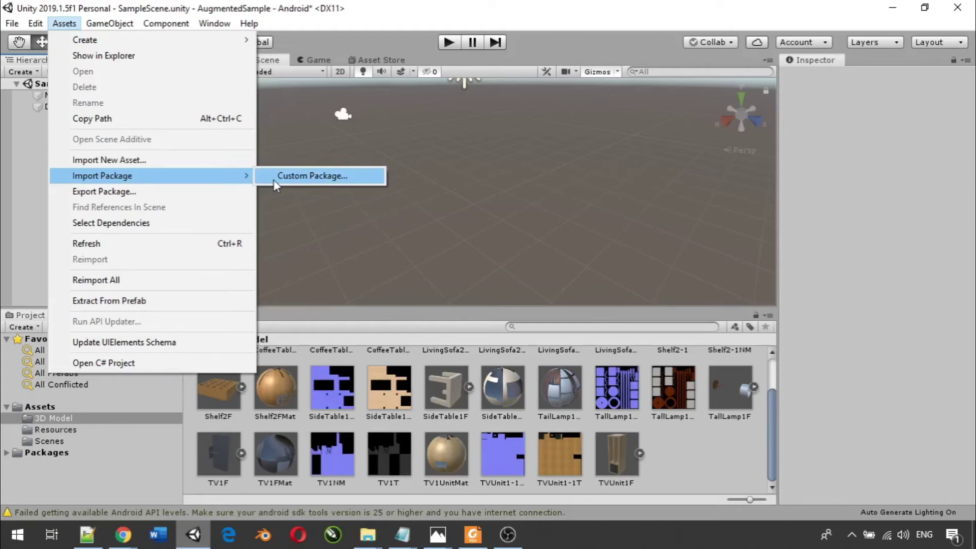
{"action": "left_click", "coordinate": [300, 178]}
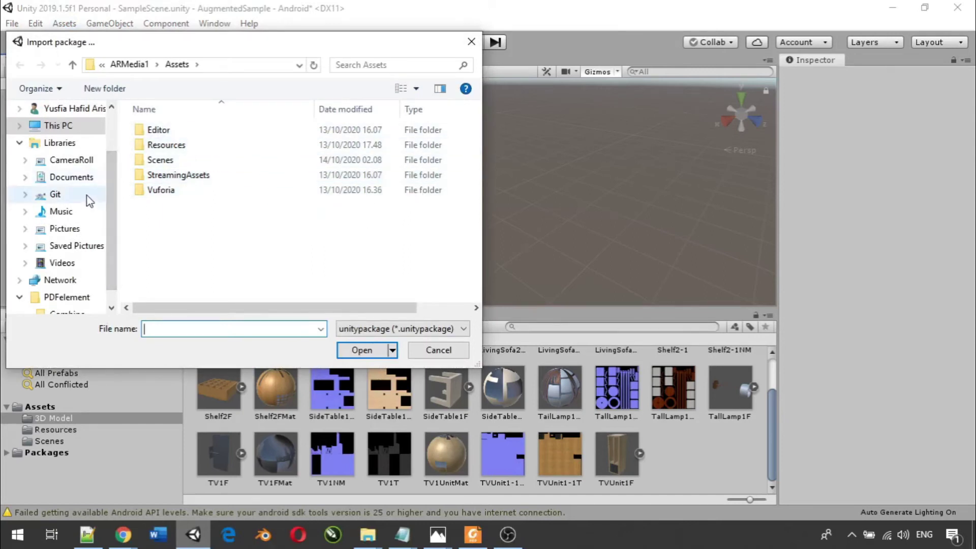
{"action": "left_click", "coordinate": [74, 112]}
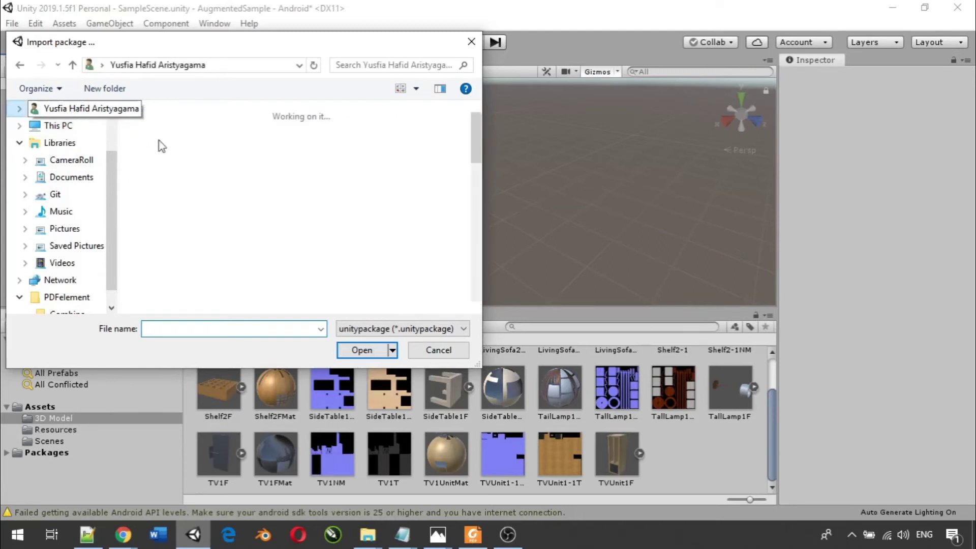
{"action": "scroll", "coordinate": [246, 202], "scroll_direction": "down", "scroll_amount": 3}
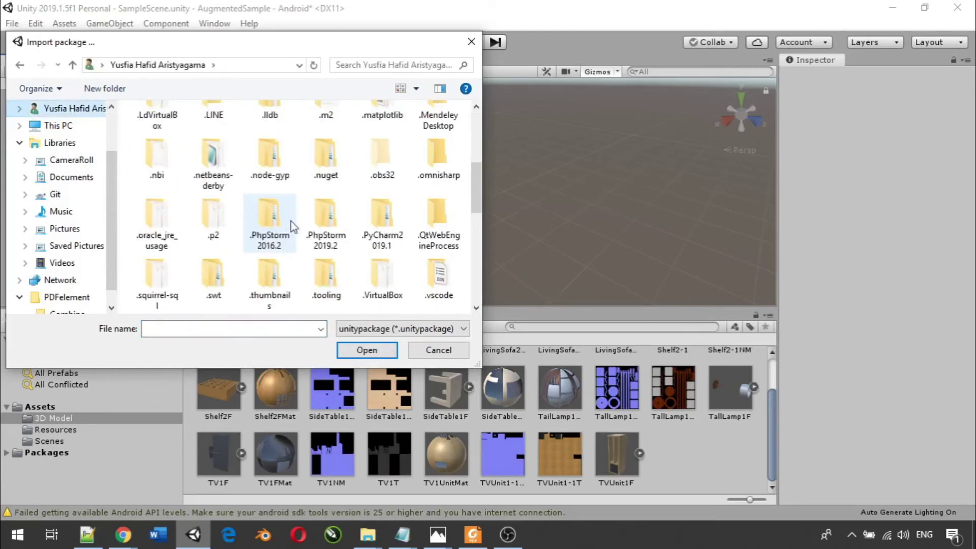
{"action": "scroll", "coordinate": [341, 197], "scroll_direction": "up", "scroll_amount": 2}
{"action": "scroll", "coordinate": [341, 197], "scroll_direction": "up", "scroll_amount": 2}
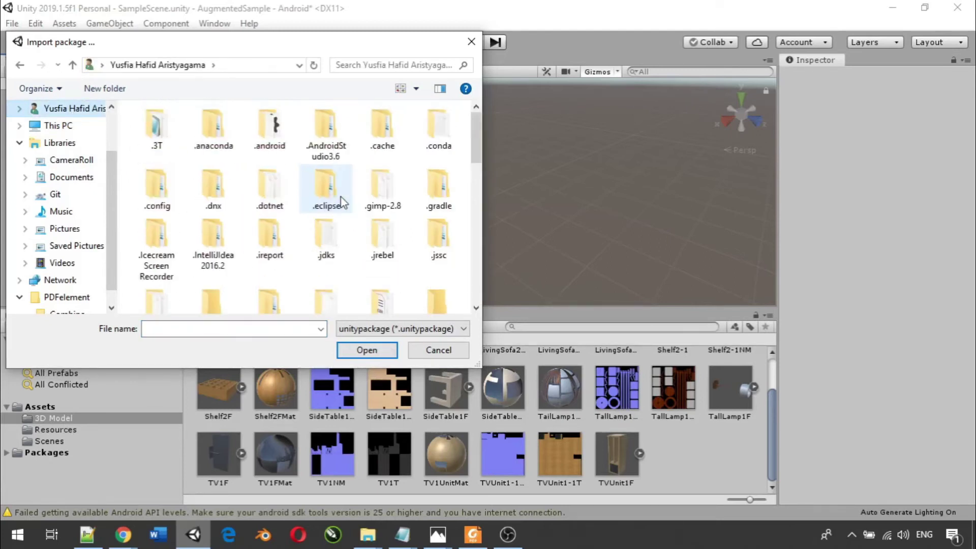
{"action": "scroll", "coordinate": [340, 197], "scroll_direction": "down", "scroll_amount": 5}
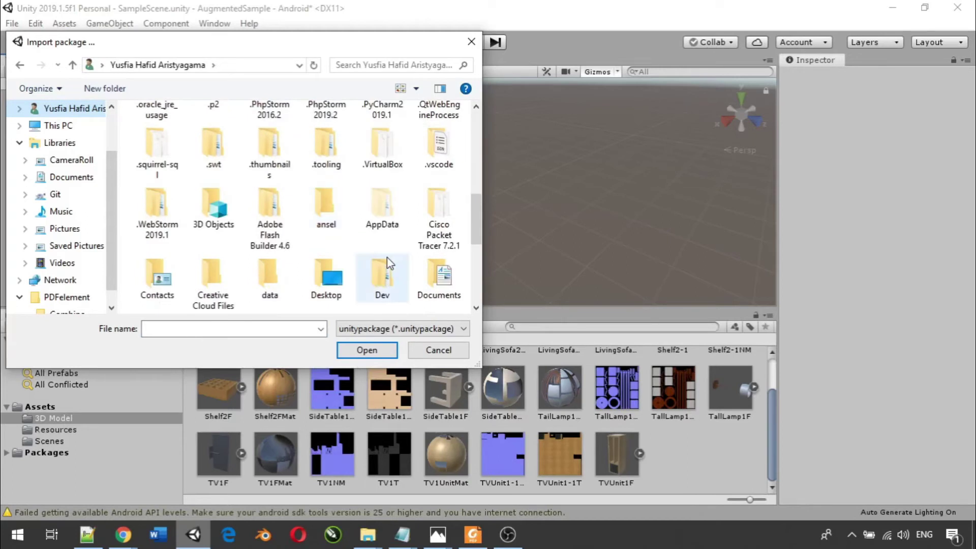
{"action": "scroll", "coordinate": [374, 255], "scroll_direction": "down", "scroll_amount": 3}
{"action": "double_click", "coordinate": [155, 218]}
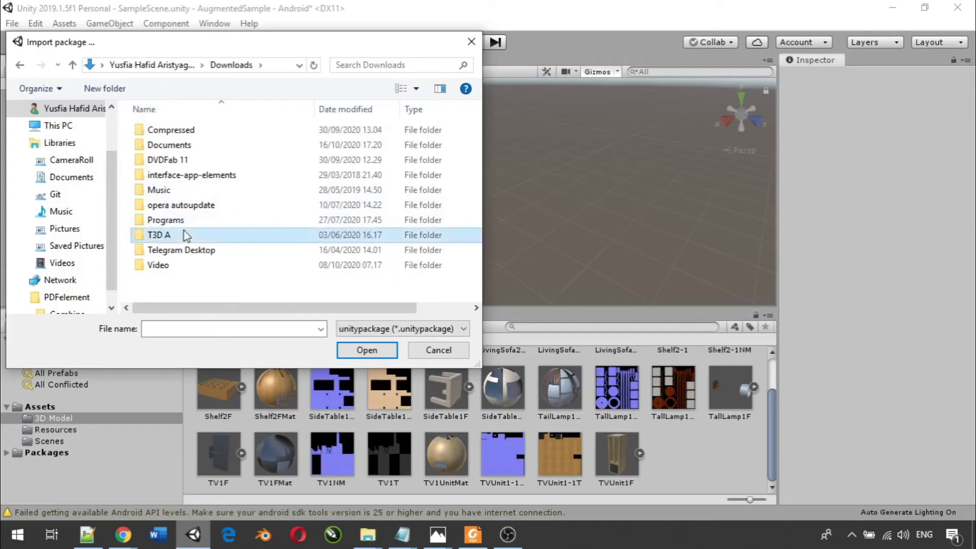
{"action": "double_click", "coordinate": [182, 235]}
{"action": "double_click", "coordinate": [197, 135]}
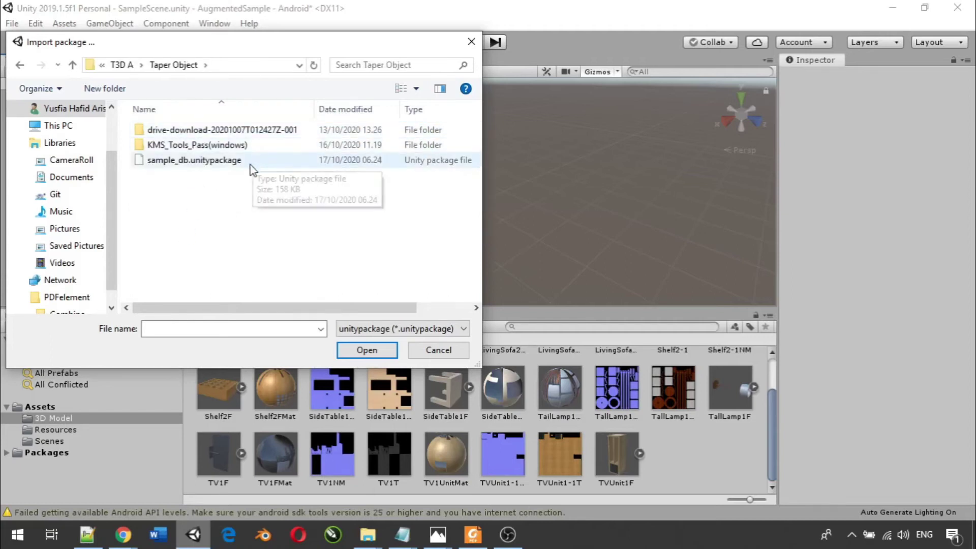
{"action": "left_click", "coordinate": [187, 161]}
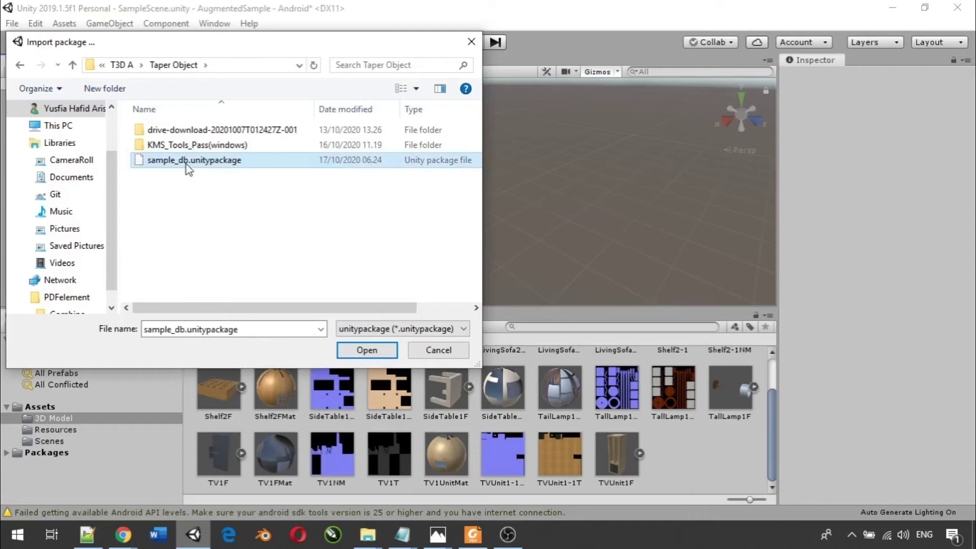
{"action": "double_click", "coordinate": [186, 163]}
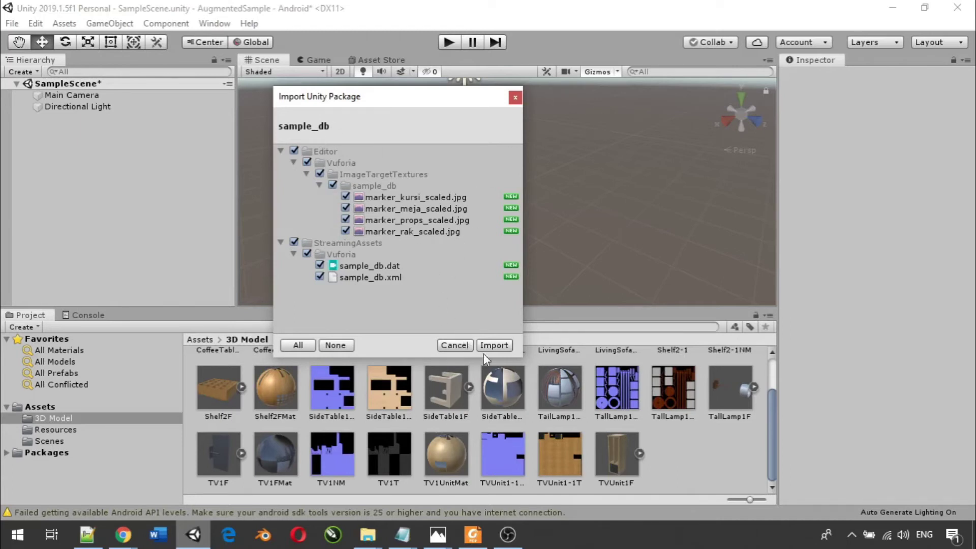
- Import sample_db, view its four markers under Editor/Vuforia/ImageTargetTextures/sample_db, then collapse Editor
{"action": "left_click", "coordinate": [493, 345]}
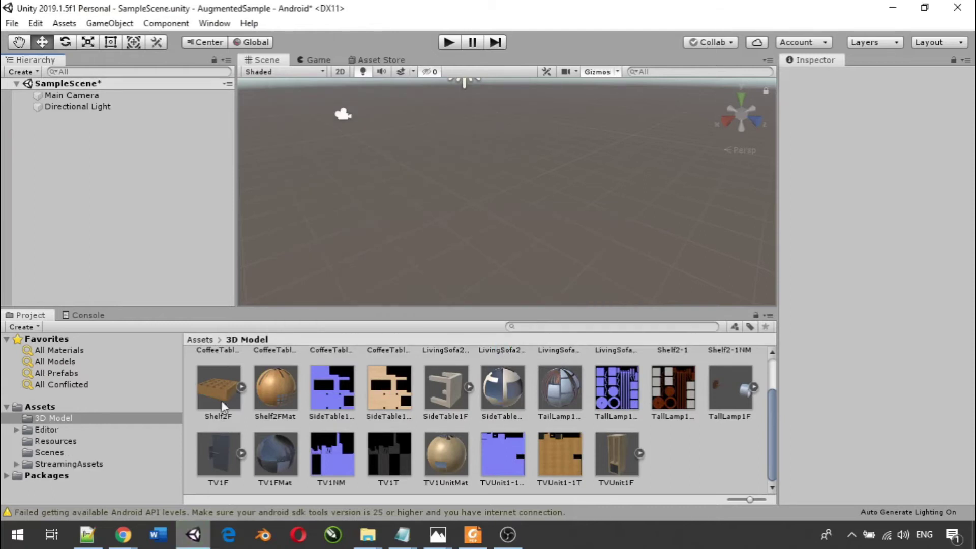
{"action": "left_click", "coordinate": [41, 430]}
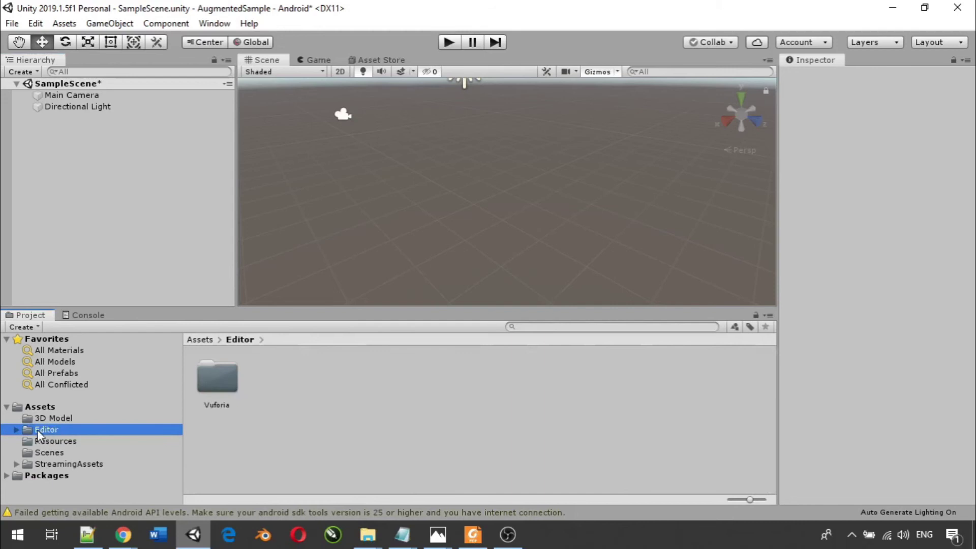
{"action": "double_click", "coordinate": [227, 383]}
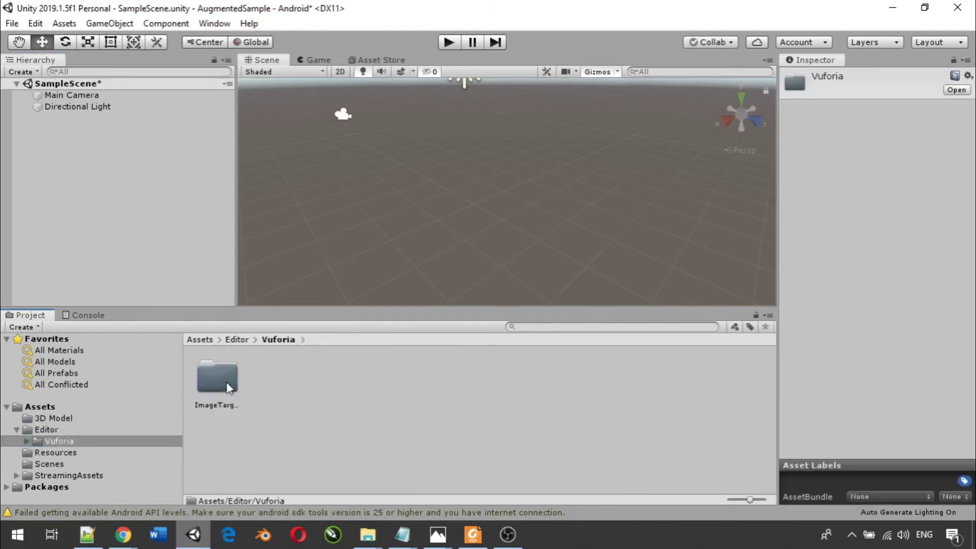
{"action": "double_click", "coordinate": [226, 383]}
{"action": "double_click", "coordinate": [227, 382]}
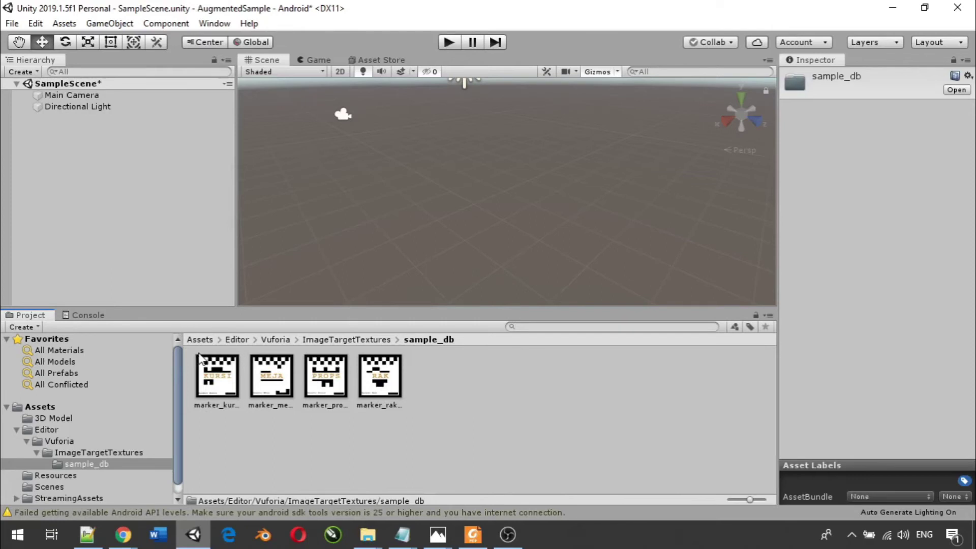
{"action": "left_click", "coordinate": [49, 427]}
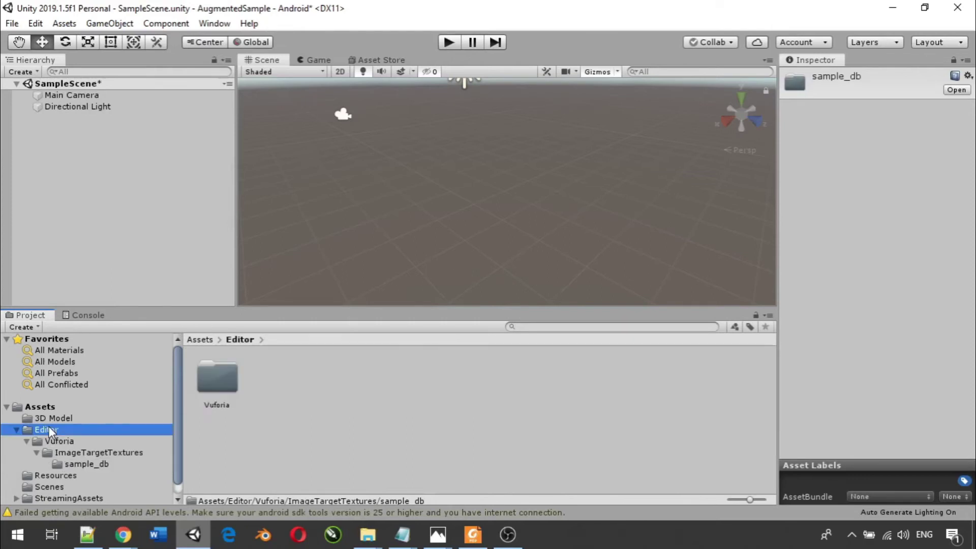
{"action": "left_click", "coordinate": [18, 429]}
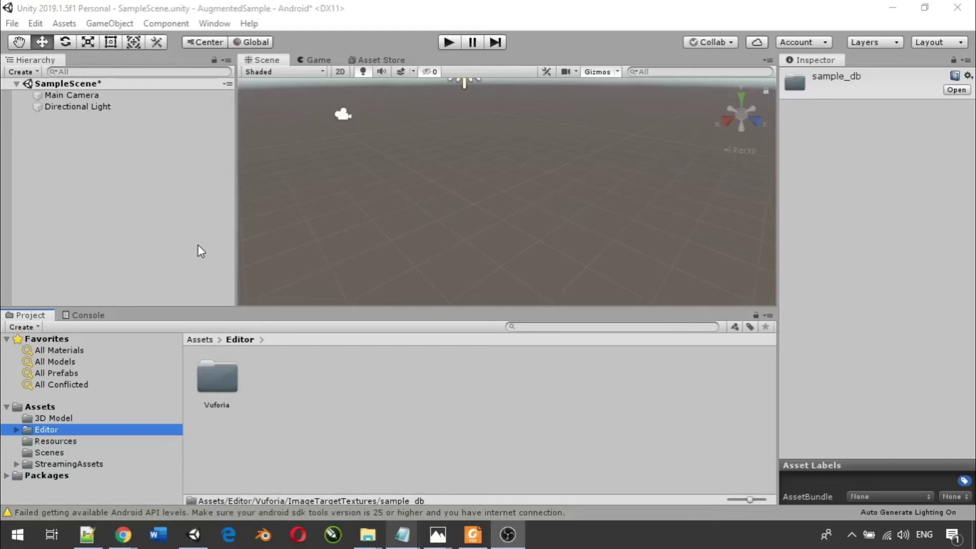
- Import the Vuforia Engine assets, triggered by adding an AR Camera from the Hierarchy menu
{"action": "right_click", "coordinate": [26, 124]}
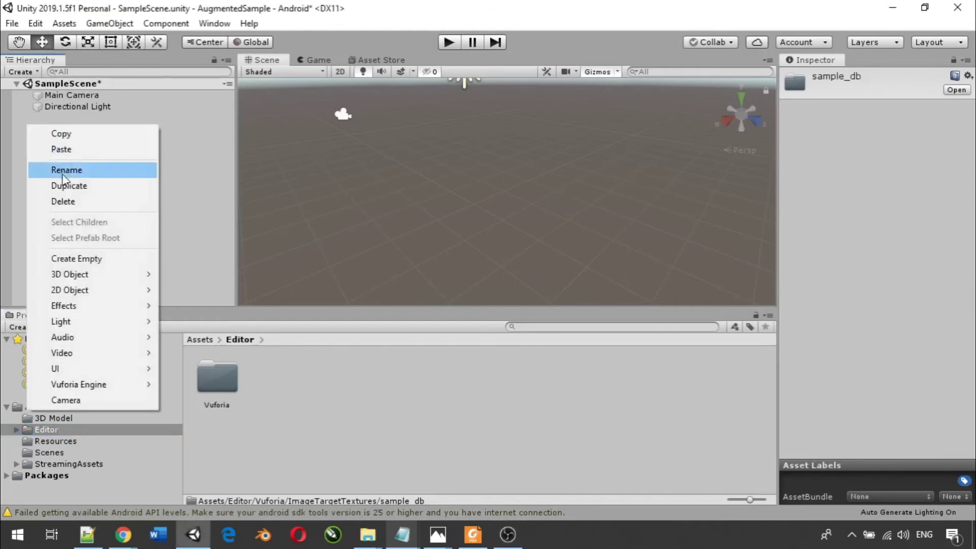
{"action": "mouse_move", "coordinate": [77, 387]}
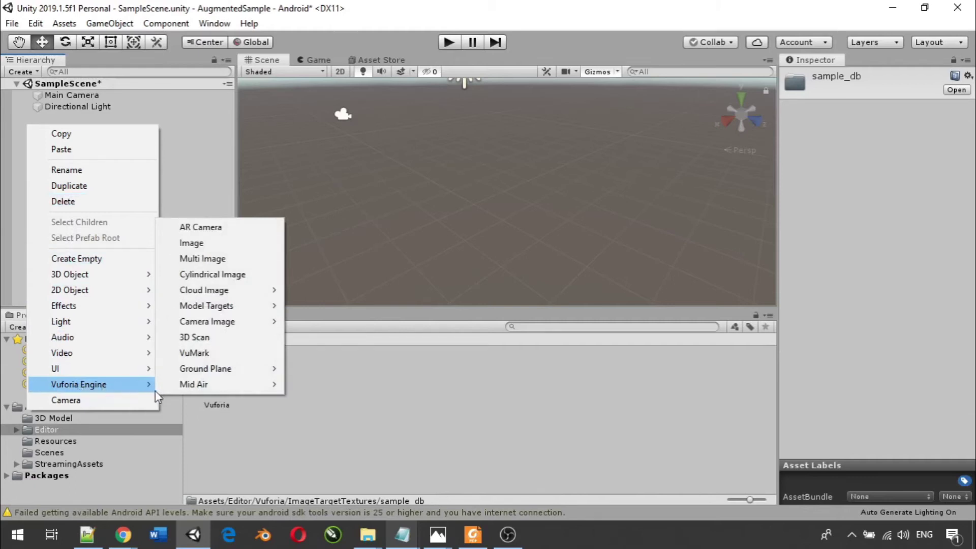
{"action": "left_click", "coordinate": [201, 229]}
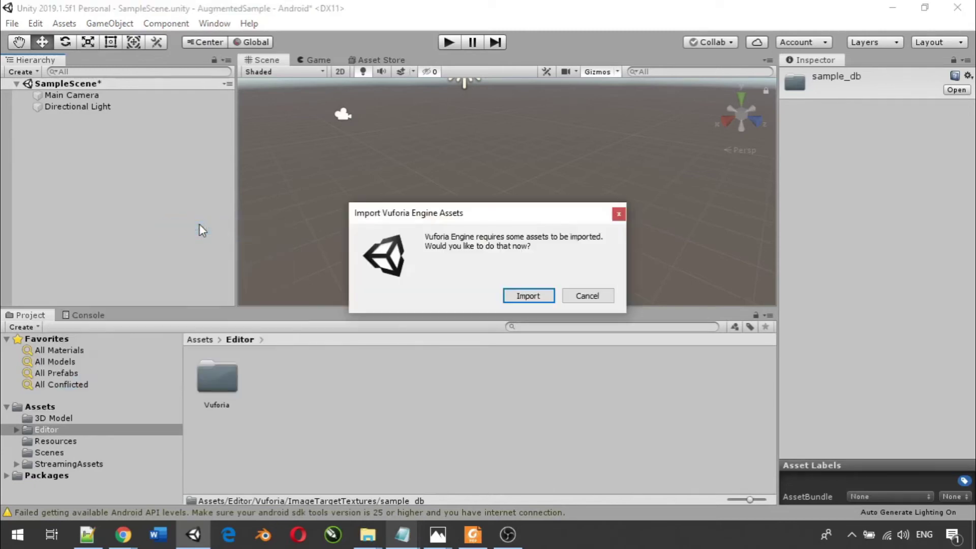
{"action": "left_click", "coordinate": [521, 297]}
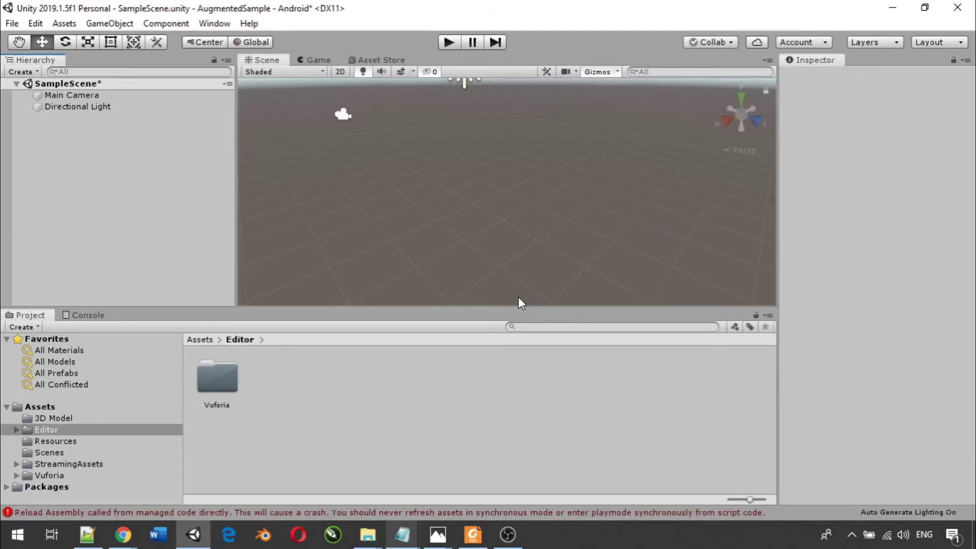
{"action": "right_click", "coordinate": [51, 131]}
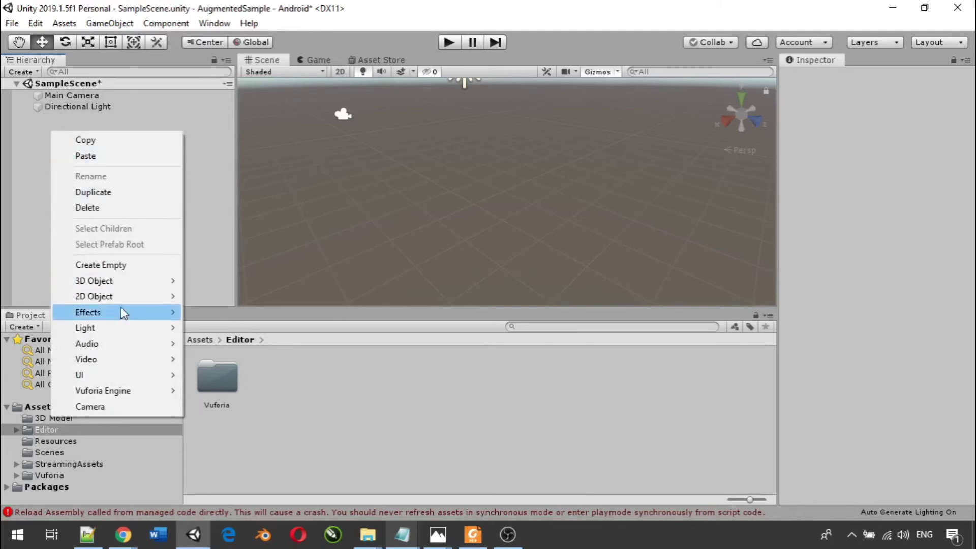
- Add a Vuforia AR Camera, delete the original Main Camera, and select ARCamera
{"action": "mouse_move", "coordinate": [133, 389]}
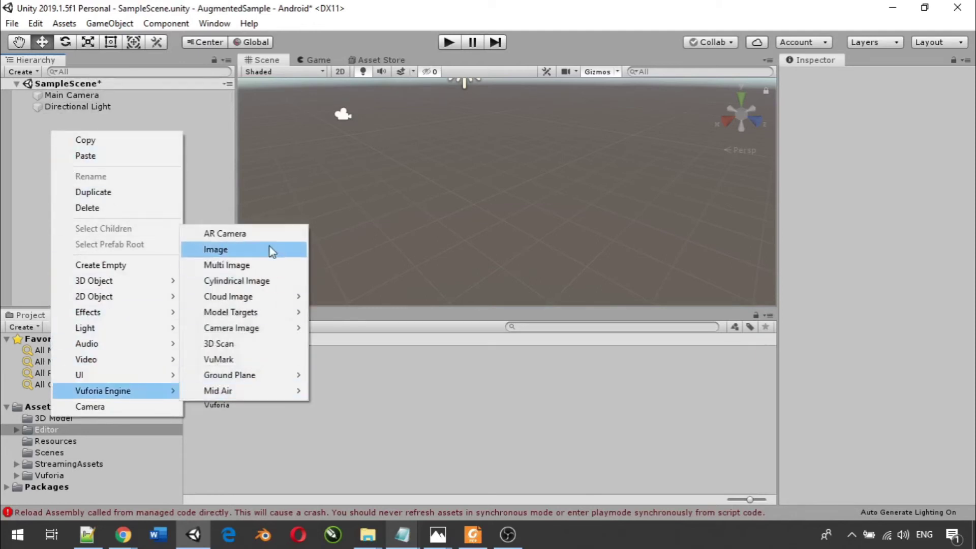
{"action": "left_click", "coordinate": [266, 234]}
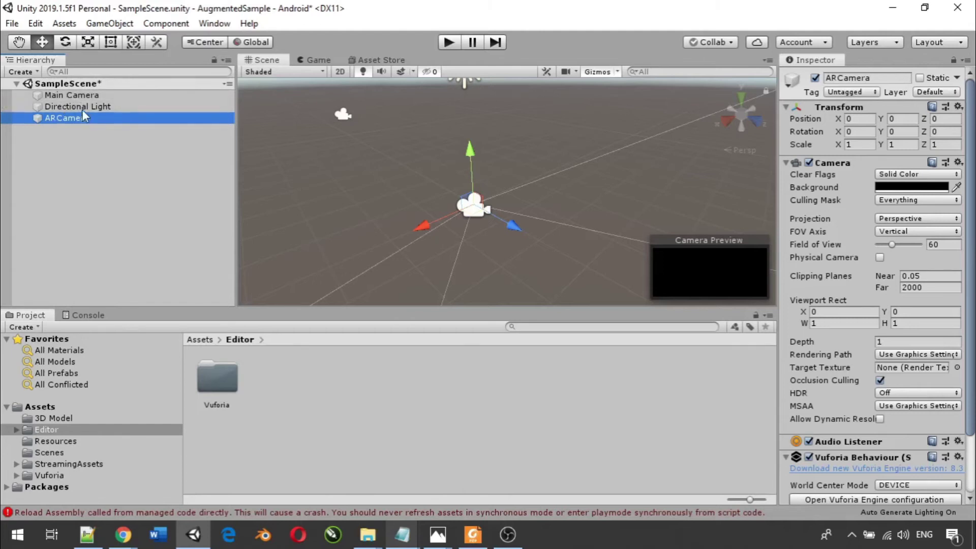
{"action": "left_click", "coordinate": [80, 97]}
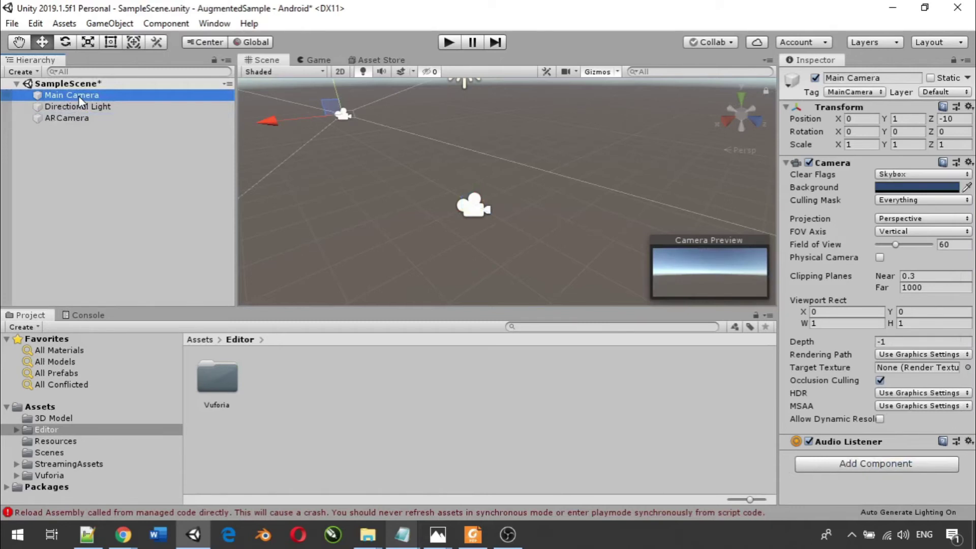
{"action": "right_click", "coordinate": [80, 101]}
{"action": "left_click", "coordinate": [116, 171]}
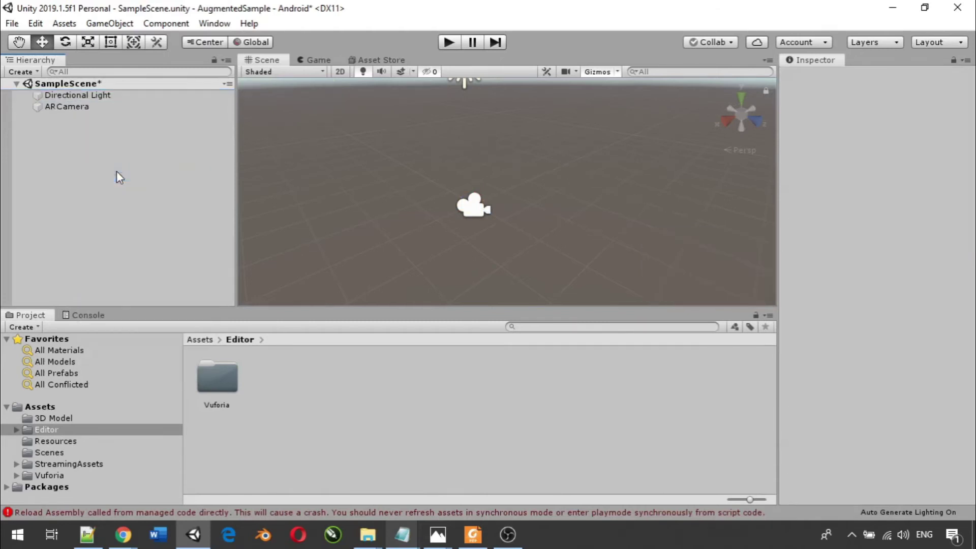
{"action": "left_click", "coordinate": [94, 109]}
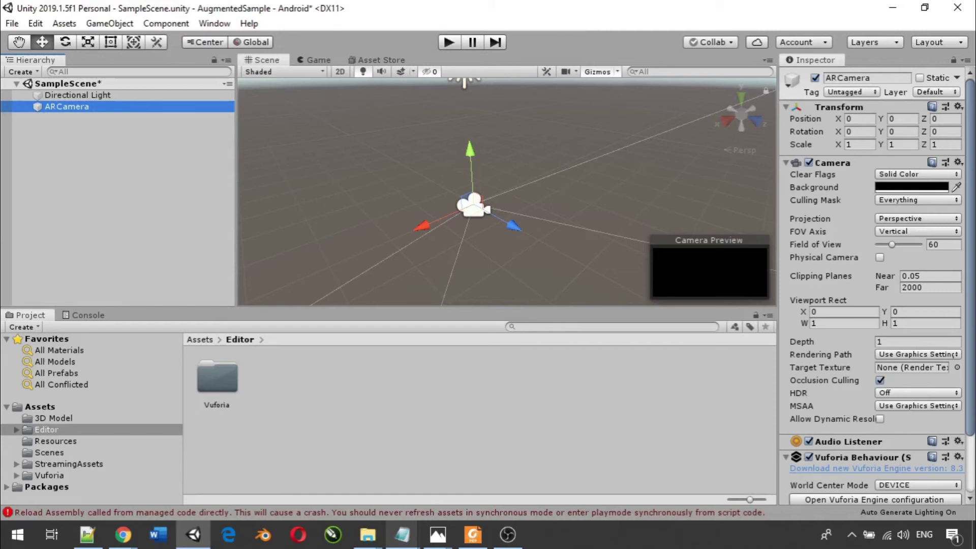
- Add a Vuforia Image Target to the scene
{"action": "right_click", "coordinate": [31, 141]}
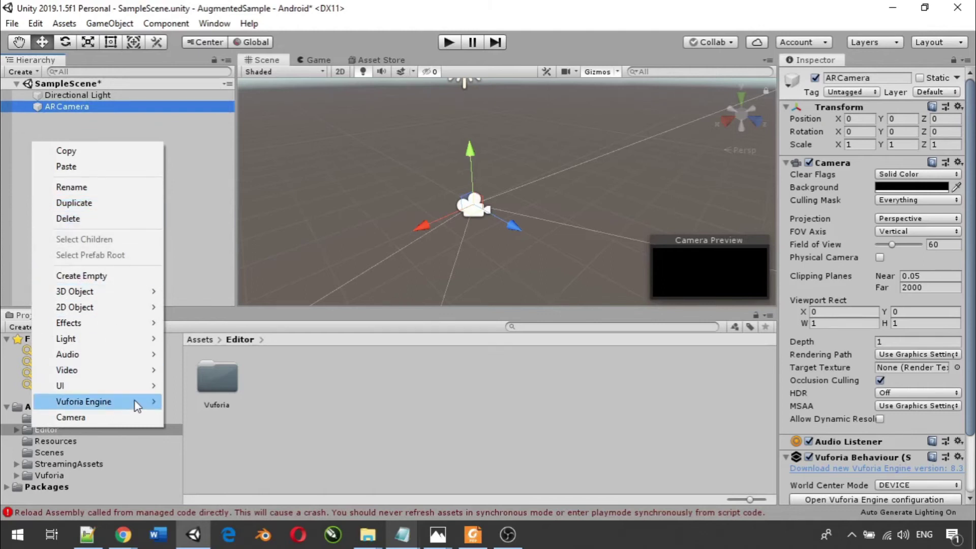
{"action": "mouse_move", "coordinate": [135, 402]}
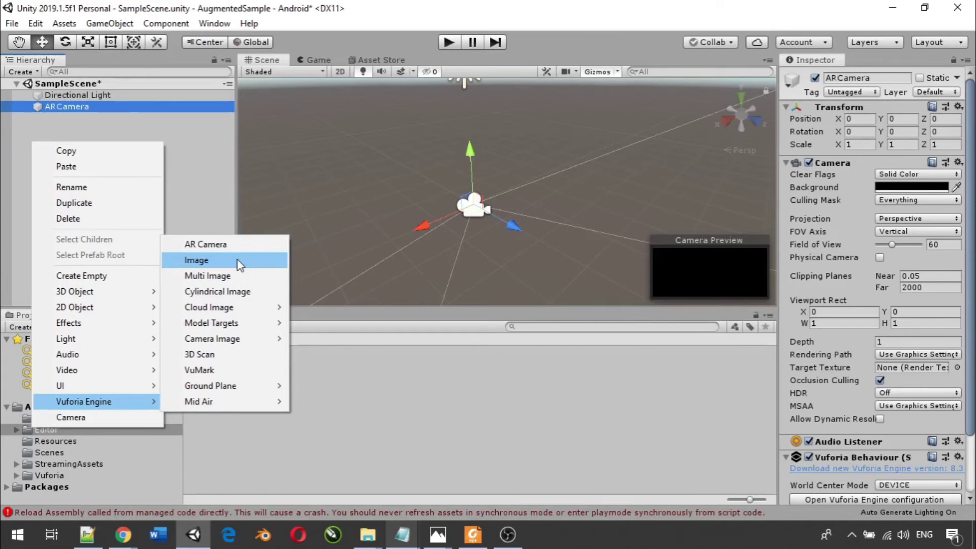
{"action": "left_click", "coordinate": [237, 260]}
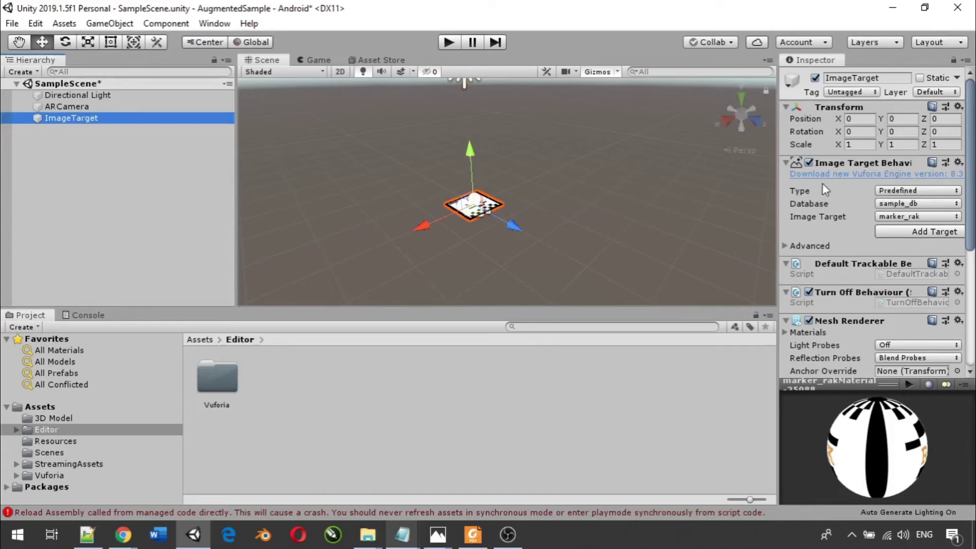
- Set the image target to Predefined type, sample_db database and marker_rak image
{"action": "left_click", "coordinate": [939, 193]}
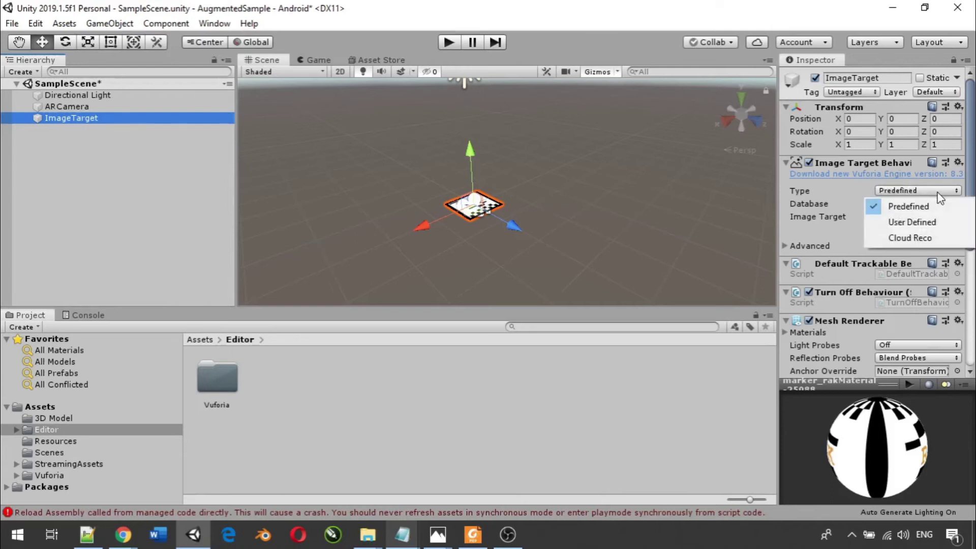
{"action": "left_click", "coordinate": [812, 204]}
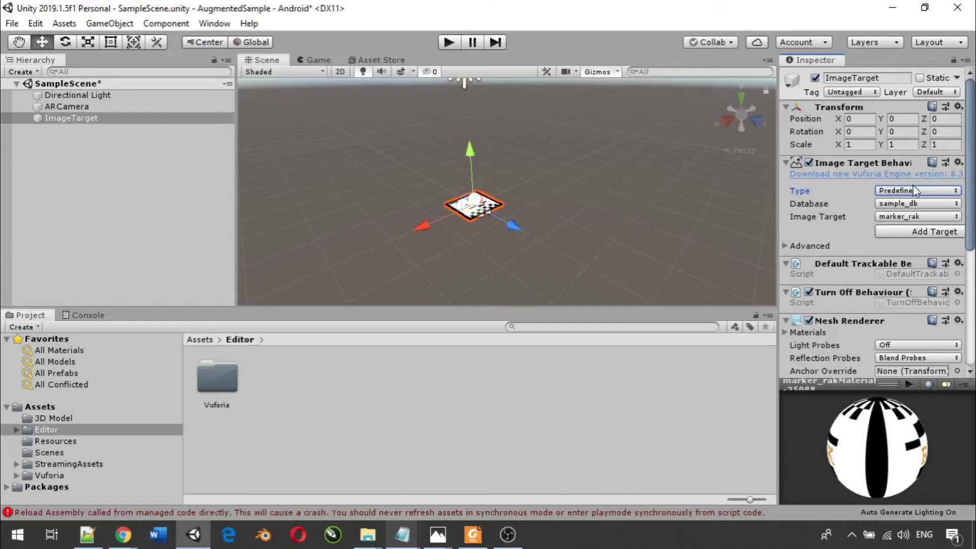
{"action": "left_click", "coordinate": [898, 203]}
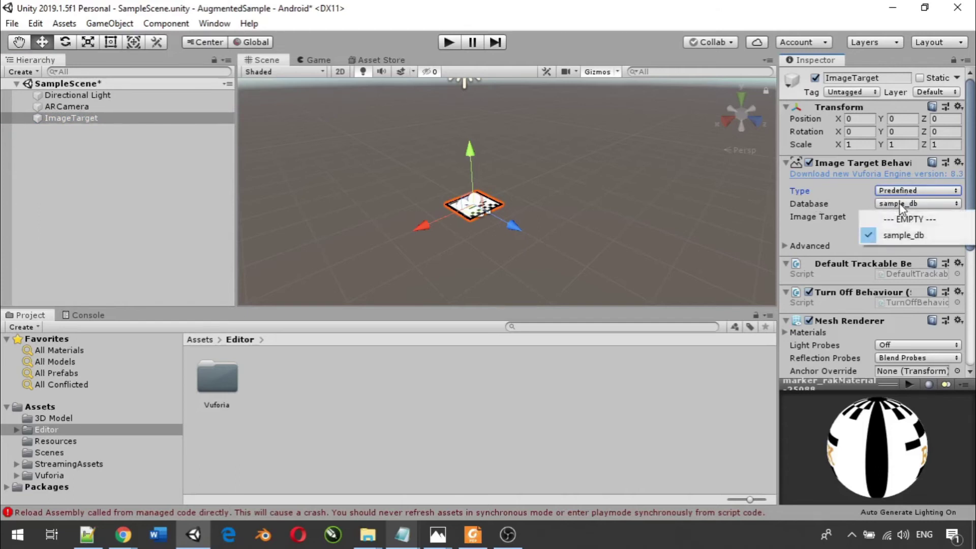
{"action": "left_click", "coordinate": [893, 238]}
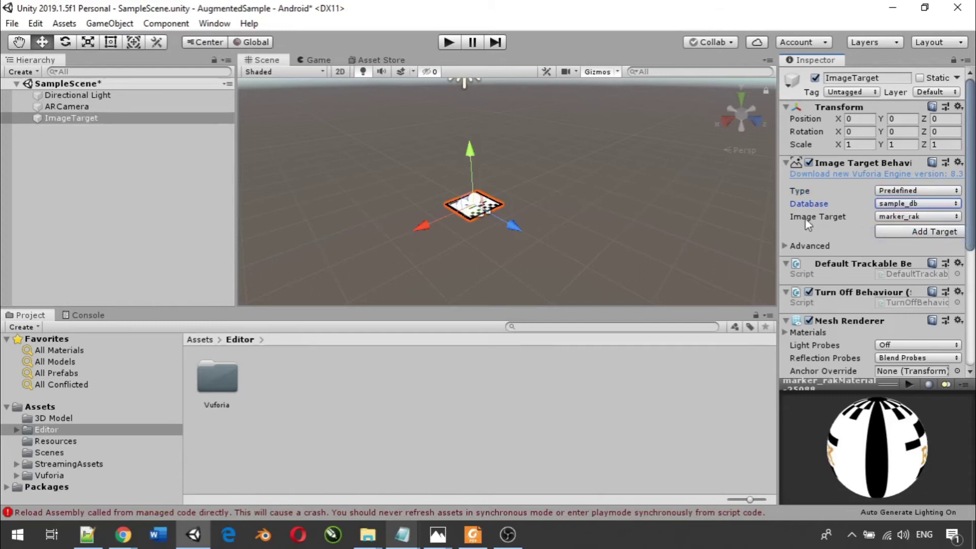
{"action": "left_click", "coordinate": [893, 219]}
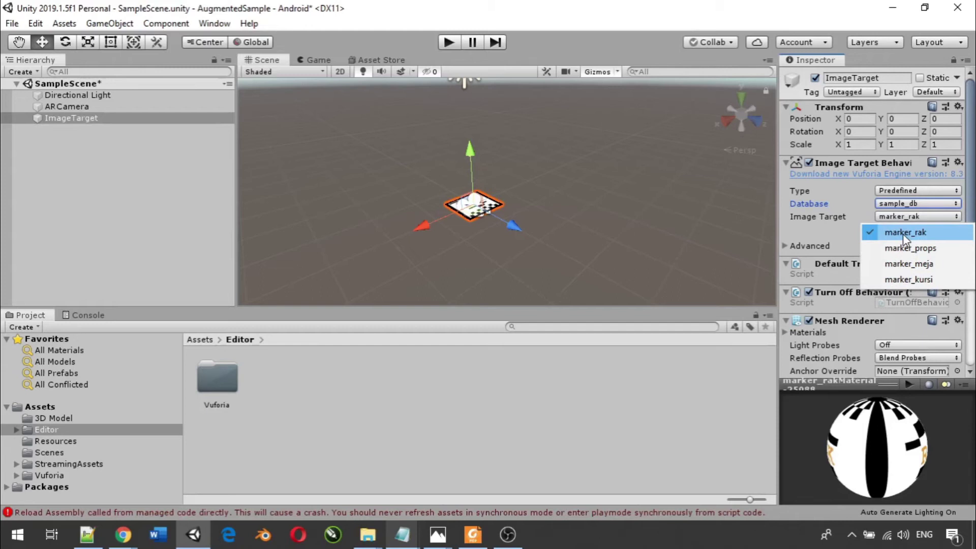
{"action": "left_click", "coordinate": [902, 234]}
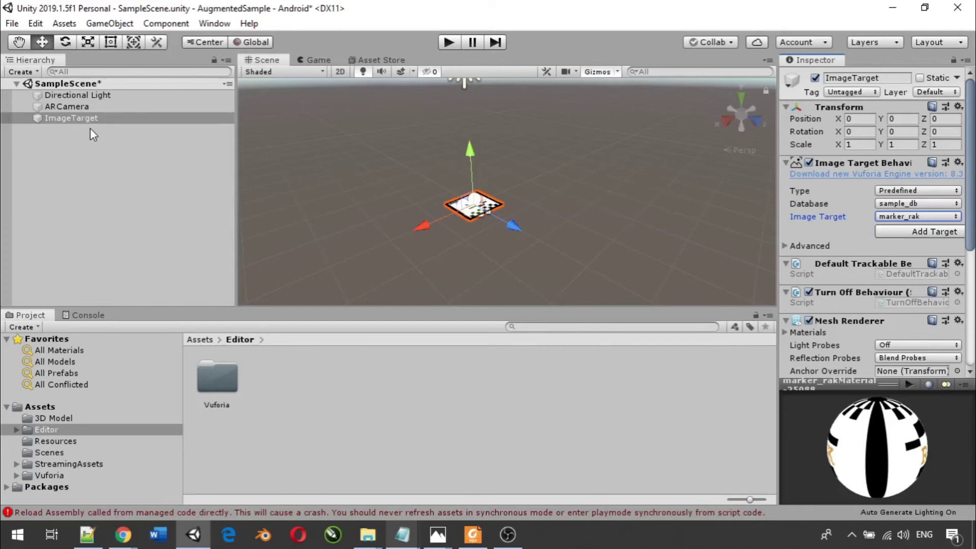
- Rename the first image target to ImageTargetRak
{"action": "right_click", "coordinate": [59, 121]}
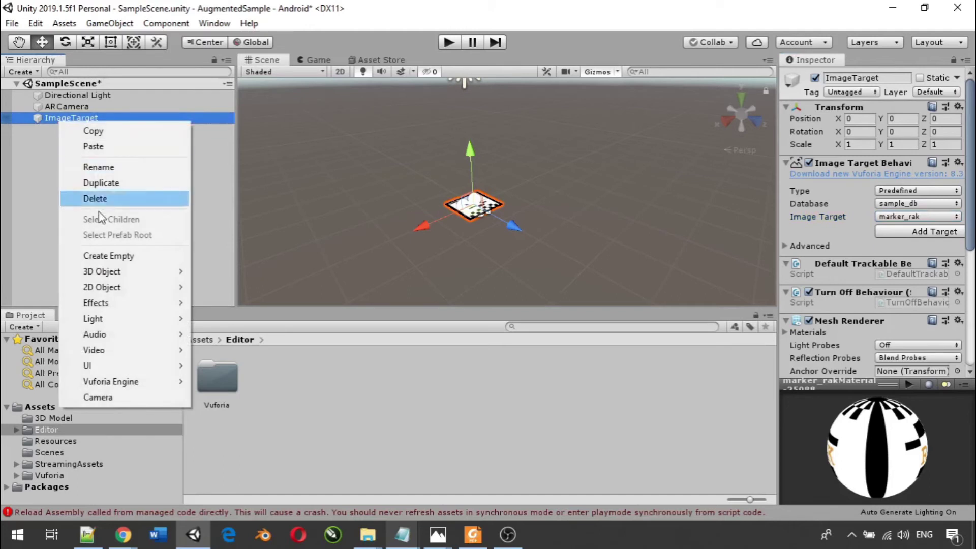
{"action": "left_click", "coordinate": [129, 169]}
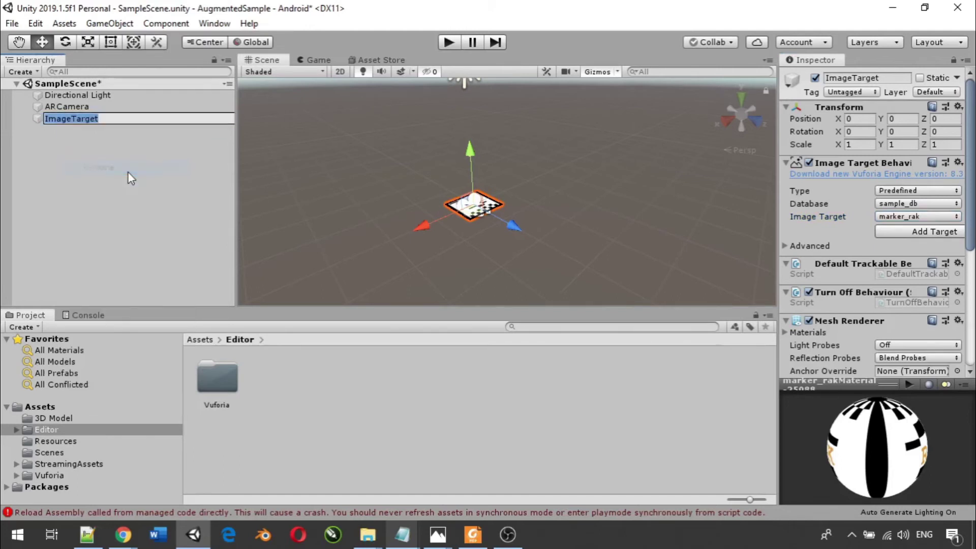
{"action": "left_click", "coordinate": [124, 119]}
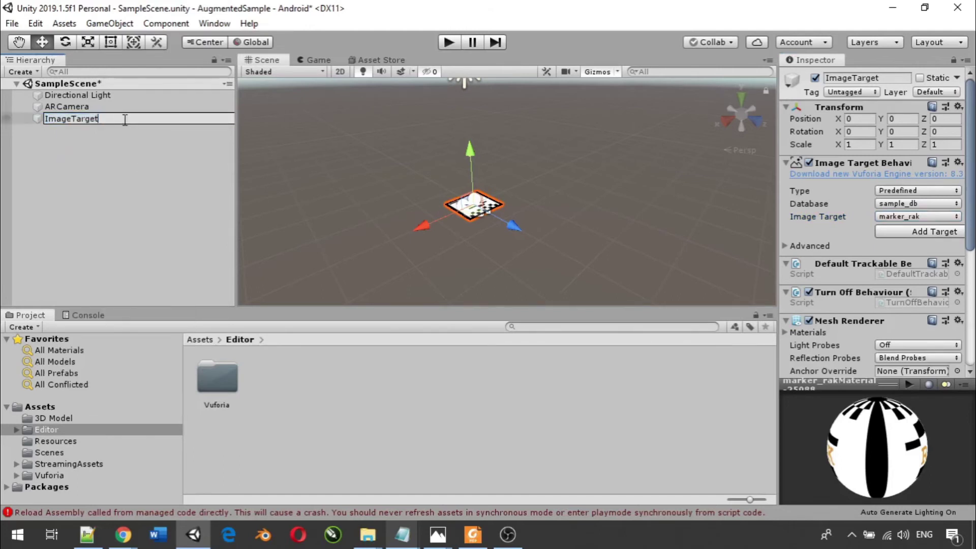
{"action": "type", "text": "Rak"}
{"action": "key", "text": "Return"}
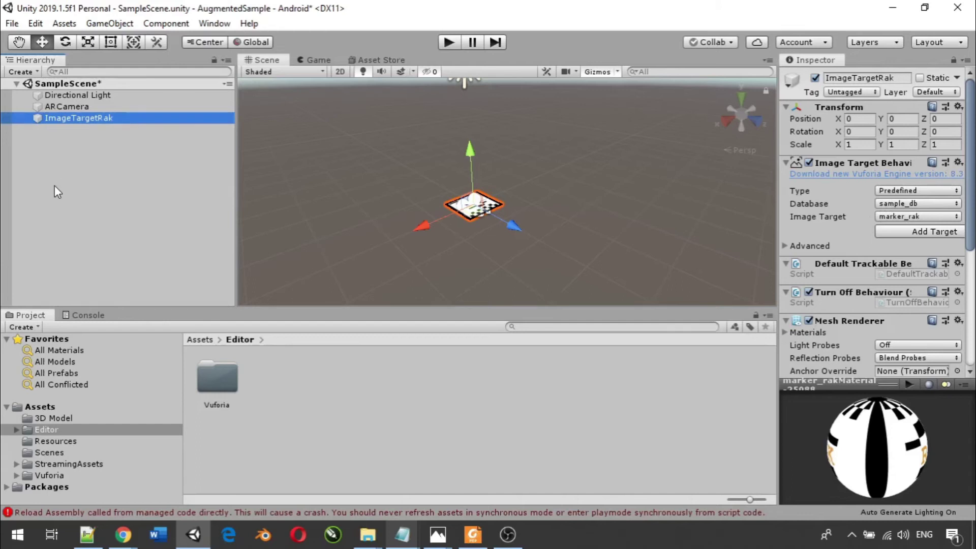
- Add a second image target named ImageTargetTable tracking marker_meja
{"action": "right_click", "coordinate": [38, 151]}
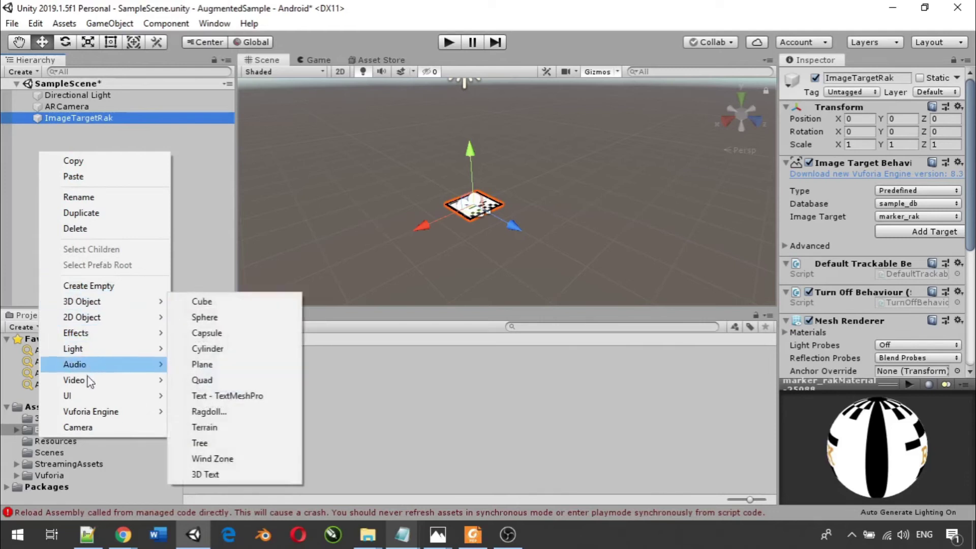
{"action": "mouse_move", "coordinate": [111, 414]}
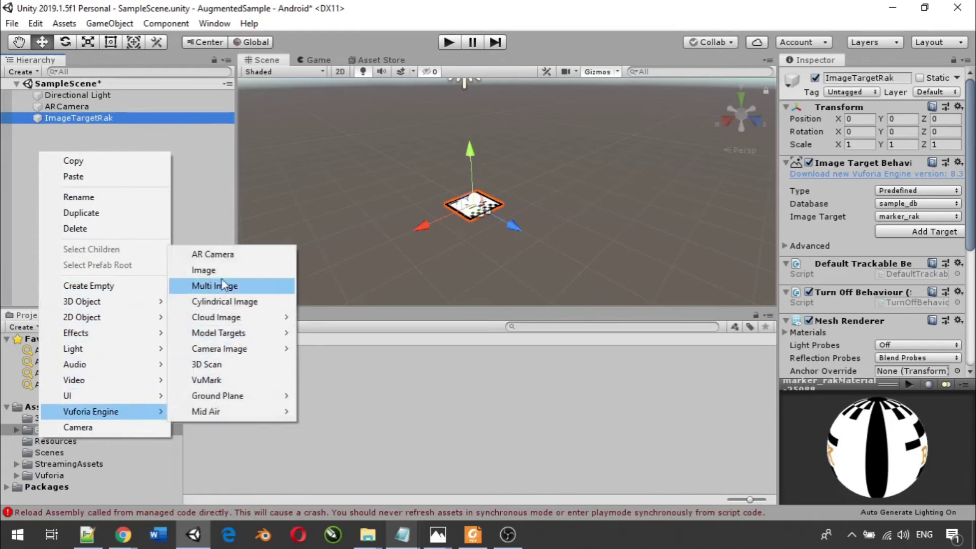
{"action": "left_click", "coordinate": [221, 271]}
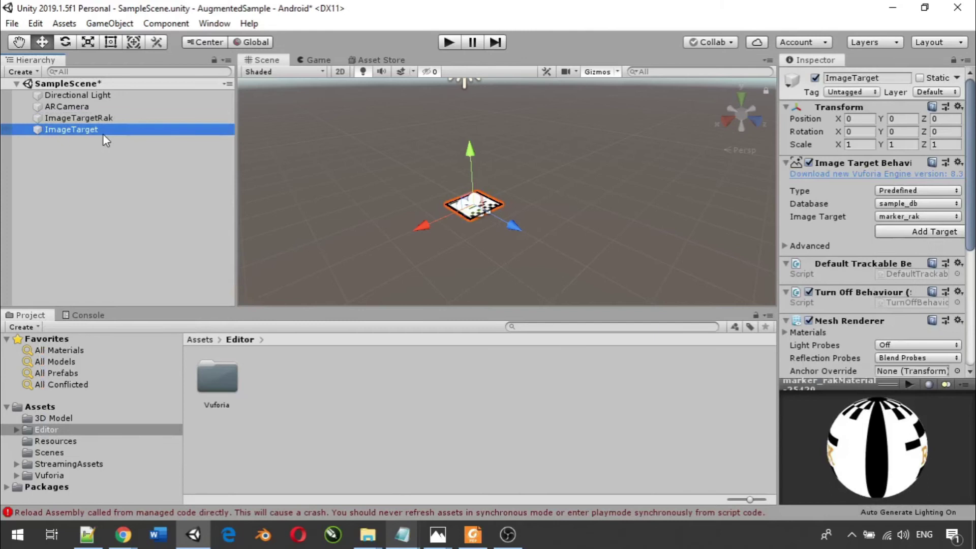
{"action": "right_click", "coordinate": [102, 129]}
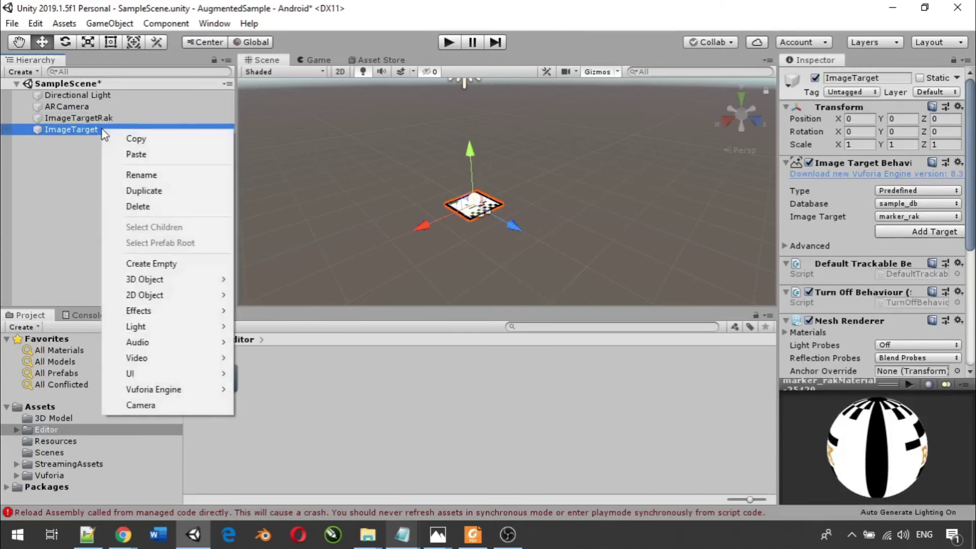
{"action": "left_click", "coordinate": [144, 179]}
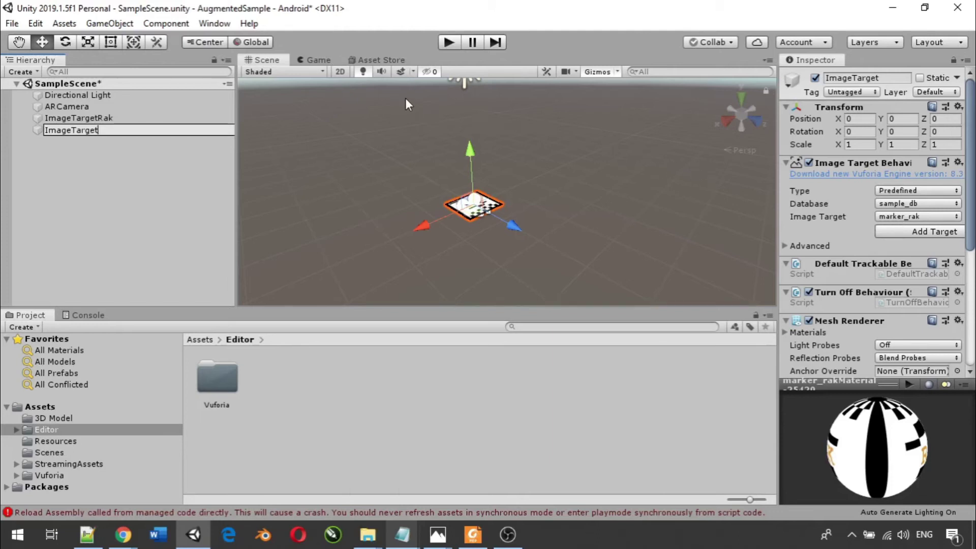
{"action": "type", "text": "Table"}
{"action": "key", "text": "Return"}
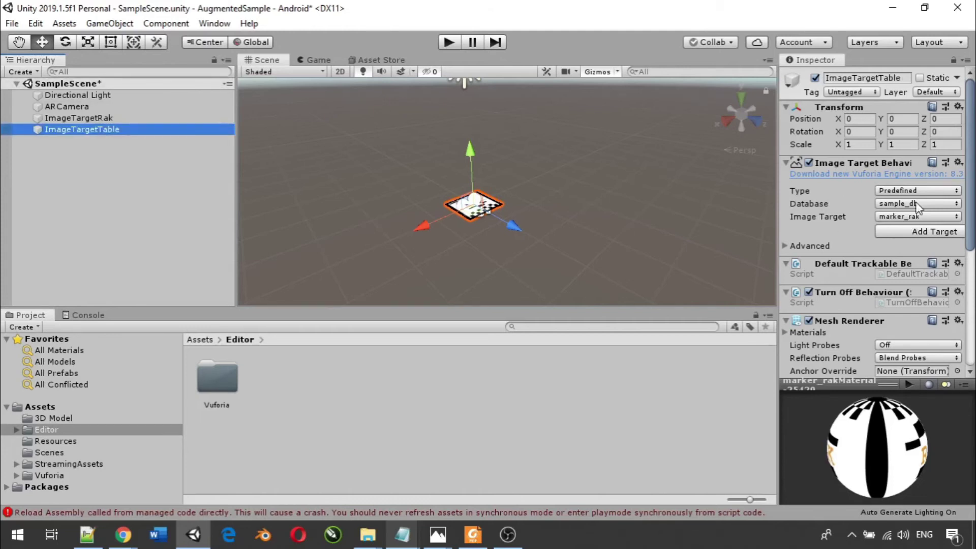
{"action": "left_click", "coordinate": [926, 218]}
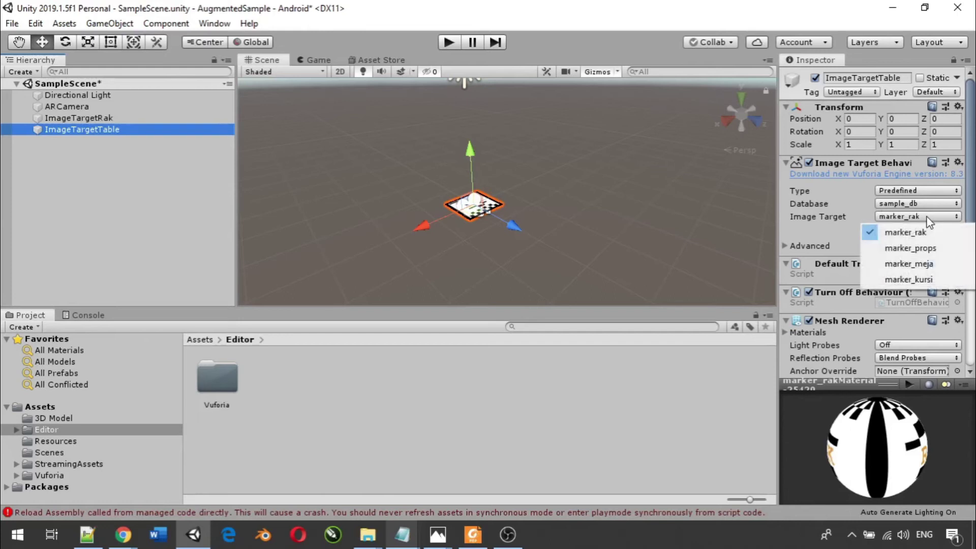
{"action": "left_click", "coordinate": [925, 263]}
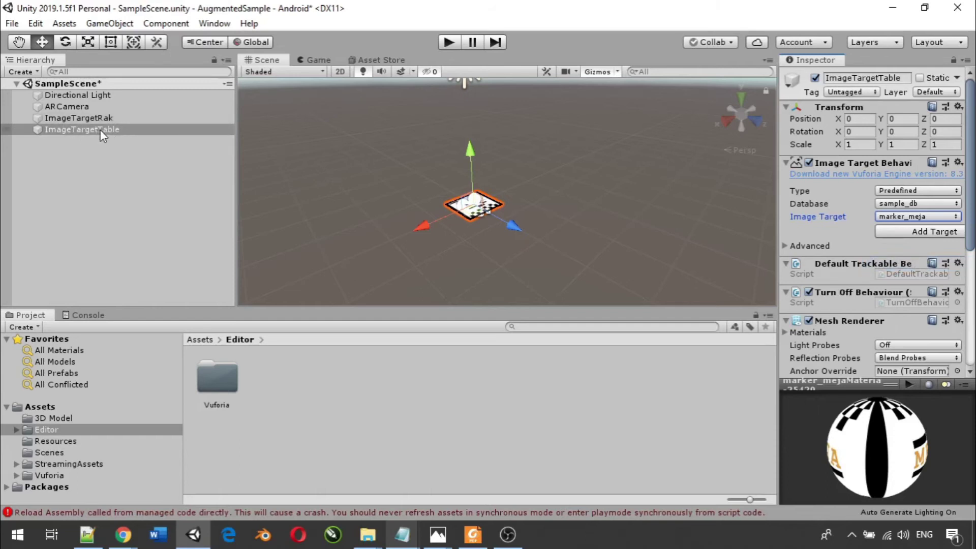
- Rename ImageTargetTable to ImageTargetMeja, keeping marker_meja as its image
{"action": "right_click", "coordinate": [87, 129]}
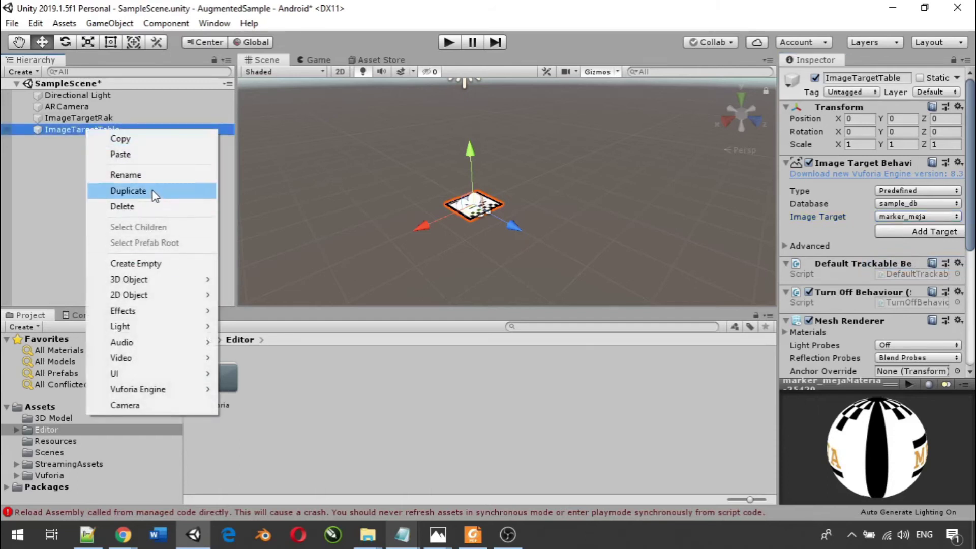
{"action": "left_click", "coordinate": [151, 178]}
{"action": "left_click", "coordinate": [141, 131]}
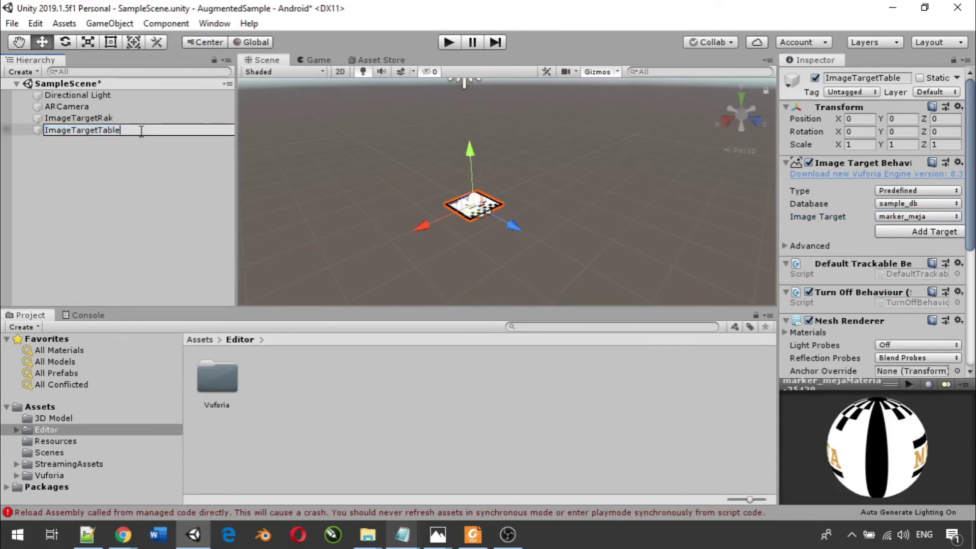
{"action": "key", "text": "BackSpace"}
{"action": "key", "text": "BackSpace"}
{"action": "key", "text": "BackSpace"}
{"action": "key", "text": "BackSpace"}
{"action": "key", "text": "BackSpace"}
{"action": "type", "text": "Meja"}
{"action": "key", "text": "Return"}
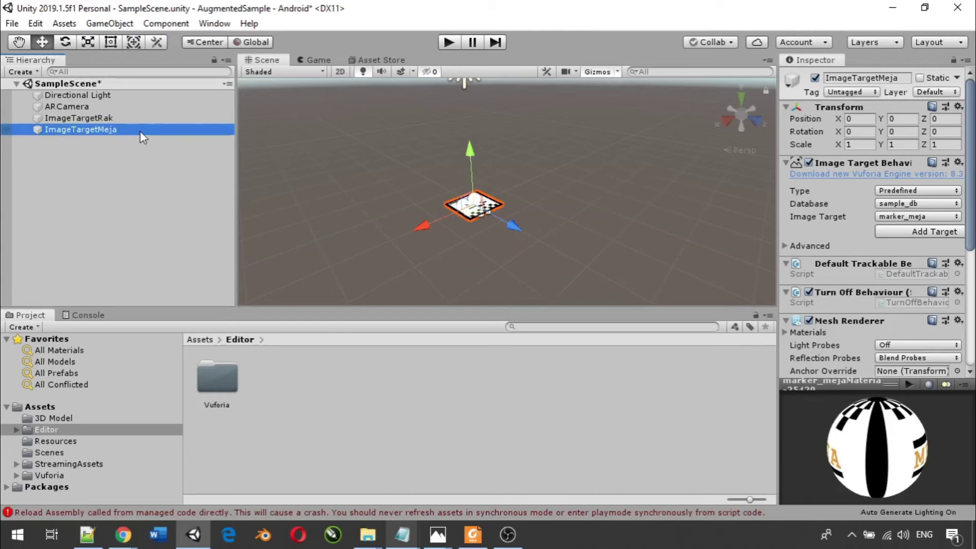
{"action": "left_click", "coordinate": [913, 217]}
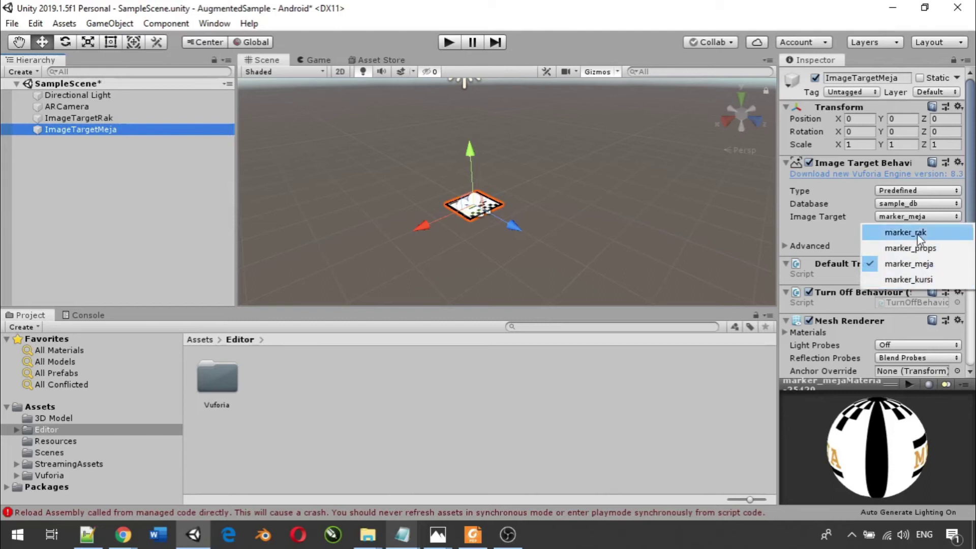
{"action": "left_click", "coordinate": [915, 221]}
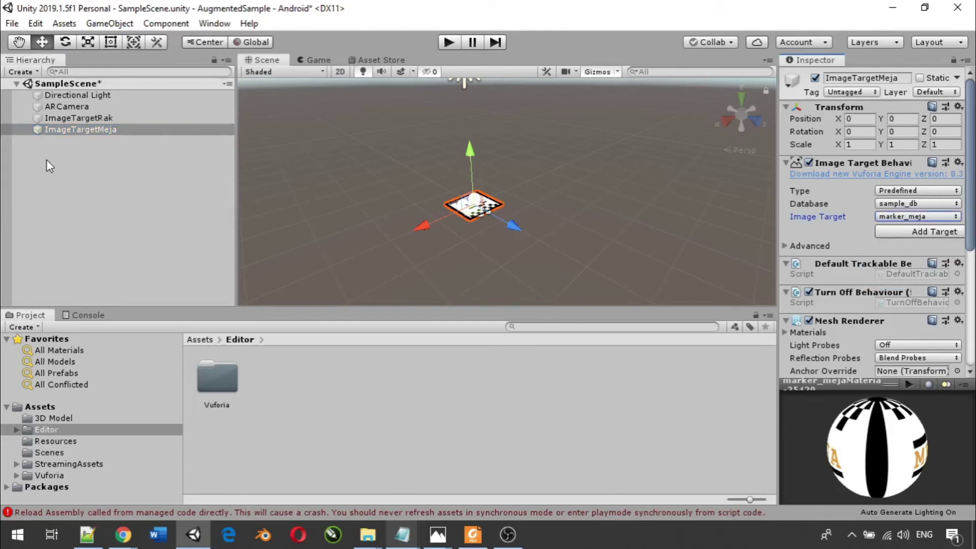
{"action": "left_click", "coordinate": [84, 160]}
- Add a third image target and rename it ImageTargetProps
{"action": "right_click", "coordinate": [68, 145]}
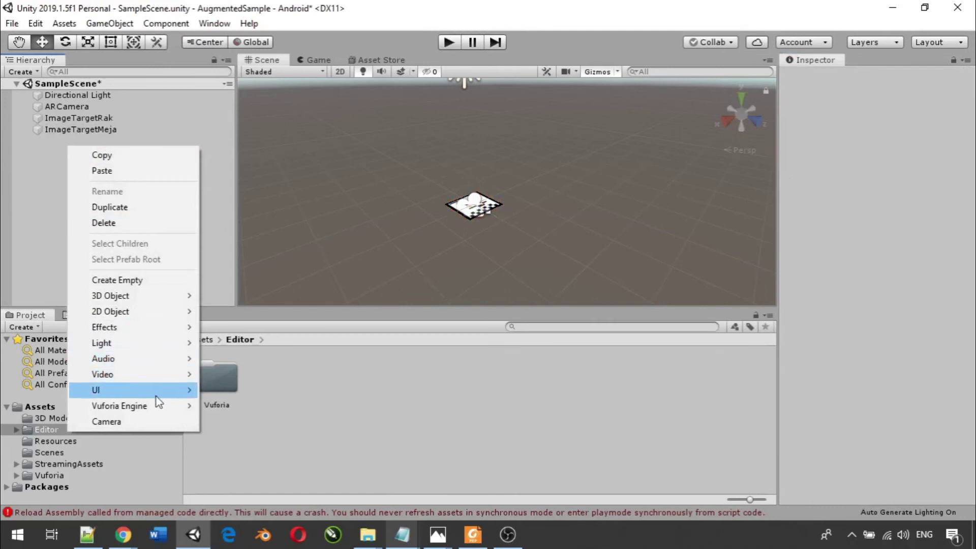
{"action": "mouse_move", "coordinate": [158, 405]}
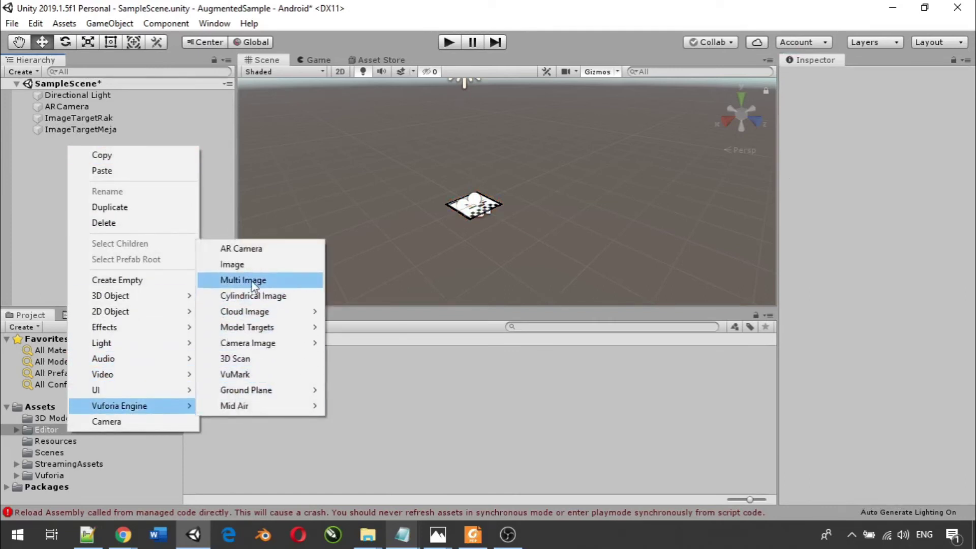
{"action": "left_click", "coordinate": [249, 265]}
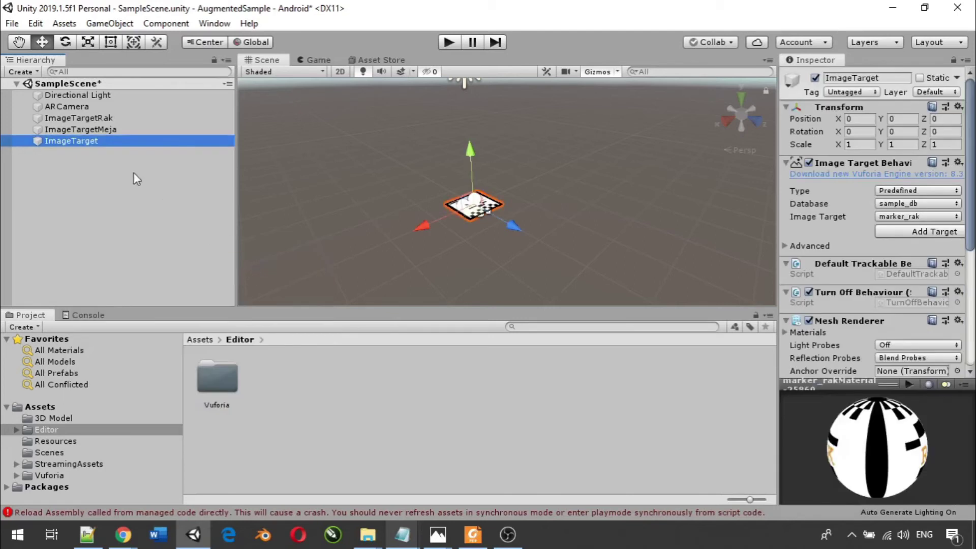
{"action": "right_click", "coordinate": [95, 143]}
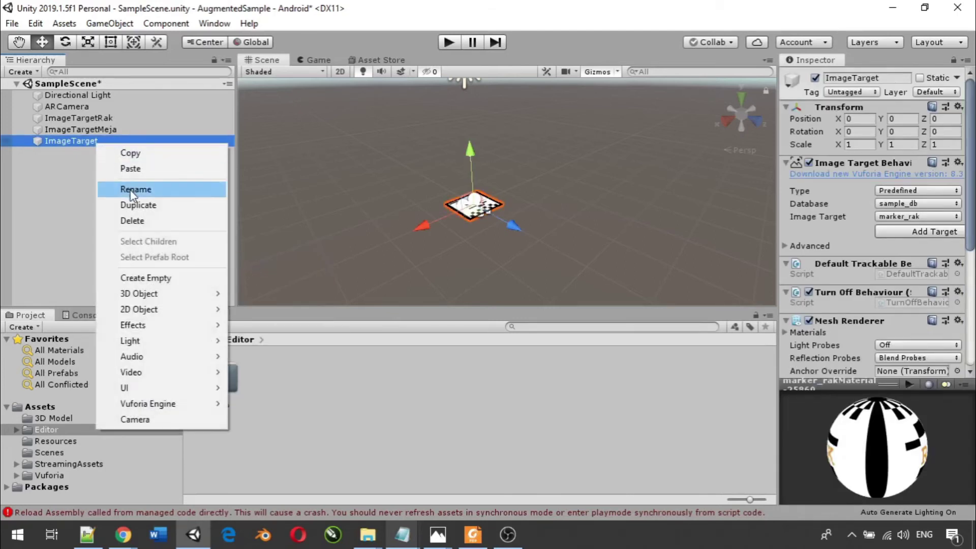
{"action": "left_click", "coordinate": [130, 189]}
{"action": "left_click", "coordinate": [122, 141]}
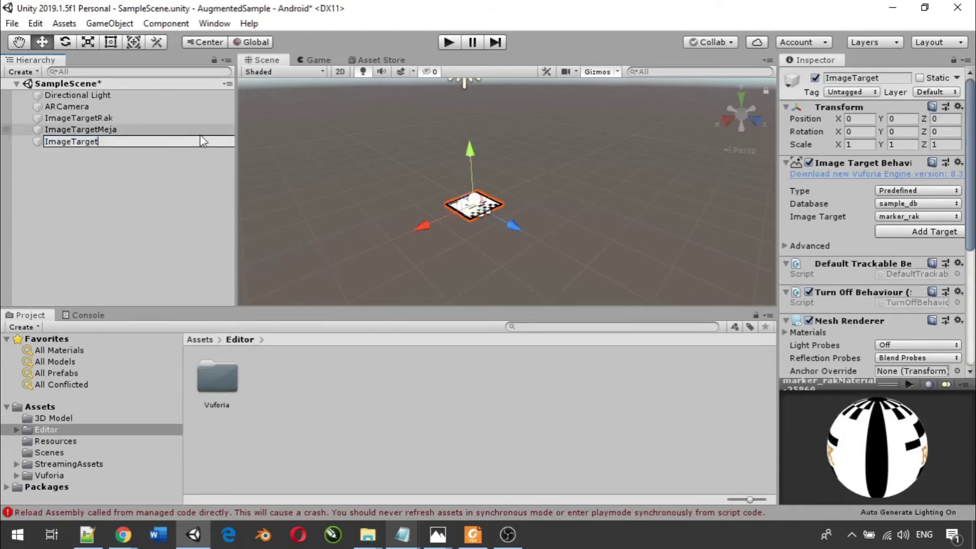
{"action": "type", "text": "Props"}
{"action": "key", "text": "Return"}
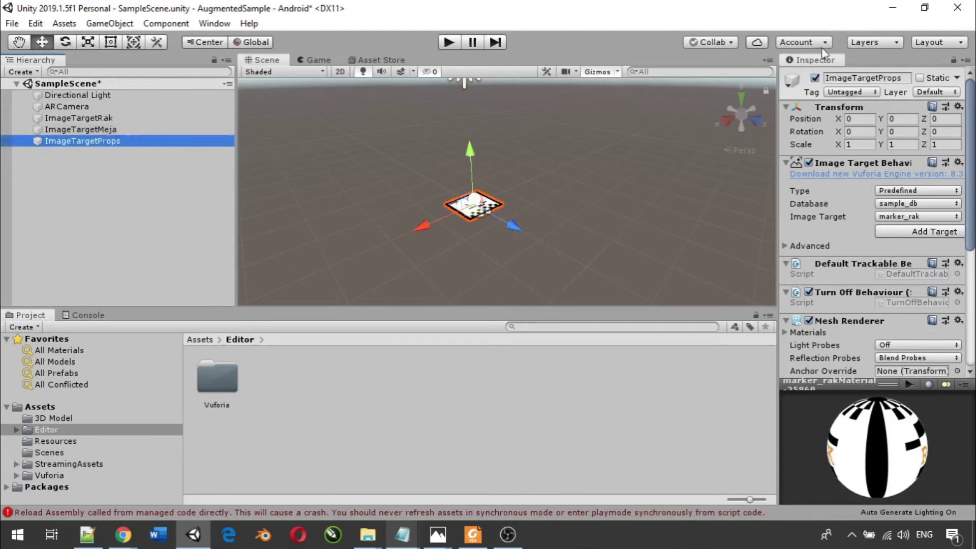
- Set ImageTargetProps to track the marker_props image
{"action": "left_click", "coordinate": [892, 218]}
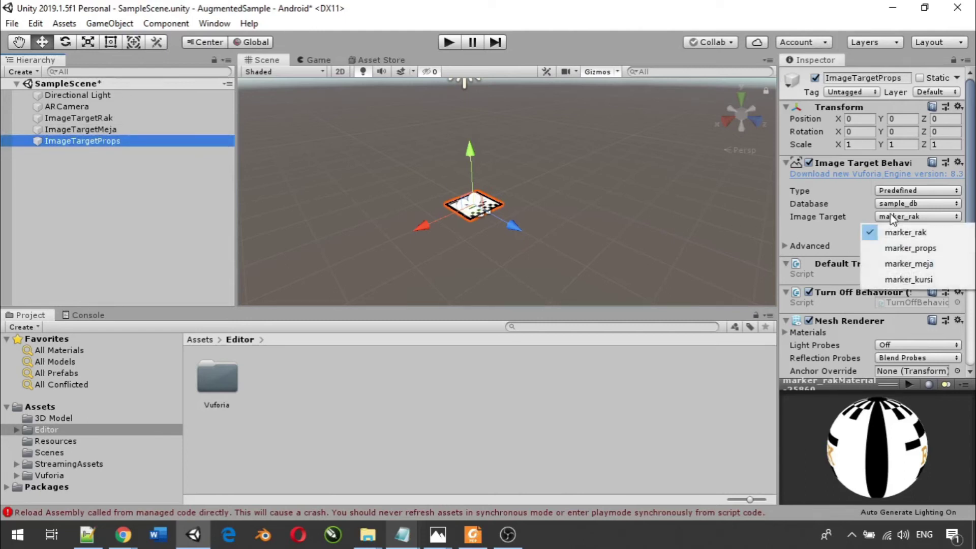
{"action": "left_click", "coordinate": [906, 254]}
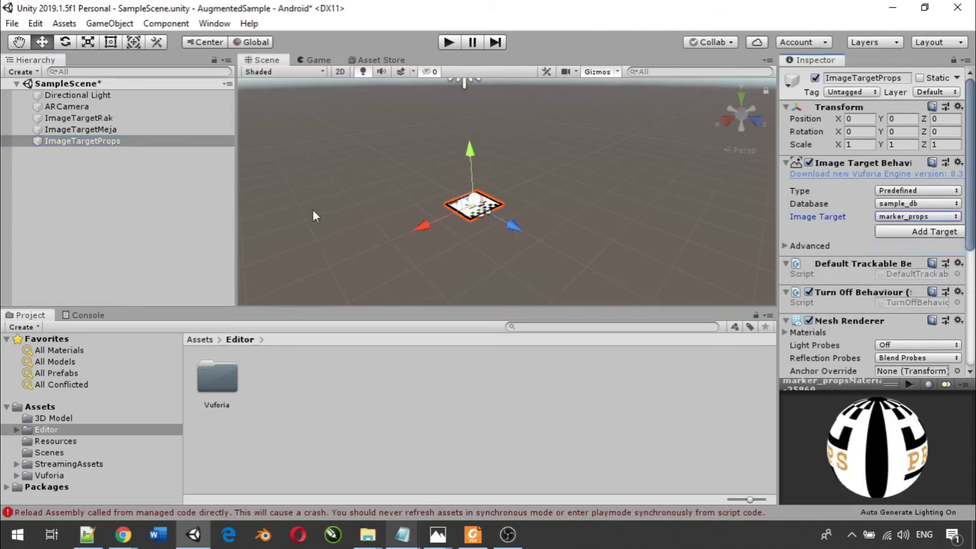
{"action": "right_click", "coordinate": [50, 169]}
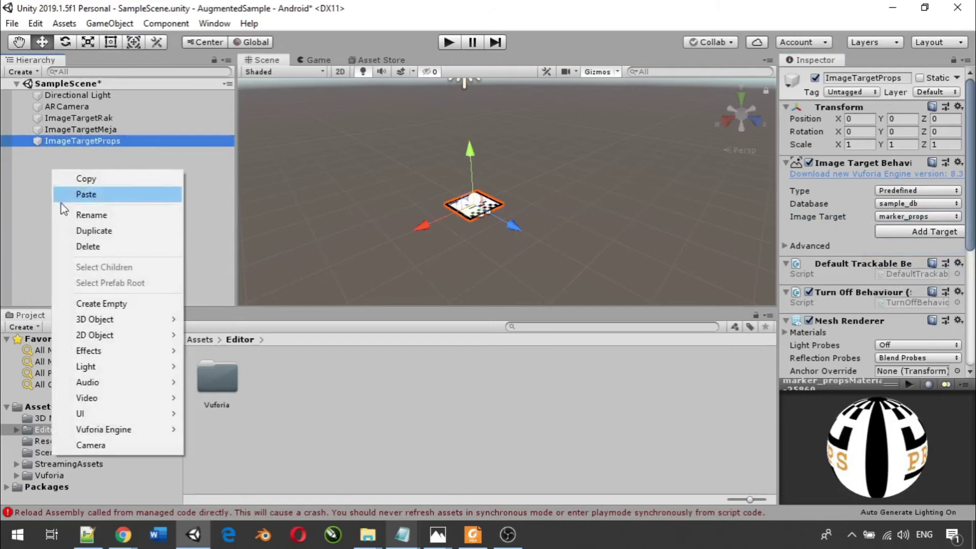
- Add a fourth image target tracking the marker_kursi image
{"action": "mouse_move", "coordinate": [109, 429]}
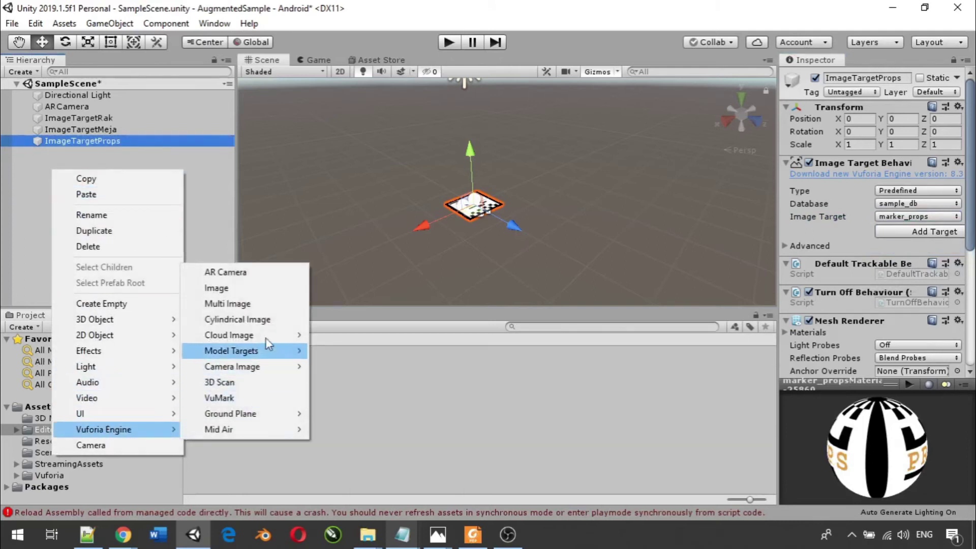
{"action": "left_click", "coordinate": [269, 290]}
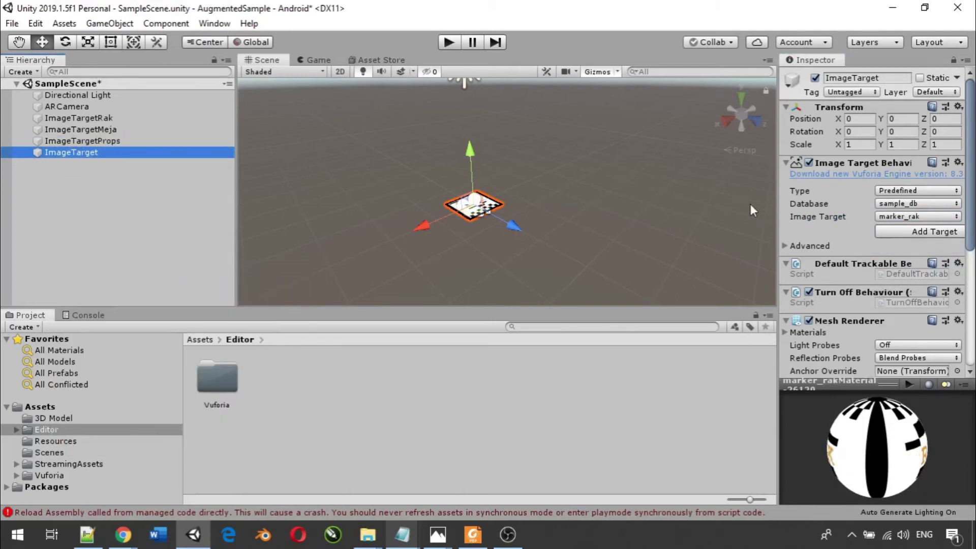
{"action": "left_click", "coordinate": [910, 217]}
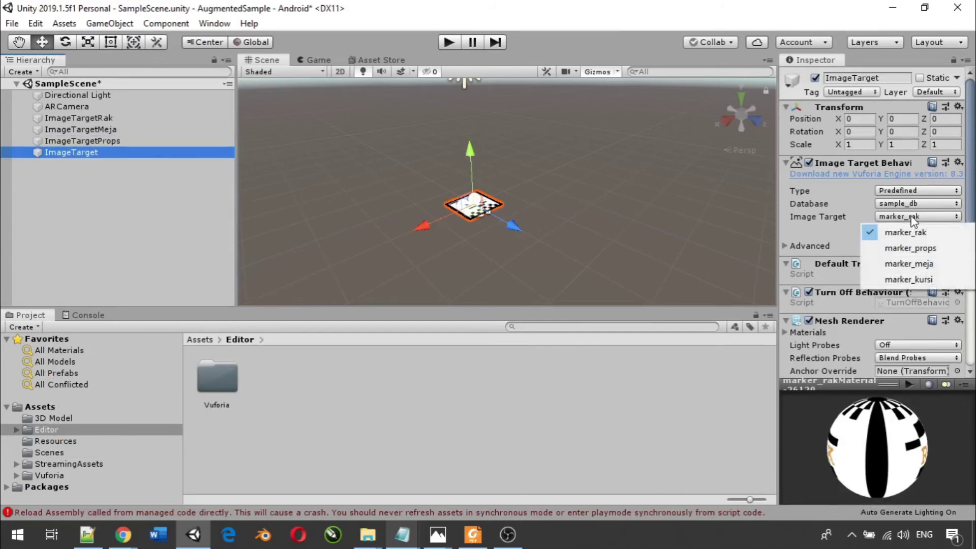
{"action": "left_click", "coordinate": [910, 278]}
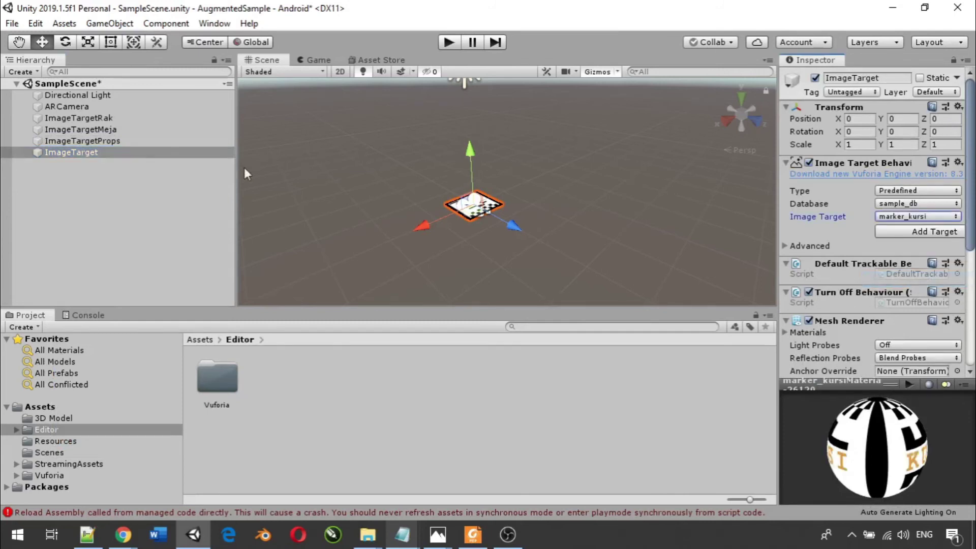
- Rename the fourth image target to ImageTargetKursi
{"action": "left_click", "coordinate": [91, 154]}
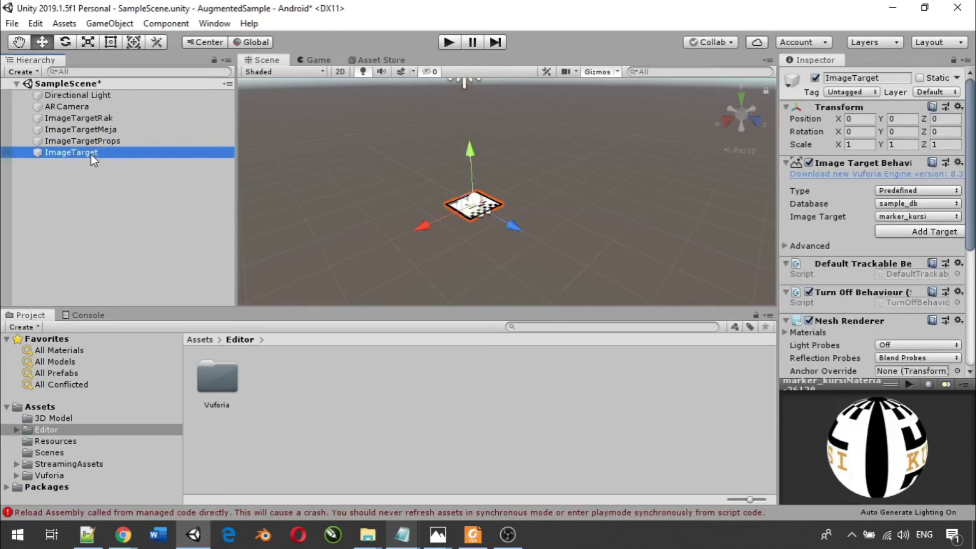
{"action": "right_click", "coordinate": [91, 154]}
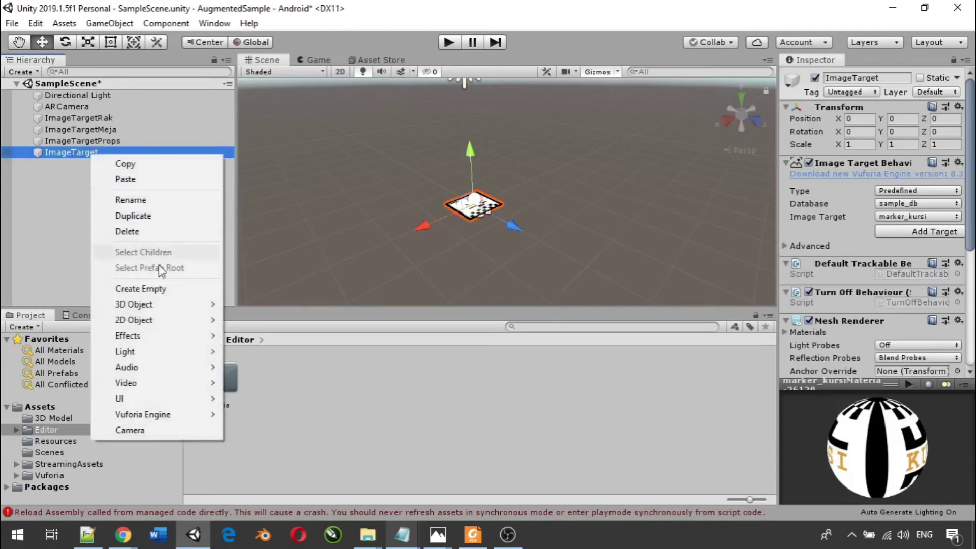
{"action": "left_click", "coordinate": [172, 200]}
{"action": "key", "text": "End"}
{"action": "type", "text": "Kursi"}
{"action": "key", "text": "Return"}
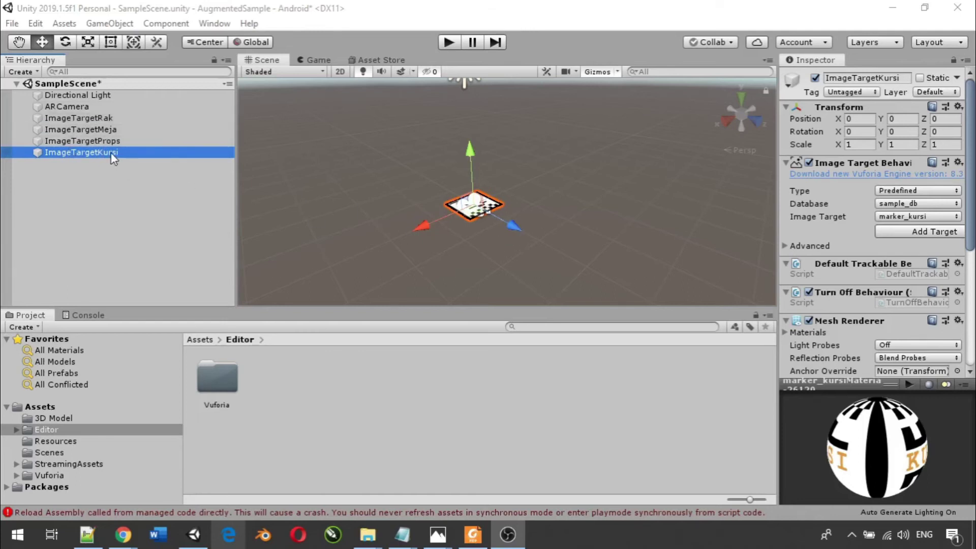
- Slide ImageTargetKursi along Z to about 1.47 and ImageTargetProps along X to -2.73
{"action": "left_click_drag", "start_coordinate": [511, 224], "coordinate": [561, 272]}
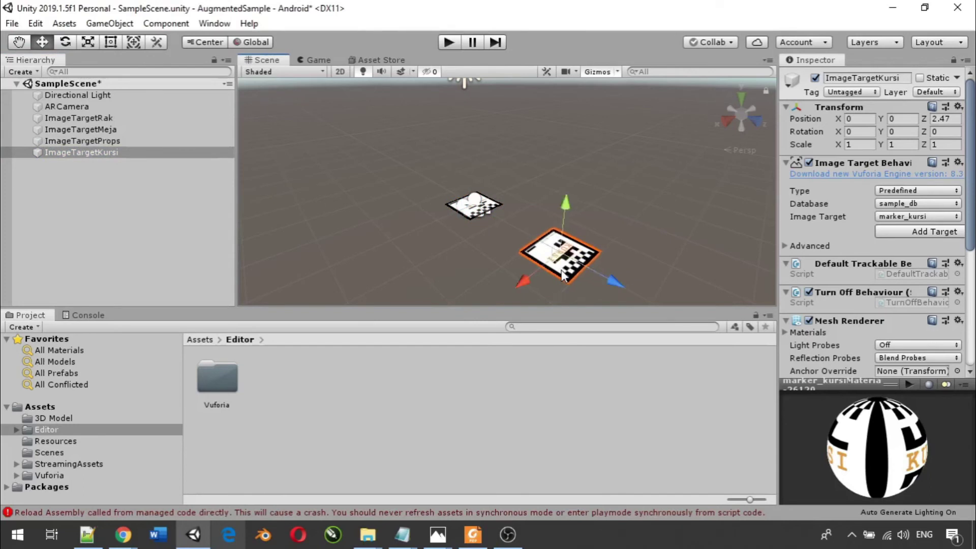
{"action": "left_click", "coordinate": [146, 141]}
{"action": "left_click_drag", "start_coordinate": [426, 230], "coordinate": [508, 197]}
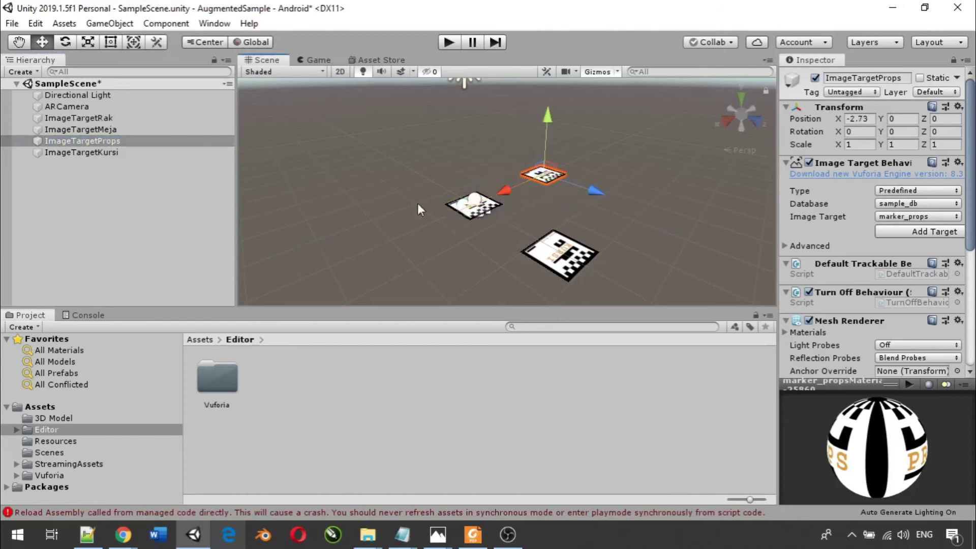
- Move ImageTargetMeja to X -2.8, Z 2.6, then deselect
{"action": "left_click", "coordinate": [114, 129]}
{"action": "left_click_drag", "start_coordinate": [414, 230], "coordinate": [497, 213]}
{"action": "left_click_drag", "start_coordinate": [592, 191], "coordinate": [609, 224]}
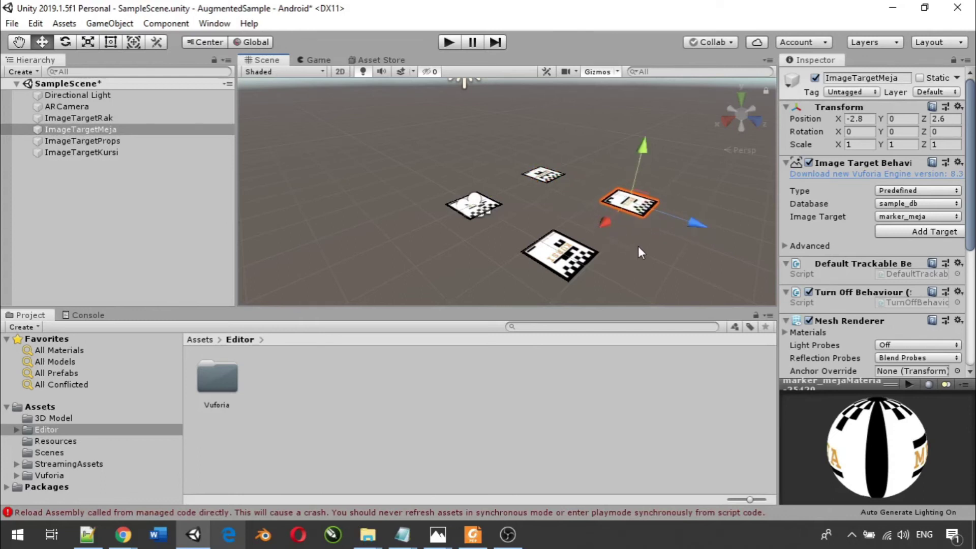
{"action": "left_click", "coordinate": [639, 247]}
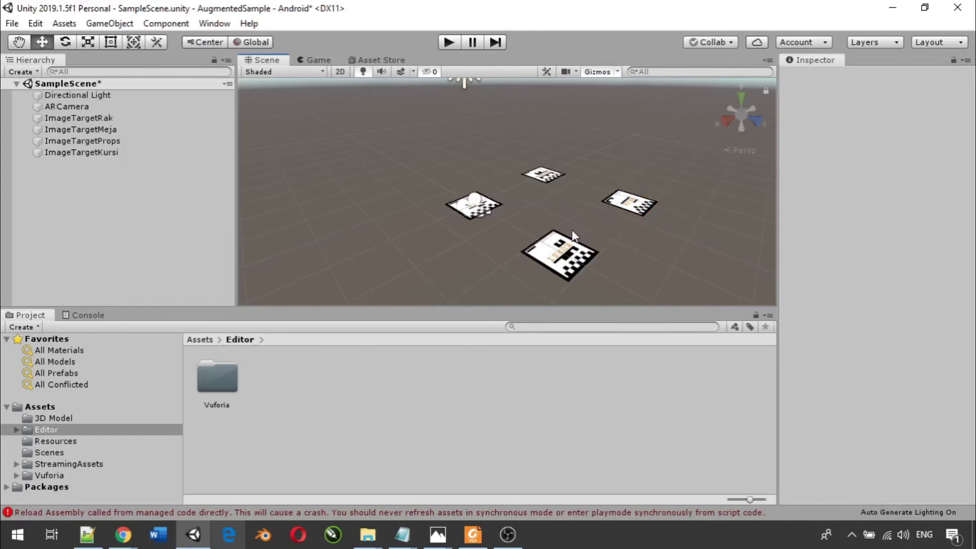
{"action": "scroll", "coordinate": [562, 260], "scroll_direction": "up", "scroll_amount": 4}
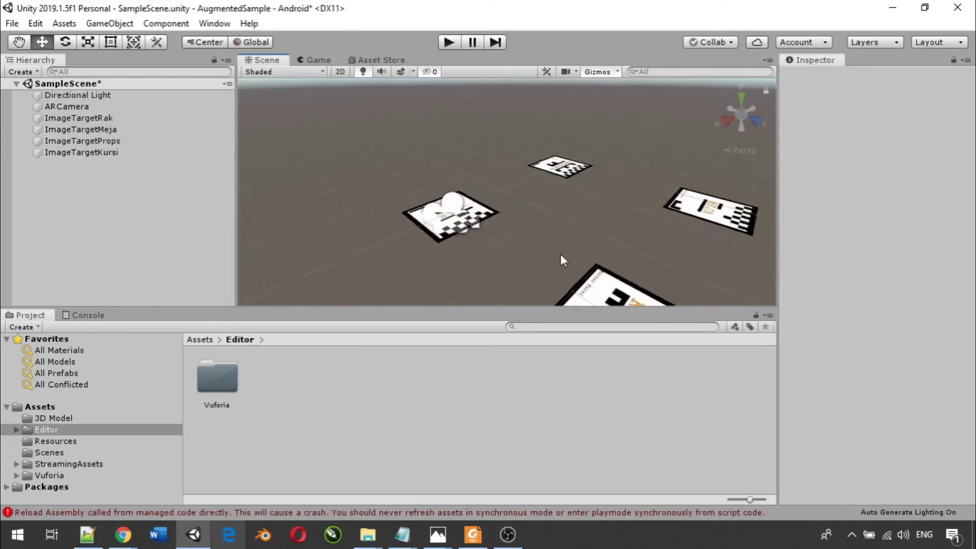
{"action": "scroll", "coordinate": [563, 261], "scroll_direction": "up", "scroll_amount": 1}
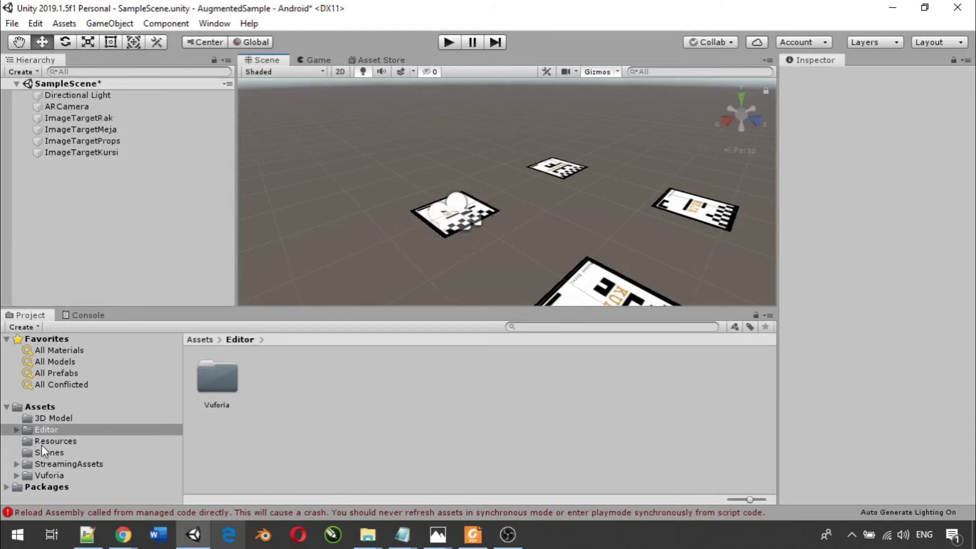
- Browse the 3D Model folder's furniture models, such as Shelf2F, SideTable1F and TallLamp1F
{"action": "left_click", "coordinate": [47, 419]}
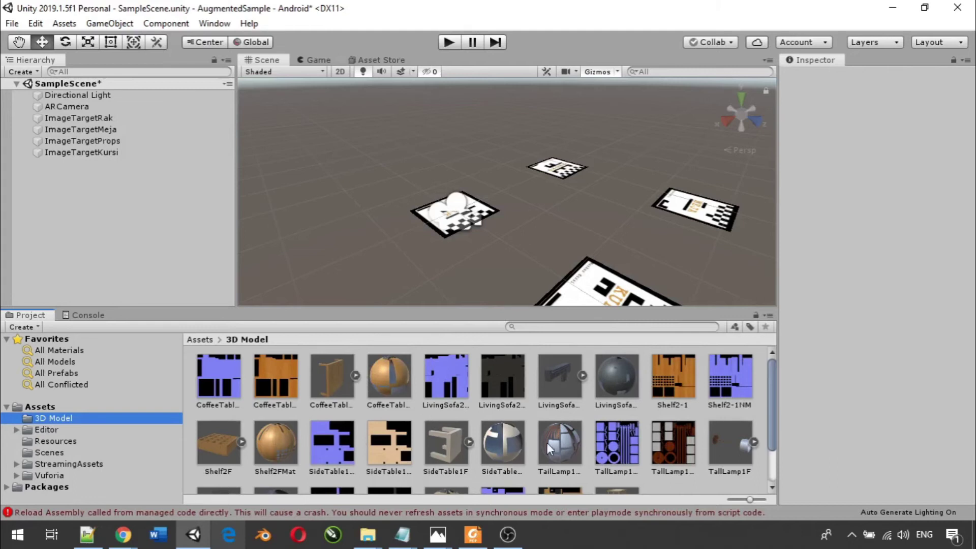
{"action": "scroll", "coordinate": [546, 443], "scroll_direction": "down", "scroll_amount": 2}
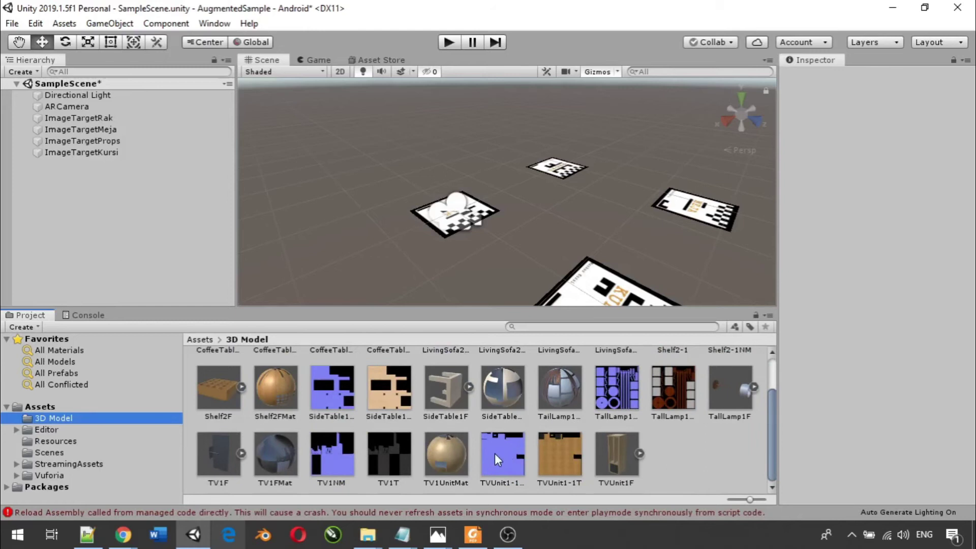
{"action": "scroll", "coordinate": [495, 454], "scroll_direction": "up", "scroll_amount": 1}
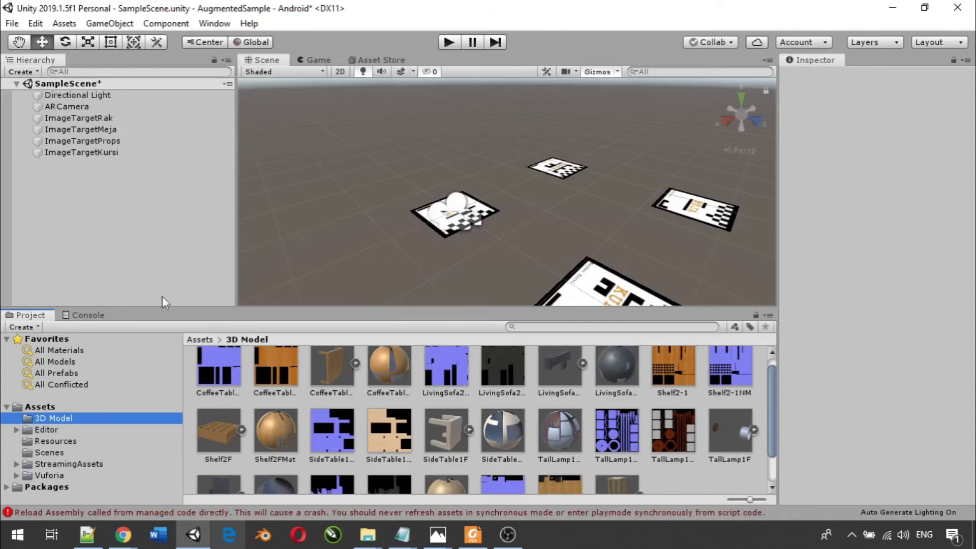
{"action": "left_click", "coordinate": [103, 117]}
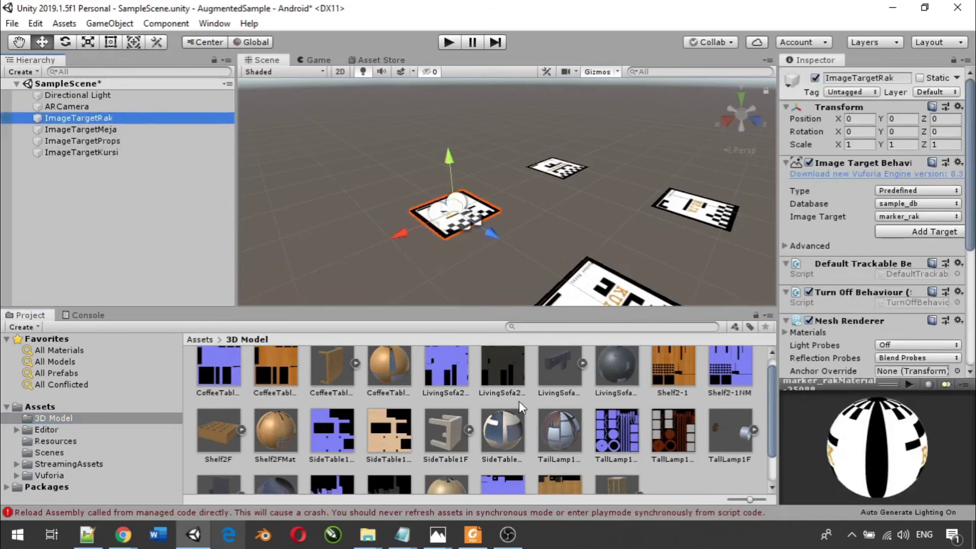
- Drag the Shelf2F model from the Project assets onto ImageTargetRak as its child
{"action": "scroll", "coordinate": [519, 402], "scroll_direction": "down", "scroll_amount": 1}
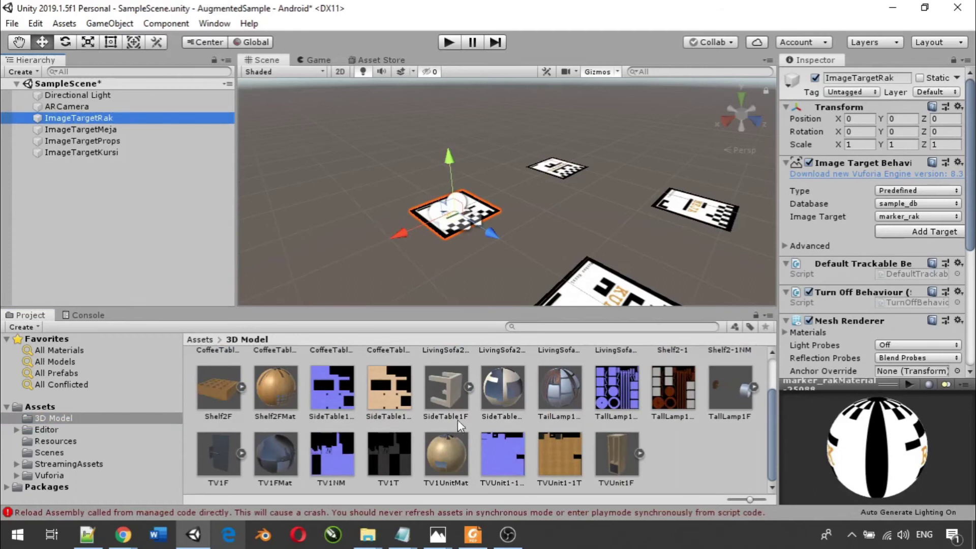
{"action": "scroll", "coordinate": [401, 438], "scroll_direction": "up", "scroll_amount": 1}
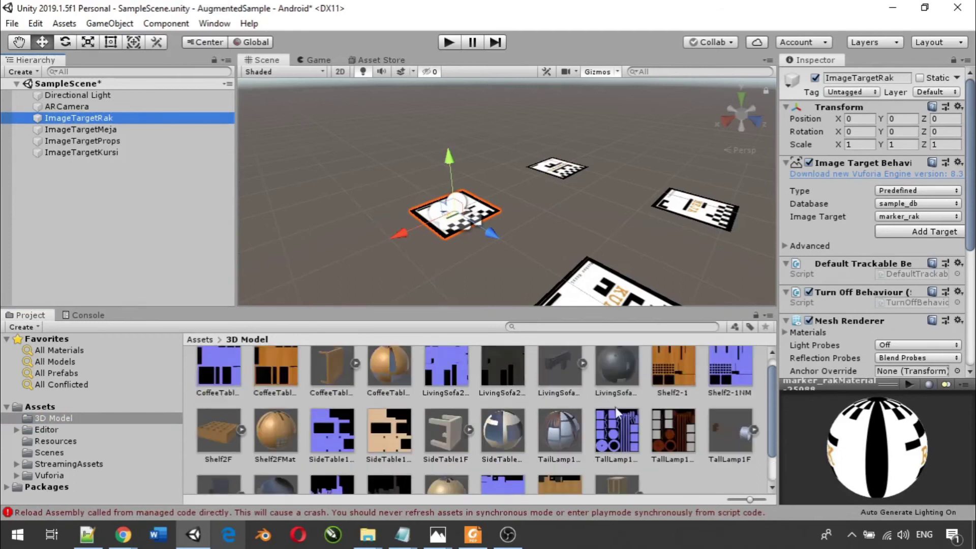
{"action": "left_click", "coordinate": [215, 431]}
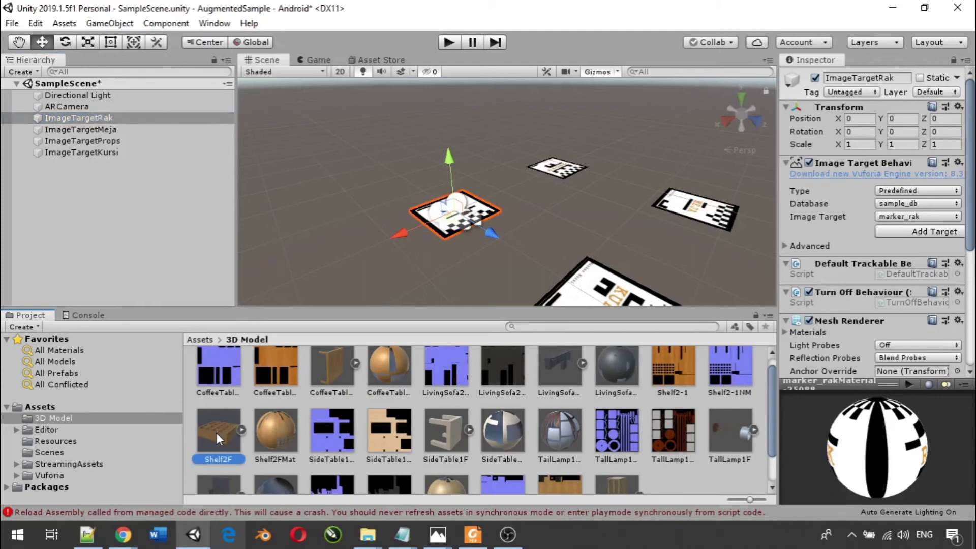
{"action": "left_click_drag", "start_coordinate": [217, 432], "coordinate": [91, 117]}
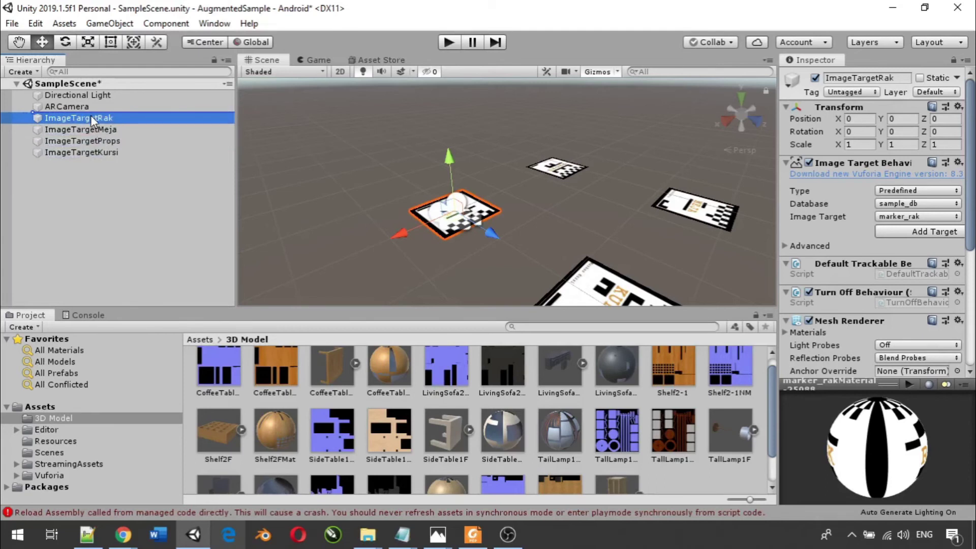
{"action": "left_click_drag", "start_coordinate": [91, 115], "coordinate": [90, 115]}
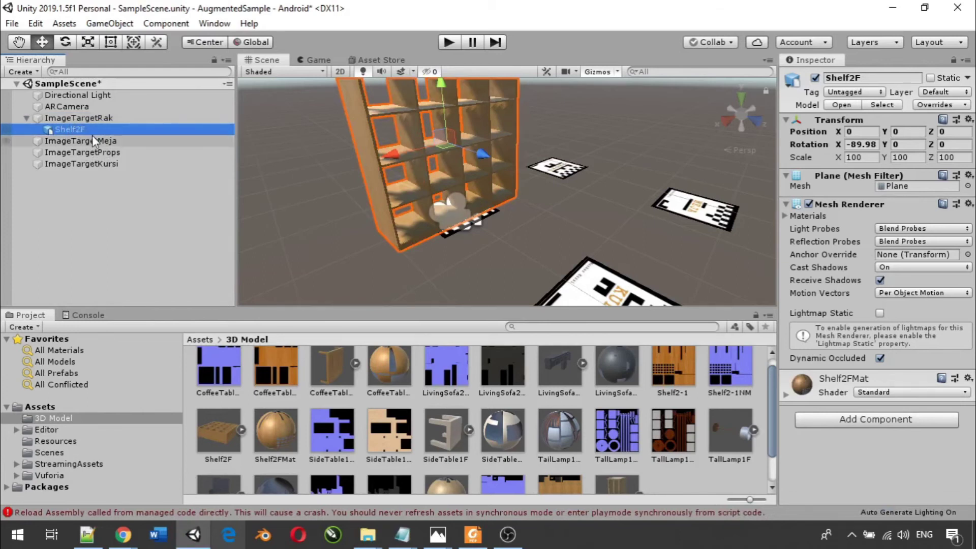
- Set Shelf2F's Transform Scale X, Y and Z to 30
{"action": "scroll", "coordinate": [422, 174], "scroll_direction": "down", "scroll_amount": 2}
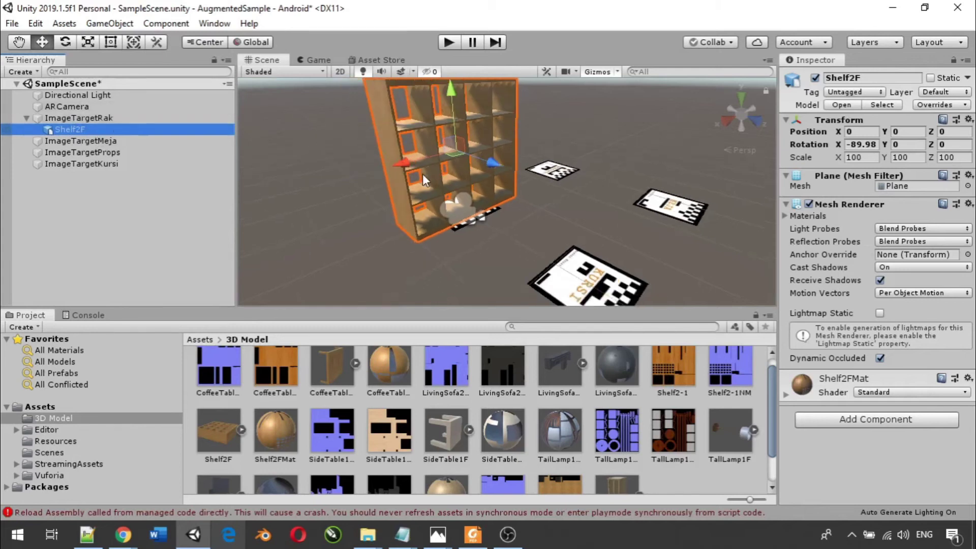
{"action": "scroll", "coordinate": [422, 173], "scroll_direction": "up", "scroll_amount": 2}
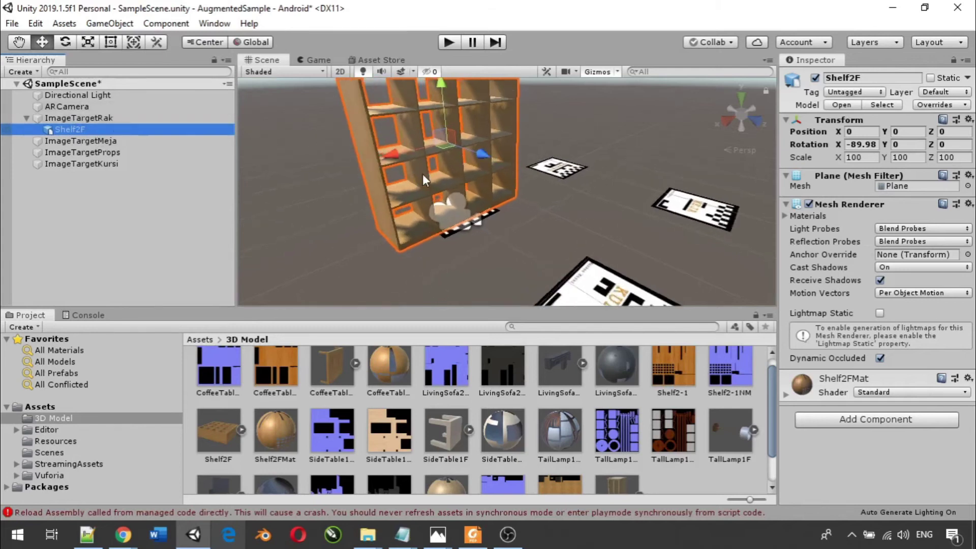
{"action": "scroll", "coordinate": [423, 174], "scroll_direction": "down", "scroll_amount": 2}
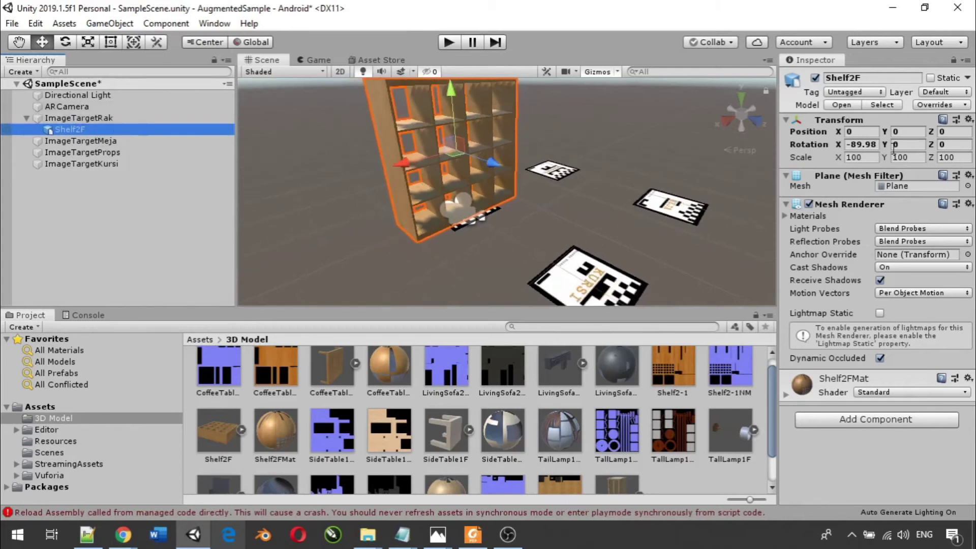
{"action": "left_click", "coordinate": [859, 157]}
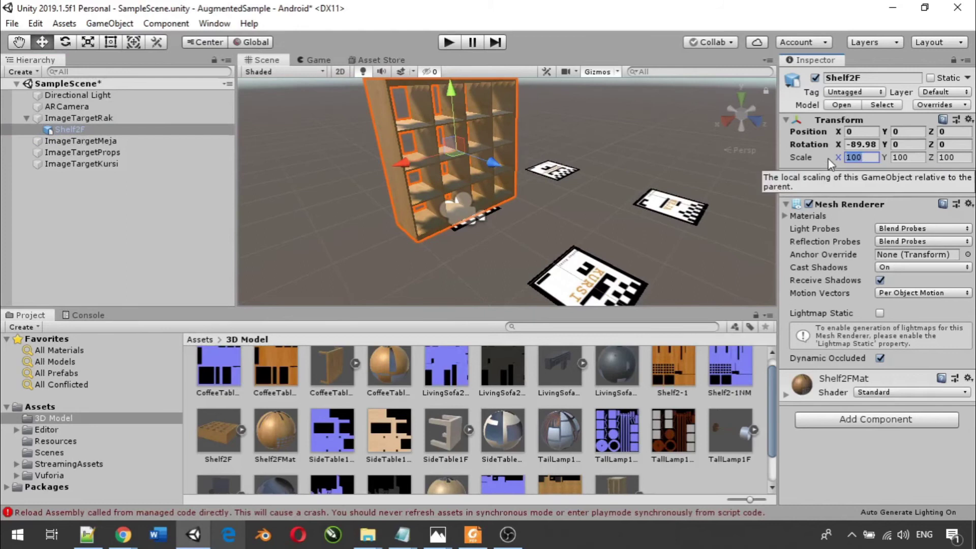
{"action": "type", "text": "50"}
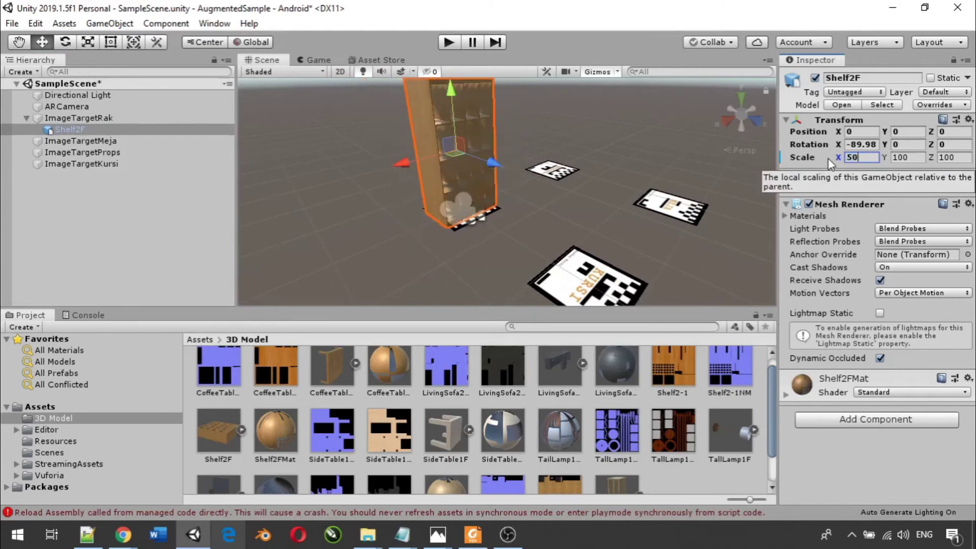
{"action": "key", "text": "BackSpace"}
{"action": "key", "text": "BackSpace"}
{"action": "type", "text": "30"}
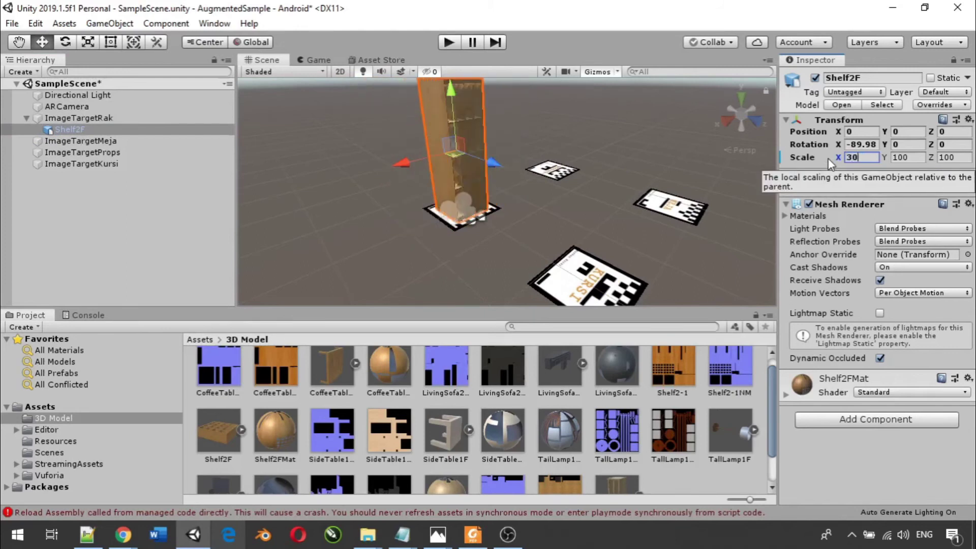
{"action": "left_click", "coordinate": [916, 157]}
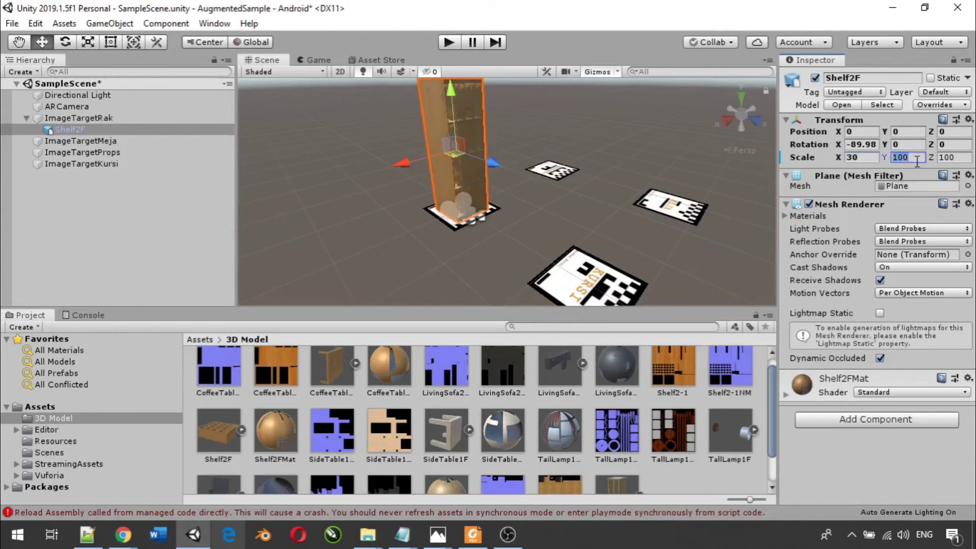
{"action": "type", "text": "30"}
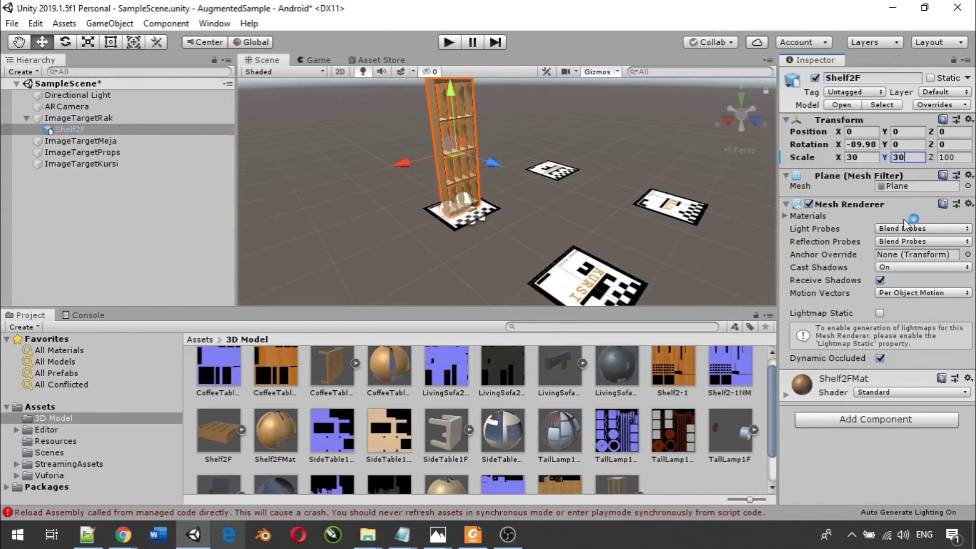
{"action": "left_click", "coordinate": [946, 157]}
{"action": "type", "text": "30"}
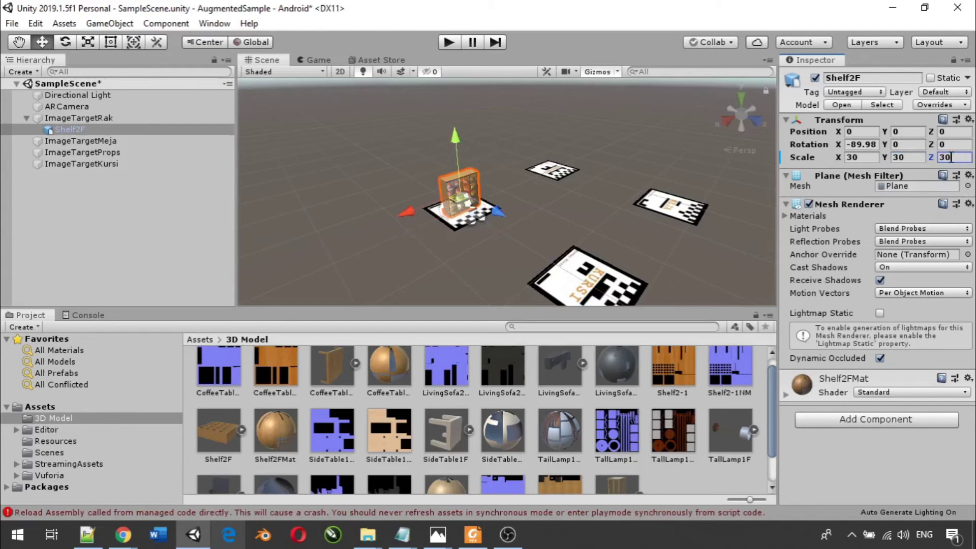
- Select the ImageTargetMeja image target in the Hierarchy
{"action": "scroll", "coordinate": [484, 185], "scroll_direction": "up", "scroll_amount": 4}
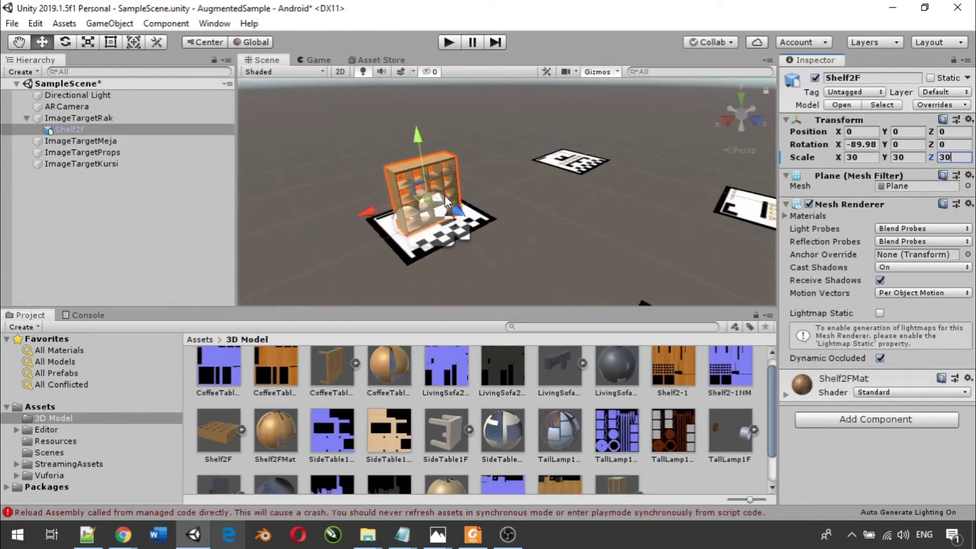
{"action": "scroll", "coordinate": [444, 195], "scroll_direction": "up", "scroll_amount": 3}
{"action": "scroll", "coordinate": [444, 195], "scroll_direction": "down", "scroll_amount": 3}
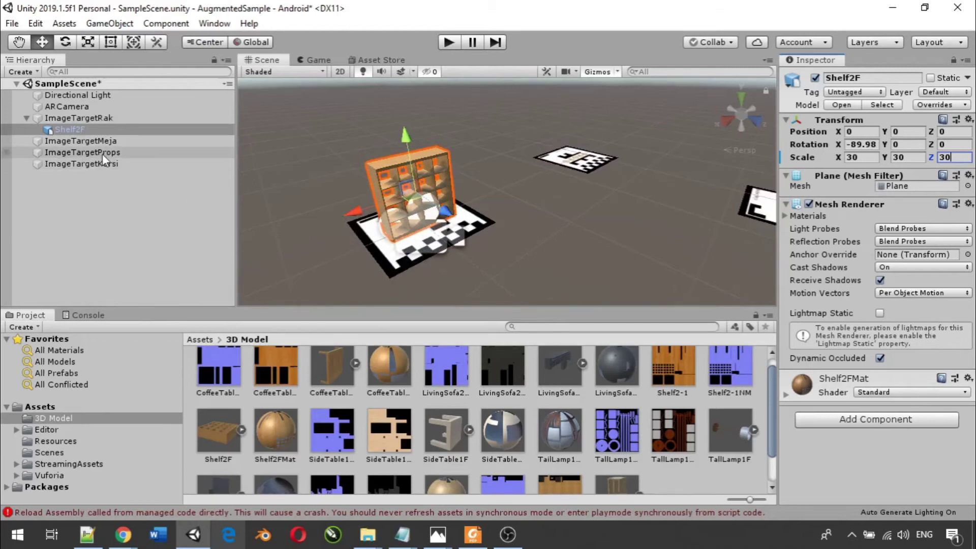
{"action": "left_click", "coordinate": [72, 140]}
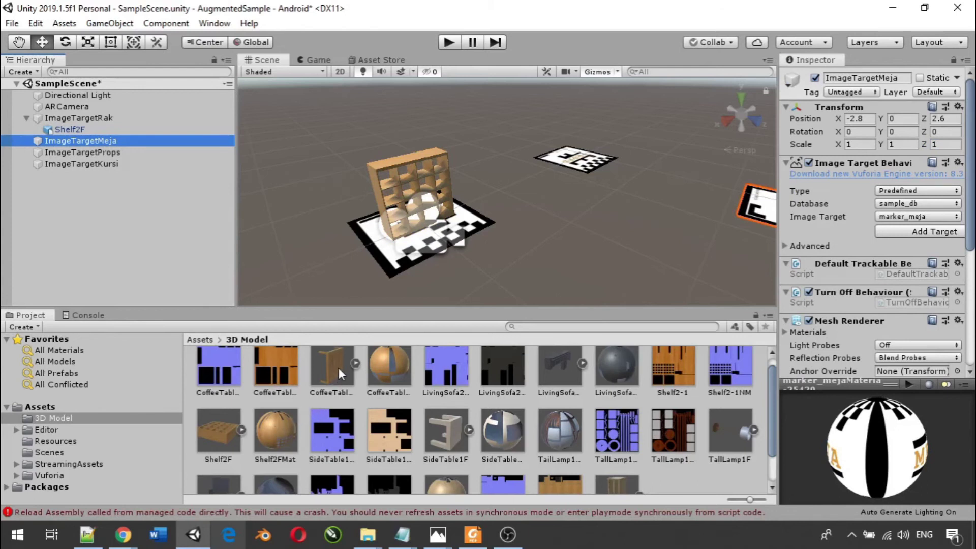
- Drag the CoffeeTable4F model under ImageTargetMeja and frame it in the Scene view
{"action": "left_click_drag", "start_coordinate": [330, 355], "coordinate": [71, 142]}
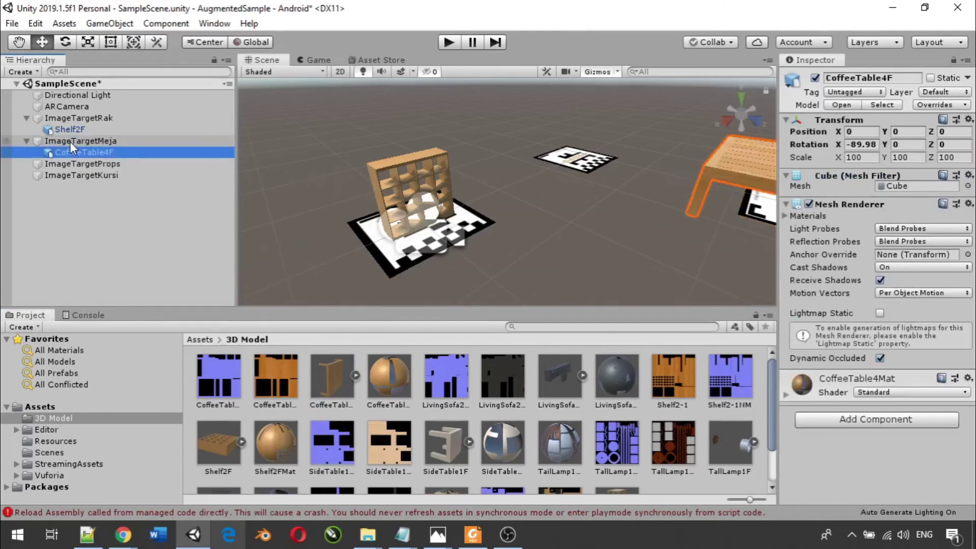
{"action": "key", "text": "f"}
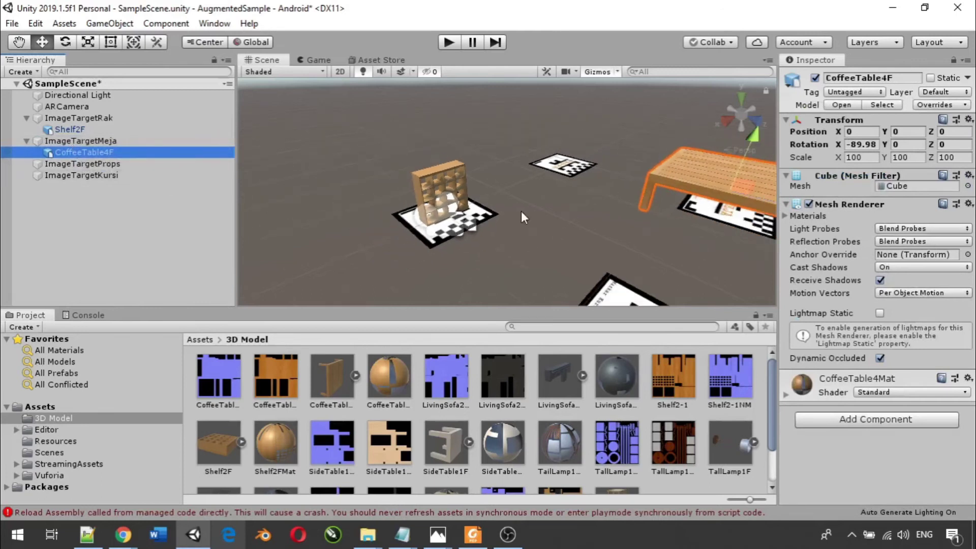
{"action": "scroll", "coordinate": [696, 199], "scroll_direction": "up", "scroll_amount": 2}
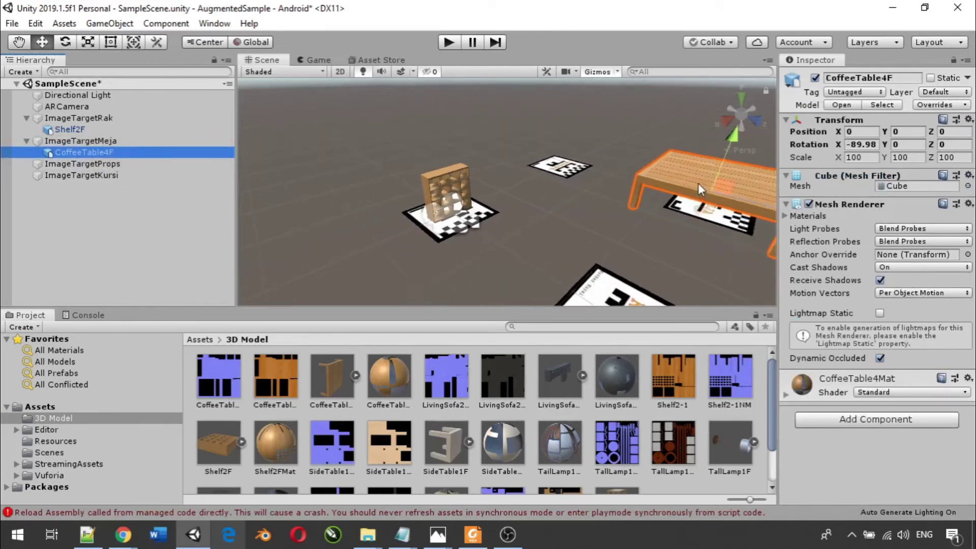
{"action": "left_click", "coordinate": [681, 173]}
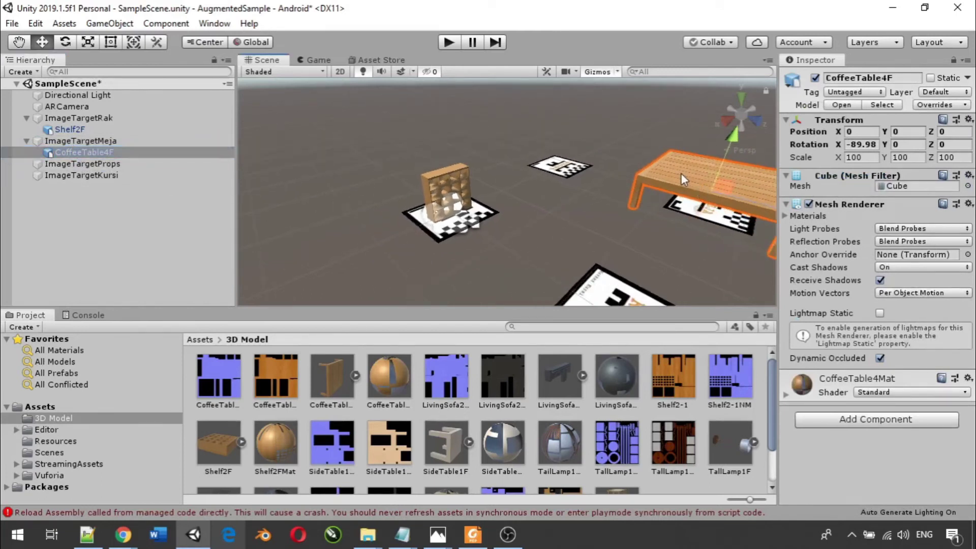
- Set CoffeeTable4F's Scale X, Y and Z to 30
{"action": "left_click", "coordinate": [859, 157]}
{"action": "type", "text": "30"}
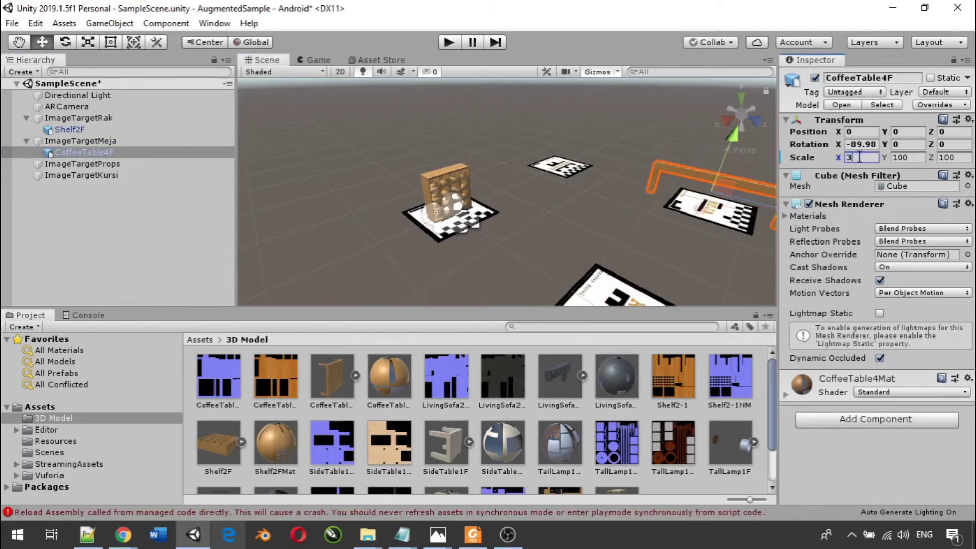
{"action": "left_click", "coordinate": [909, 157]}
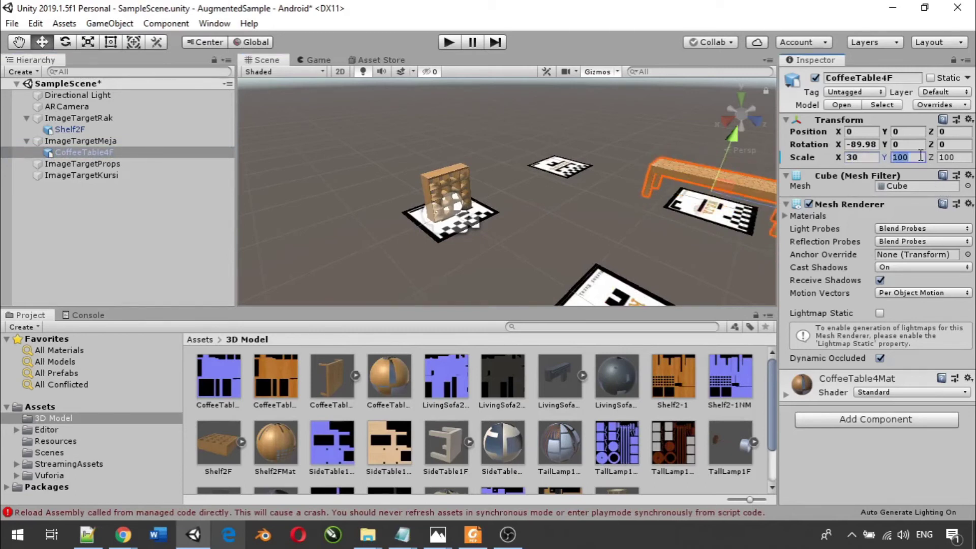
{"action": "type", "text": "30"}
{"action": "left_click", "coordinate": [949, 157]}
{"action": "type", "text": "30"}
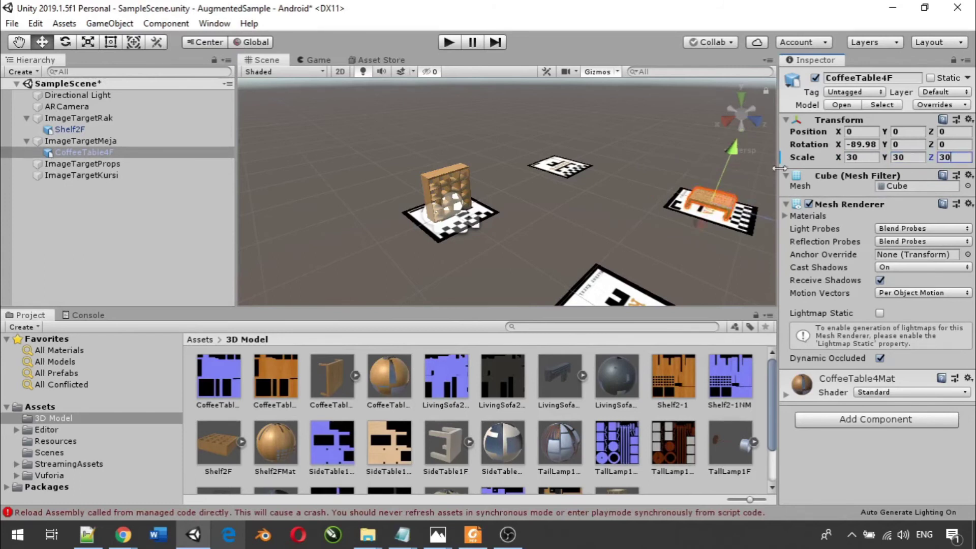
- Pan the Scene view to show all markers and select ImageTargetProps
{"action": "scroll", "coordinate": [673, 190], "scroll_direction": "down", "scroll_amount": 2}
{"action": "middle_click_drag", "start_coordinate": [657, 203], "coordinate": [632, 195]}
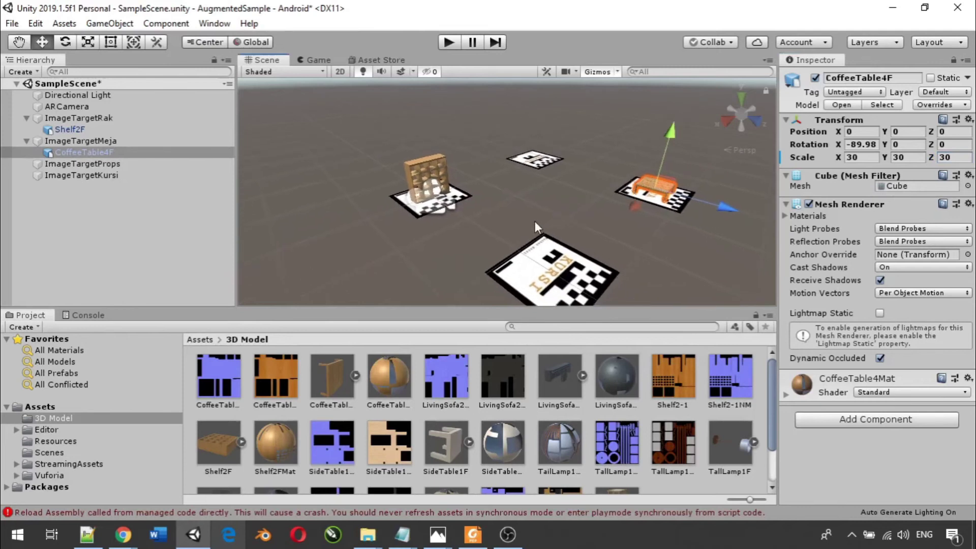
{"action": "left_click", "coordinate": [71, 164]}
{"action": "scroll", "coordinate": [428, 447], "scroll_direction": "down", "scroll_amount": 2}
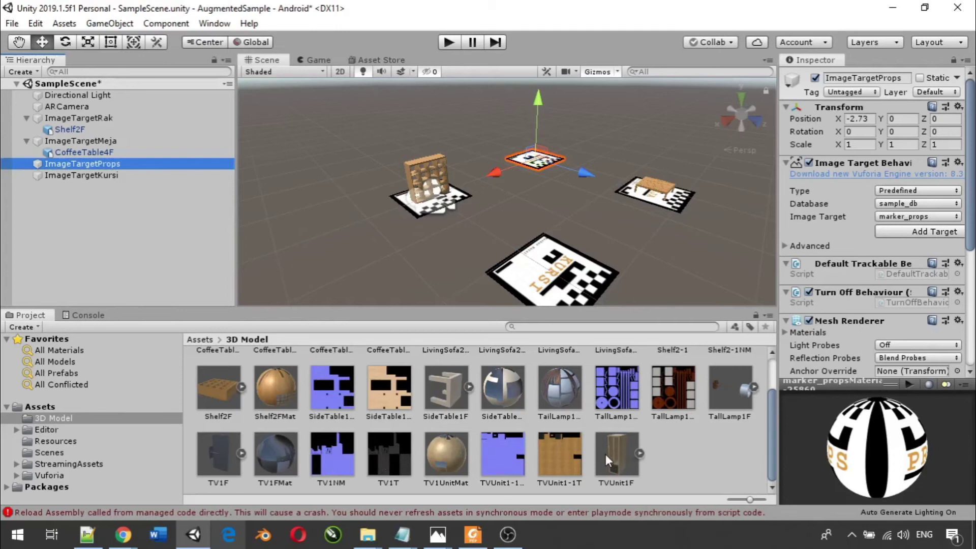
- Drag TallLamp1F from the 3D Model assets onto ImageTargetProps as its child
{"action": "scroll", "coordinate": [551, 447], "scroll_direction": "up", "scroll_amount": 2}
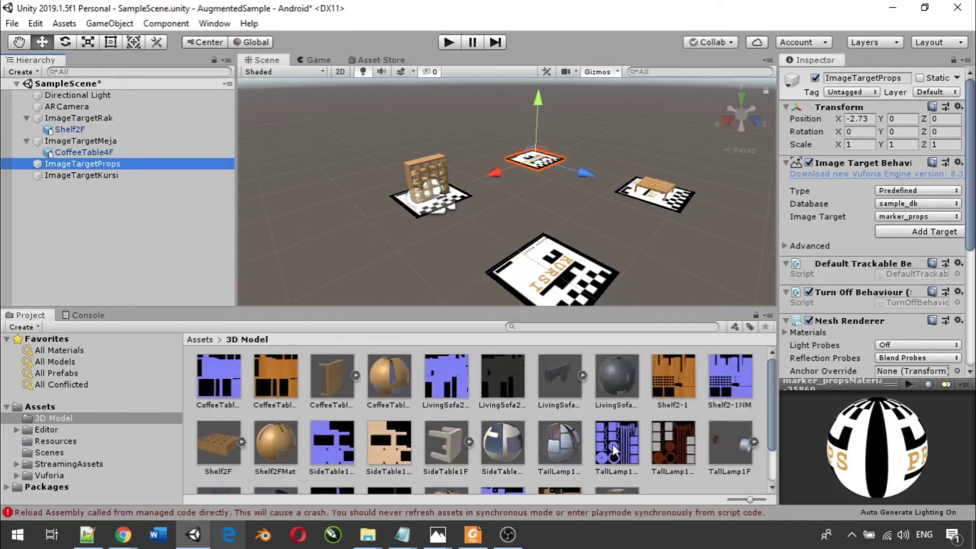
{"action": "left_click", "coordinate": [730, 445]}
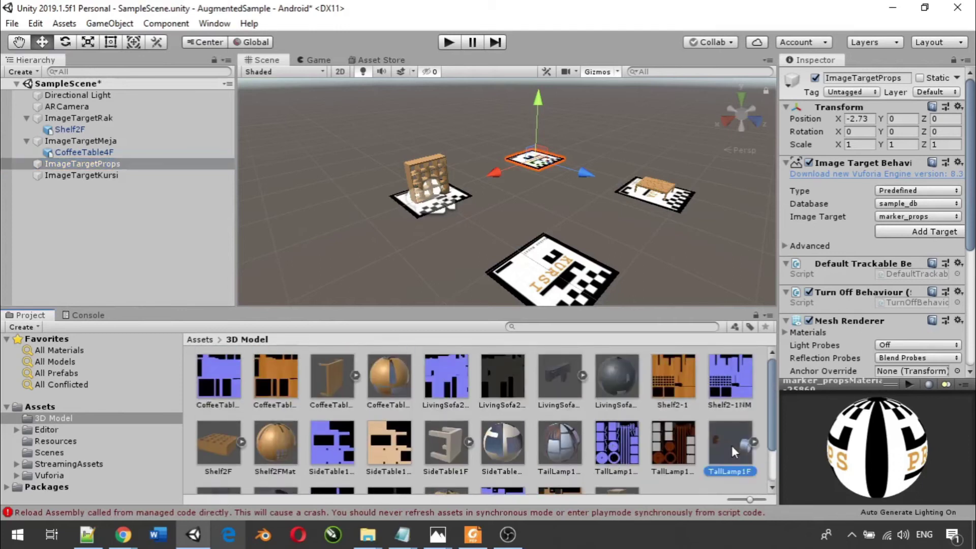
{"action": "left_click_drag", "start_coordinate": [731, 445], "coordinate": [81, 162]}
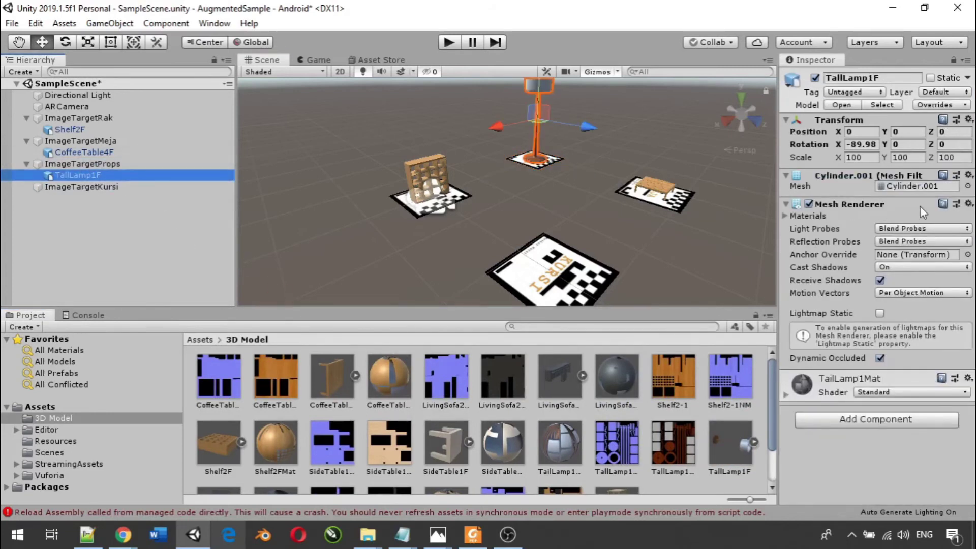
- Set TallLamp1F's Scale X, Y and Z to 30
{"action": "left_click", "coordinate": [859, 157]}
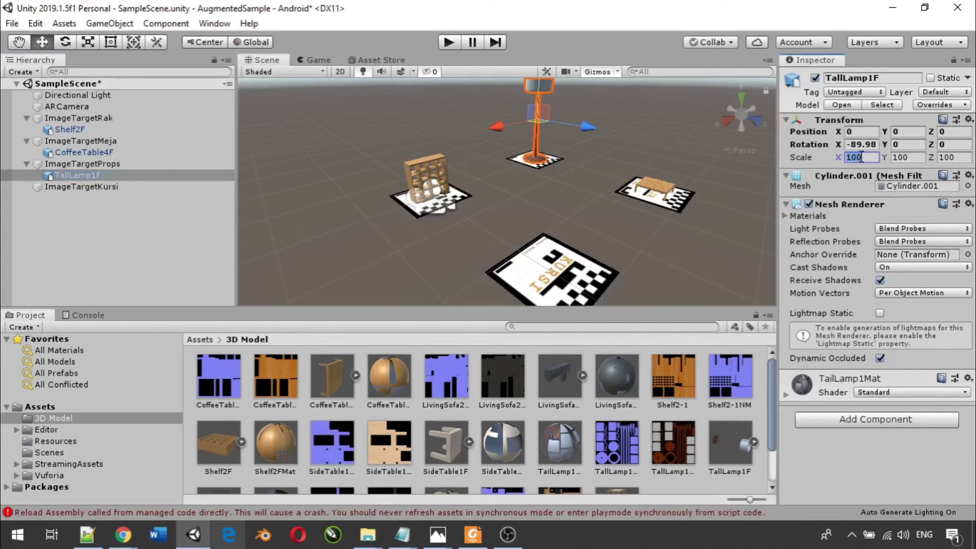
{"action": "type", "text": "30"}
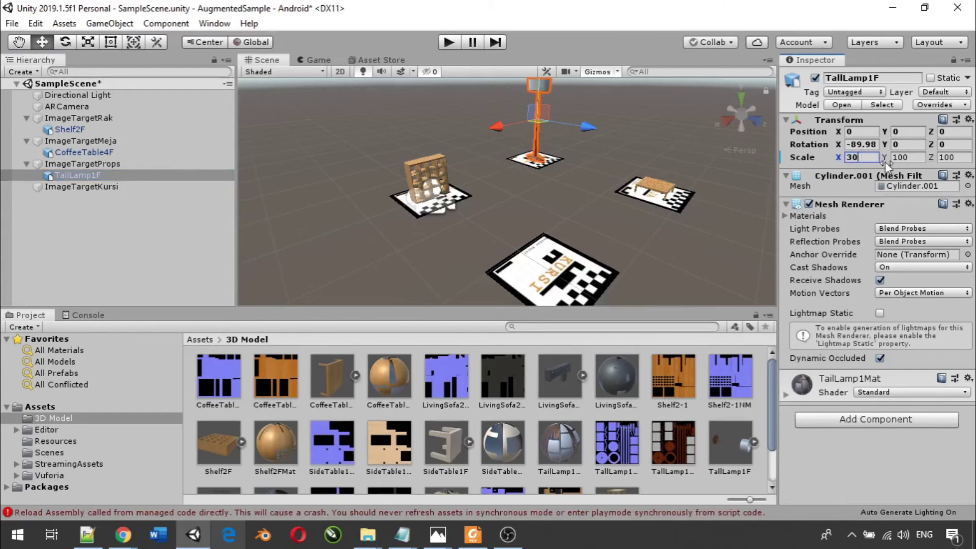
{"action": "left_click", "coordinate": [912, 153]}
{"action": "type", "text": "30"}
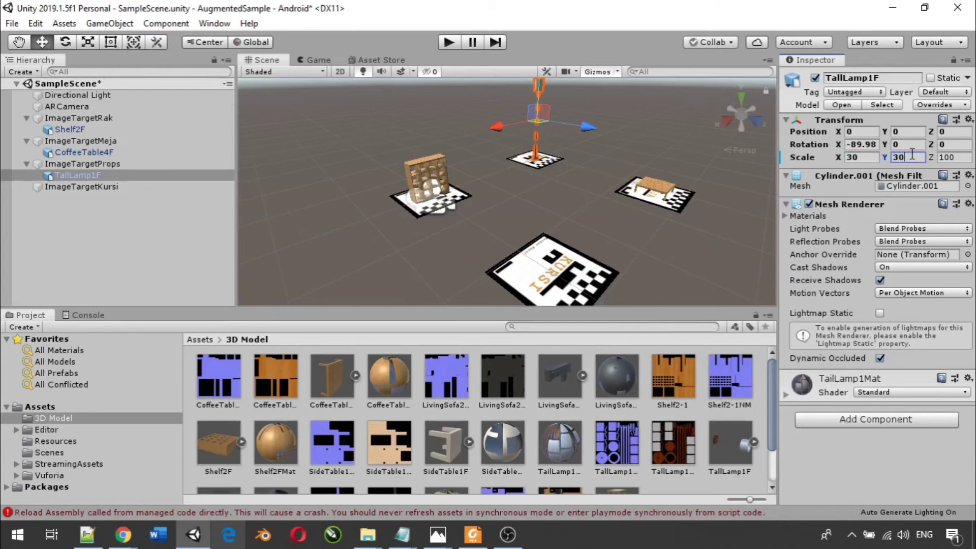
{"action": "left_click", "coordinate": [948, 157]}
{"action": "type", "text": "30"}
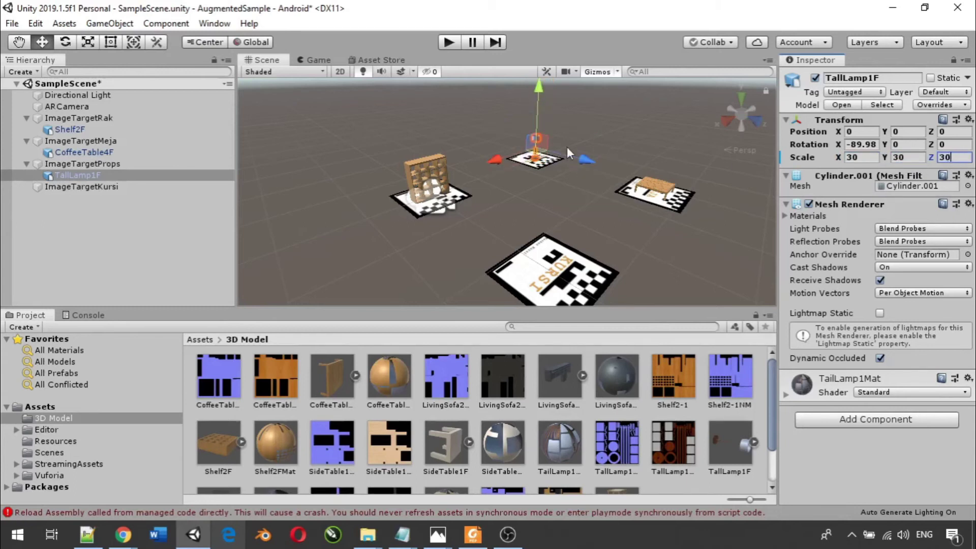
{"action": "scroll", "coordinate": [532, 166], "scroll_direction": "up", "scroll_amount": 4}
{"action": "scroll", "coordinate": [533, 166], "scroll_direction": "down", "scroll_amount": 4}
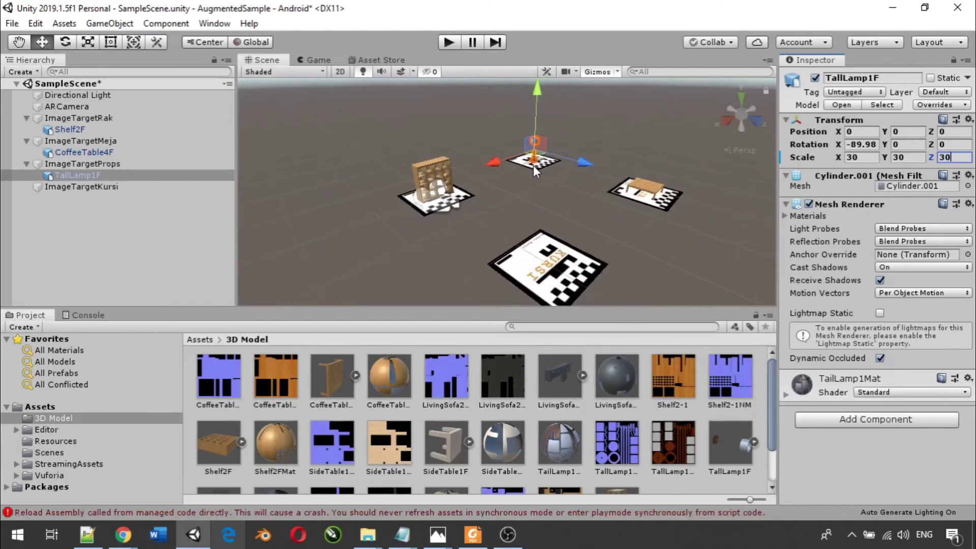
- Attach LivingSofa2F to ImageTargetKursi and set its Scale X, Y, Z to 30
{"action": "left_click", "coordinate": [81, 190]}
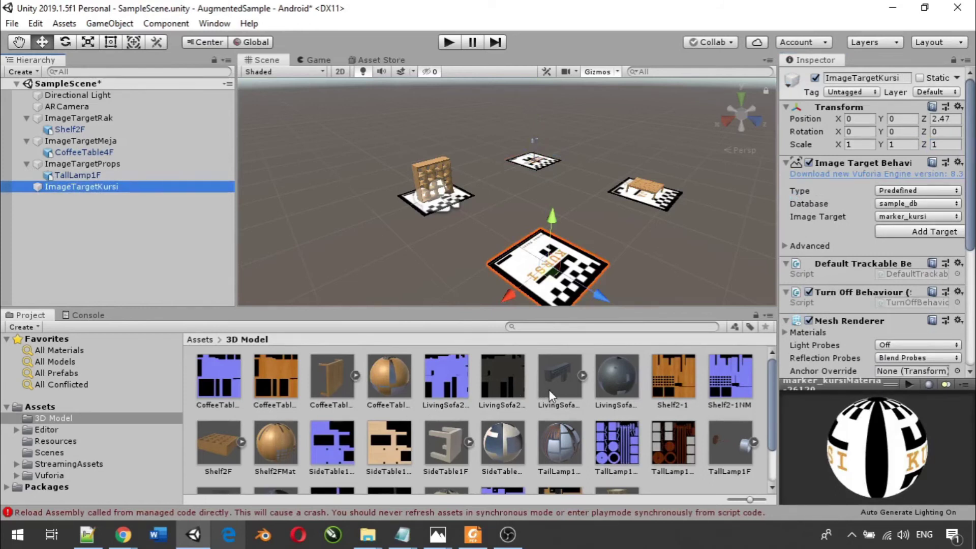
{"action": "left_click_drag", "start_coordinate": [561, 383], "coordinate": [84, 187]}
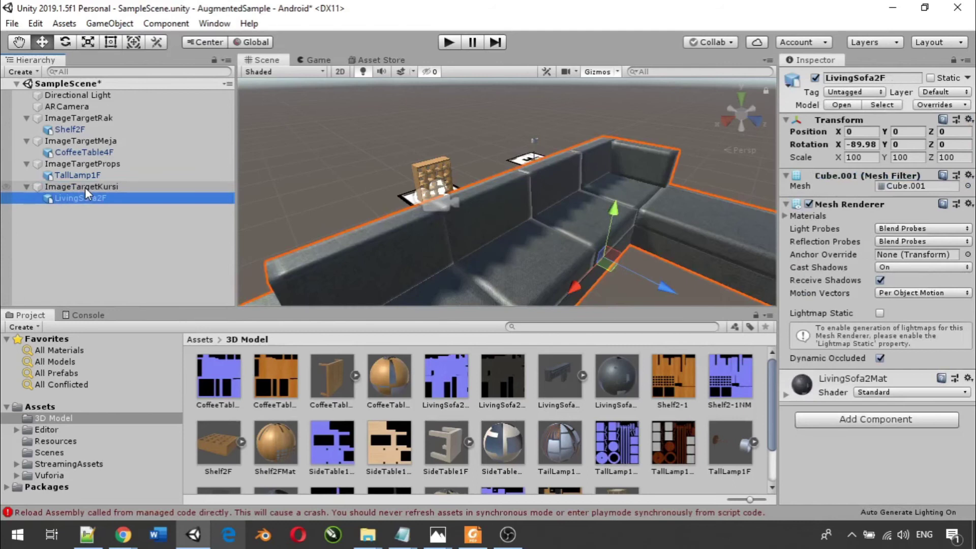
{"action": "scroll", "coordinate": [468, 197], "scroll_direction": "up", "scroll_amount": 2}
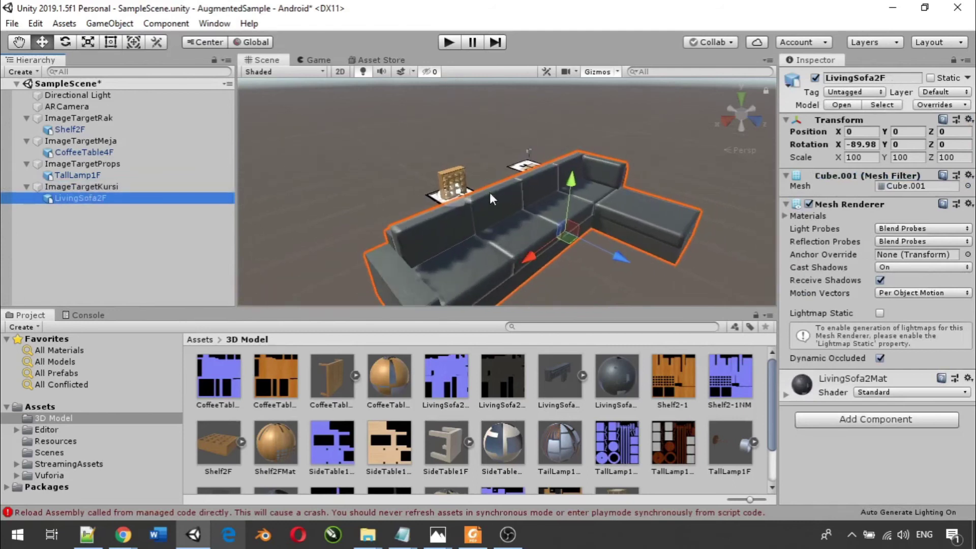
{"action": "left_click", "coordinate": [864, 158]}
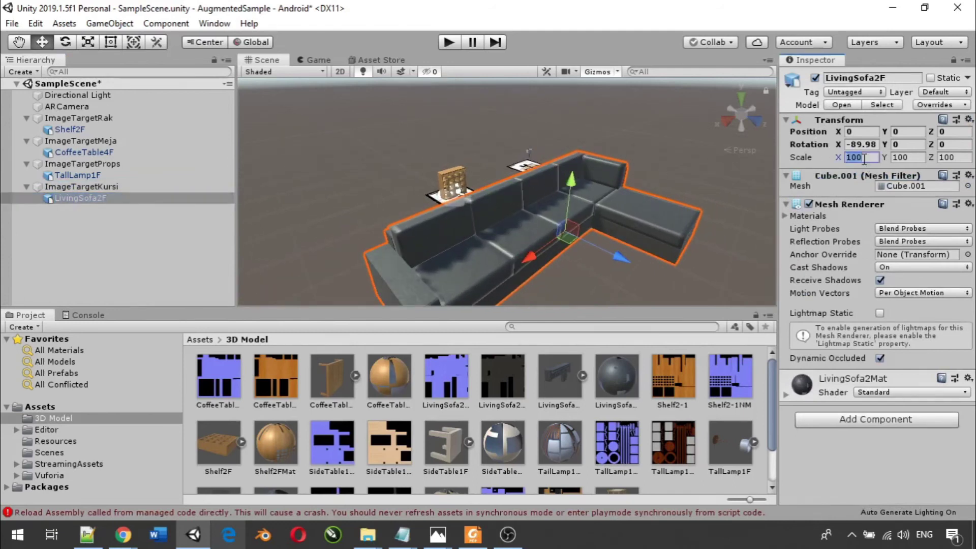
{"action": "type", "text": "30"}
{"action": "left_click", "coordinate": [909, 158]}
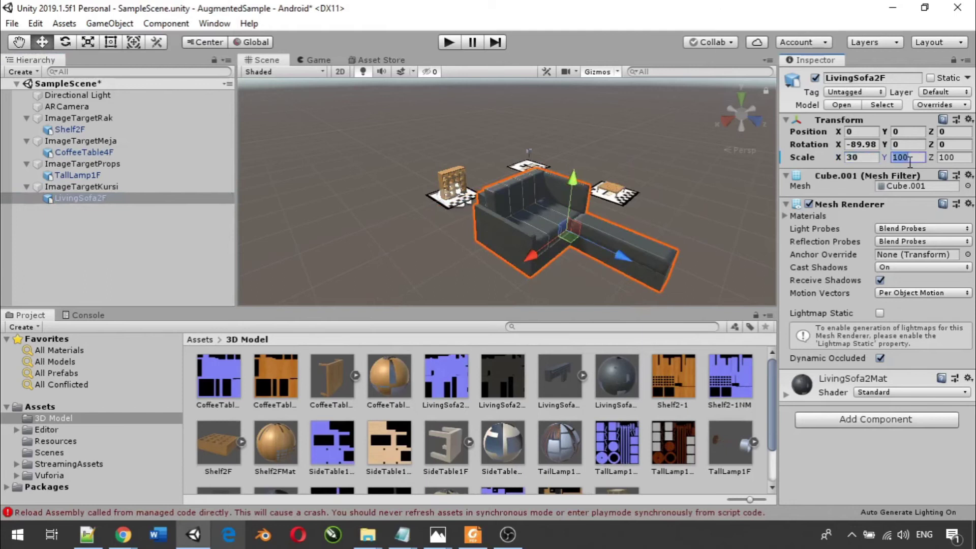
{"action": "type", "text": "30"}
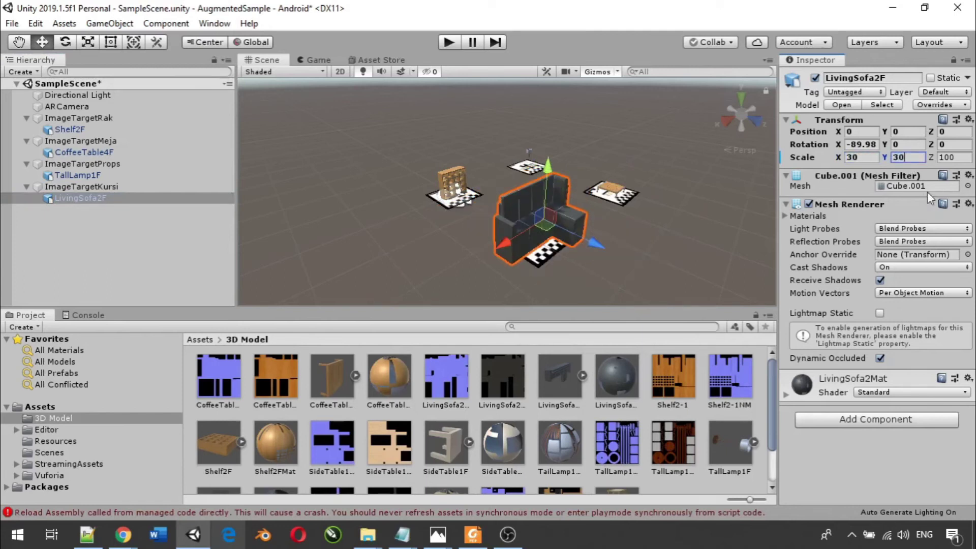
{"action": "left_click", "coordinate": [953, 158]}
{"action": "type", "text": "30"}
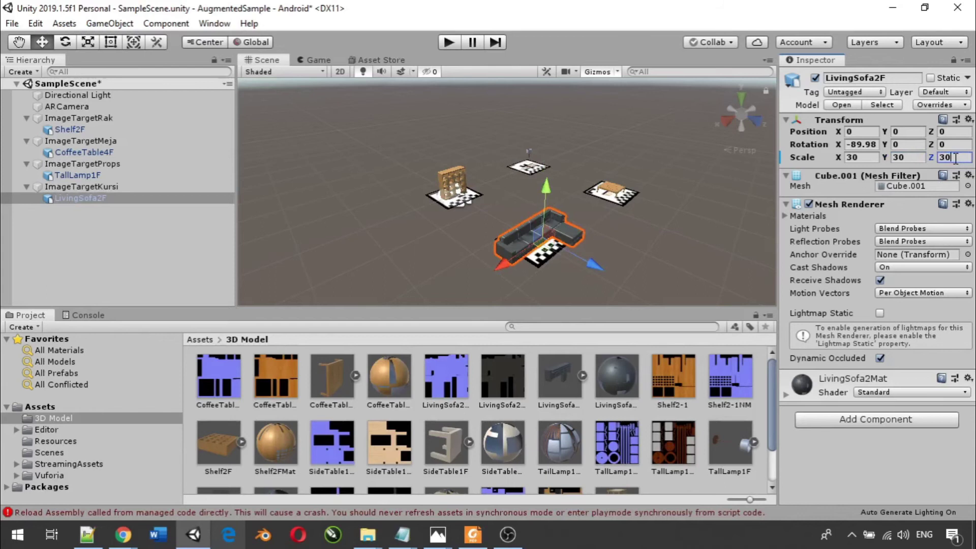
{"action": "scroll", "coordinate": [574, 231], "scroll_direction": "up", "scroll_amount": 3}
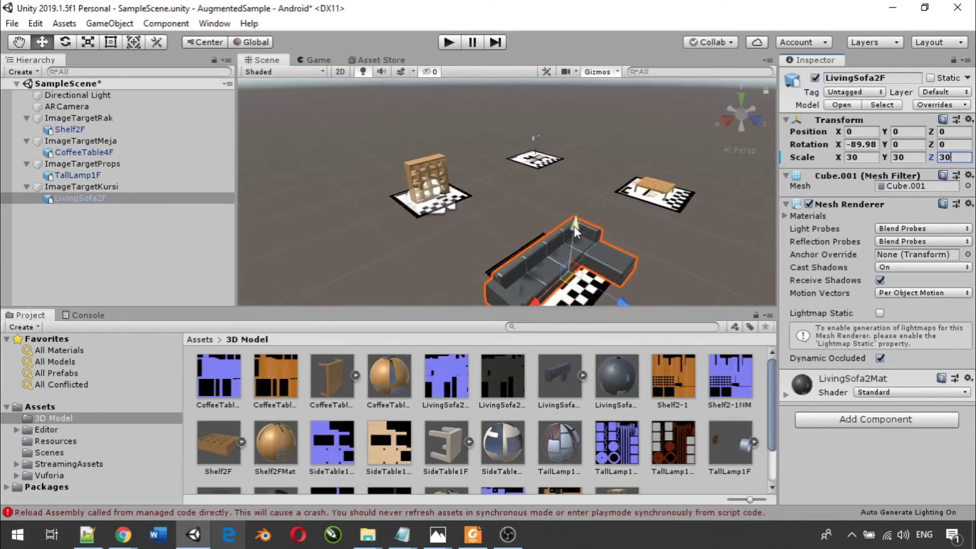
{"action": "scroll", "coordinate": [574, 232], "scroll_direction": "down", "scroll_amount": 2}
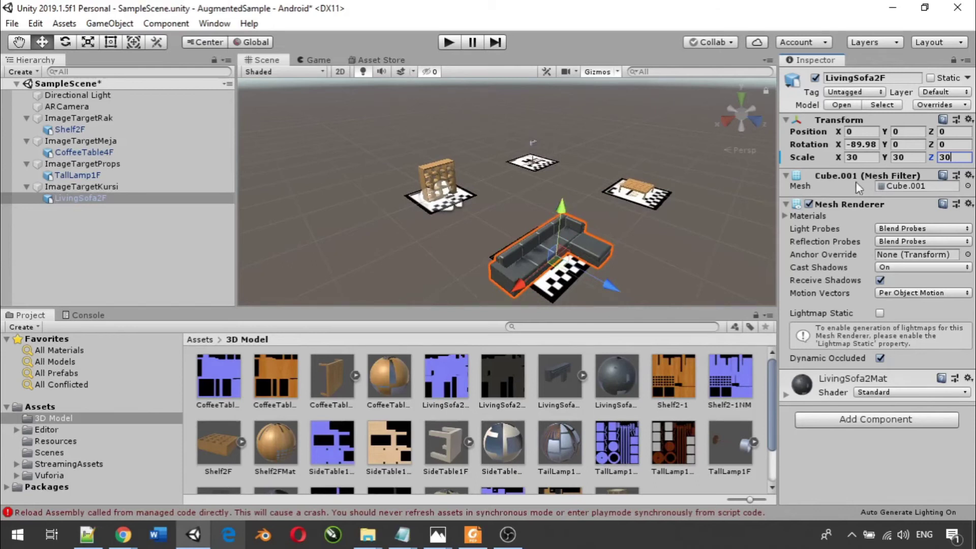
- Nudge the sofa onto the Kursi marker and rescale it to 25 on all axes
{"action": "left_click_drag", "start_coordinate": [621, 285], "coordinate": [602, 284]}
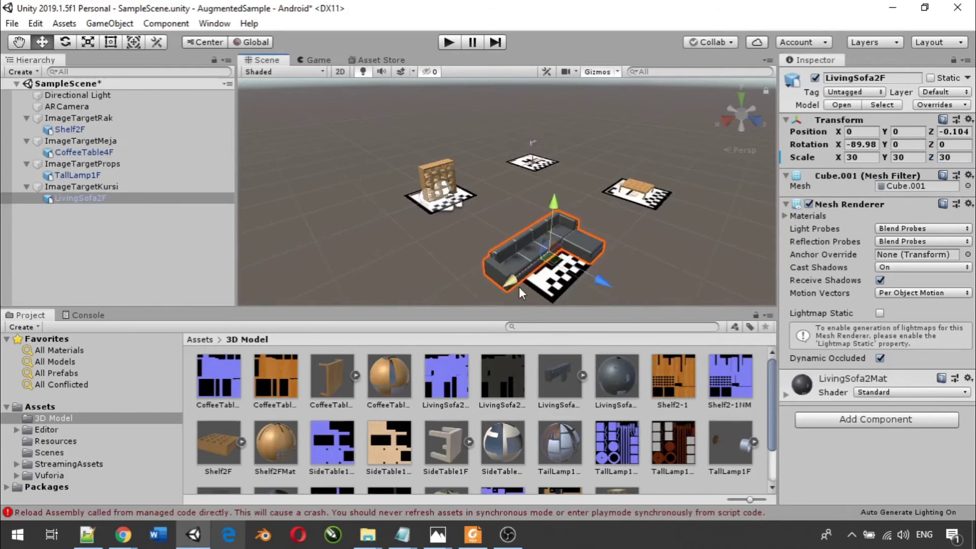
{"action": "left_click_drag", "start_coordinate": [508, 285], "coordinate": [510, 284]}
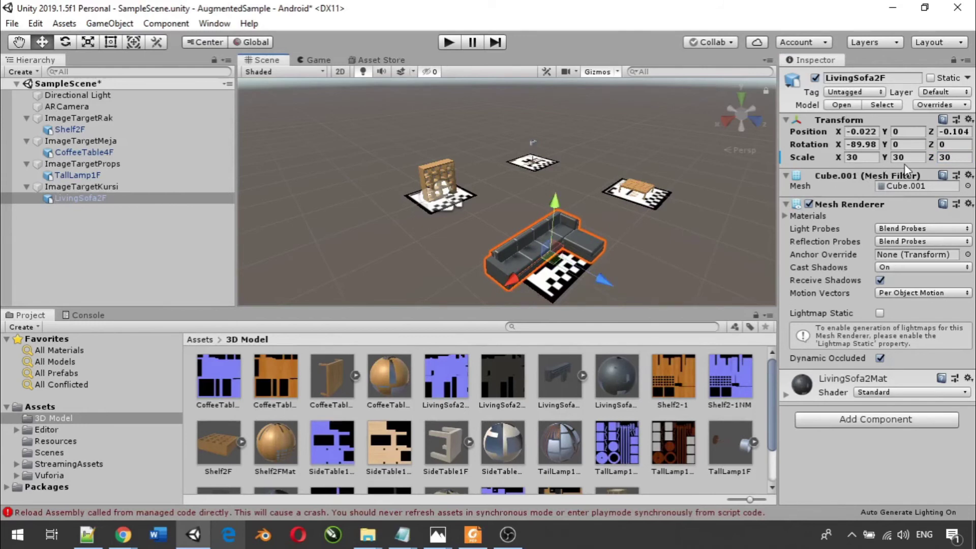
{"action": "left_click", "coordinate": [870, 158]}
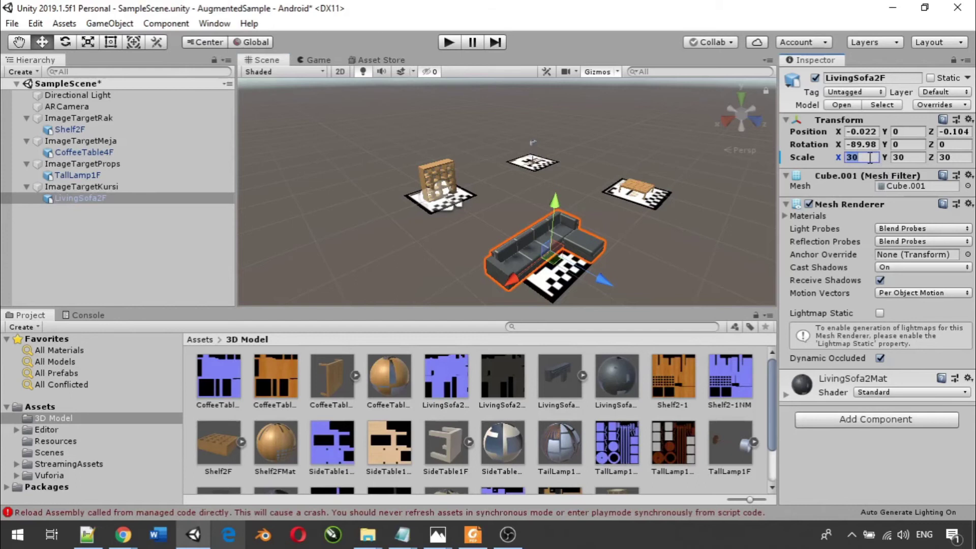
{"action": "type", "text": "25"}
{"action": "key", "text": "Tab"}
{"action": "type", "text": "25"}
{"action": "key", "text": "Tab"}
{"action": "type", "text": "25"}
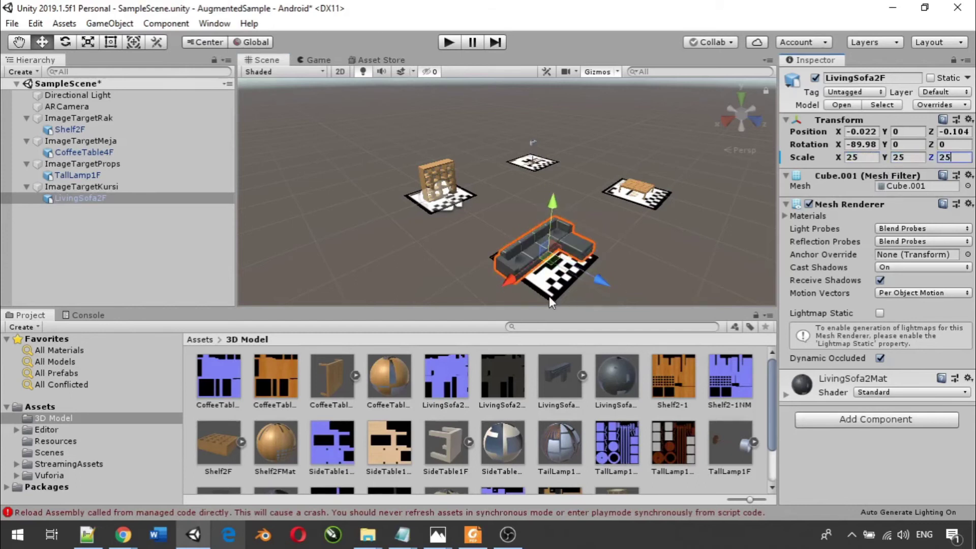
- Deselect the sofa in the Scene view
{"action": "scroll", "coordinate": [552, 300], "scroll_direction": "up", "scroll_amount": 2}
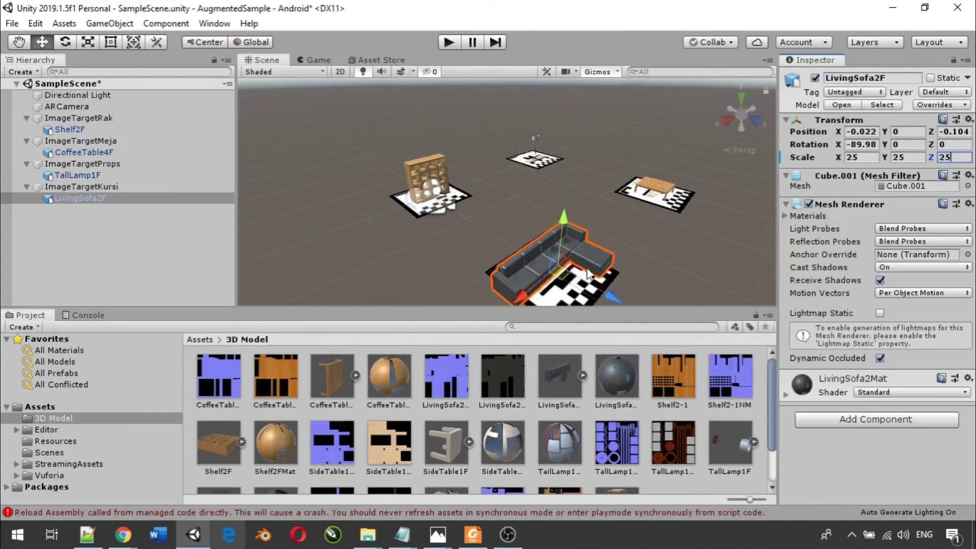
{"action": "scroll", "coordinate": [588, 274], "scroll_direction": "down", "scroll_amount": 1}
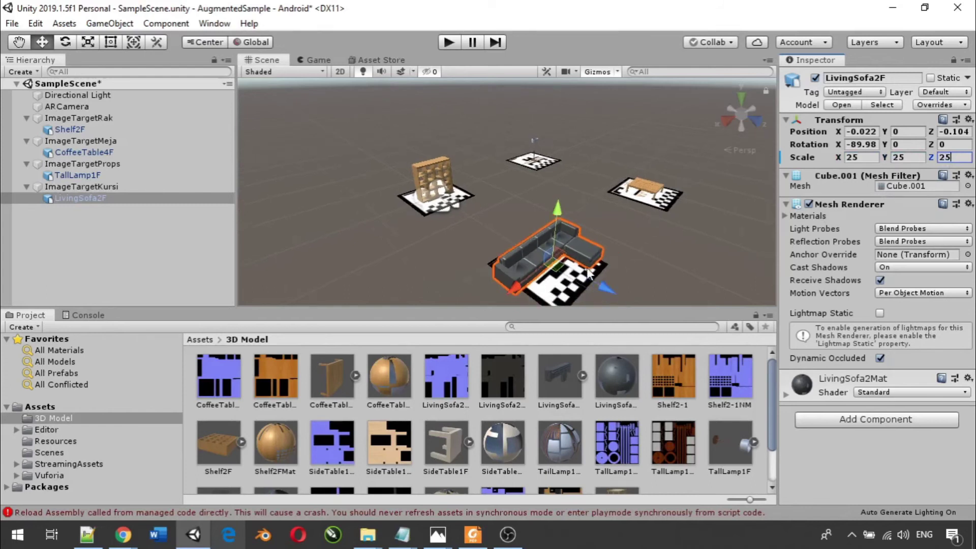
{"action": "left_click", "coordinate": [345, 242]}
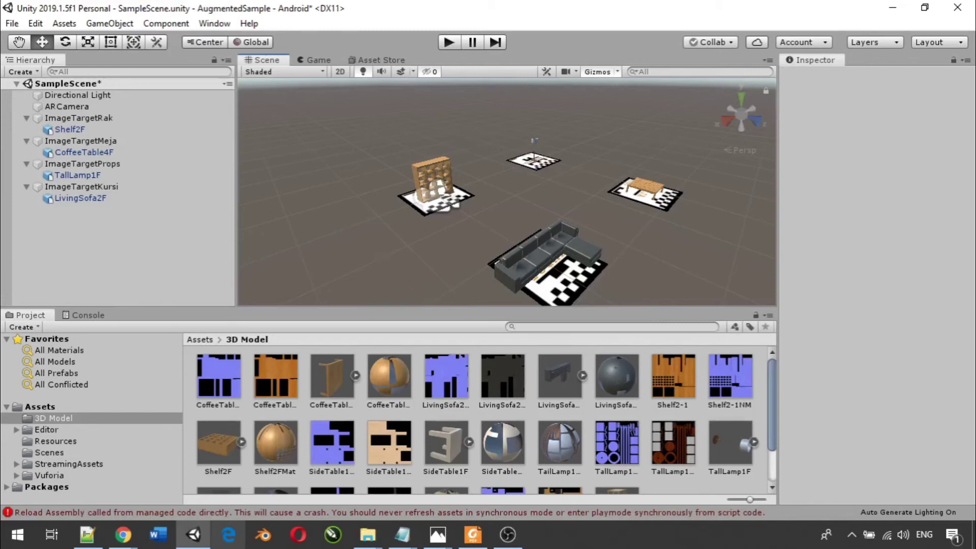
{"action": "left_click", "coordinate": [507, 535]}
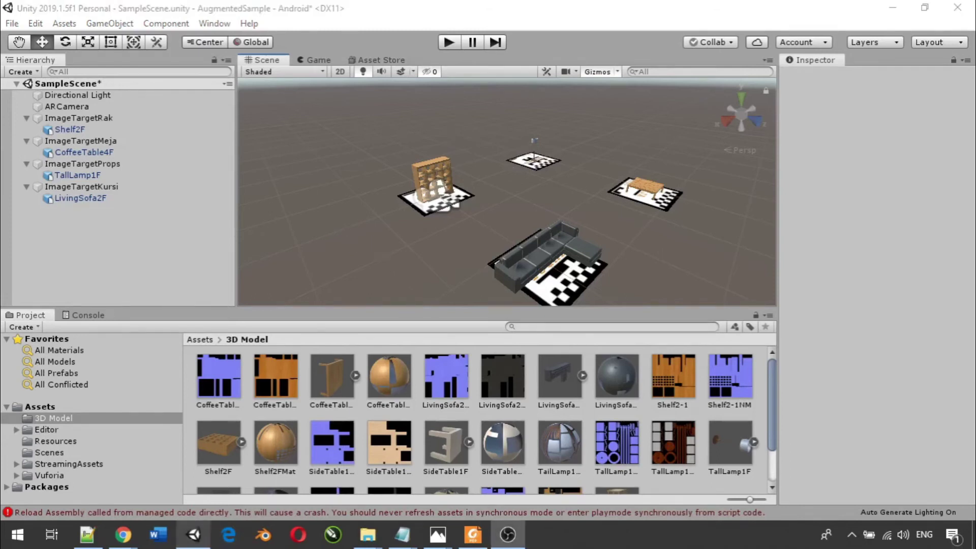
- Select ARCamera and open the Vuforia Engine configuration from its Vuforia Behaviour component
{"action": "left_click", "coordinate": [78, 106]}
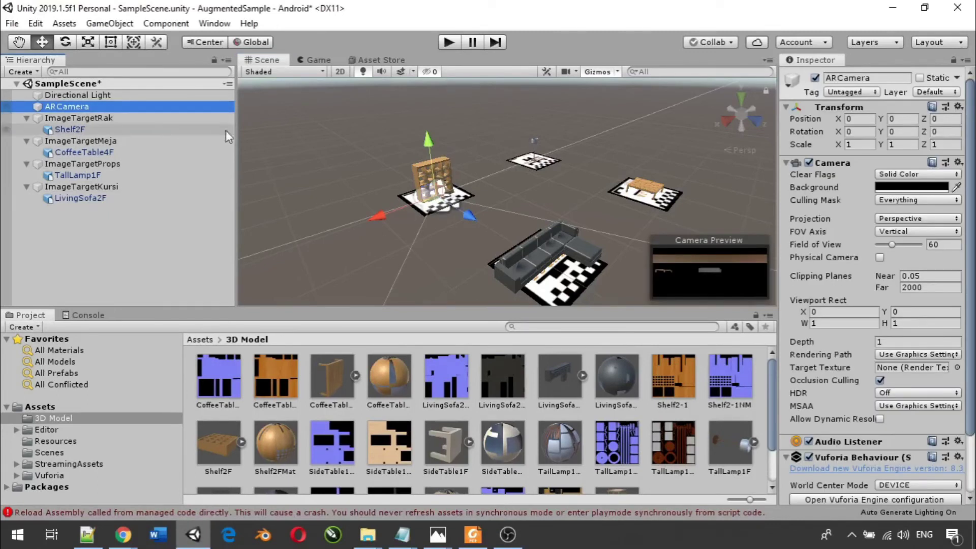
{"action": "scroll", "coordinate": [881, 190], "scroll_direction": "down", "scroll_amount": 3}
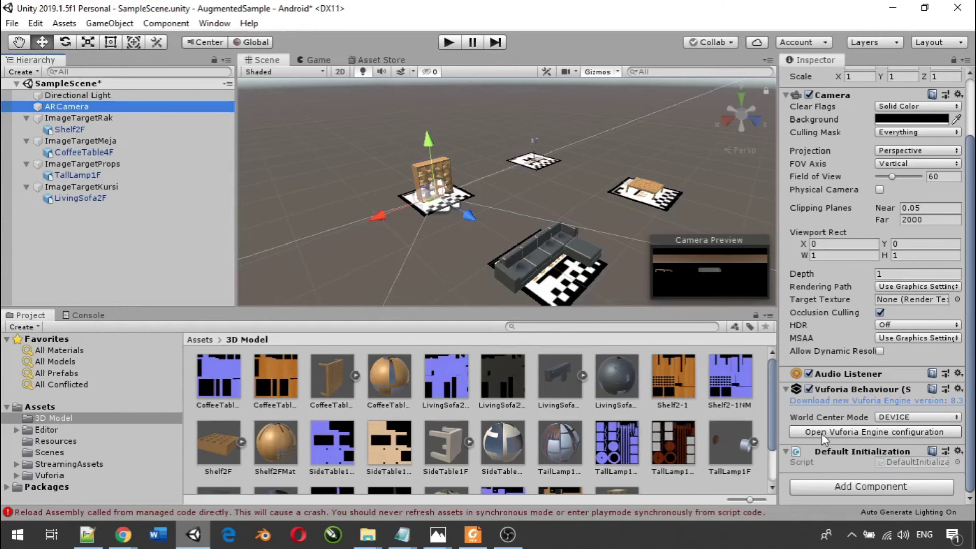
{"action": "left_click", "coordinate": [821, 433]}
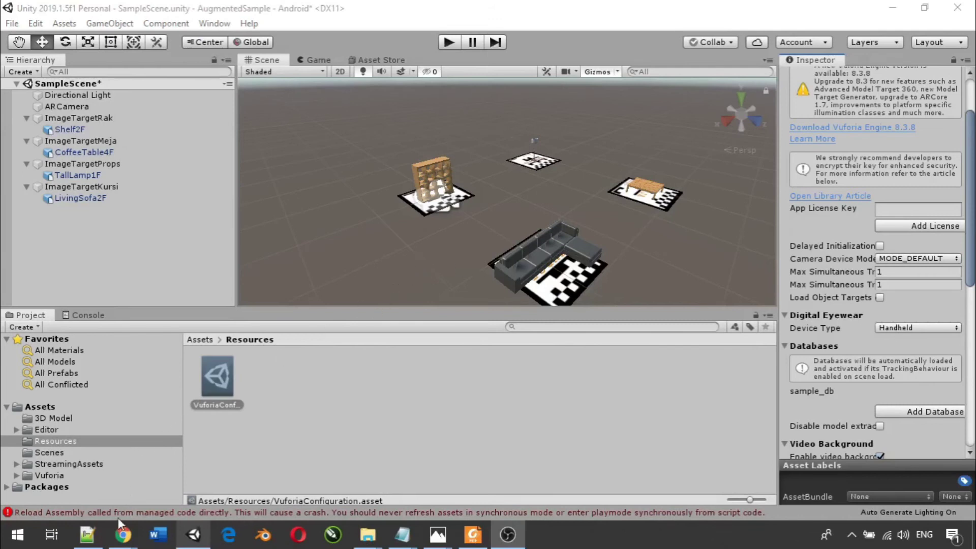
- In Chrome, go to the Vuforia License Manager and open the SAMPLE_AR license
{"action": "mouse_move", "coordinate": [120, 533]}
{"action": "left_click", "coordinate": [69, 472]}
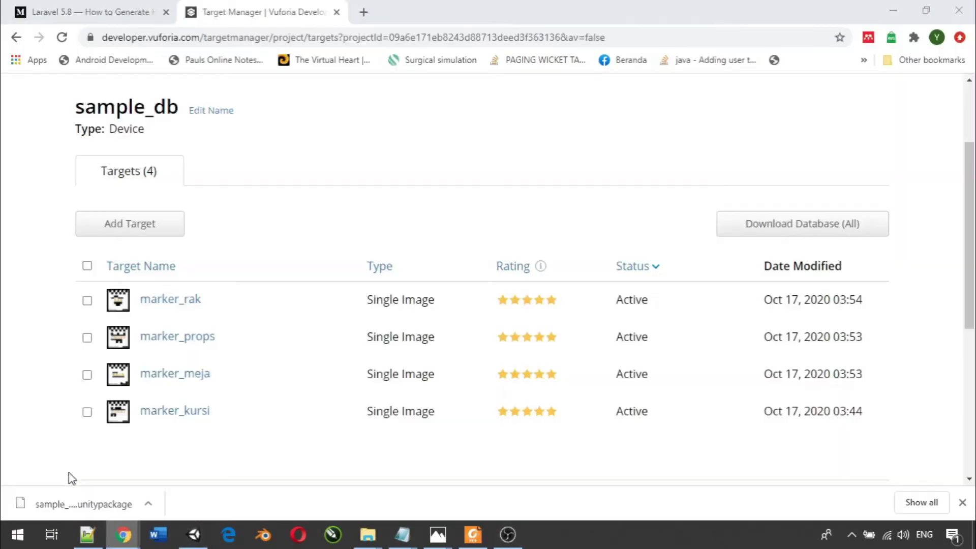
{"action": "scroll", "coordinate": [228, 211], "scroll_direction": "up", "scroll_amount": 3}
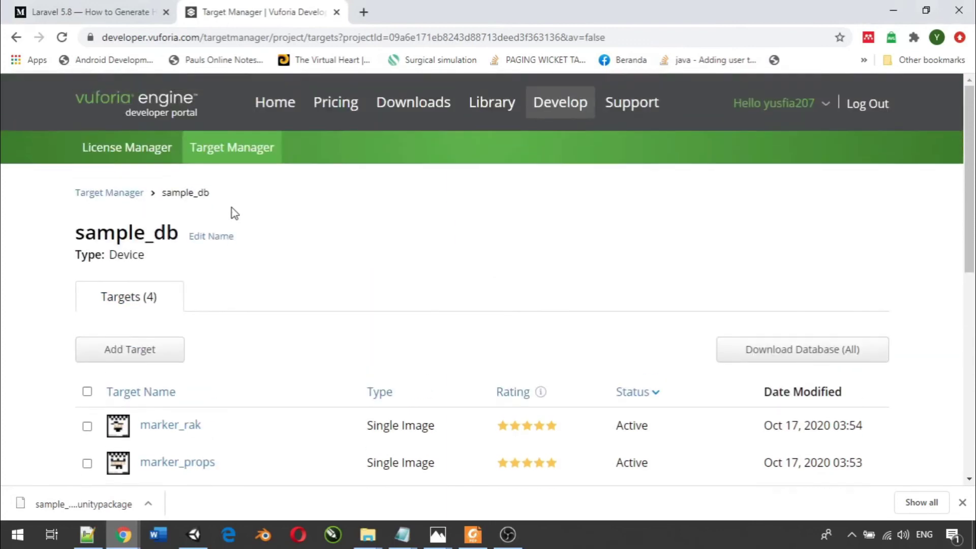
{"action": "left_click", "coordinate": [143, 162]}
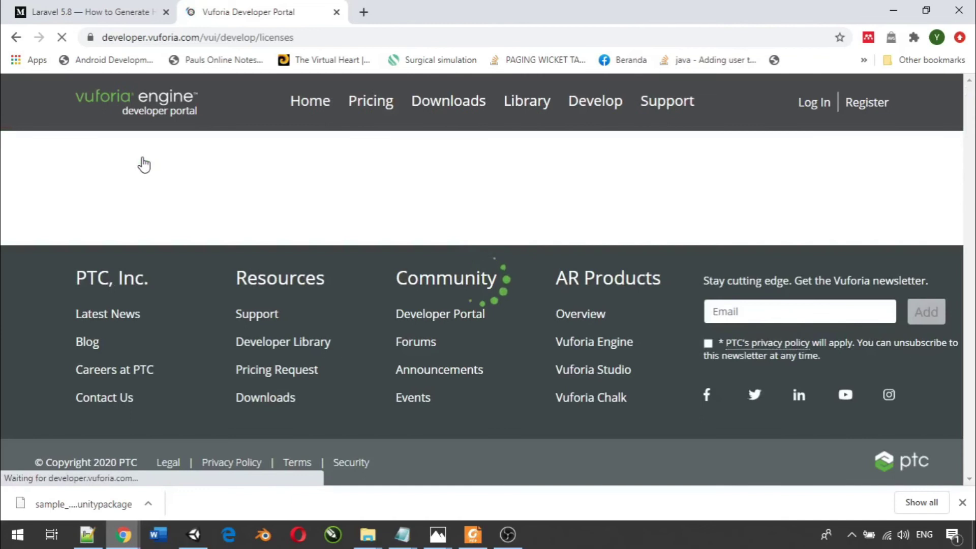
{"action": "scroll", "coordinate": [296, 212], "scroll_direction": "down", "scroll_amount": 3}
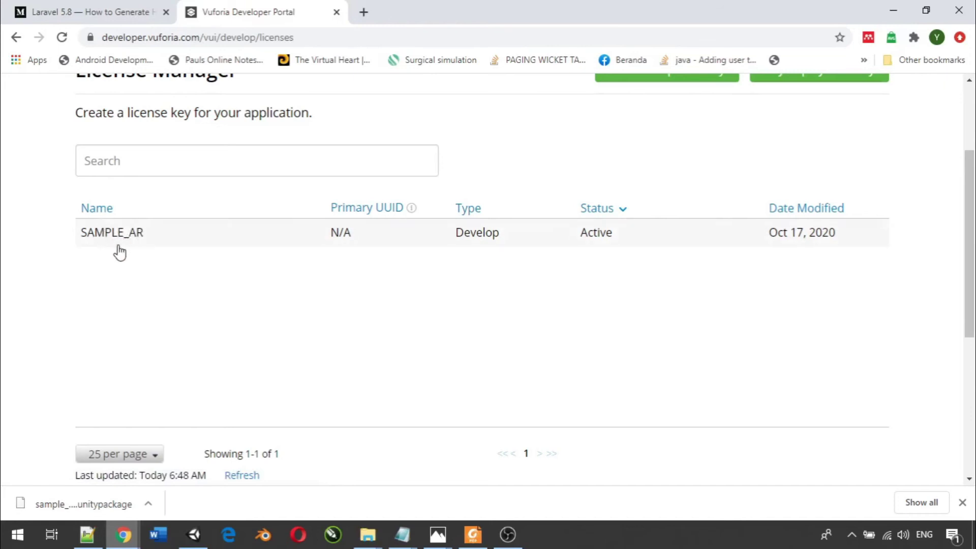
{"action": "scroll", "coordinate": [117, 252], "scroll_direction": "up", "scroll_amount": 2}
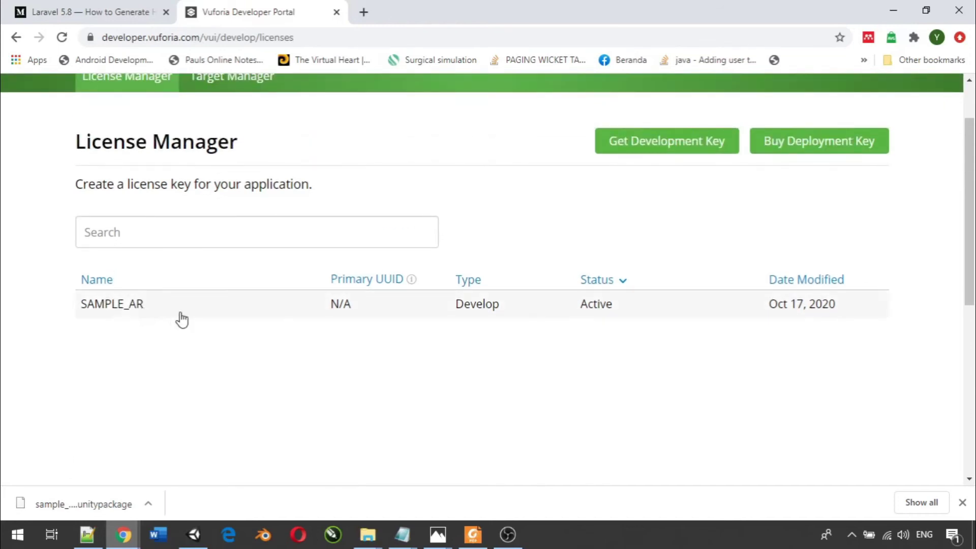
{"action": "left_click", "coordinate": [132, 316]}
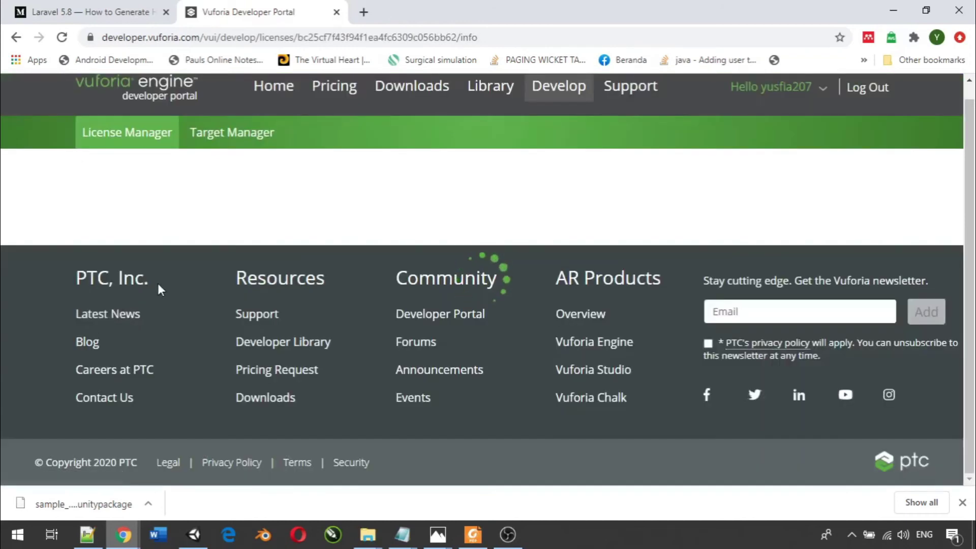
- Copy the SAMPLE_AR development license key and return to the Unity editor
{"action": "scroll", "coordinate": [164, 258], "scroll_direction": "down", "scroll_amount": 3}
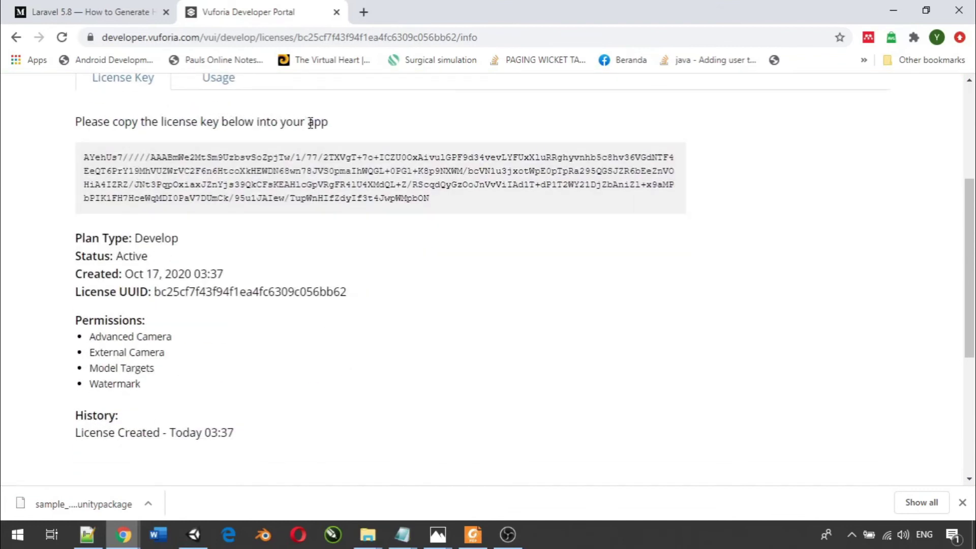
{"action": "left_click", "coordinate": [218, 185]}
{"action": "right_click", "coordinate": [219, 183]}
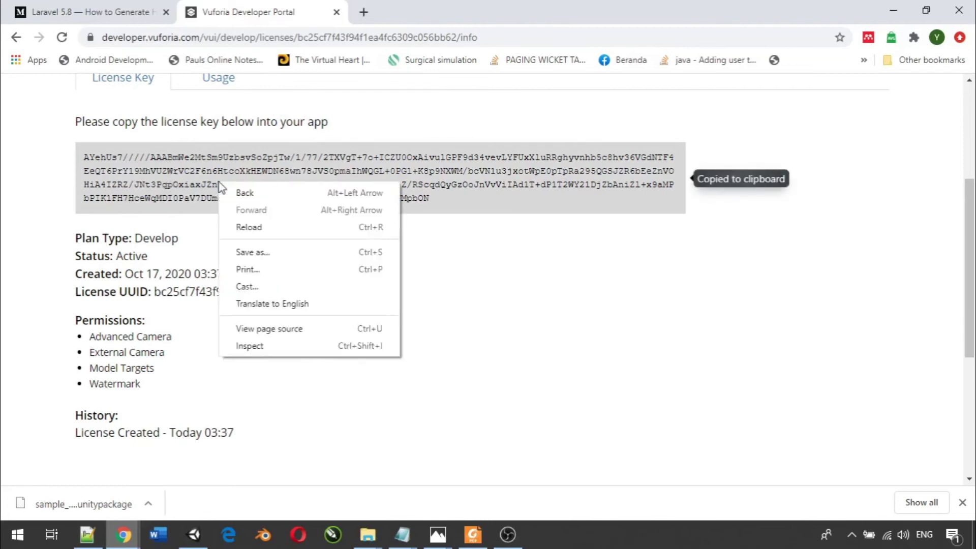
{"action": "left_click", "coordinate": [193, 178]}
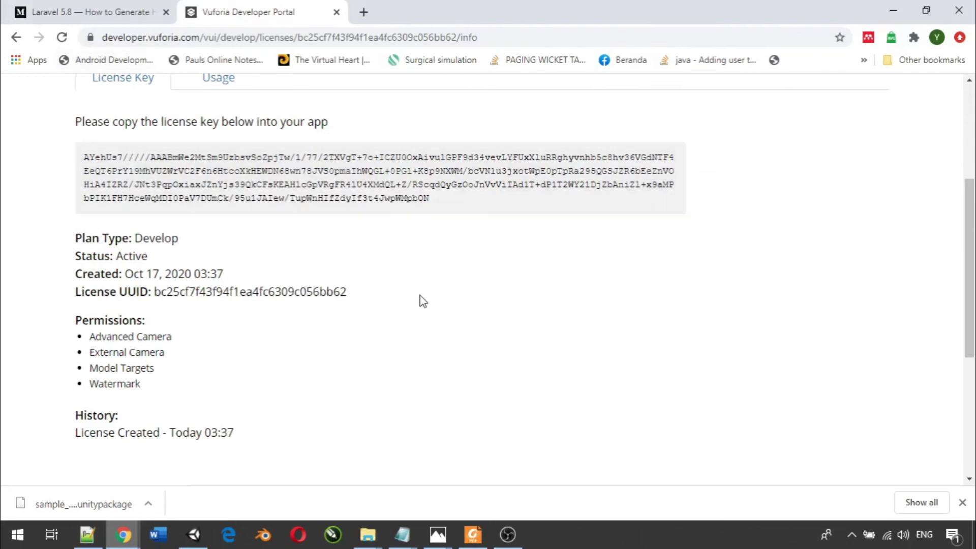
{"action": "left_click", "coordinate": [203, 538]}
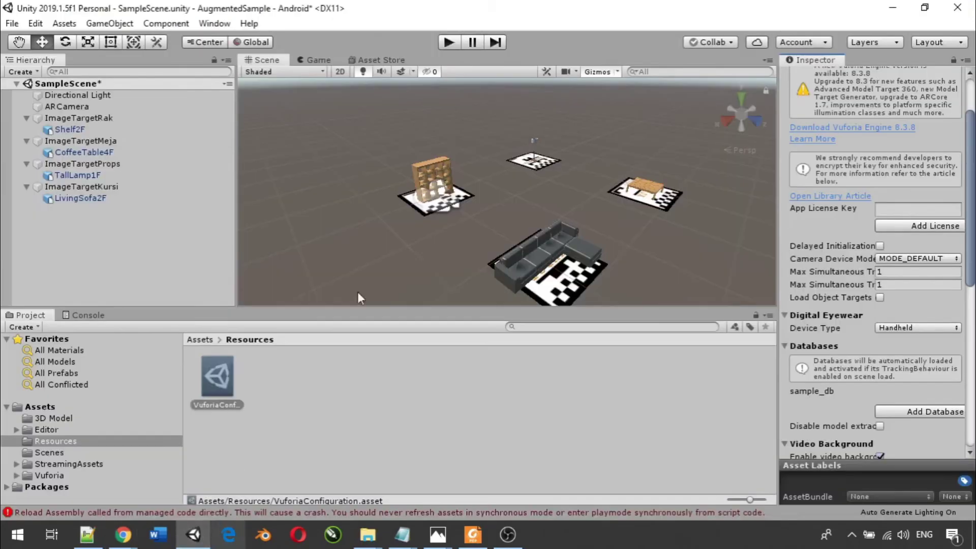
- Paste the copied development key into VuforiaConfiguration's App License Key field
{"action": "left_click", "coordinate": [881, 210]}
{"action": "right_click", "coordinate": [886, 210]}
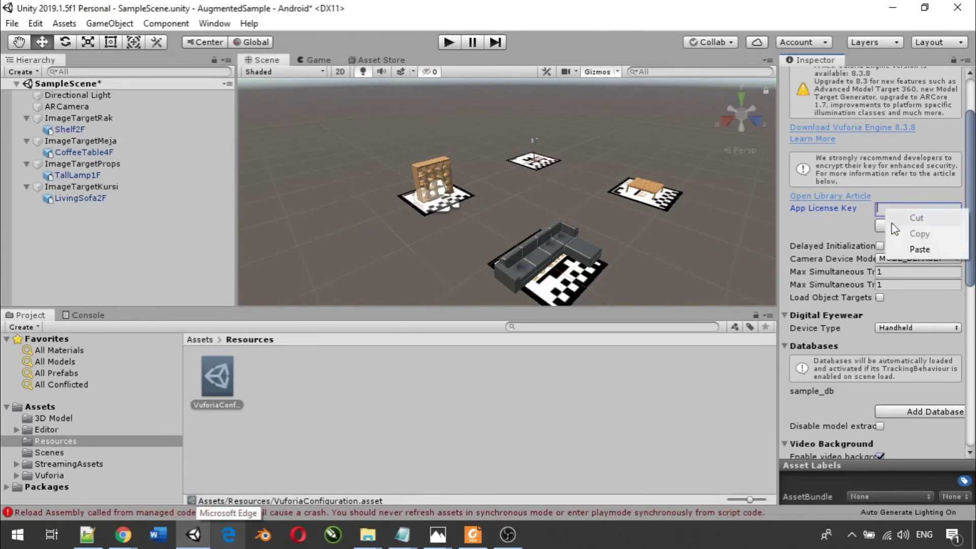
{"action": "left_click", "coordinate": [917, 249]}
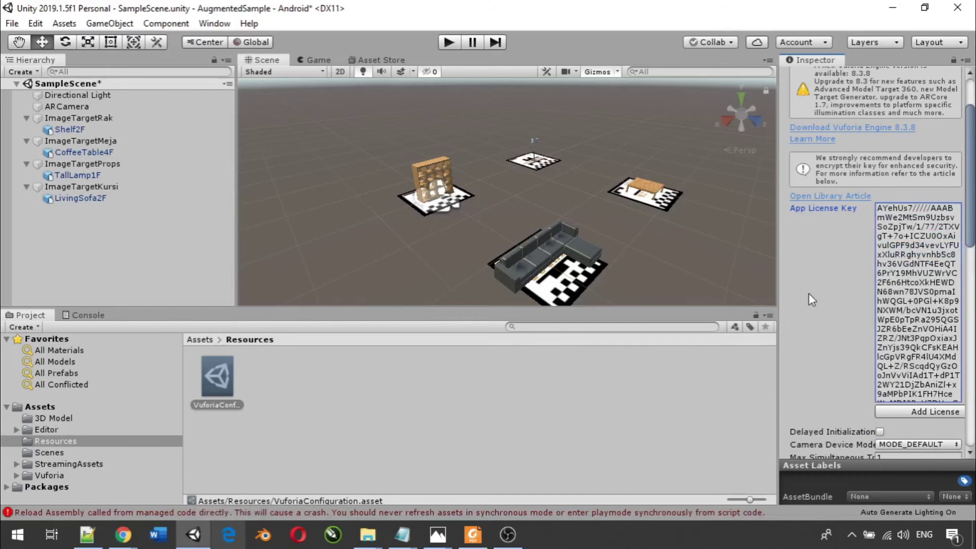
{"action": "scroll", "coordinate": [809, 294], "scroll_direction": "down", "scroll_amount": 10}
{"action": "scroll", "coordinate": [809, 294], "scroll_direction": "up", "scroll_amount": 10}
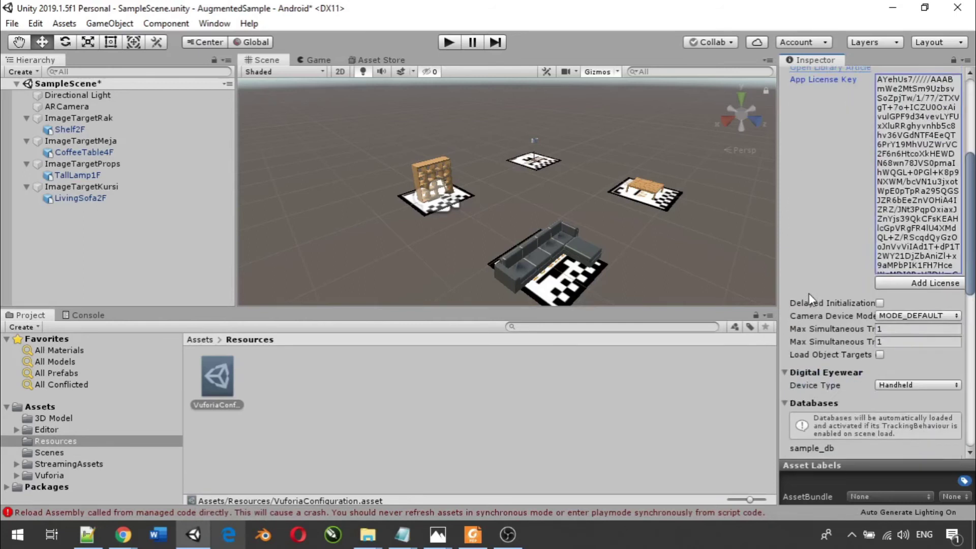
{"action": "scroll", "coordinate": [809, 294], "scroll_direction": "down", "scroll_amount": 10}
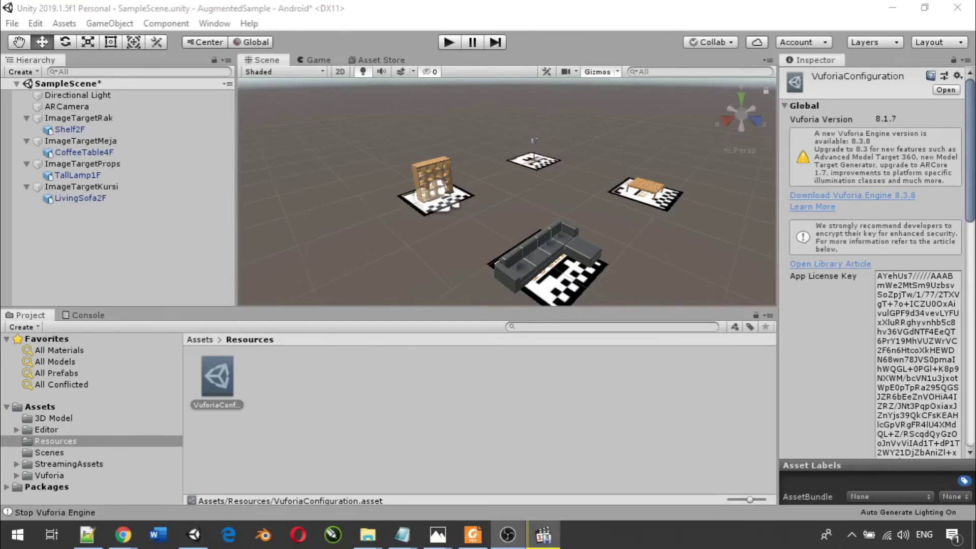
{"action": "left_click", "coordinate": [447, 40]}
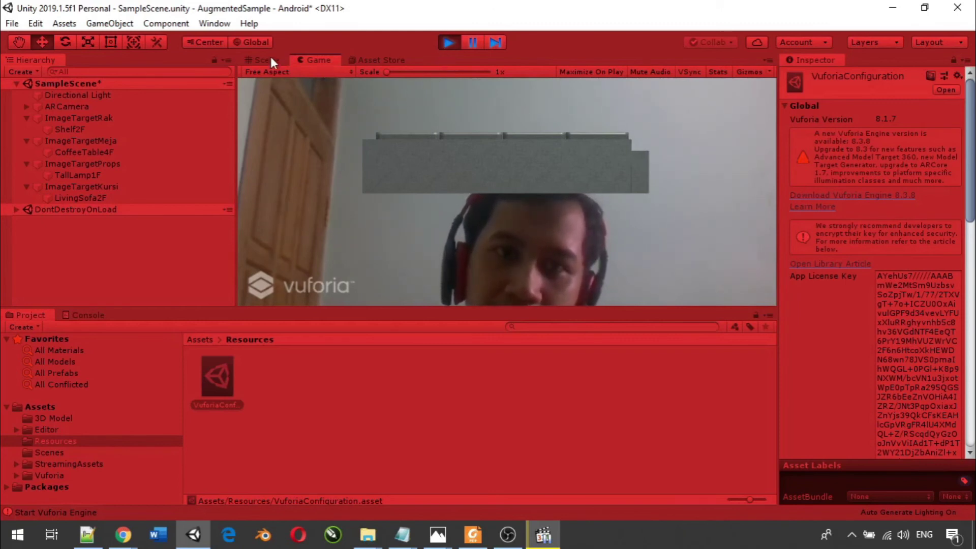
{"action": "left_click", "coordinate": [447, 40]}
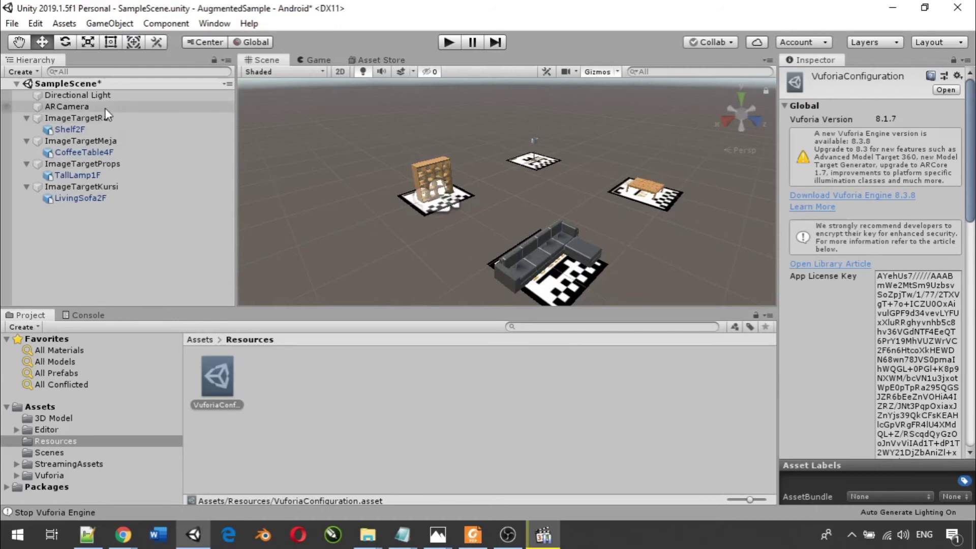
- Frame ARCamera and drag ImageTargetKursi along Z closer to the shelf target
{"action": "left_click", "coordinate": [76, 106]}
{"action": "key", "text": "f"}
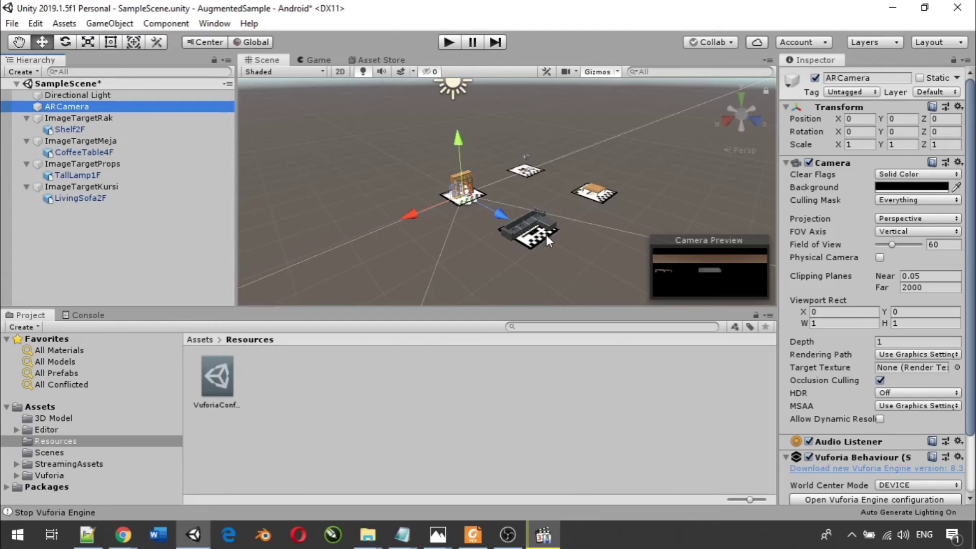
{"action": "left_click", "coordinate": [166, 188]}
{"action": "left_click_drag", "start_coordinate": [568, 245], "coordinate": [446, 190]}
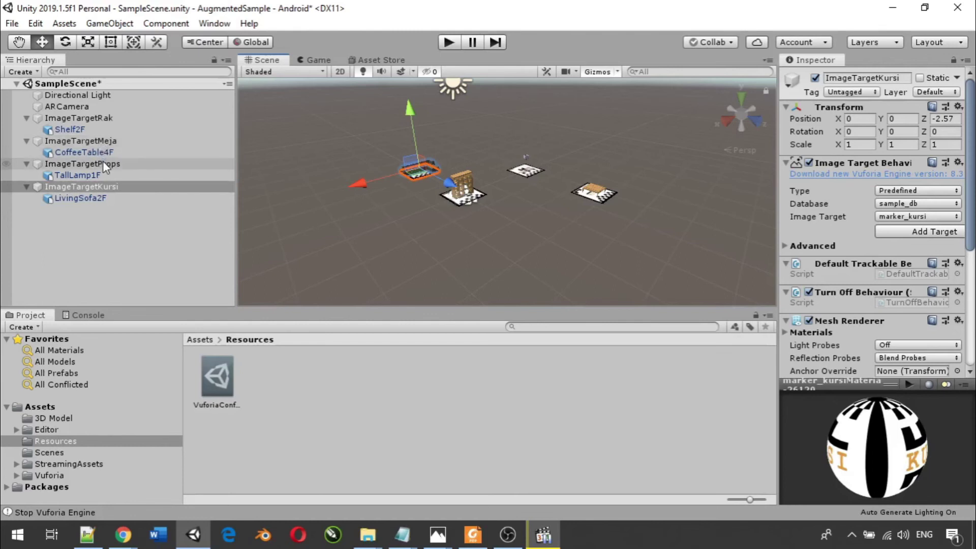
- Pull ImageTargetMeja in to Z -1.95, deselect, and run the scene in Play mode
{"action": "left_click", "coordinate": [100, 146]}
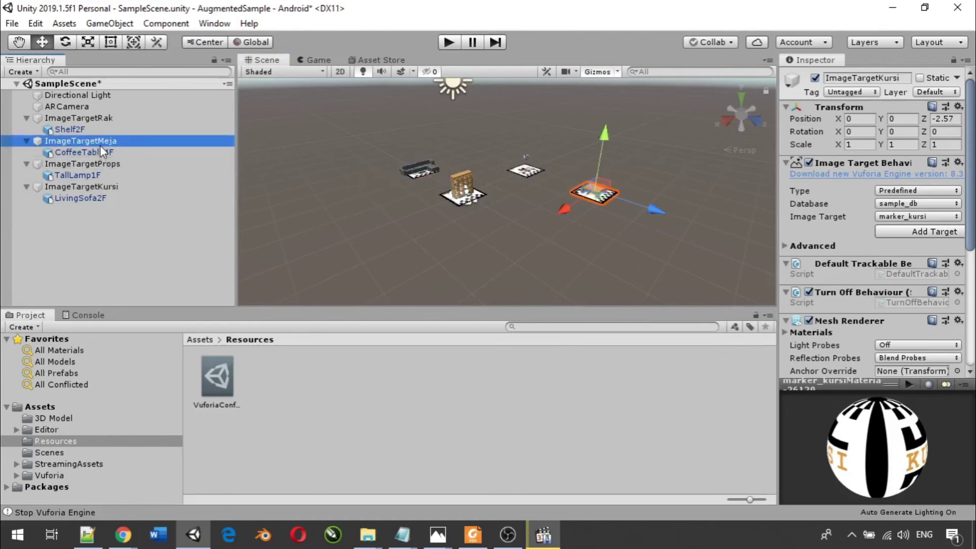
{"action": "left_click_drag", "start_coordinate": [654, 219], "coordinate": [509, 165]}
{"action": "left_click", "coordinate": [578, 186]}
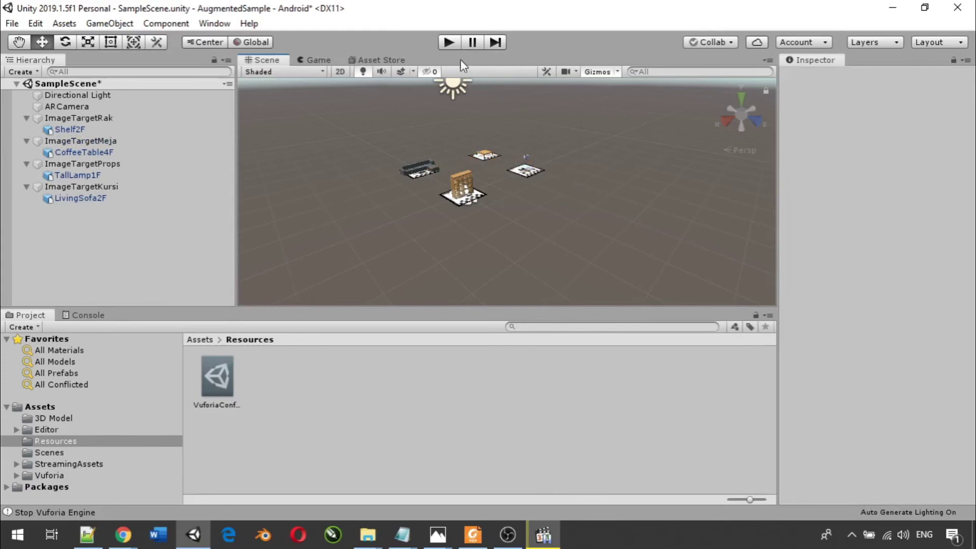
{"action": "left_click", "coordinate": [445, 42]}
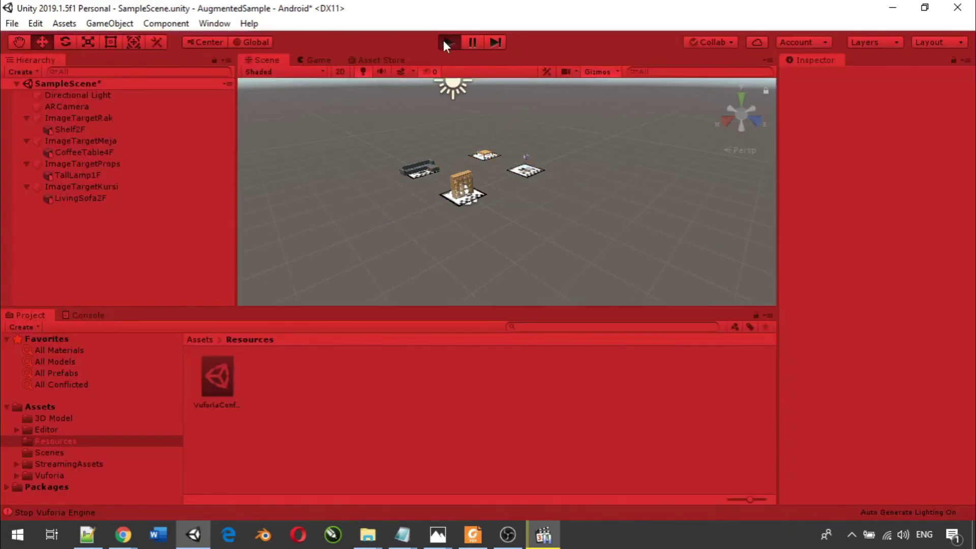
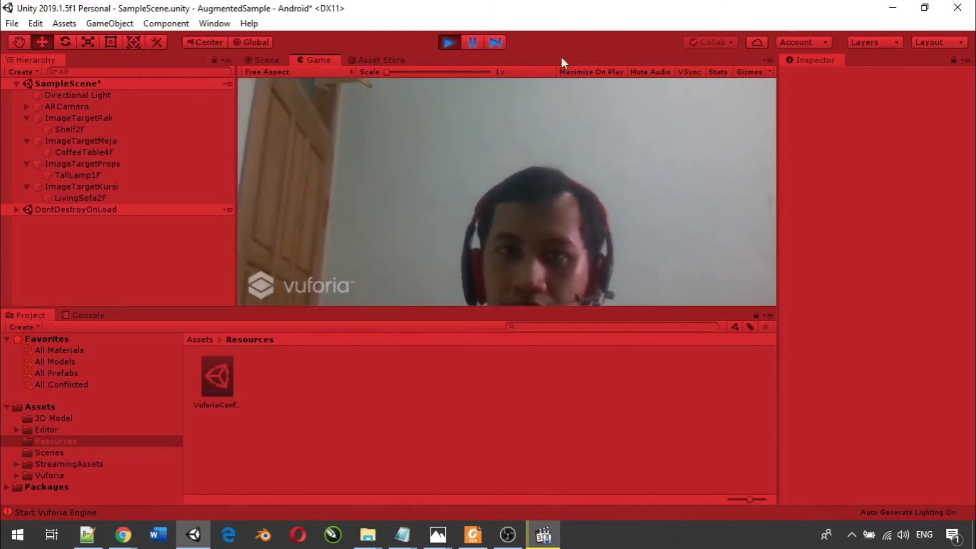
- Stop the webcam test and push ImageTargetRak back along the Z axis
{"action": "left_click", "coordinate": [447, 42]}
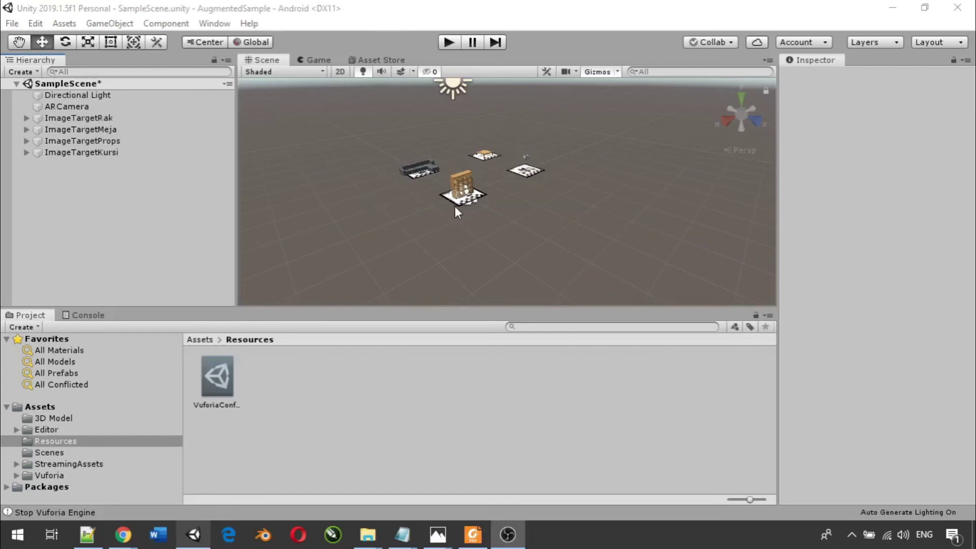
{"action": "left_click", "coordinate": [462, 202]}
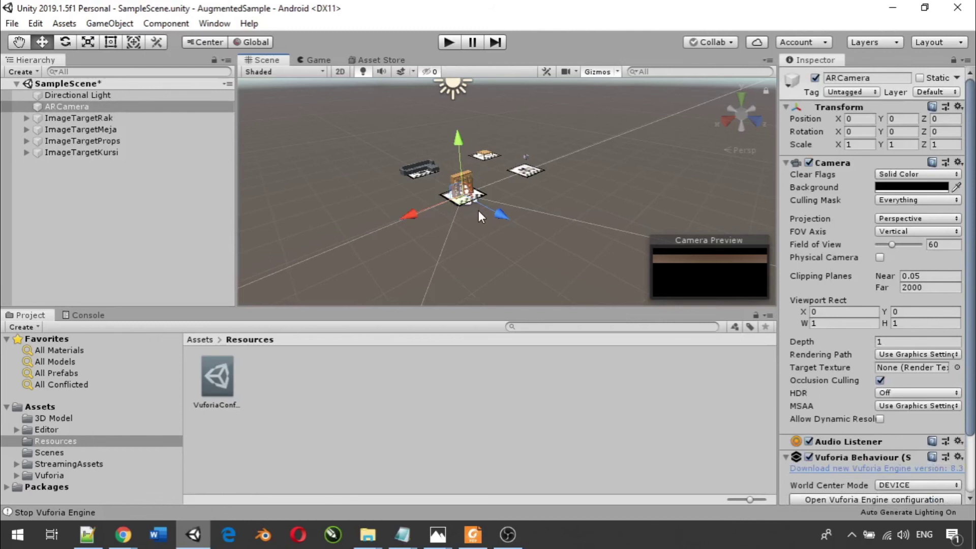
{"action": "left_click", "coordinate": [78, 117]}
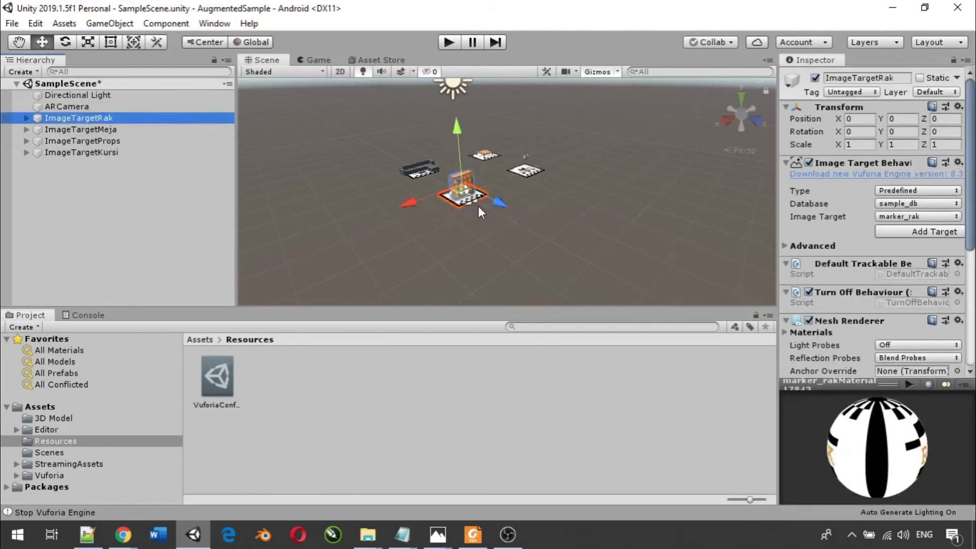
{"action": "left_click_drag", "start_coordinate": [503, 202], "coordinate": [483, 196]}
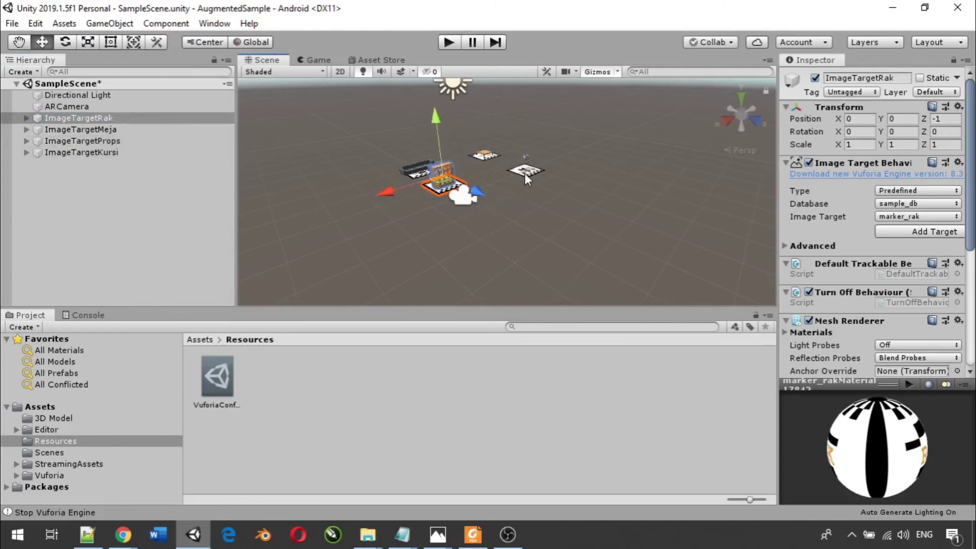
- Move ImageTargetProps back to Z -1.02 and nudge ImageTargetRak to Z -1.21
{"action": "left_click", "coordinate": [87, 141]}
{"action": "left_click_drag", "start_coordinate": [578, 179], "coordinate": [556, 176]}
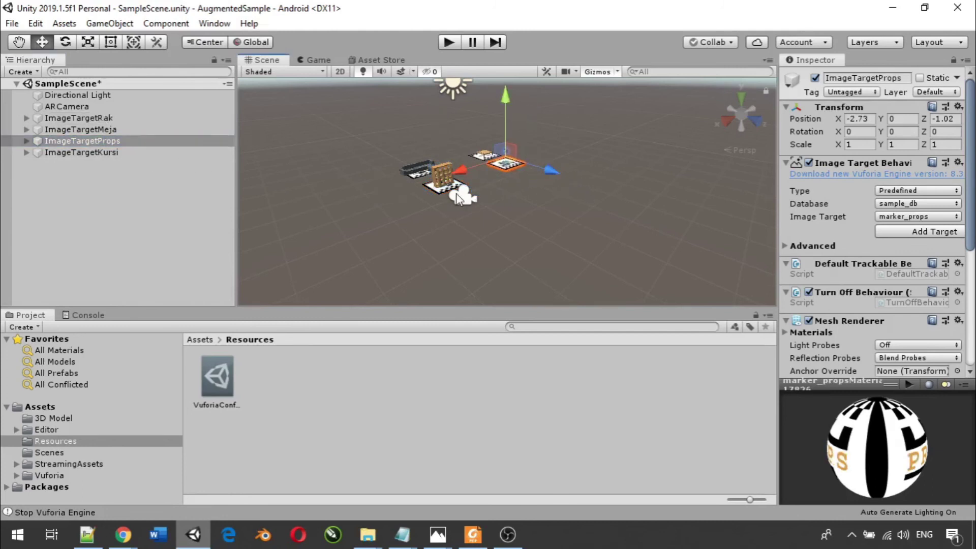
{"action": "left_click", "coordinate": [134, 130]}
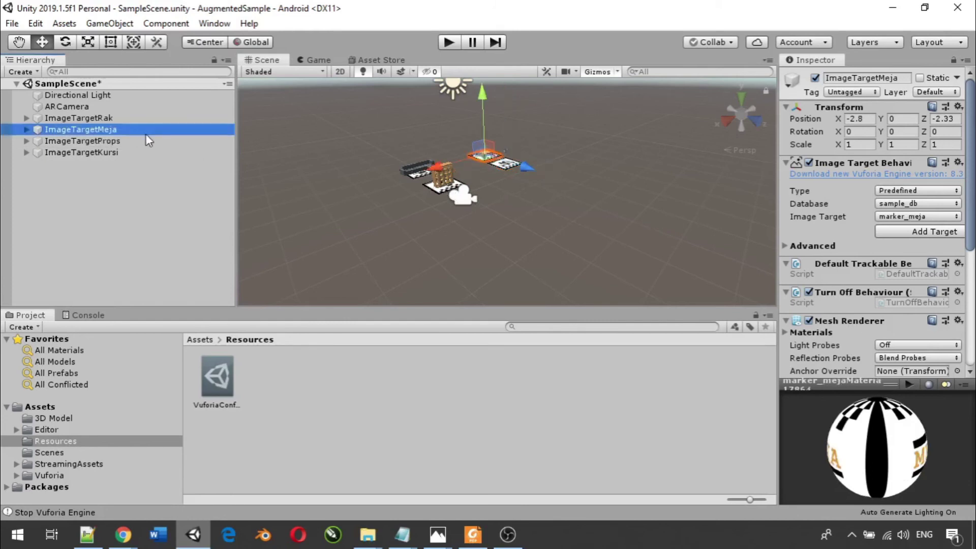
{"action": "left_click", "coordinate": [137, 120]}
{"action": "left_click_drag", "start_coordinate": [473, 186], "coordinate": [470, 187]}
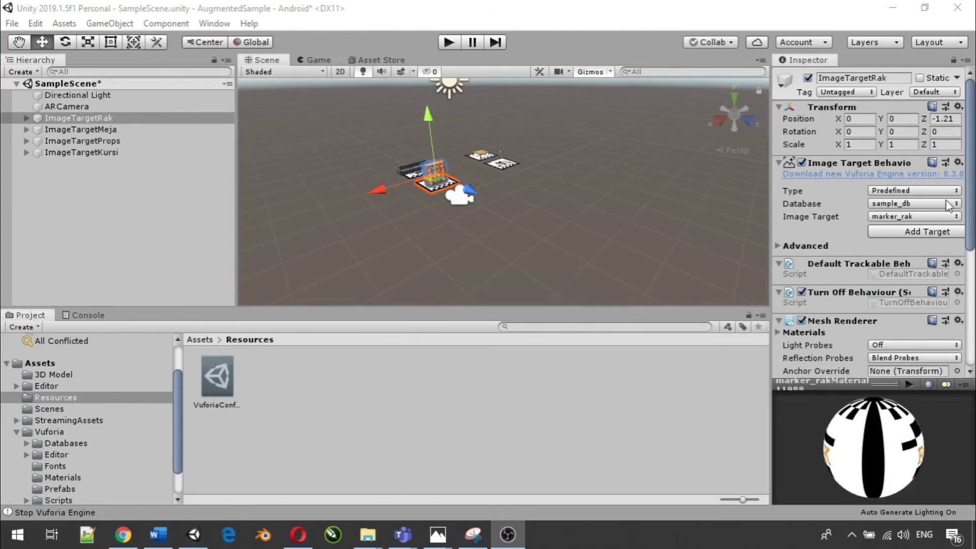
{"action": "left_click", "coordinate": [448, 42]}
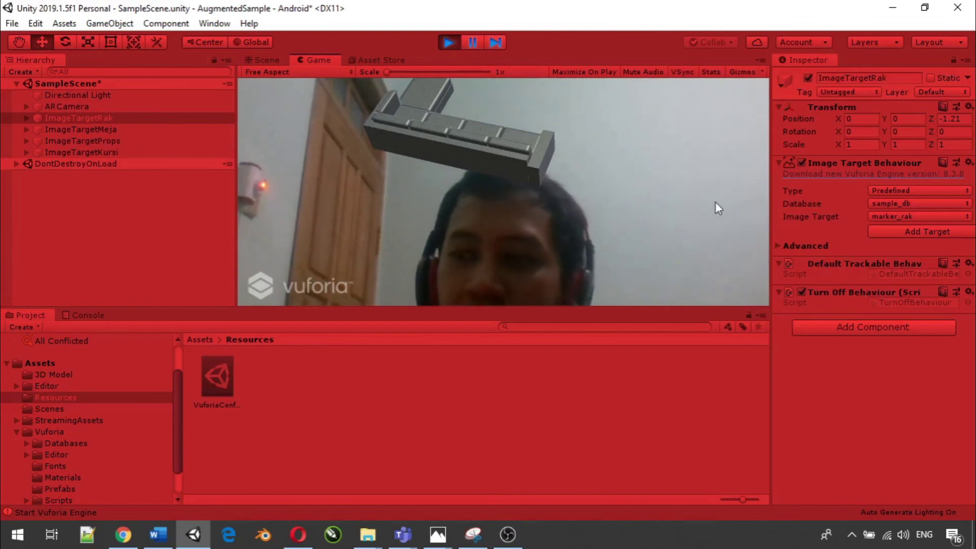
{"action": "left_click", "coordinate": [450, 42]}
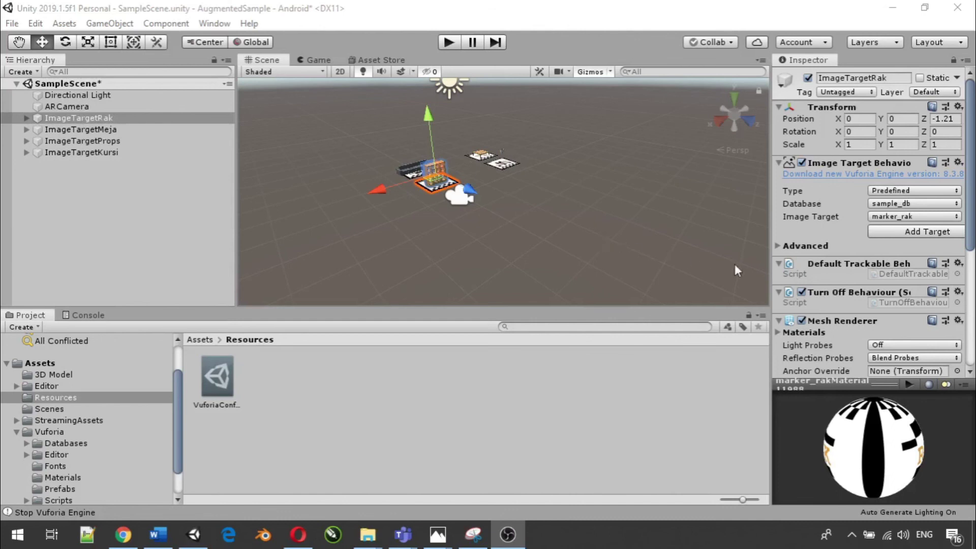
- Add a Default Trackable Event Handler component to ImageTargetRak, found by searching 'DefaultTra'
{"action": "scroll", "coordinate": [917, 288], "scroll_direction": "down", "scroll_amount": 5}
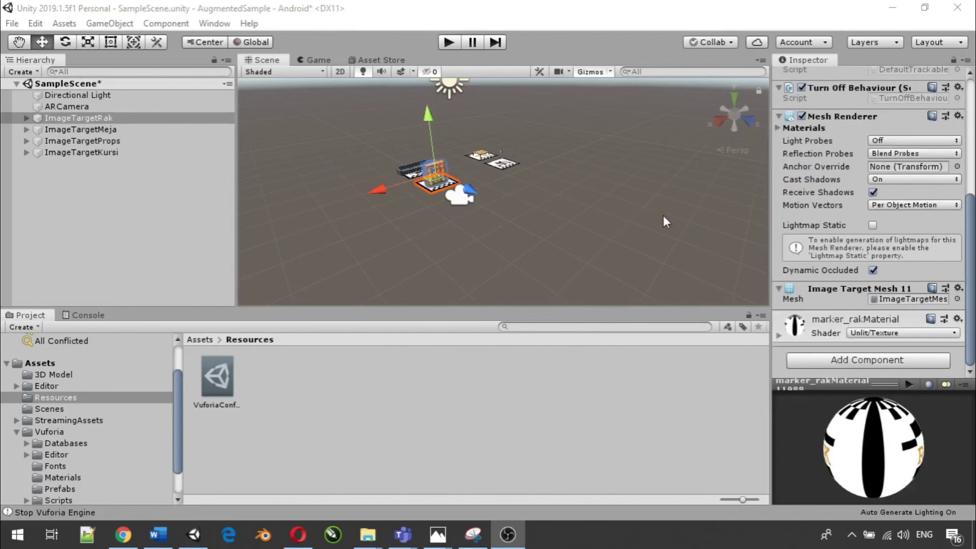
{"action": "left_click", "coordinate": [86, 120]}
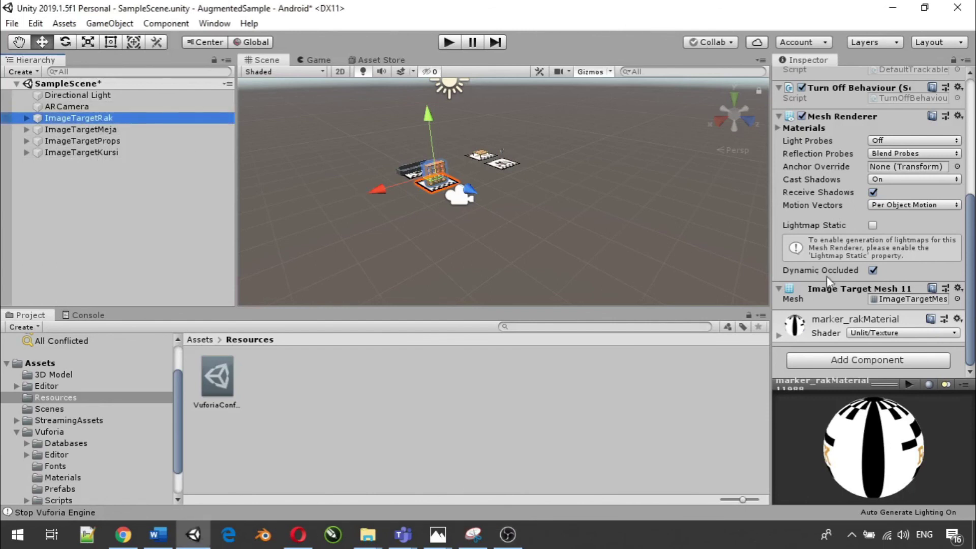
{"action": "left_click", "coordinate": [832, 361]}
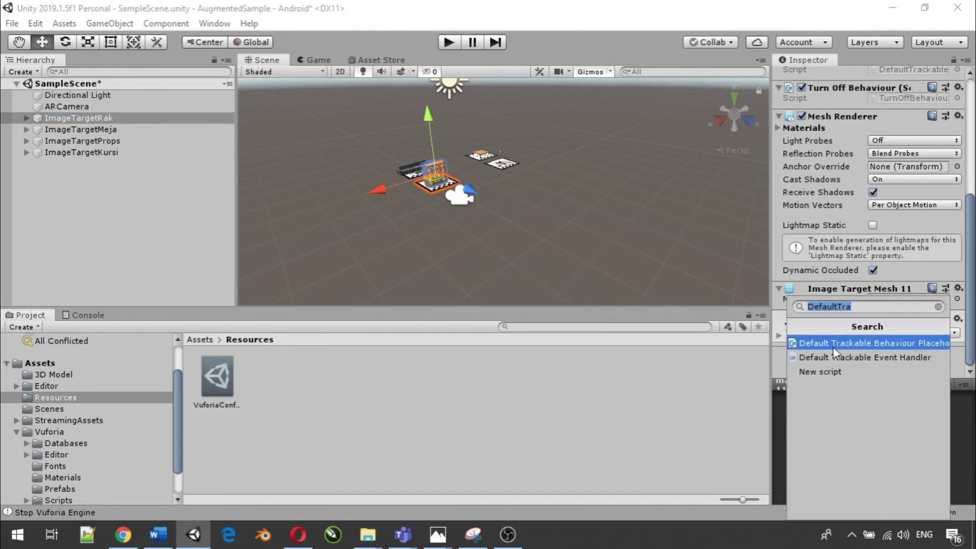
{"action": "key", "text": "BackSpace"}
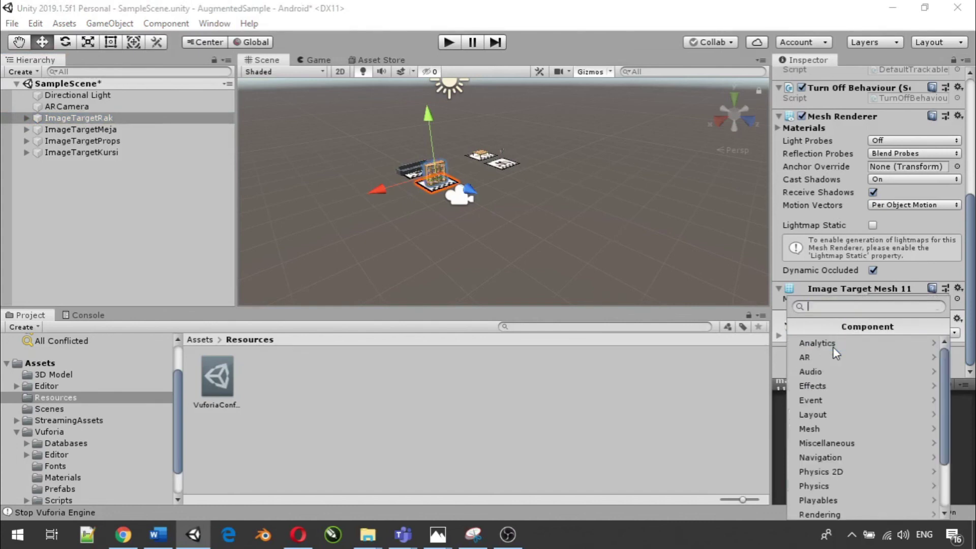
{"action": "type", "text": "Defau"}
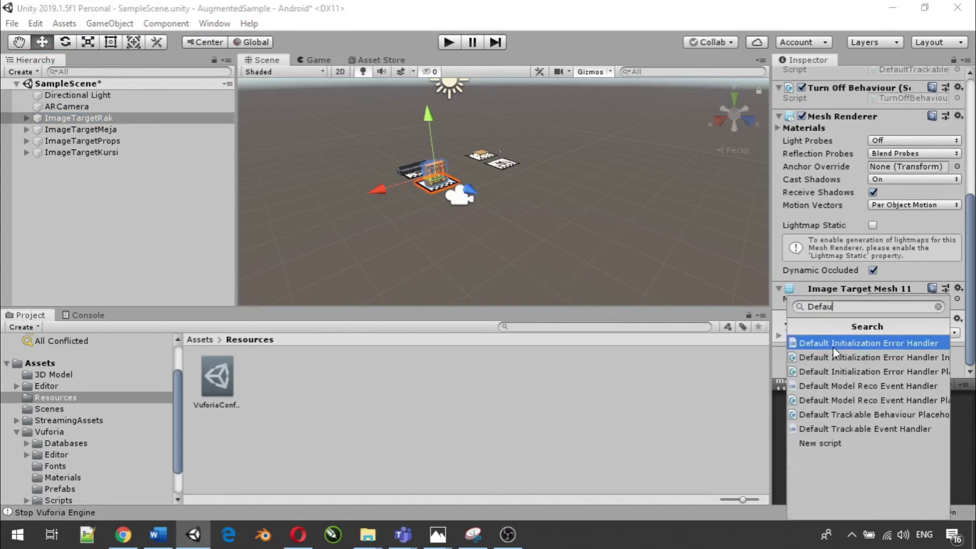
{"action": "type", "text": "ltTra"}
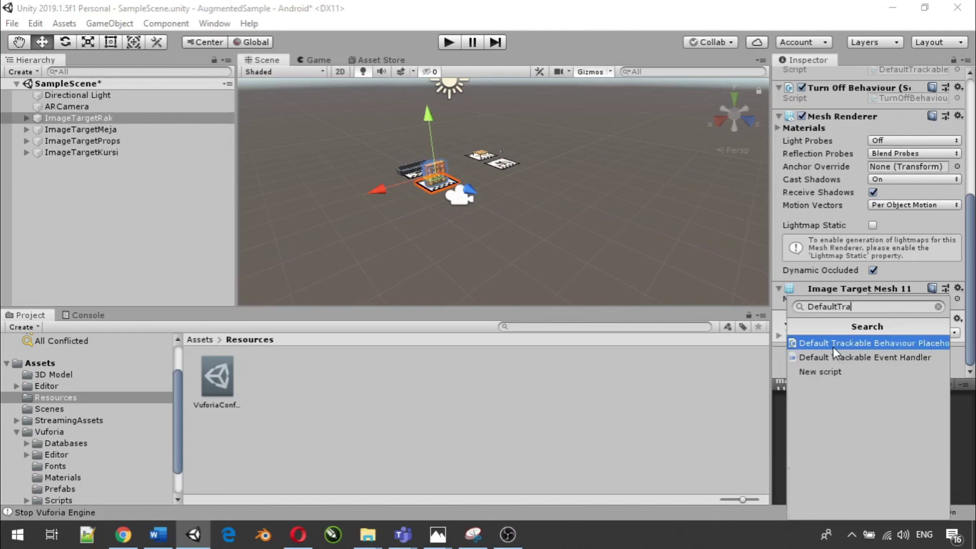
{"action": "left_click", "coordinate": [900, 359]}
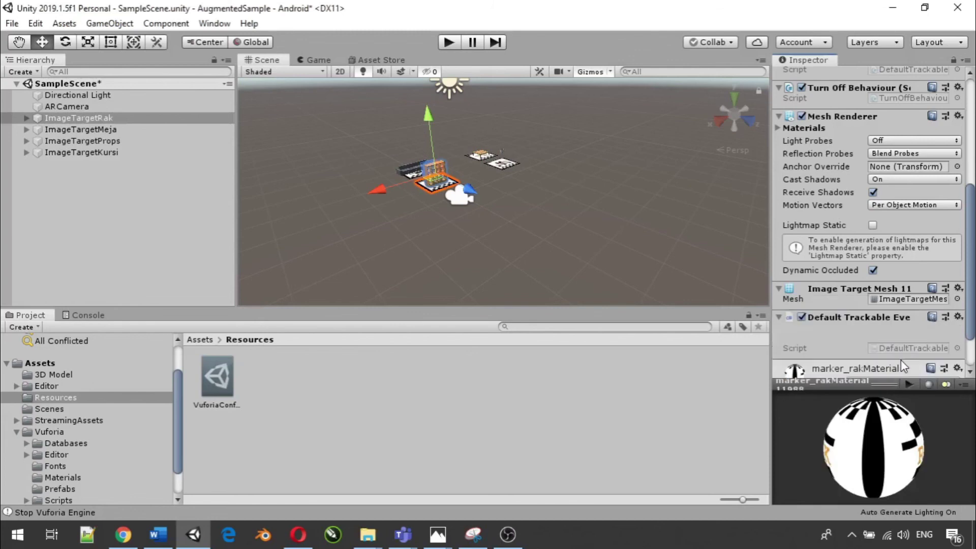
{"action": "left_click", "coordinate": [901, 359]}
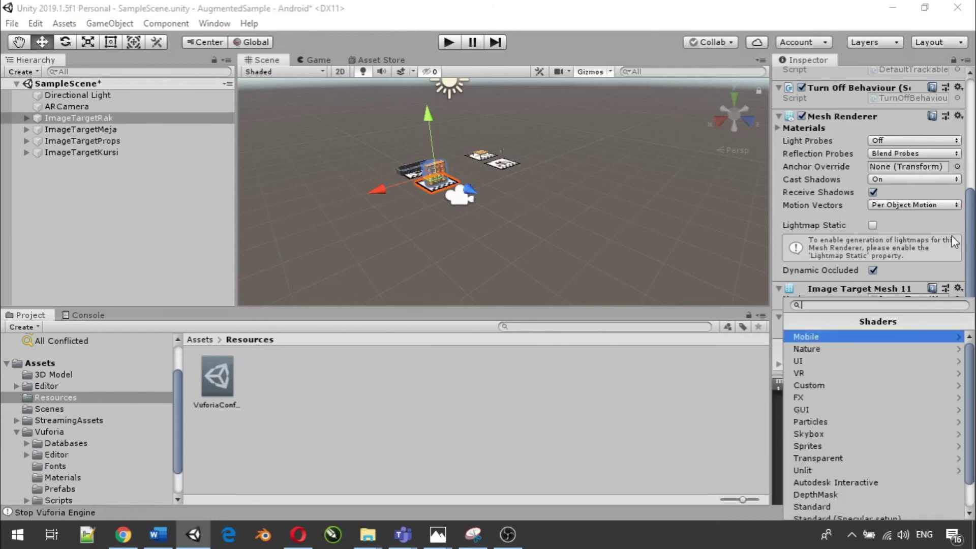
{"action": "left_click", "coordinate": [973, 233]}
{"action": "scroll", "coordinate": [896, 320], "scroll_direction": "down", "scroll_amount": 2}
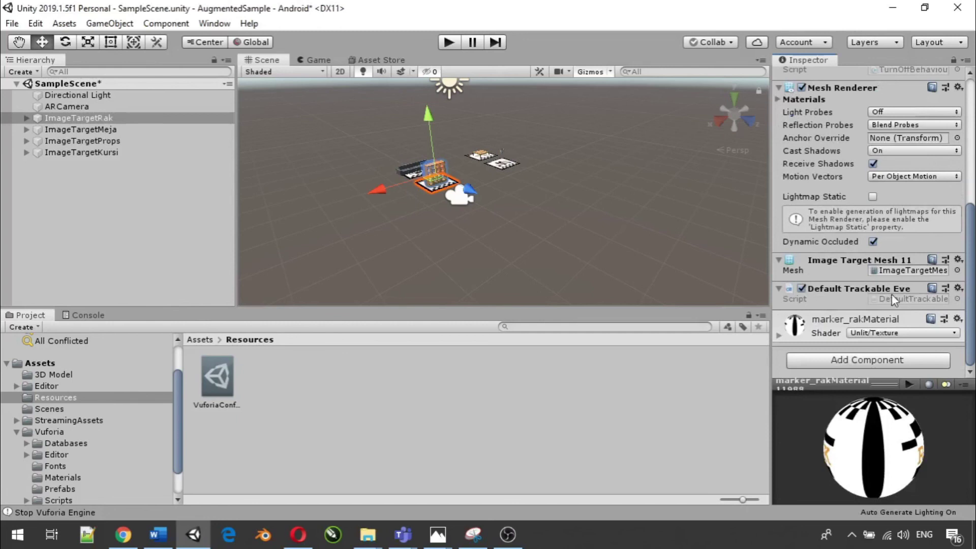
{"action": "scroll", "coordinate": [870, 291], "scroll_direction": "up", "scroll_amount": 15}
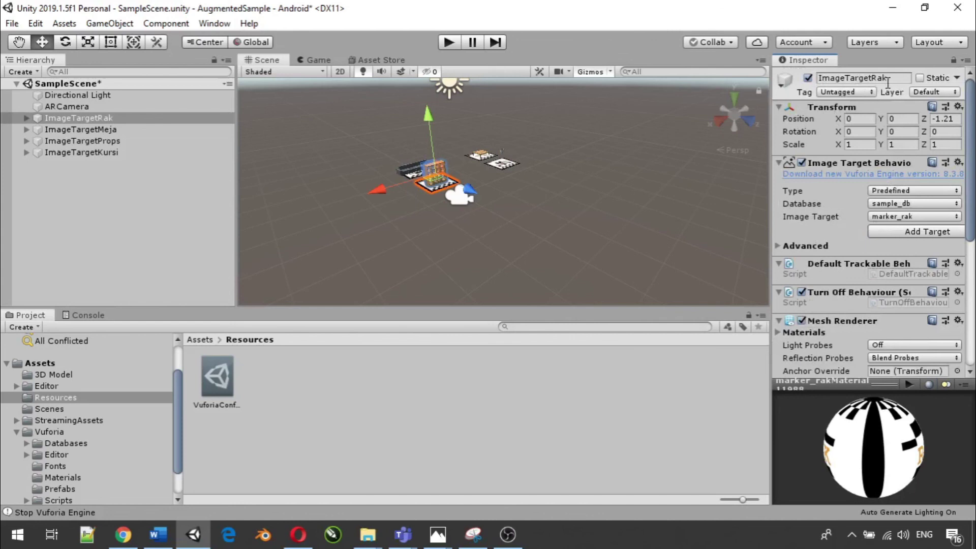
- Give ImageTargetMeja a Default Trackable Event Handler
{"action": "left_click", "coordinate": [143, 132]}
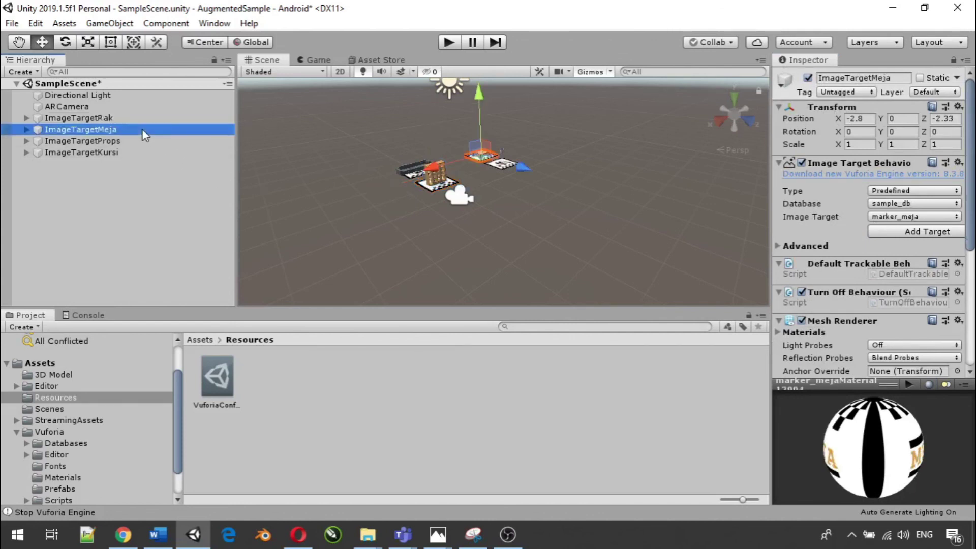
{"action": "scroll", "coordinate": [863, 301], "scroll_direction": "down", "scroll_amount": 5}
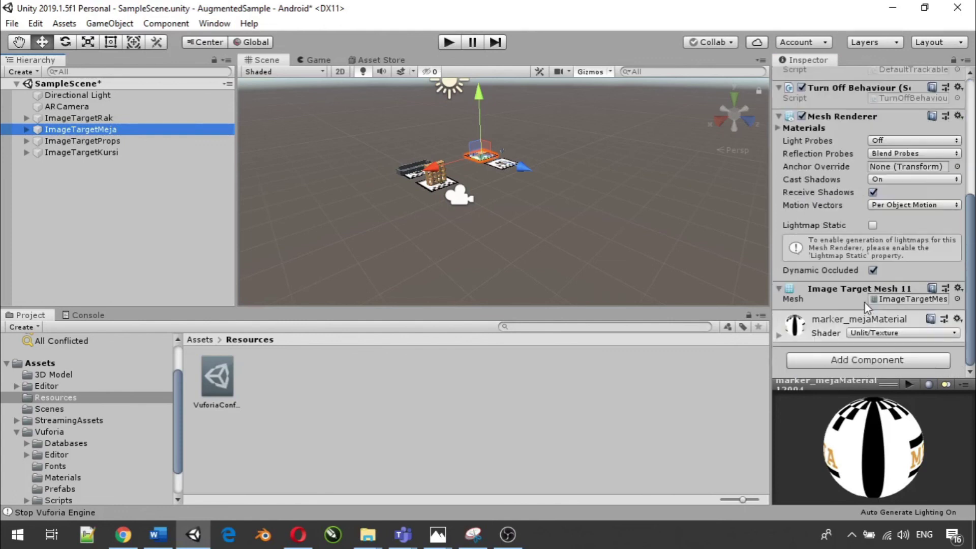
{"action": "left_click", "coordinate": [853, 360]}
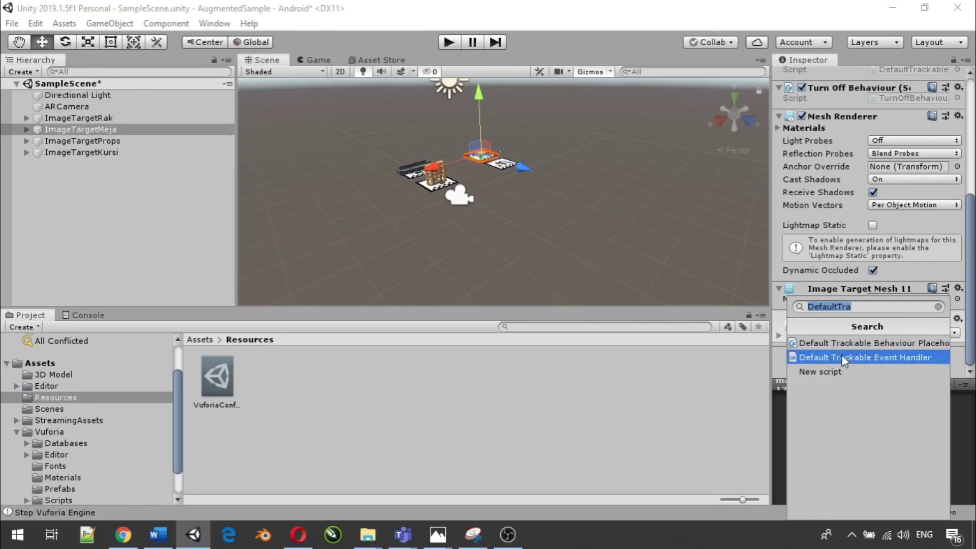
{"action": "left_click", "coordinate": [841, 356]}
- Add a Default Trackable Event Handler to ImageTargetProps and ImageTargetKursi
{"action": "left_click", "coordinate": [122, 142]}
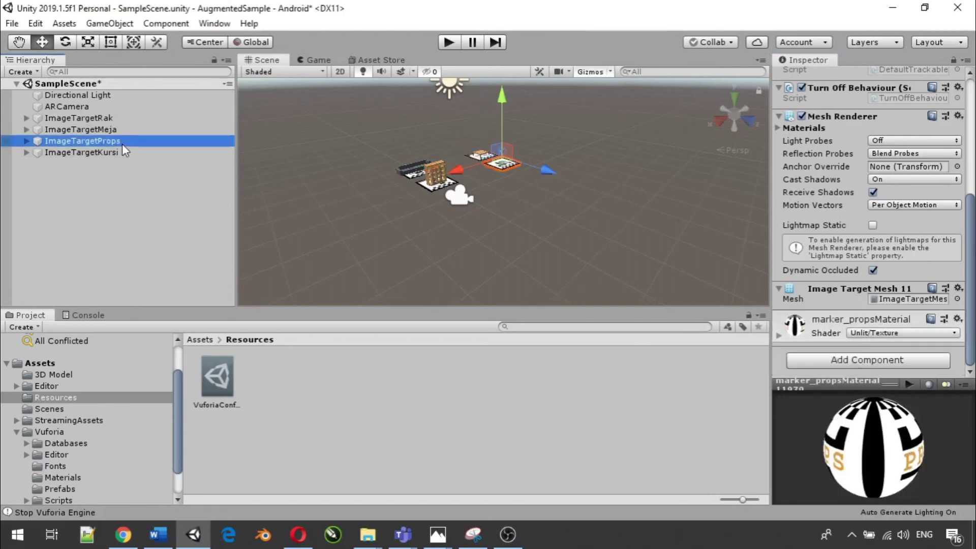
{"action": "left_click", "coordinate": [858, 356]}
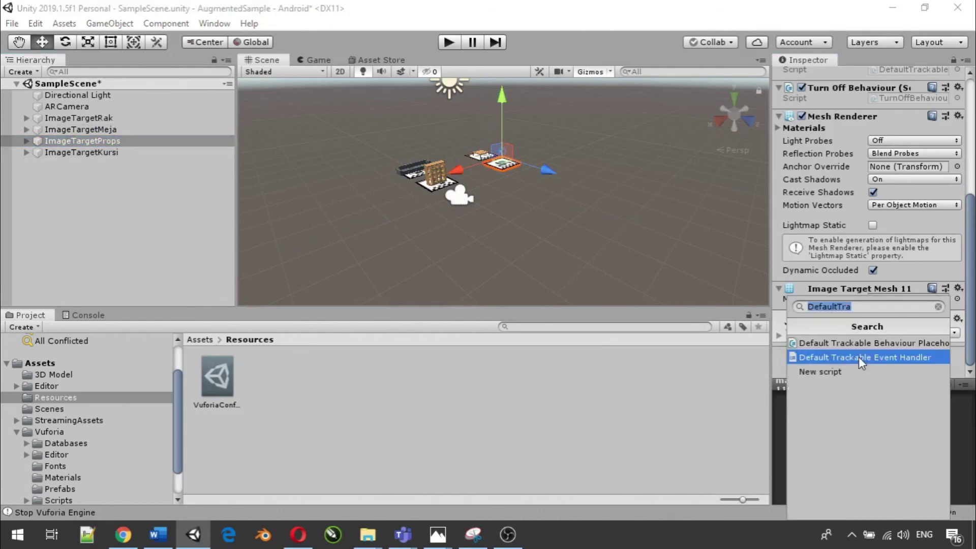
{"action": "left_click", "coordinate": [858, 357]}
{"action": "left_click", "coordinate": [99, 152]}
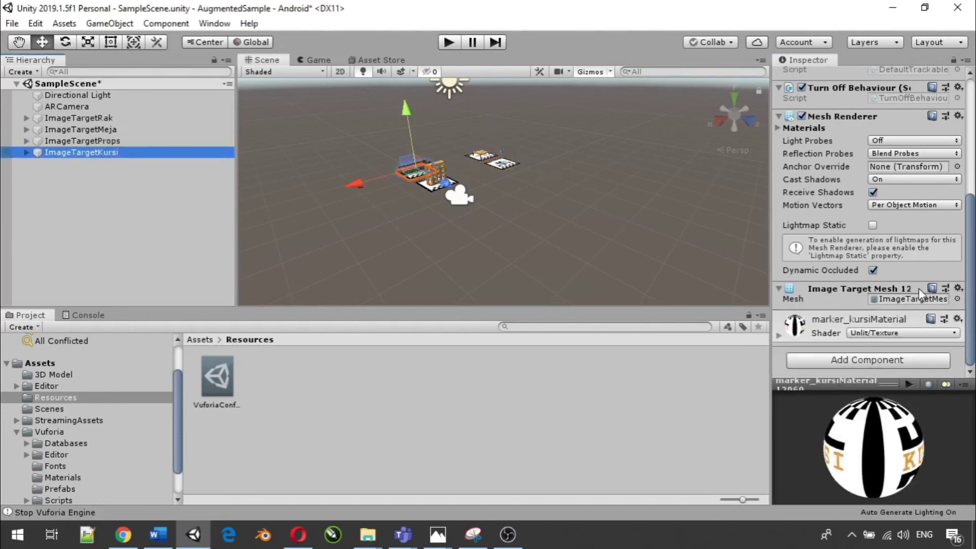
{"action": "left_click", "coordinate": [897, 361]}
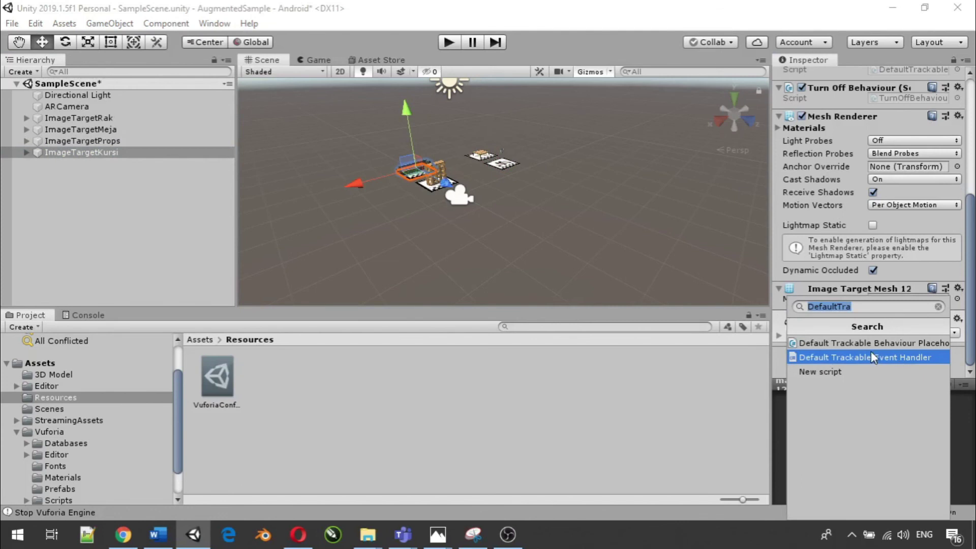
{"action": "left_click", "coordinate": [843, 357]}
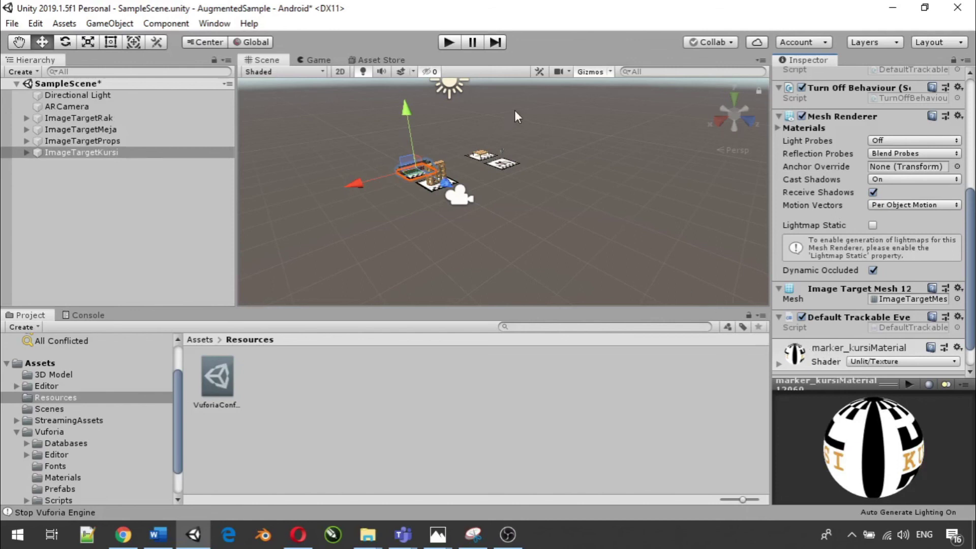
- Enter Play mode to test the furniture image targets with the live webcam feed
{"action": "left_click", "coordinate": [446, 43]}
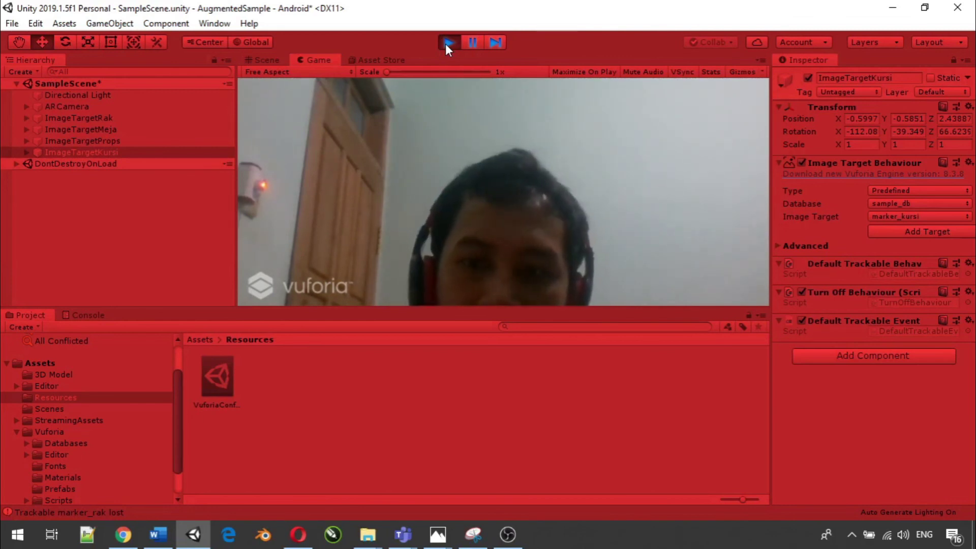
- Stop the test, run a second webcam test, exit Play mode, and select ARCamera
{"action": "left_click", "coordinate": [447, 45]}
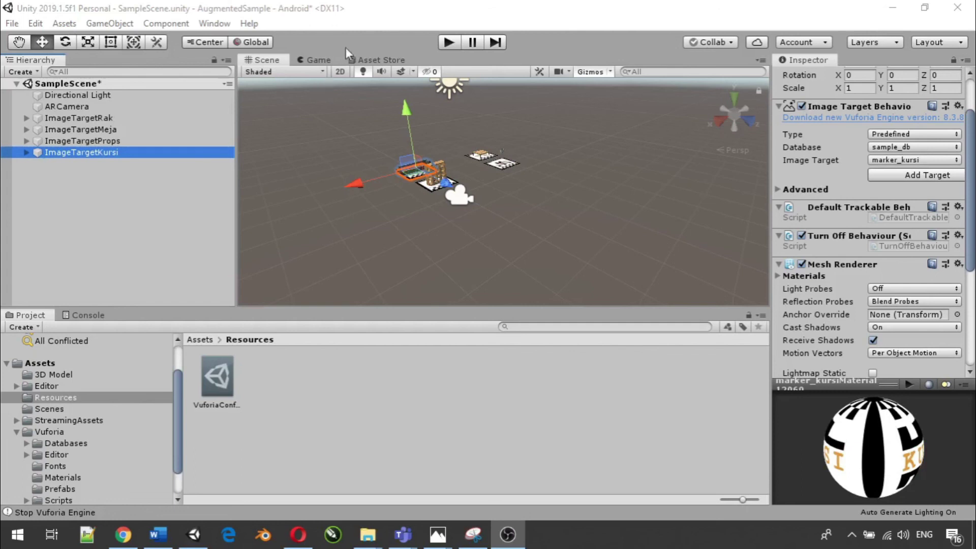
{"action": "left_click", "coordinate": [447, 45]}
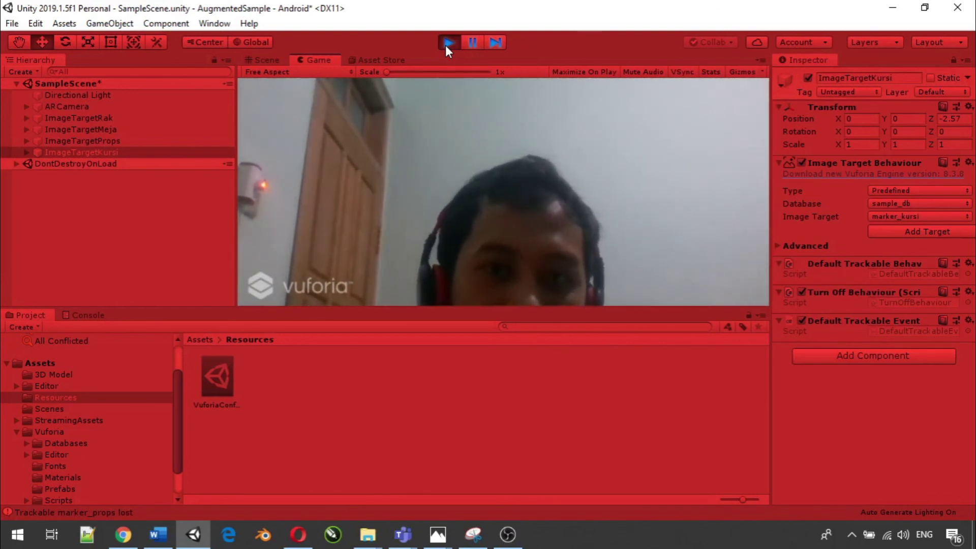
{"action": "left_click", "coordinate": [447, 43]}
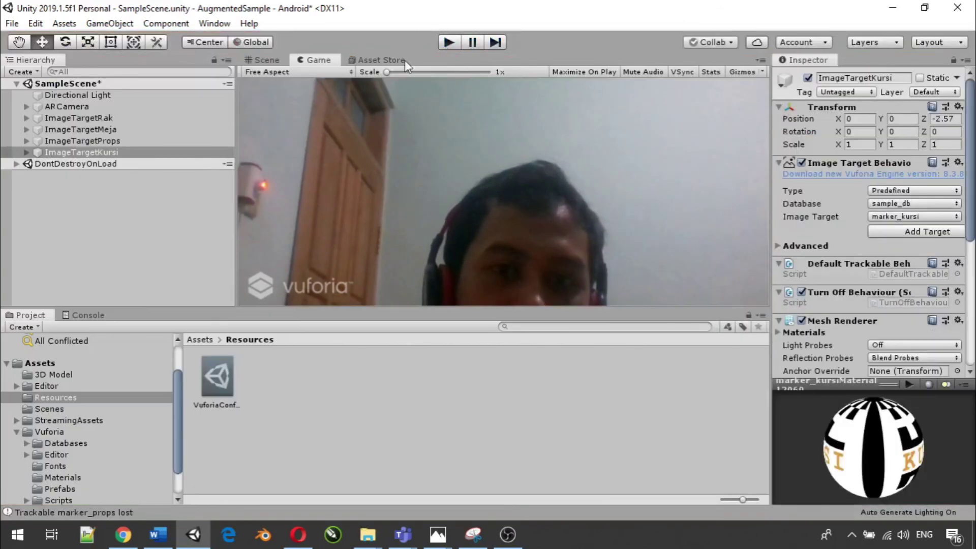
{"action": "left_click", "coordinate": [91, 110]}
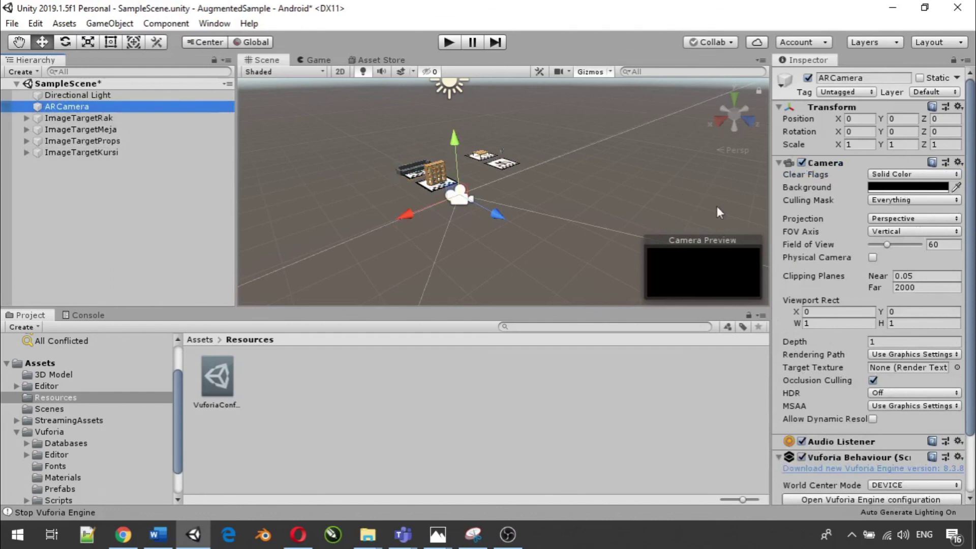
- Open VuforiaConfiguration from ARCamera's Vuforia Behaviour and widen the Inspector to read the tracking limits
{"action": "scroll", "coordinate": [816, 249], "scroll_direction": "down", "scroll_amount": 3}
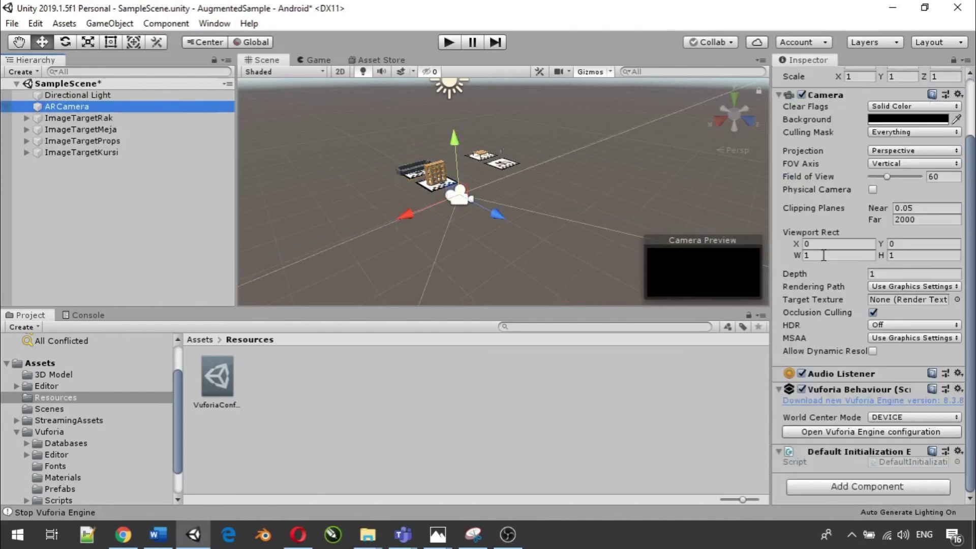
{"action": "left_click", "coordinate": [885, 435]}
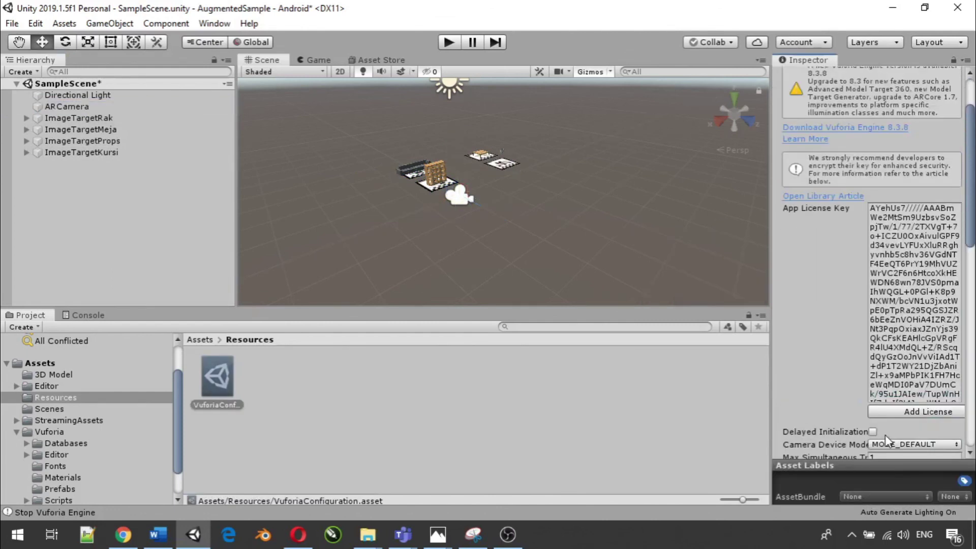
{"action": "scroll", "coordinate": [885, 273], "scroll_direction": "down", "scroll_amount": 10}
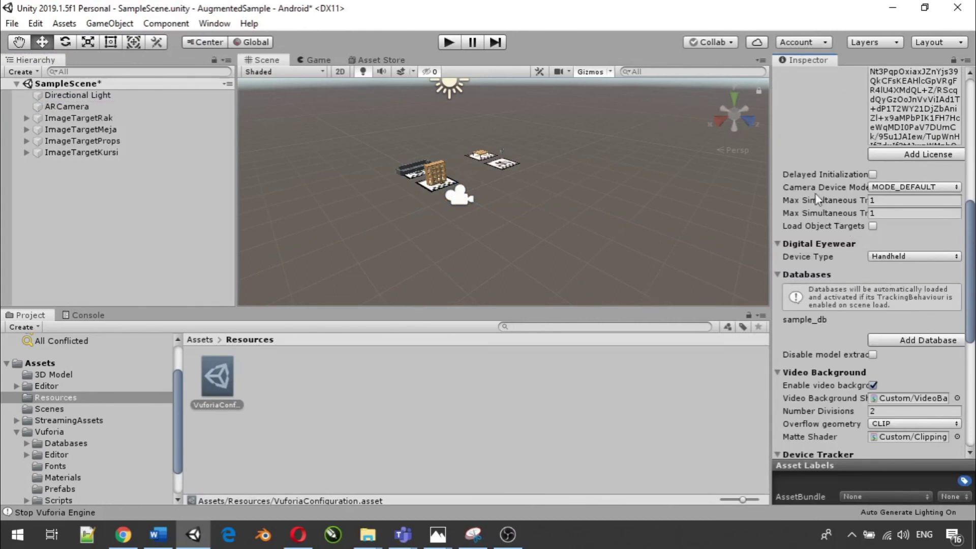
{"action": "scroll", "coordinate": [805, 203], "scroll_direction": "up", "scroll_amount": 10}
{"action": "scroll", "coordinate": [867, 207], "scroll_direction": "down", "scroll_amount": 7}
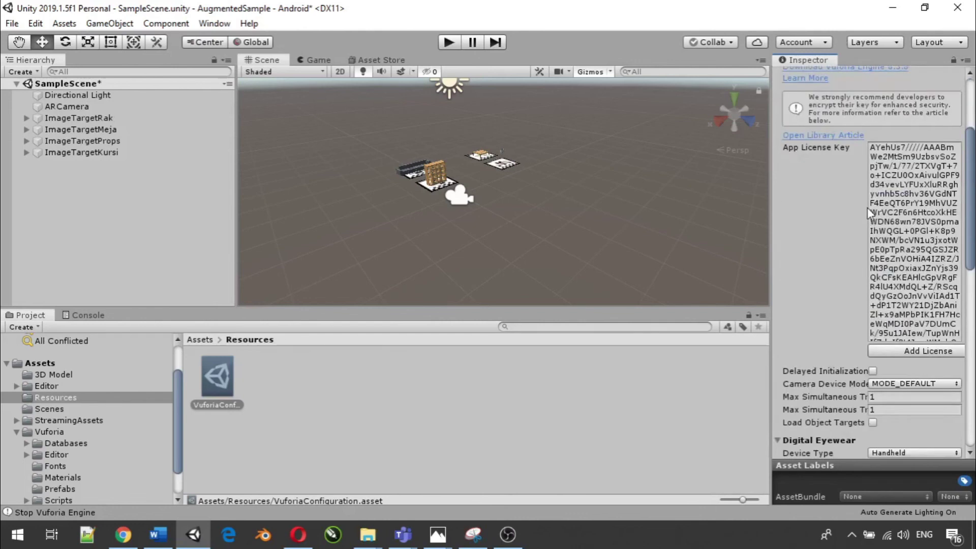
{"action": "scroll", "coordinate": [853, 261], "scroll_direction": "down", "scroll_amount": 5}
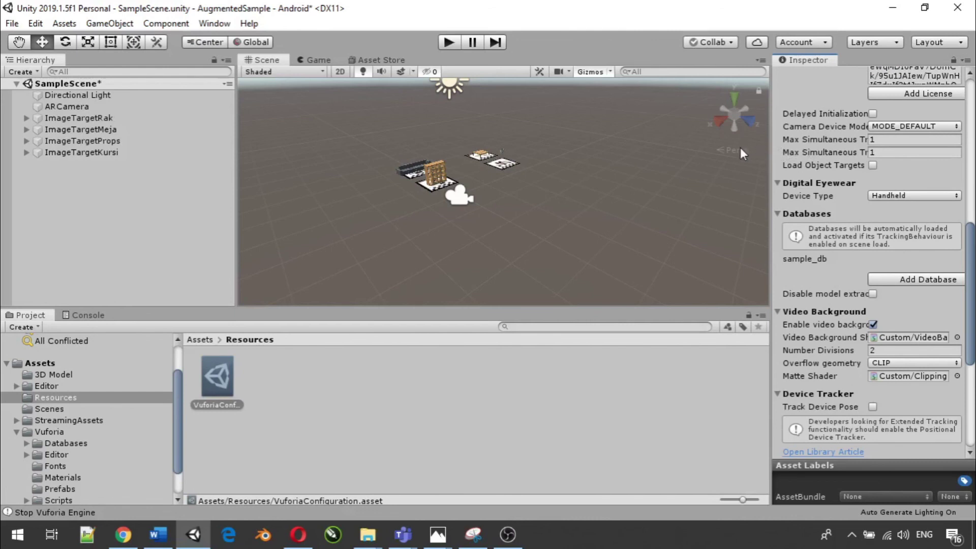
{"action": "left_click_drag", "start_coordinate": [769, 152], "coordinate": [523, 180]}
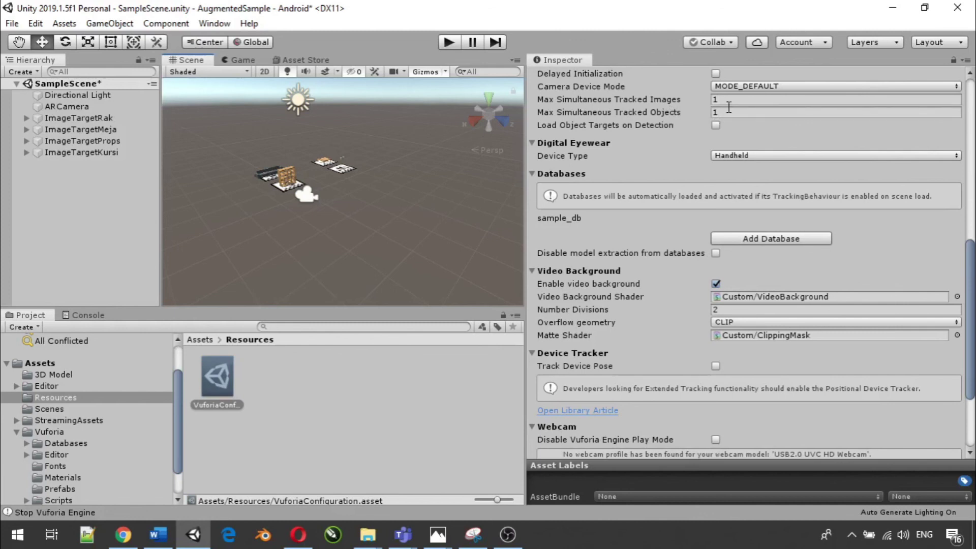
- Set Max Simultaneous Tracked Images and Tracked Objects to 5, then narrow the Inspector again
{"action": "left_click", "coordinate": [719, 100]}
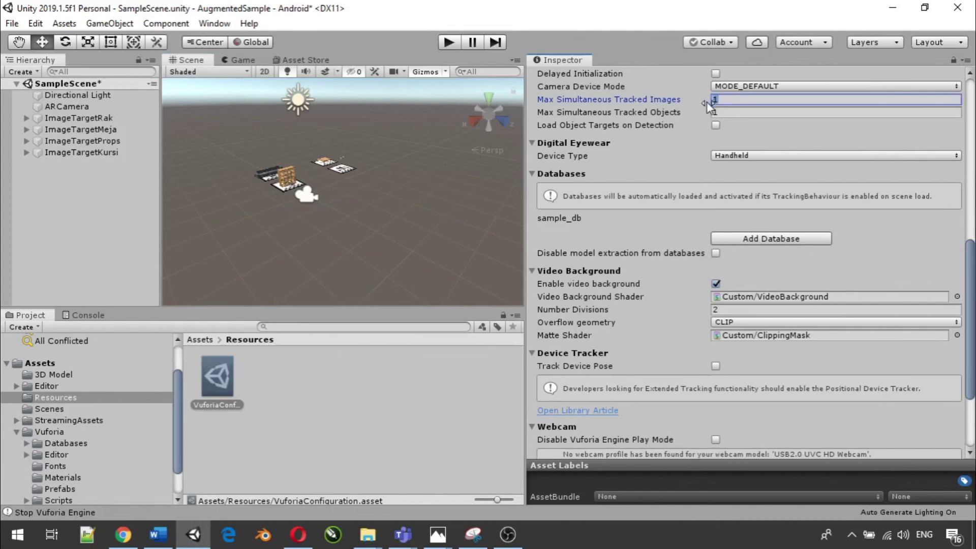
{"action": "type", "text": "4"}
{"action": "key", "text": "Tab"}
{"action": "type", "text": "4"}
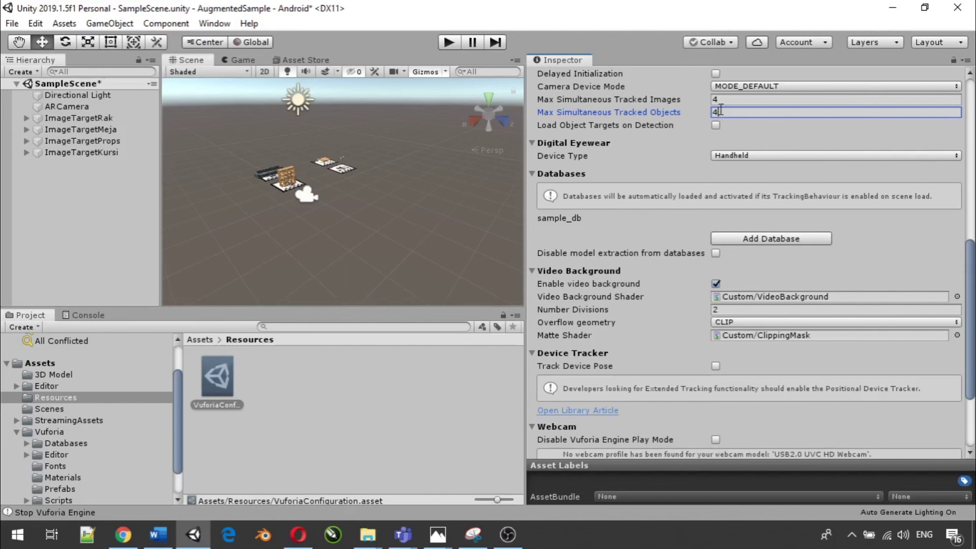
{"action": "left_click", "coordinate": [714, 100]}
{"action": "type", "text": "5"}
{"action": "left_click", "coordinate": [713, 112]}
{"action": "type", "text": "5"}
{"action": "left_click_drag", "start_coordinate": [525, 97], "coordinate": [719, 124]}
{"action": "left_click_drag", "start_coordinate": [781, 134], "coordinate": [784, 135]}
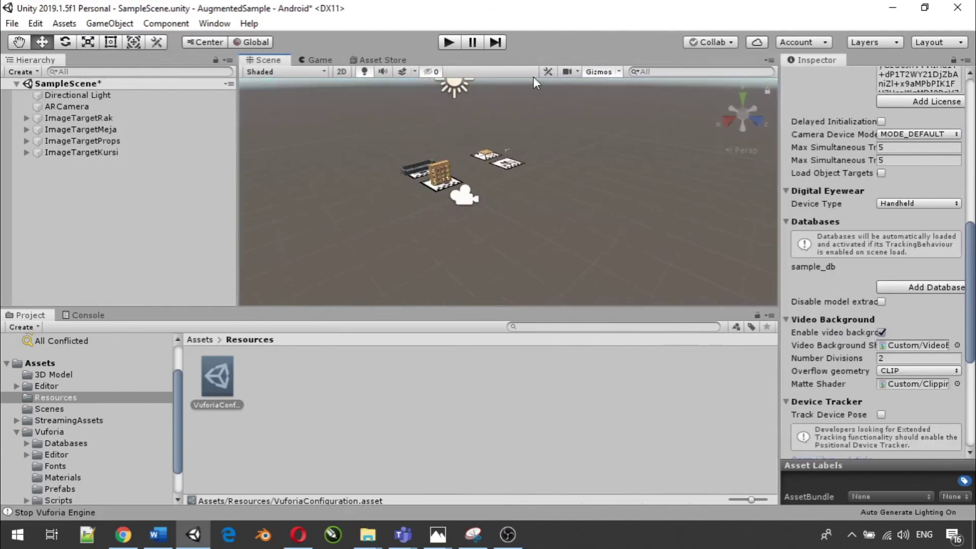
{"action": "left_click", "coordinate": [448, 43]}
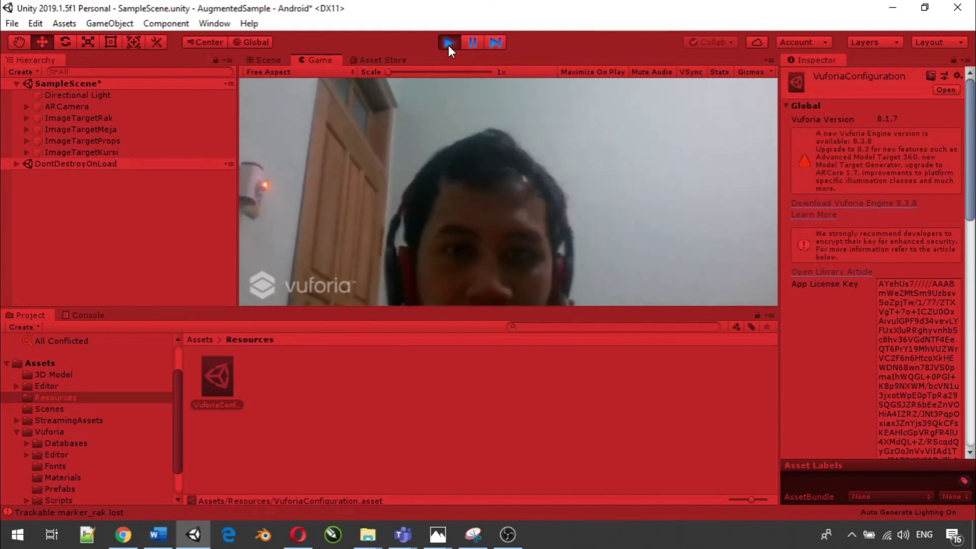
{"action": "left_click", "coordinate": [448, 42]}
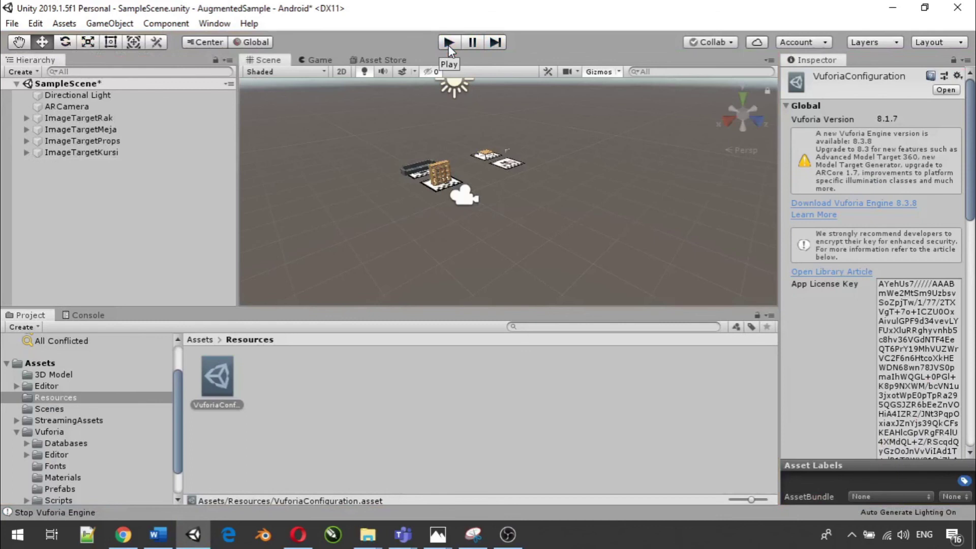